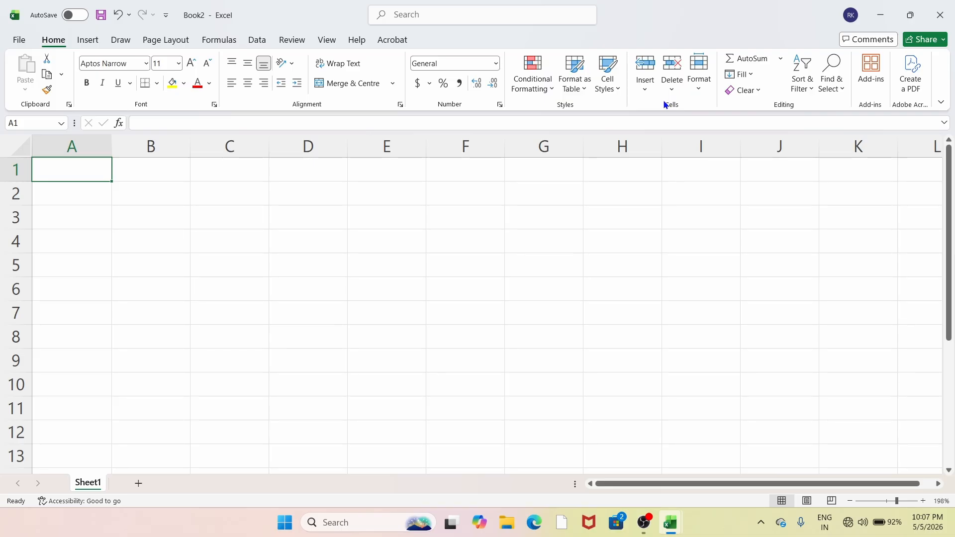
left_click(21, 41)
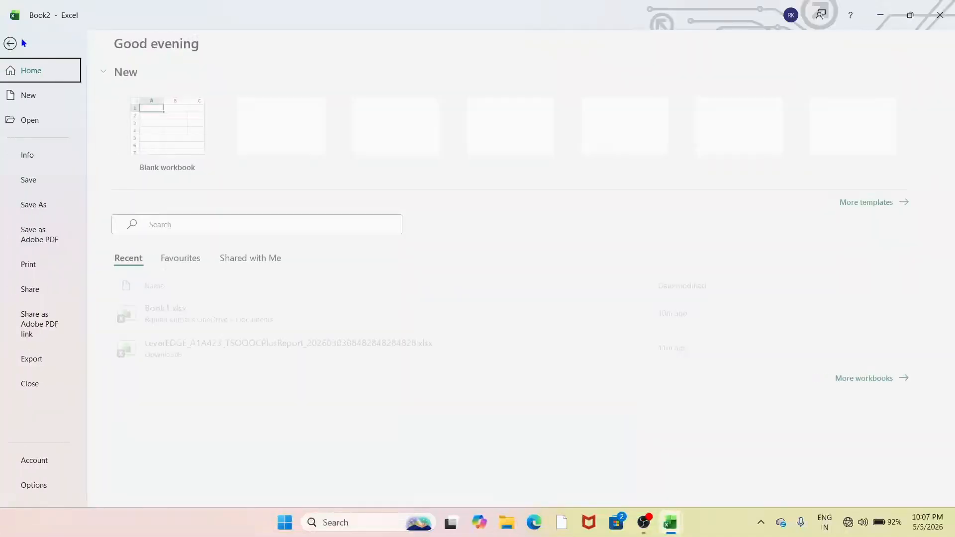
left_click(216, 315)
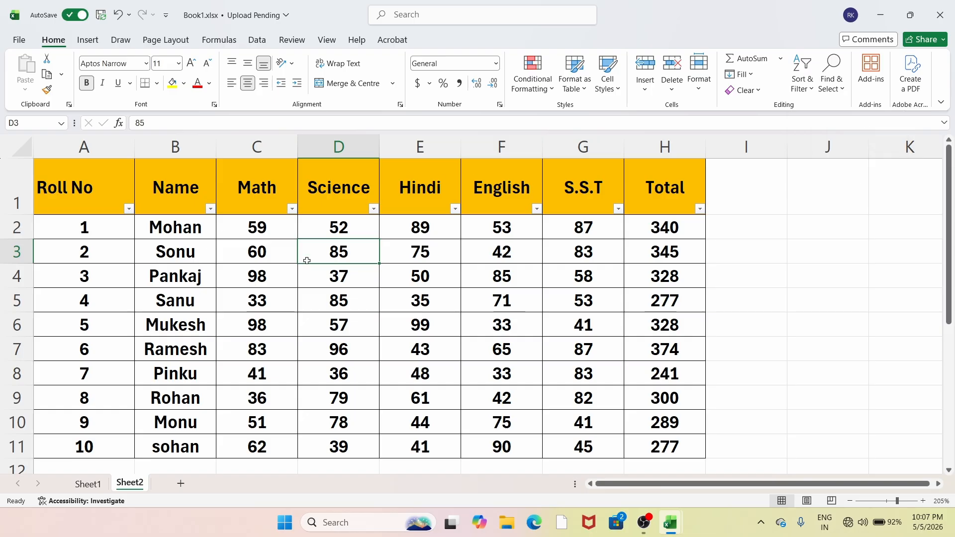
left_click(940, 15)
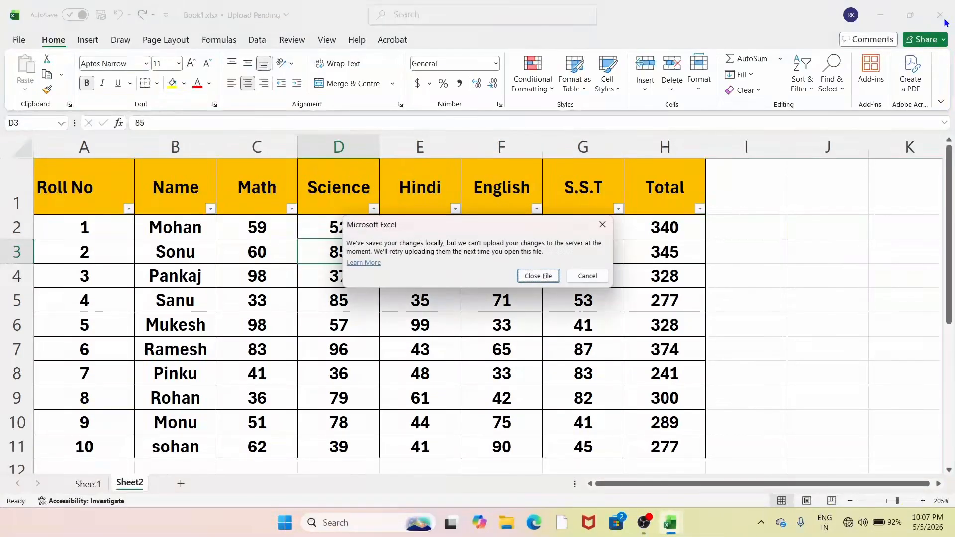
left_click(558, 281)
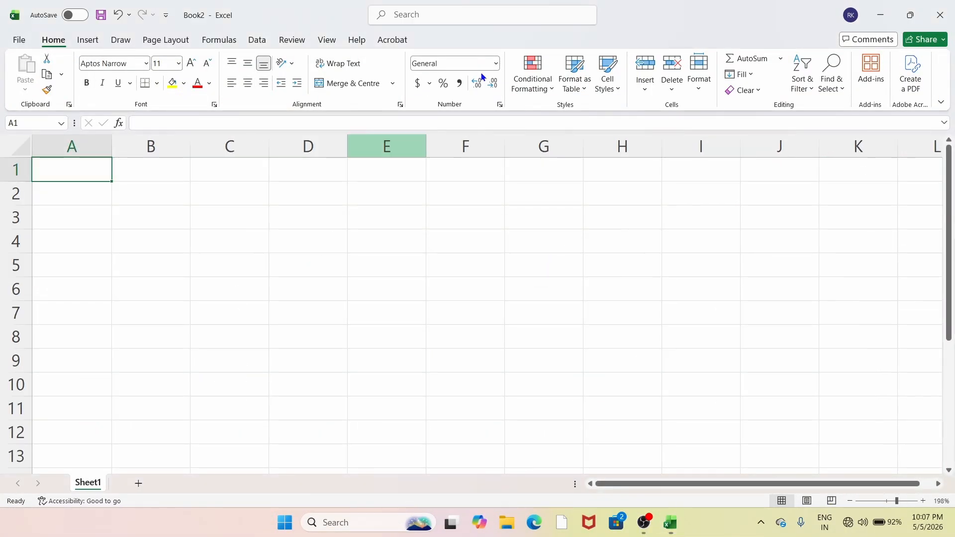
Step: Open the recent workbook Book1.xlsx and turn off the filter on the marks table
left_click(20, 39)
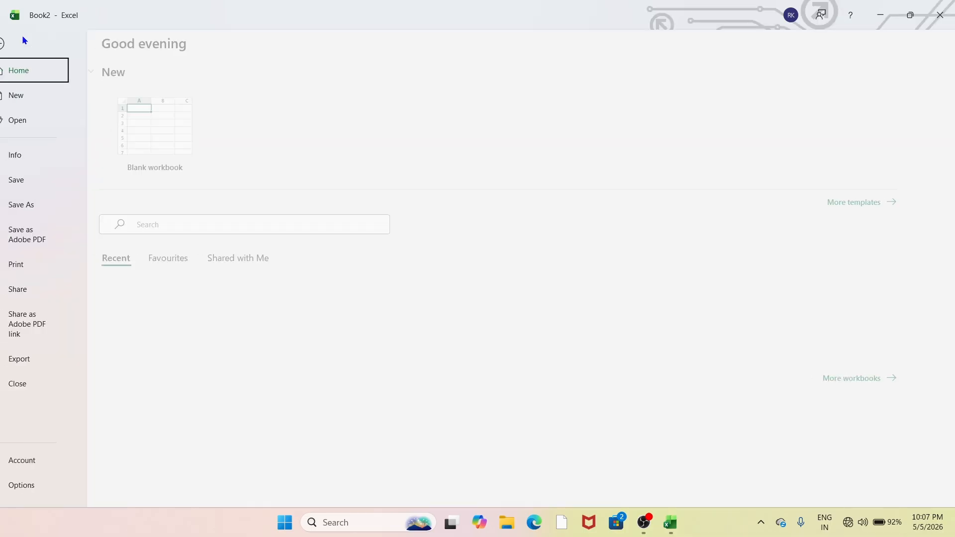
left_click(219, 312)
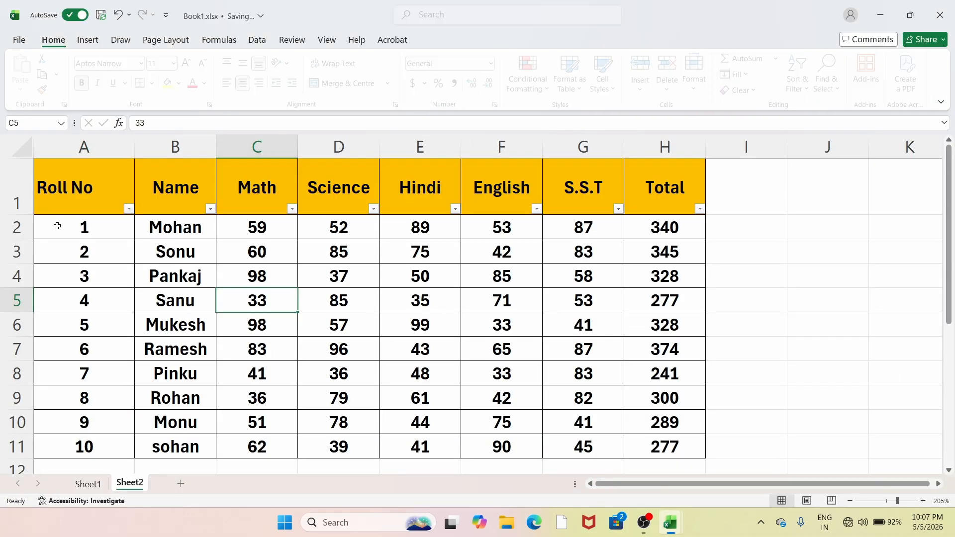
left_click(802, 77)
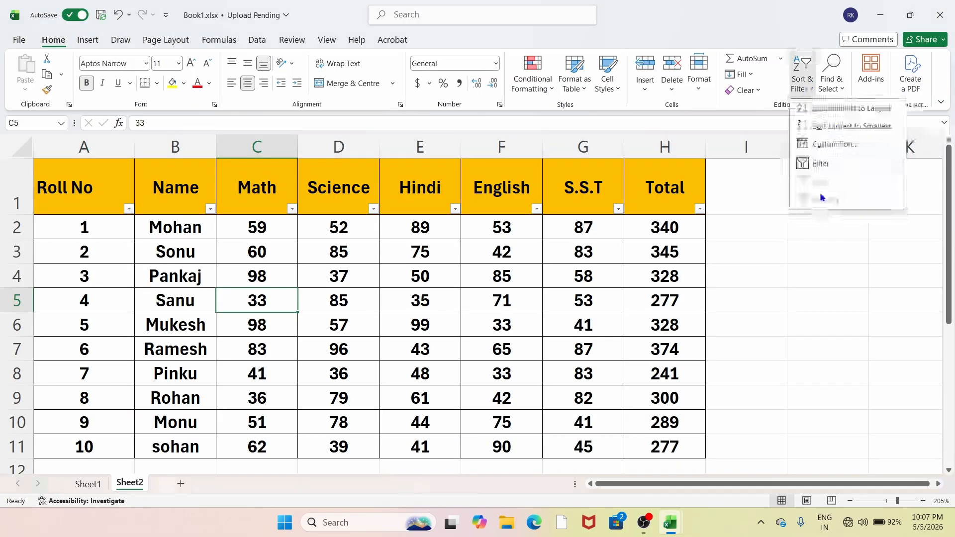
left_click(821, 164)
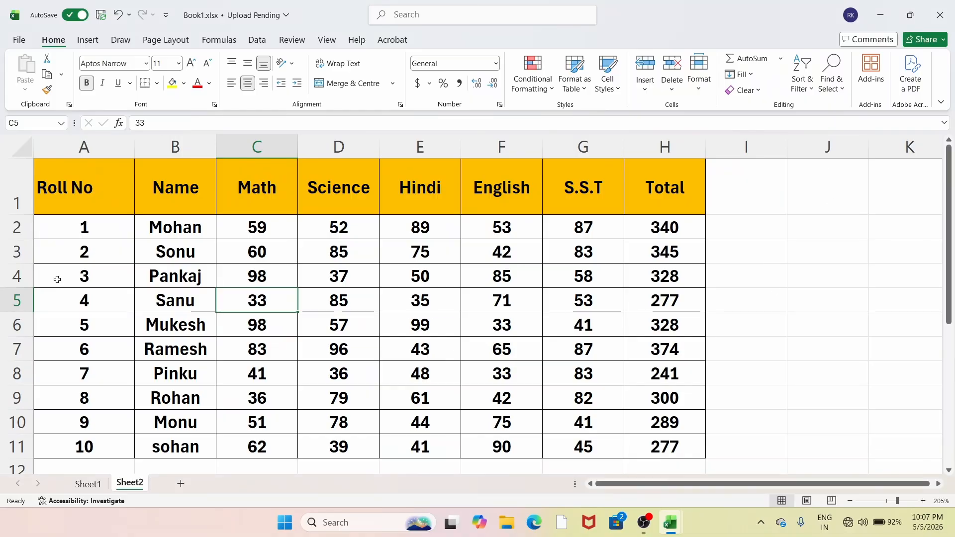
left_click(110, 240)
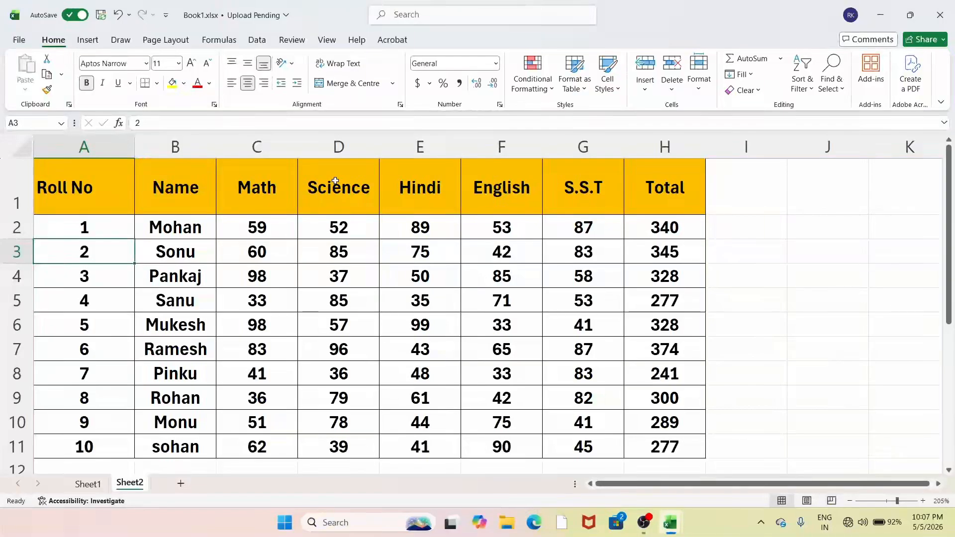
left_click_drag(339, 192, 348, 448)
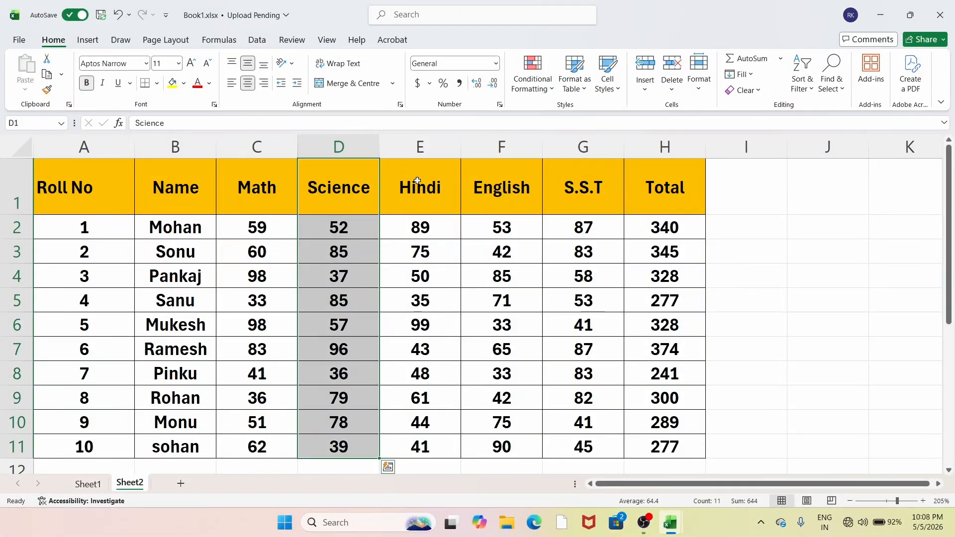
left_click_drag(417, 180, 398, 399)
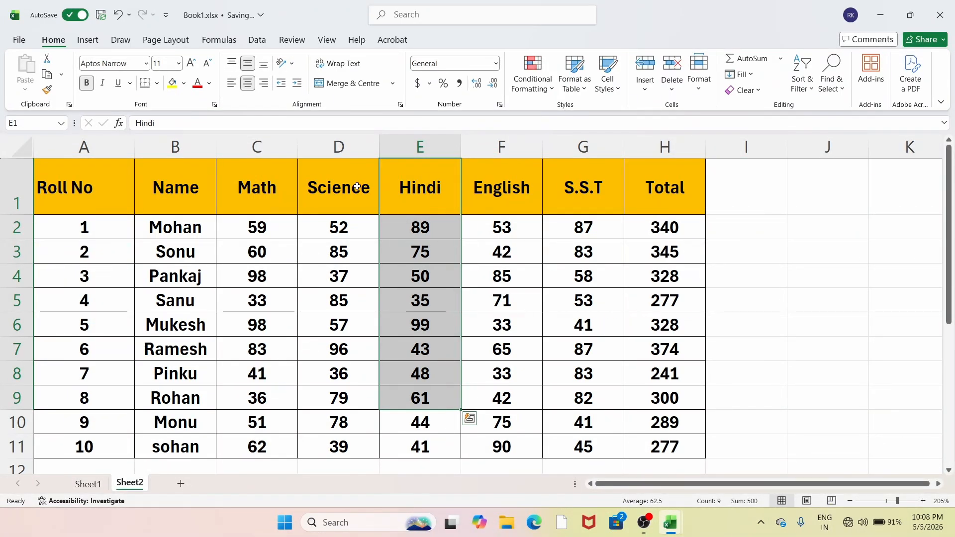
left_click(367, 284)
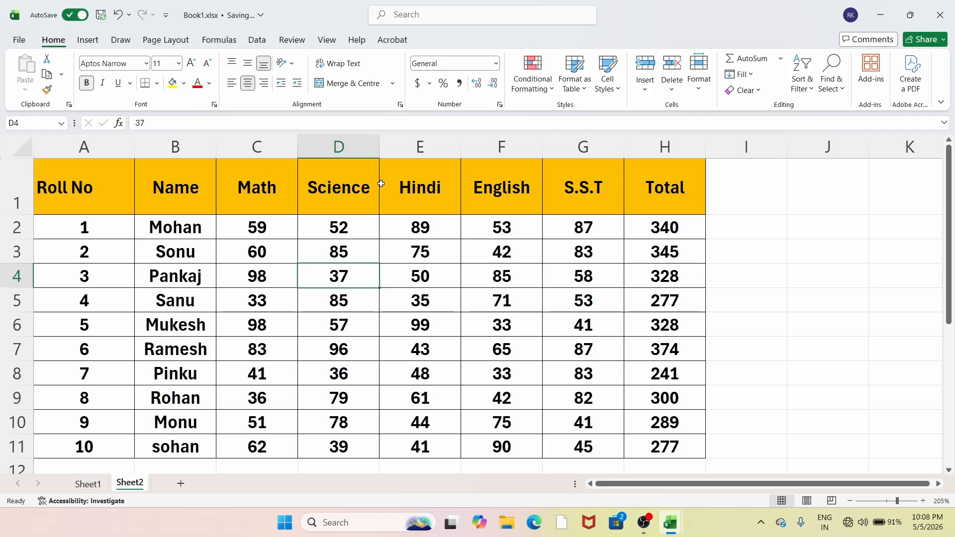
Step: Insert a new sheet column between the Science and Hindi columns and give it the header Urdu
left_click(419, 189)
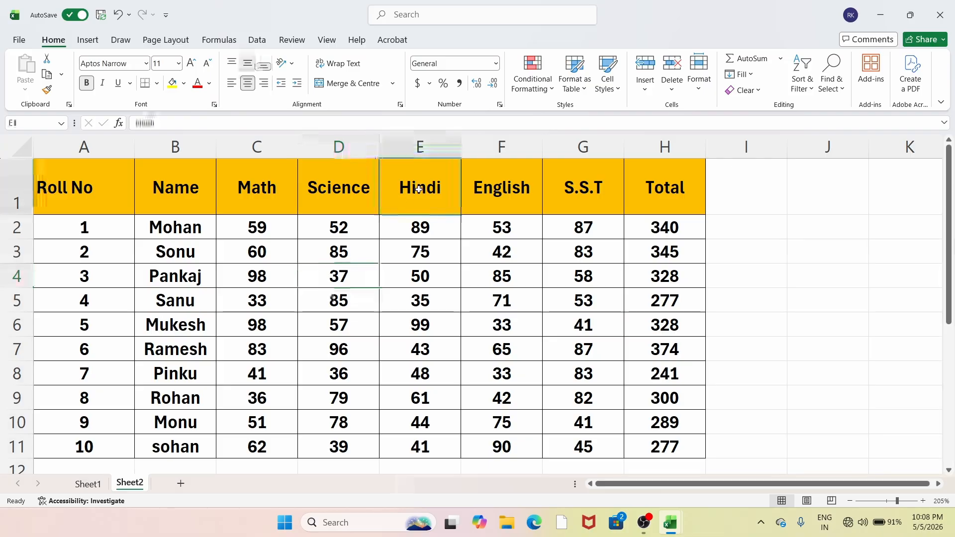
left_click_drag(419, 190, 438, 445)
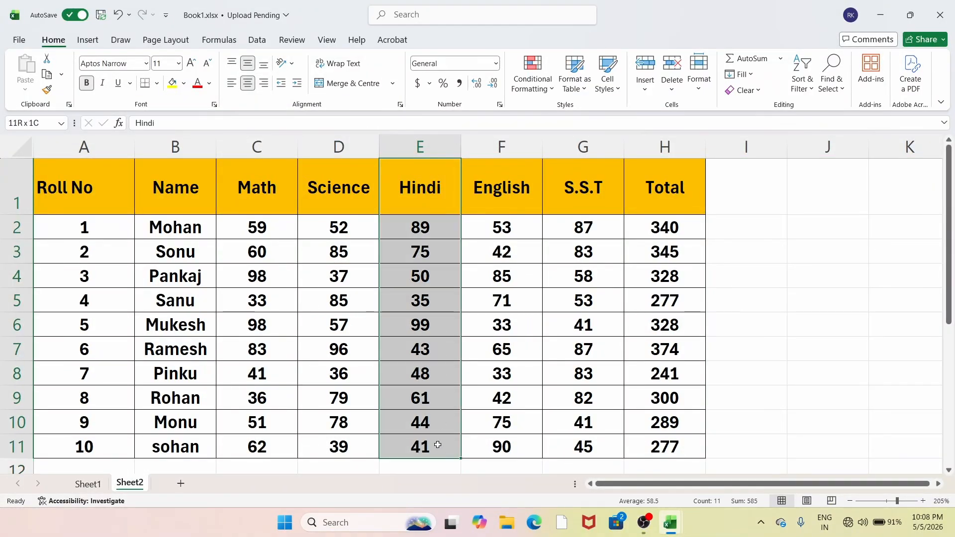
left_click(645, 87)
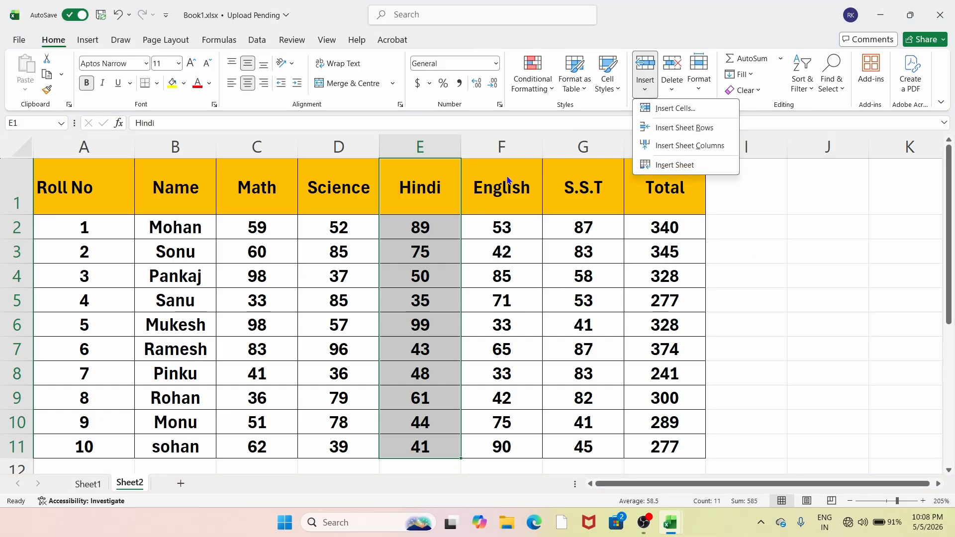
left_click(707, 146)
left_click(430, 175)
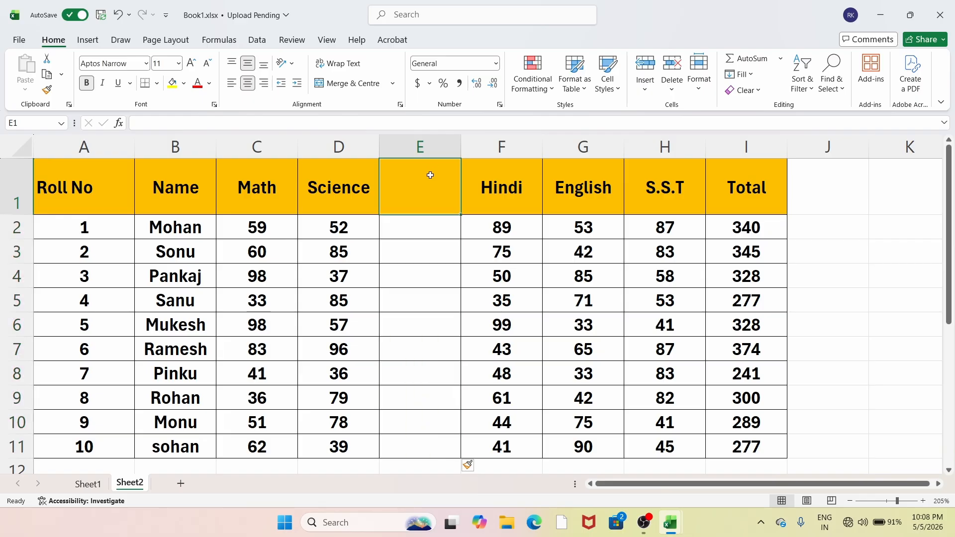
type("U")
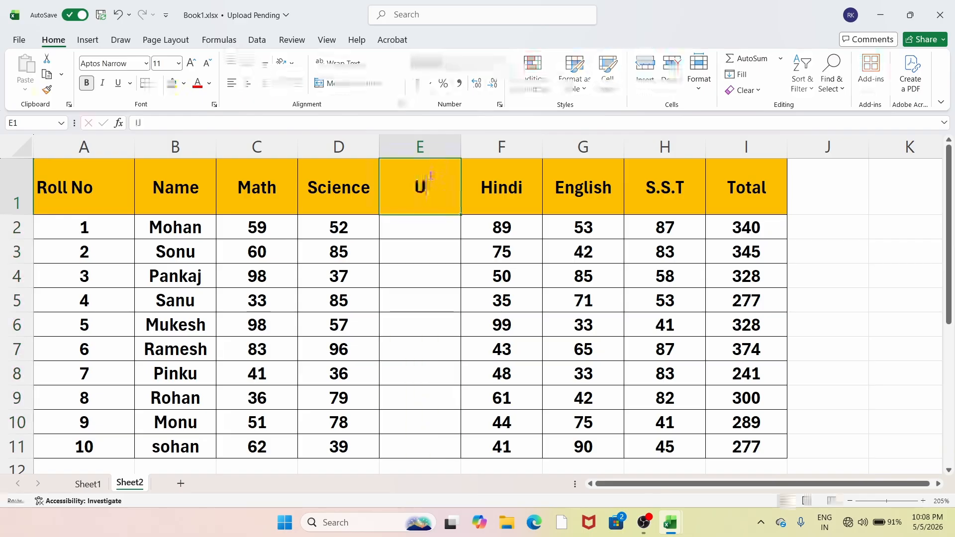
type("rdu")
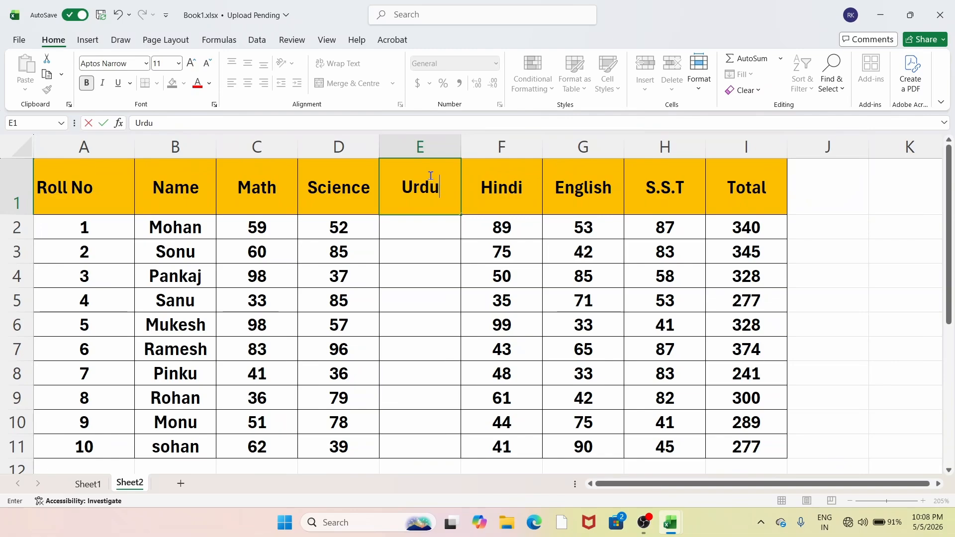
key("Return")
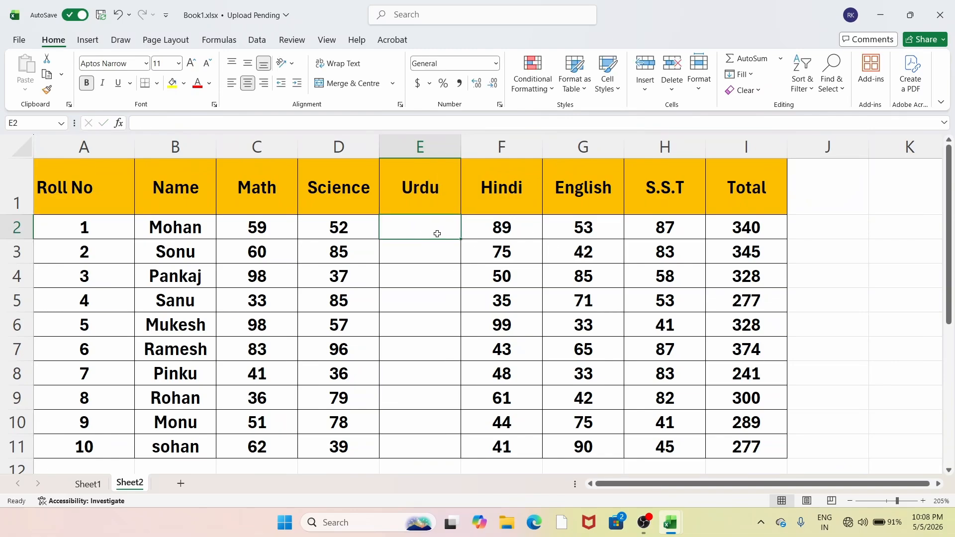
Step: Enter 55 as the Urdu mark for the student with roll number 1
type("5z")
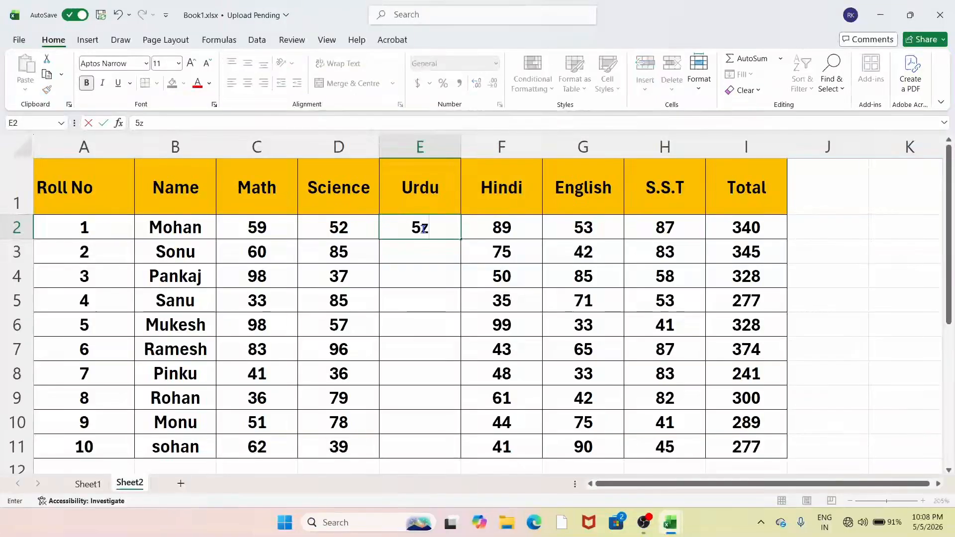
type("5")
left_click(444, 231)
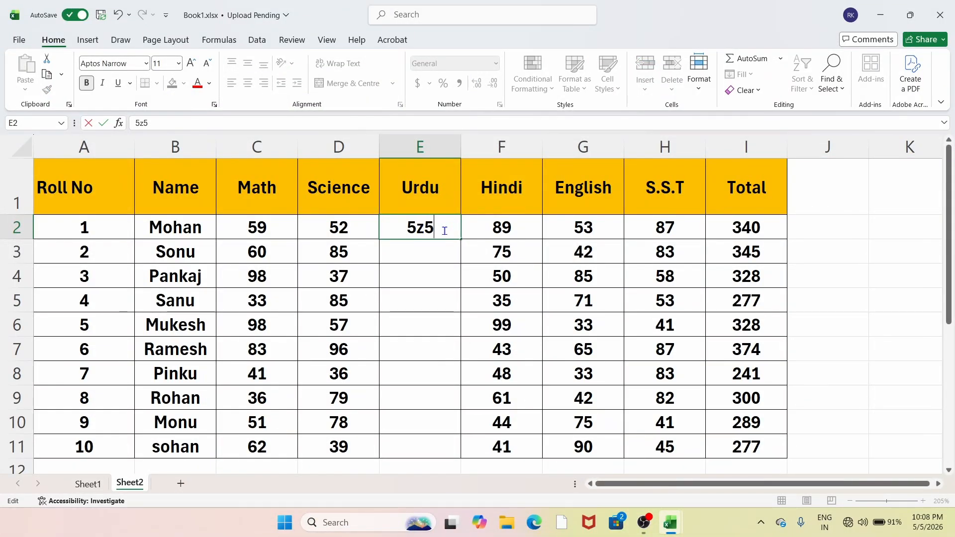
key("BackSpace")
key("BackSpace")
type("5")
left_click(448, 245)
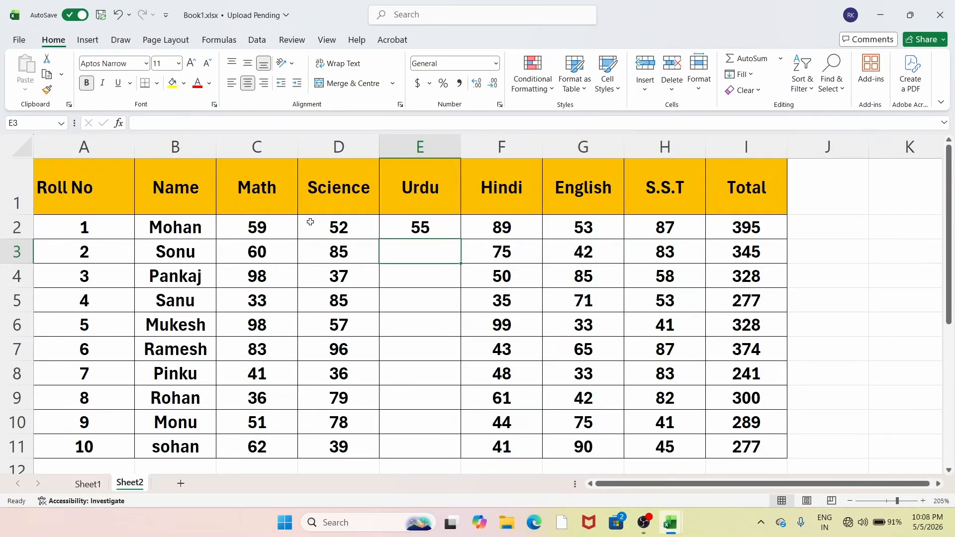
Step: Delete the entire Urdu column from the marks table
left_click_drag(426, 186, 440, 431)
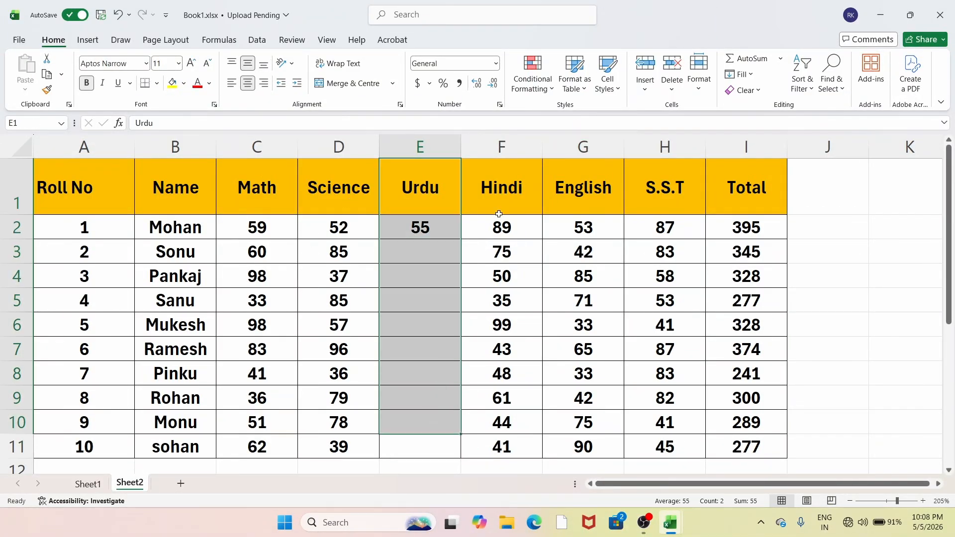
left_click_drag(433, 164, 442, 395)
left_click(672, 89)
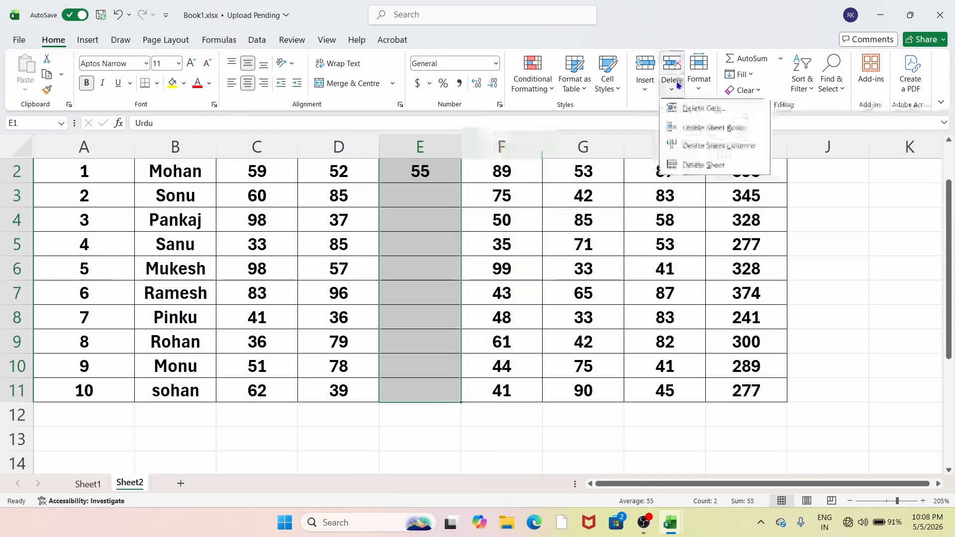
left_click(708, 152)
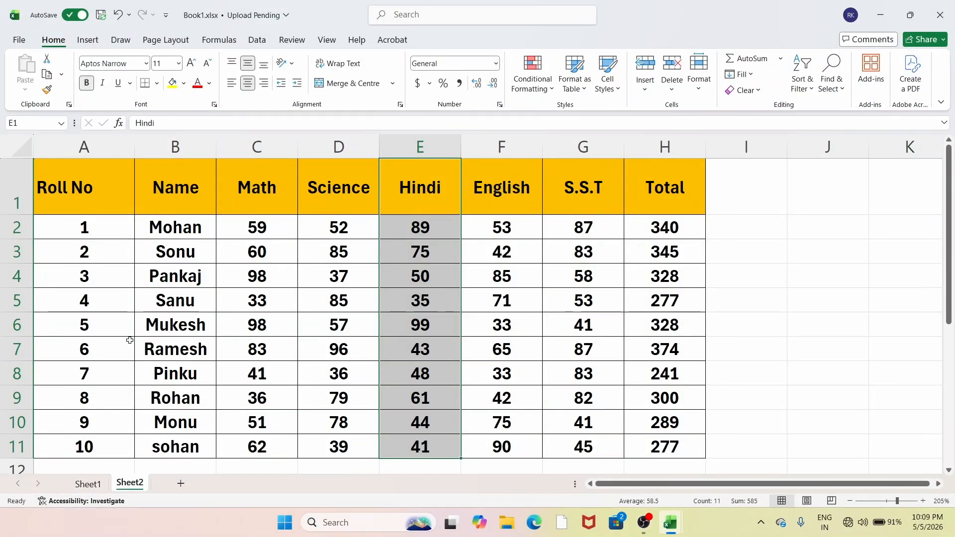
left_click(187, 285)
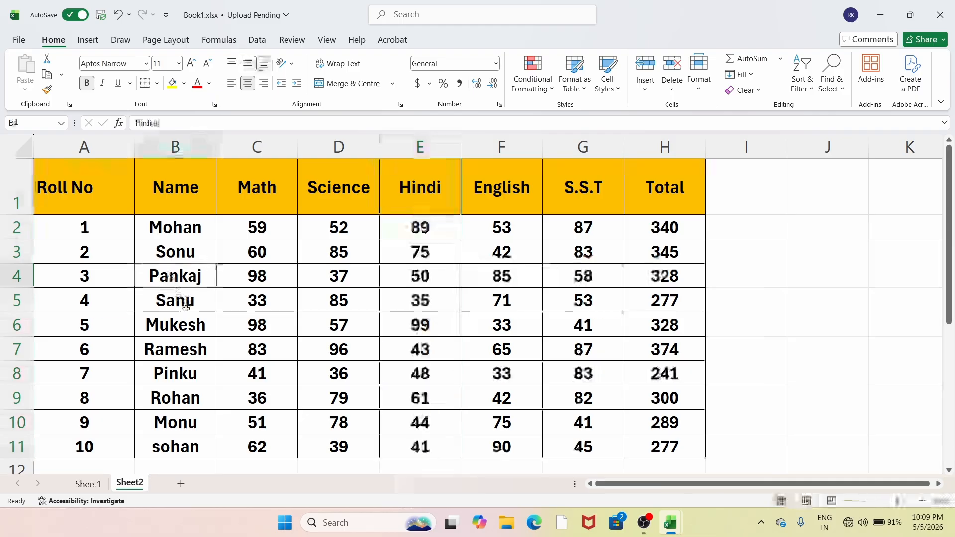
left_click(174, 288)
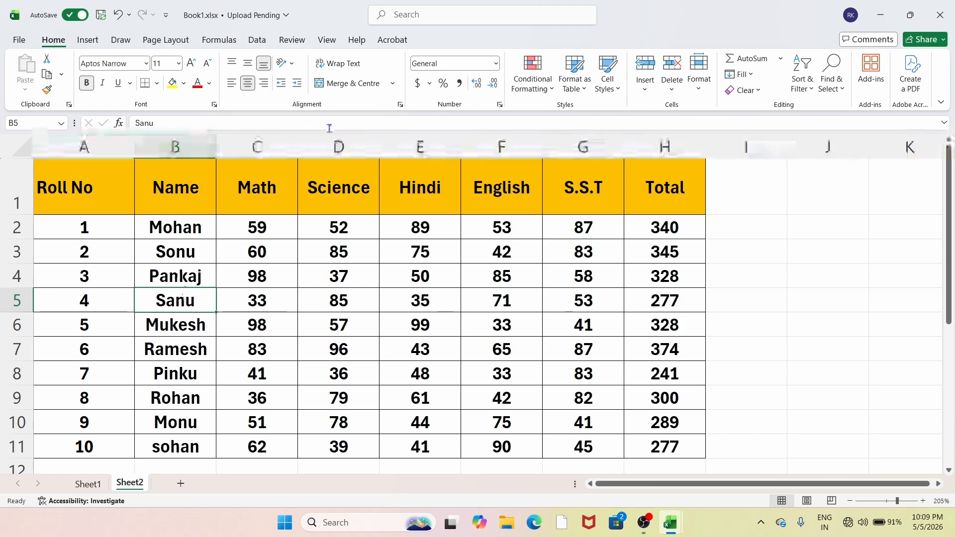
left_click_drag(400, 182, 438, 423)
scroll(366, 287, "up", 1)
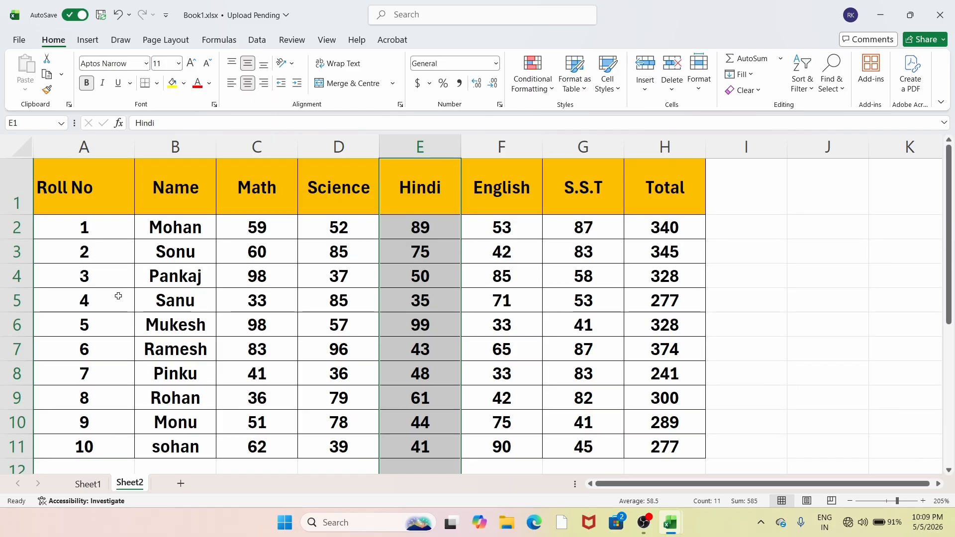
left_click(129, 314)
left_click_drag(120, 302, 197, 327)
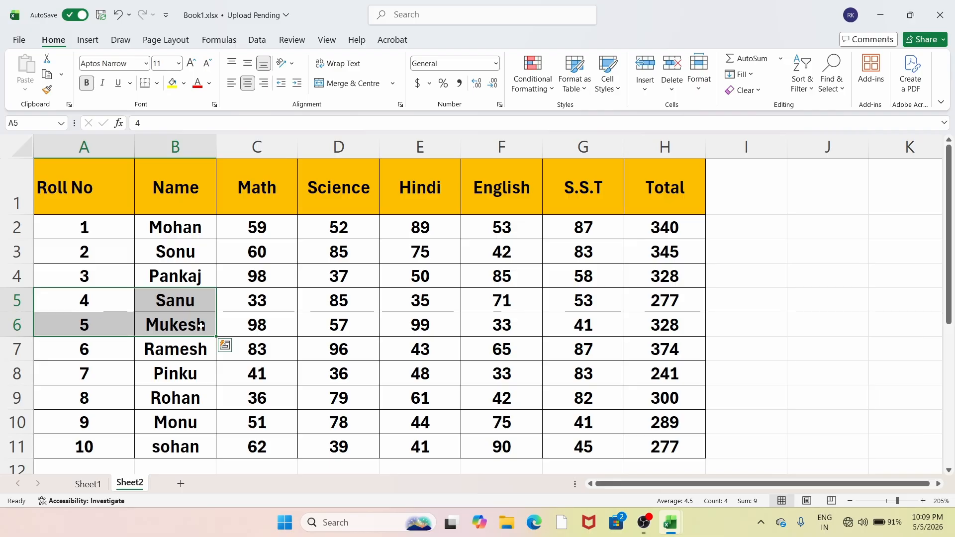
key("Right")
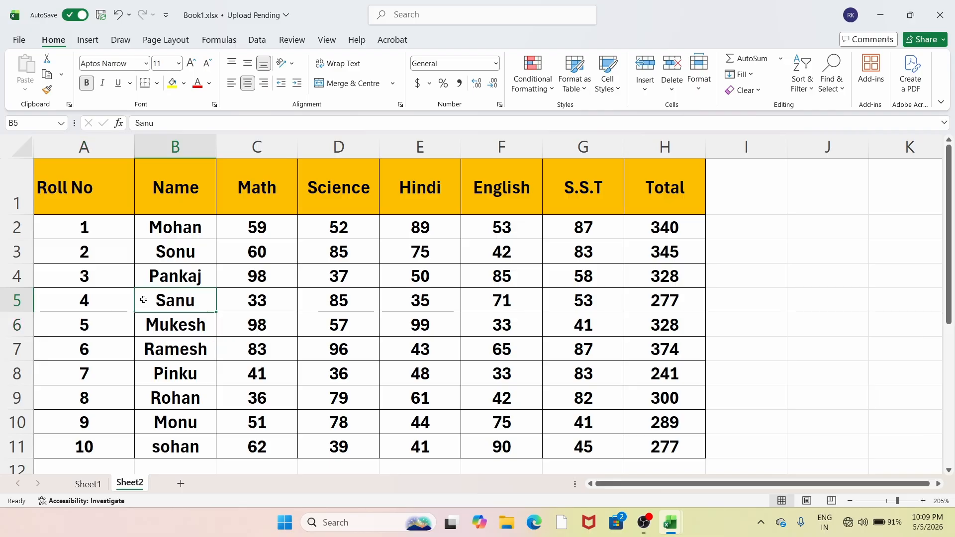
Step: Insert a blank sheet row between roll numbers 3 and 4 and select its Roll No cell
left_click(118, 298)
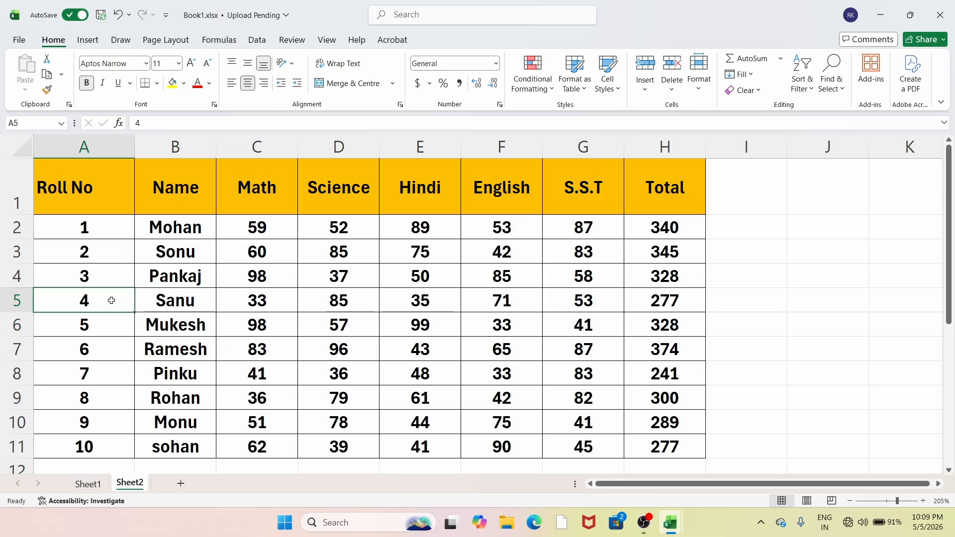
key("Right")
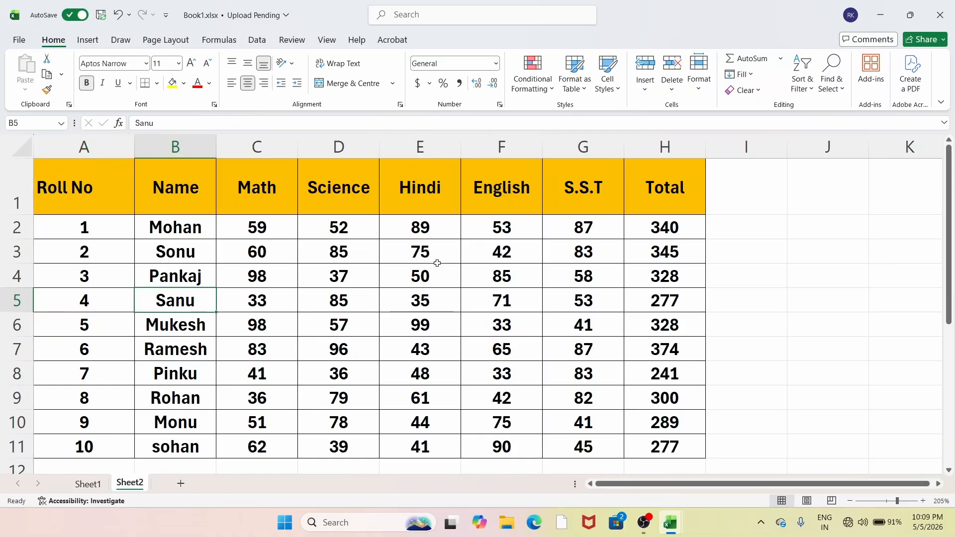
left_click(645, 82)
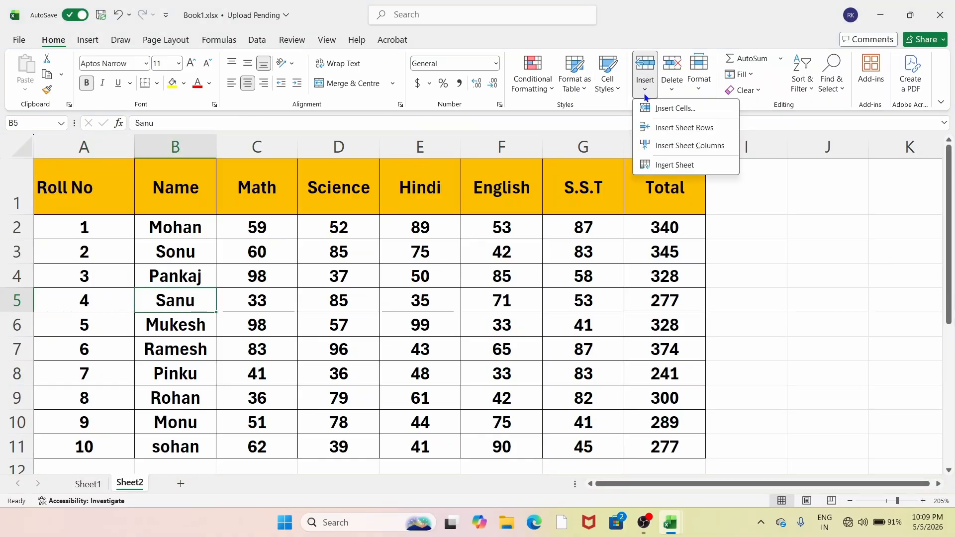
left_click(669, 130)
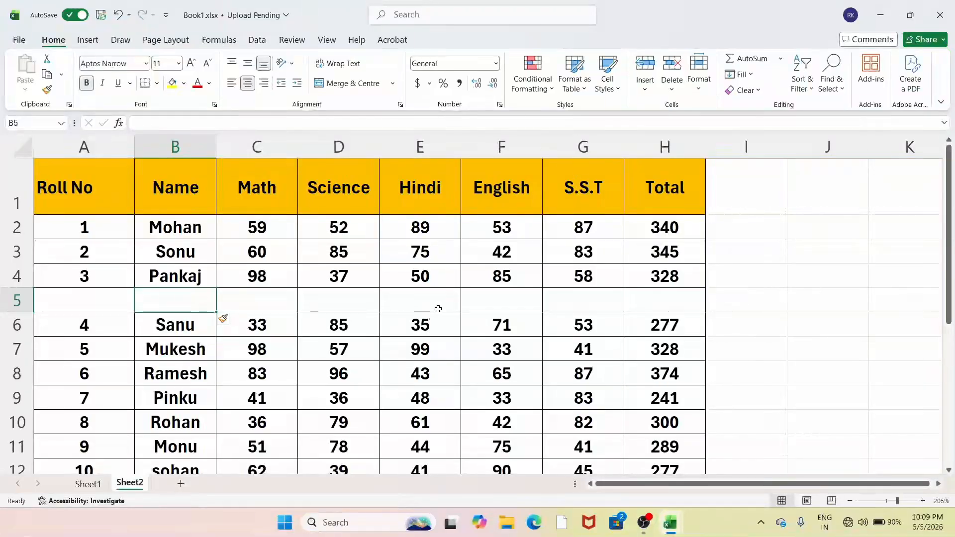
left_click(96, 306)
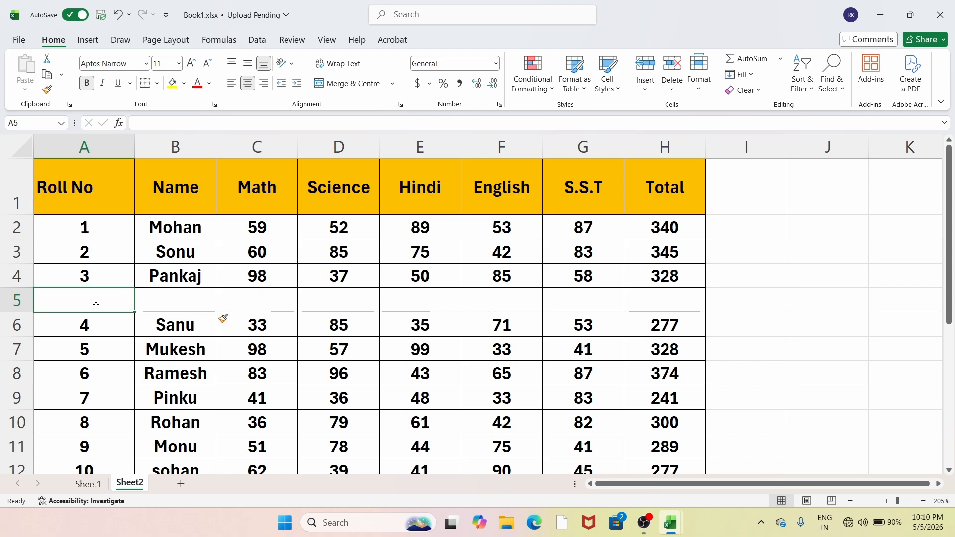
Step: Fill the blank row below roll number 3 with roll number 11, the student's name and a Math mark of 45
type("11")
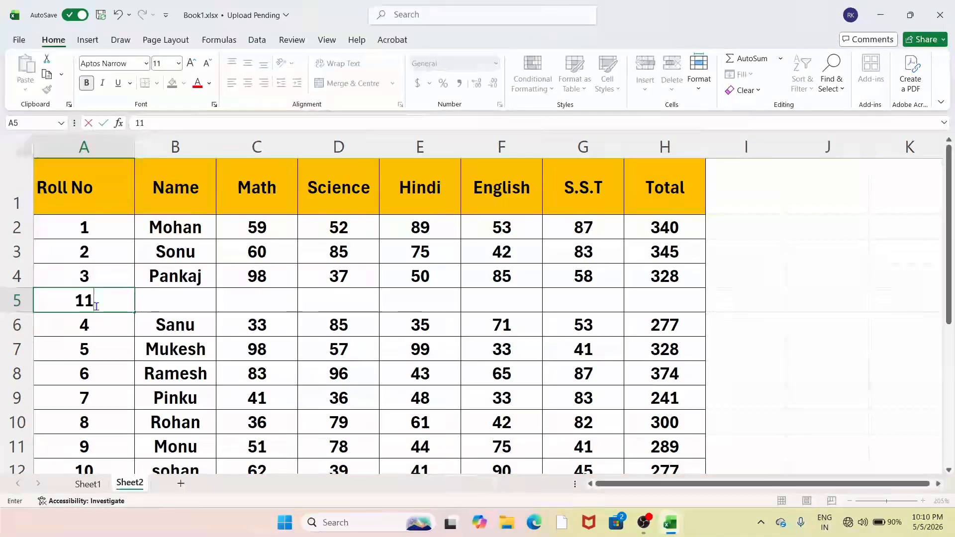
left_click(179, 302)
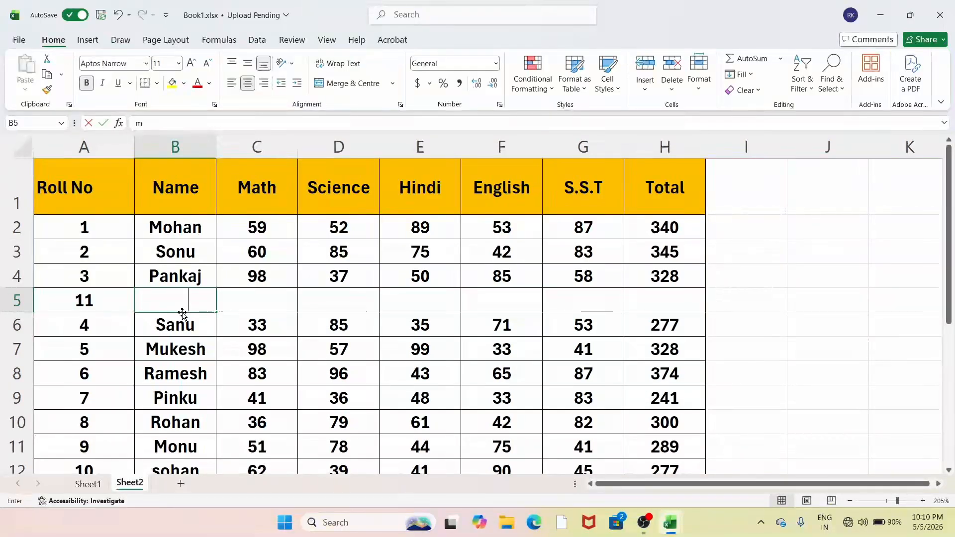
type("mo")
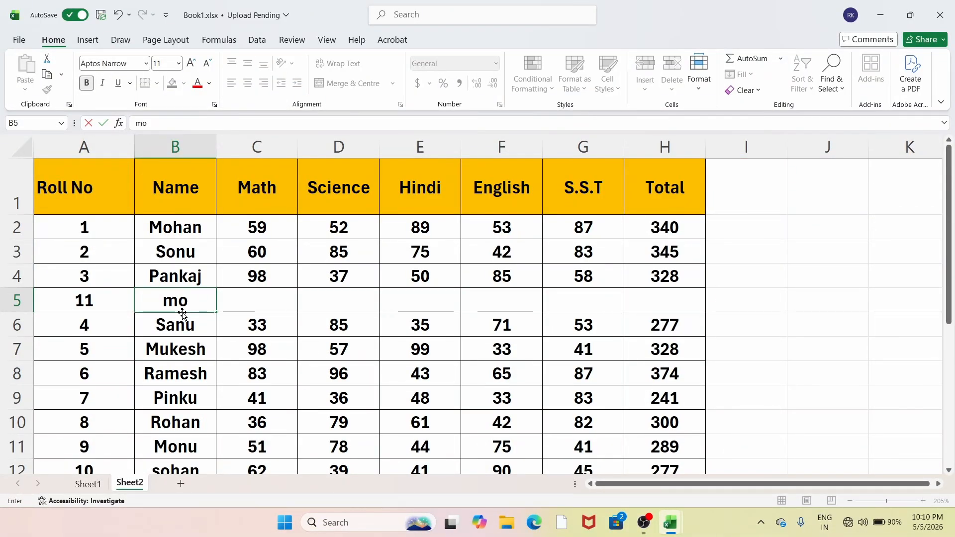
type("han")
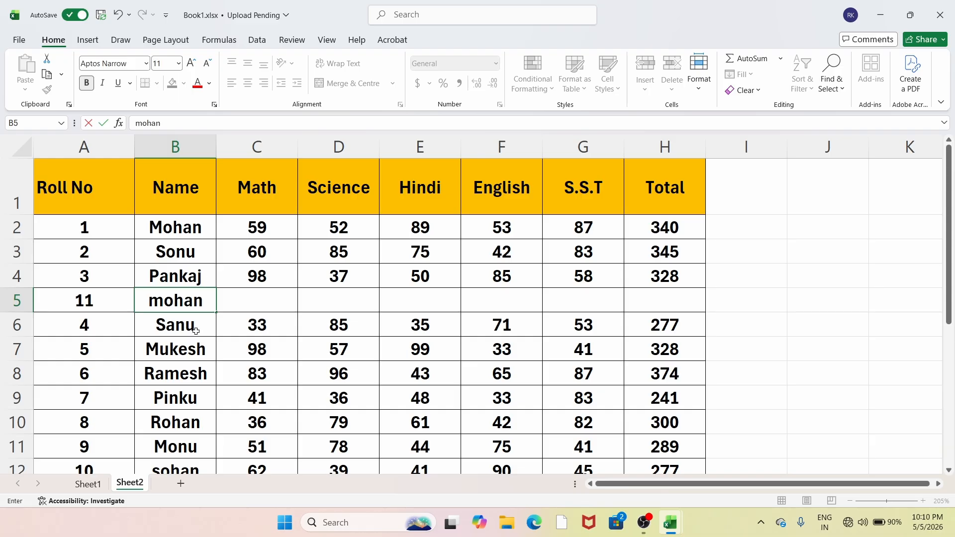
left_click(252, 302)
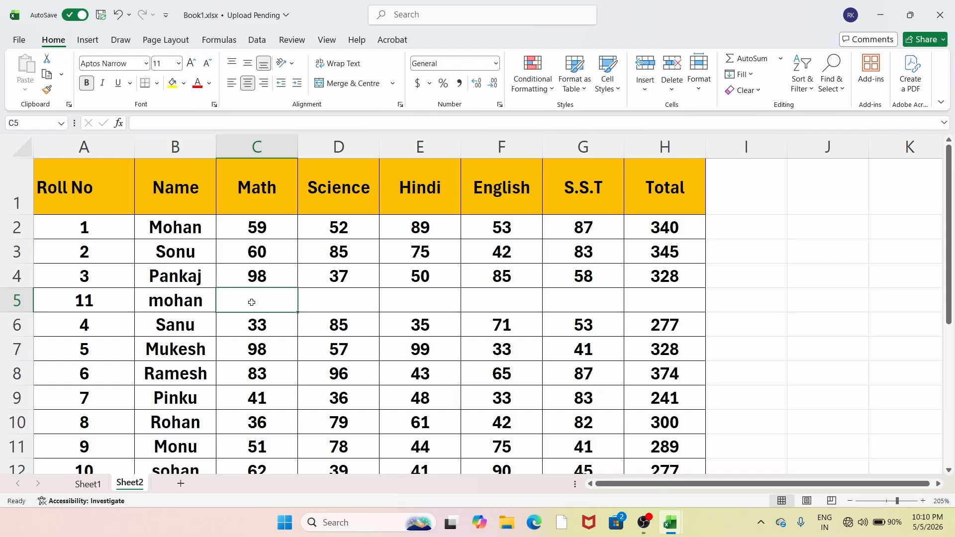
type("45")
key("Tab")
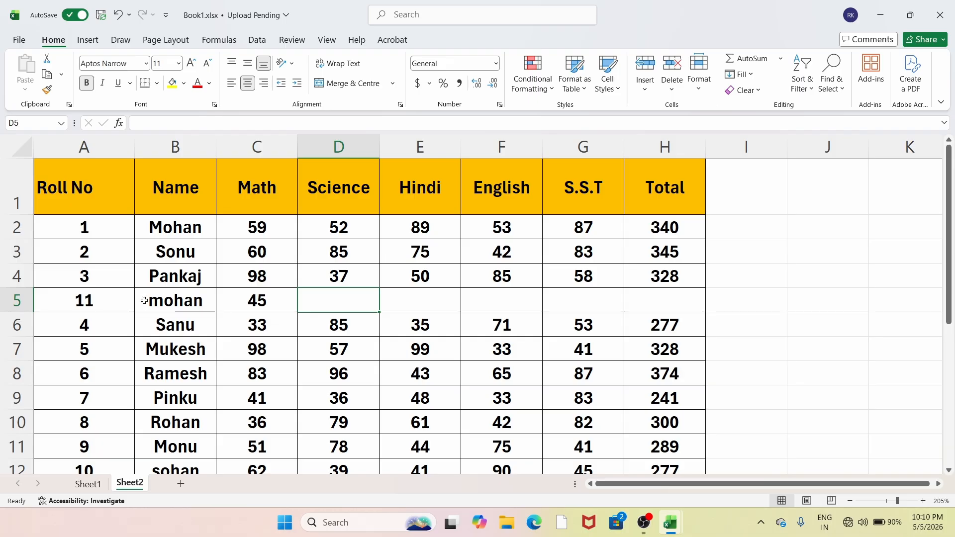
Step: Delete the entire sheet row of the student with roll number 11 from the marks table
left_click_drag(85, 301, 631, 297)
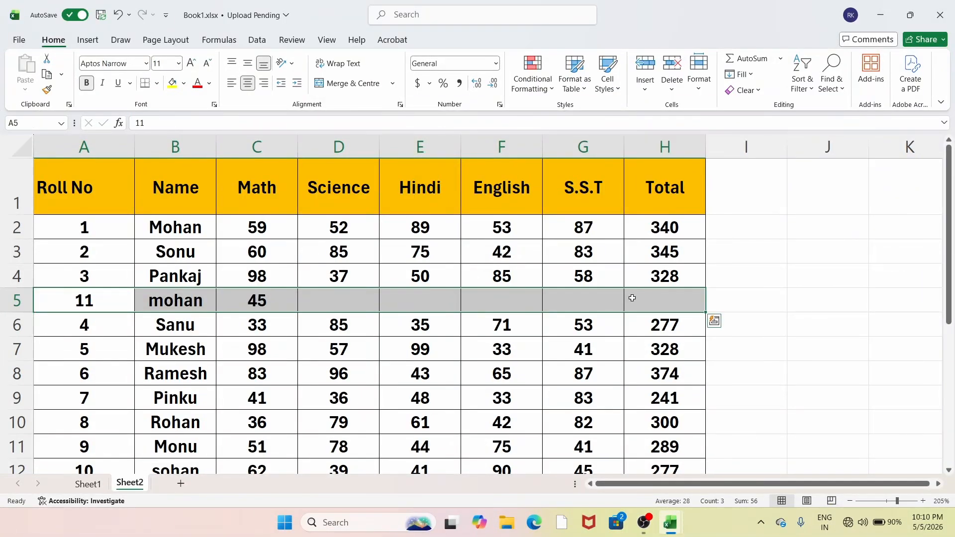
left_click(674, 91)
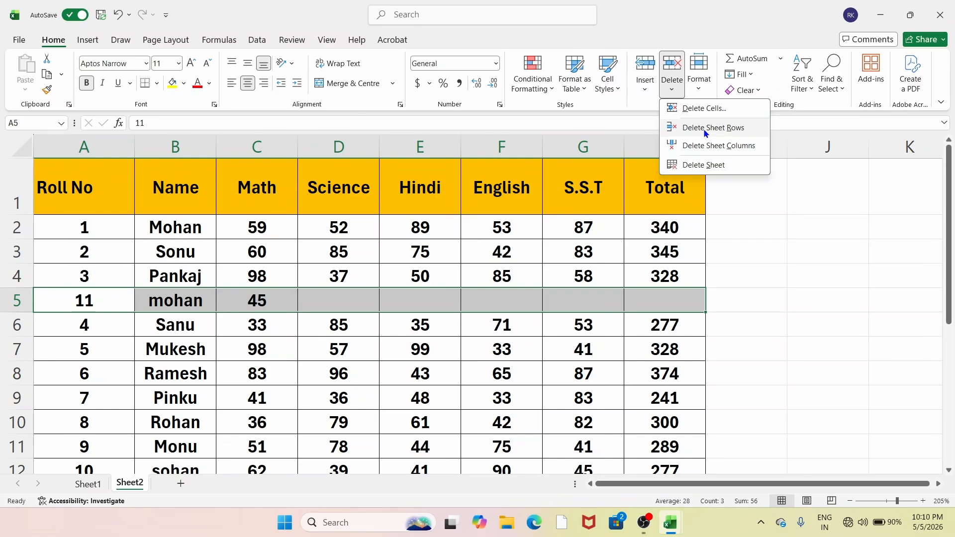
left_click(704, 131)
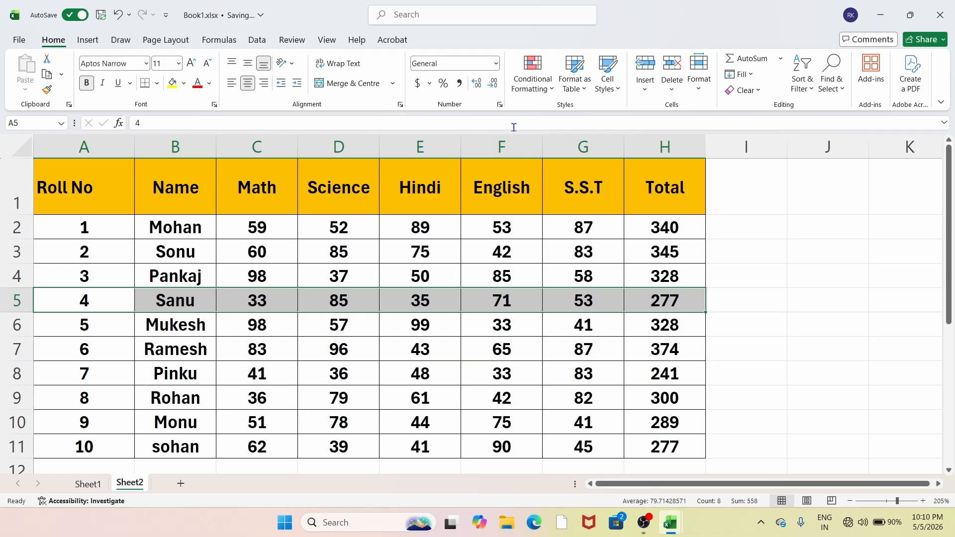
Step: Insert two new blank worksheets between Sheet1 and Sheet2
left_click(645, 90)
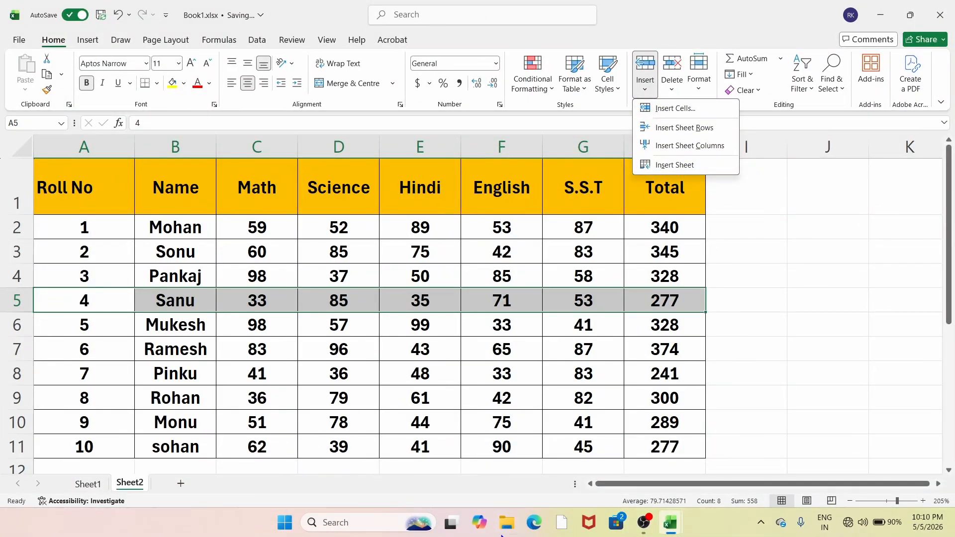
left_click(349, 222)
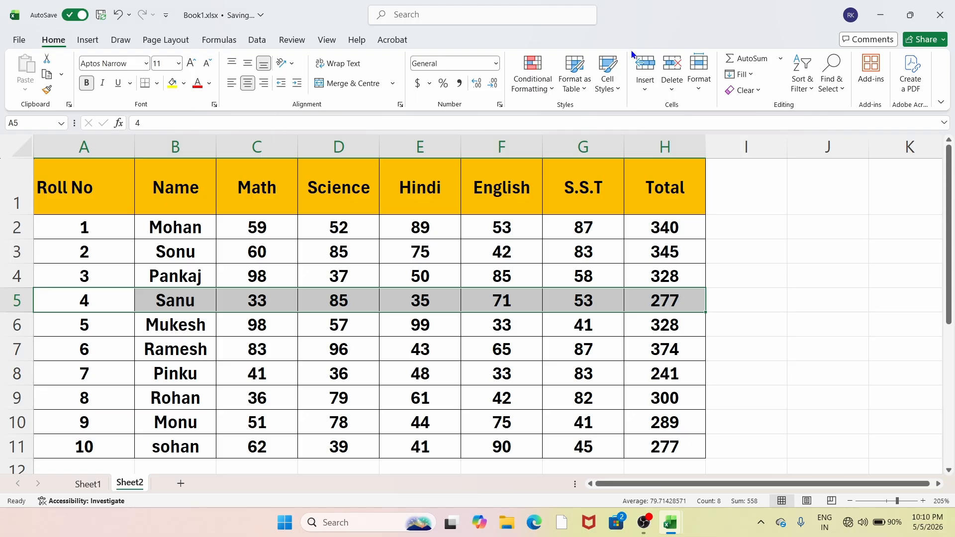
left_click(645, 86)
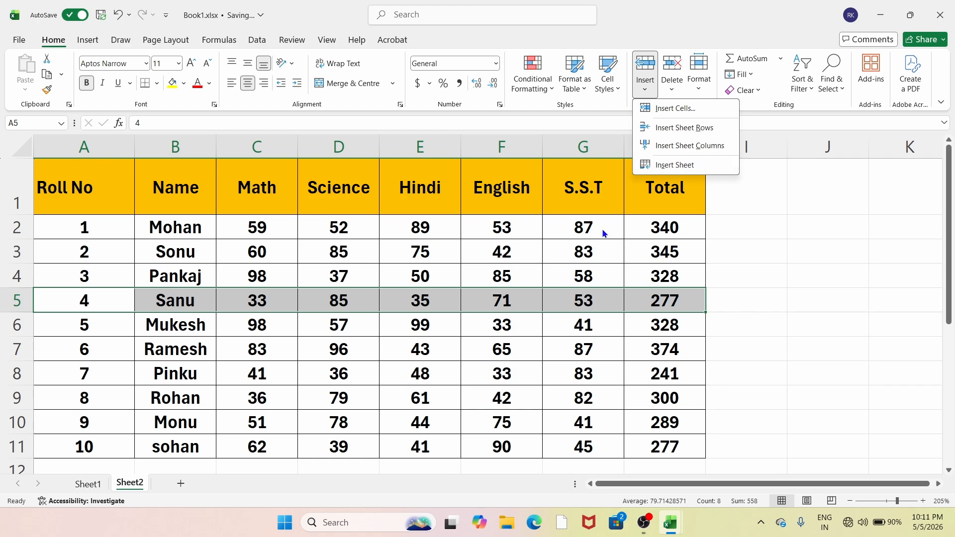
left_click(664, 166)
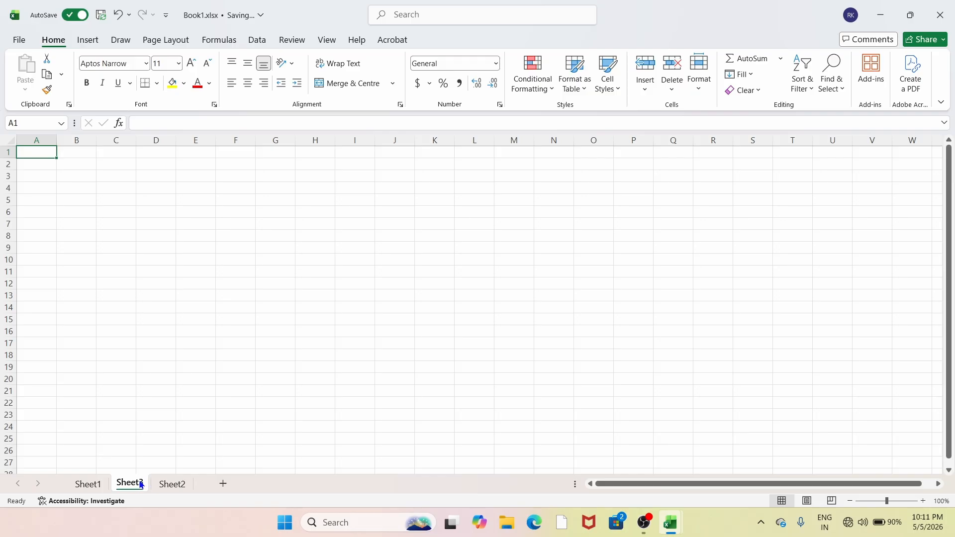
left_click(222, 486)
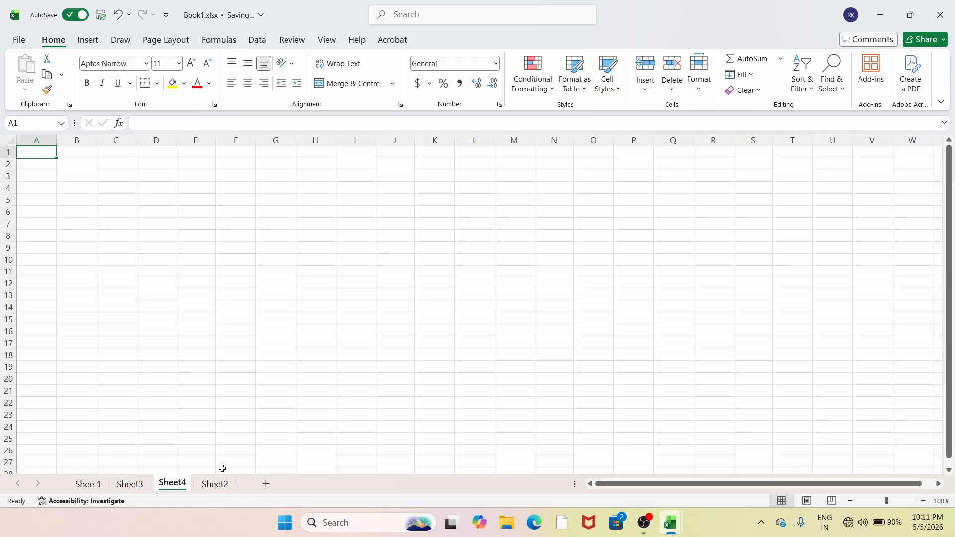
Step: Delete the blank worksheets Sheet4 and Sheet3 from the workbook
left_click(647, 89)
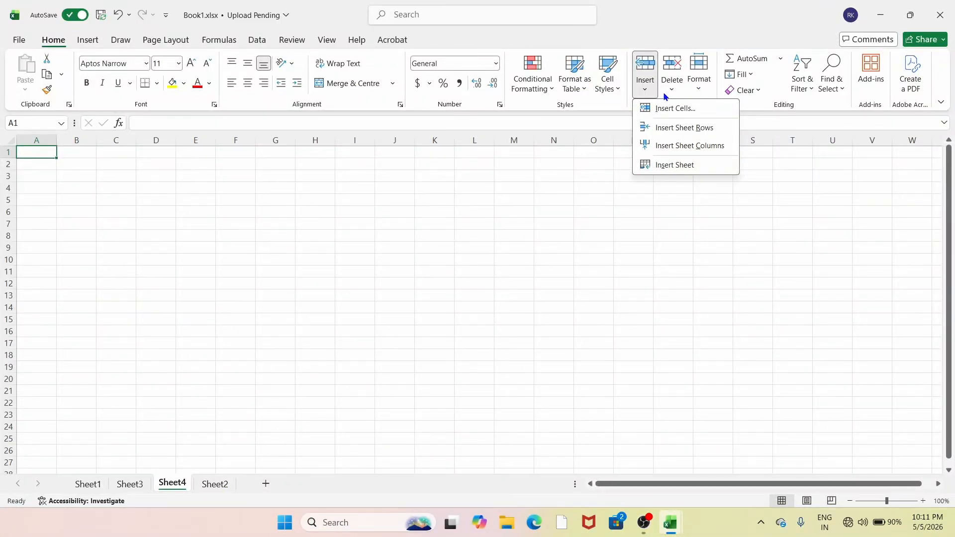
left_click(670, 89)
left_click(689, 166)
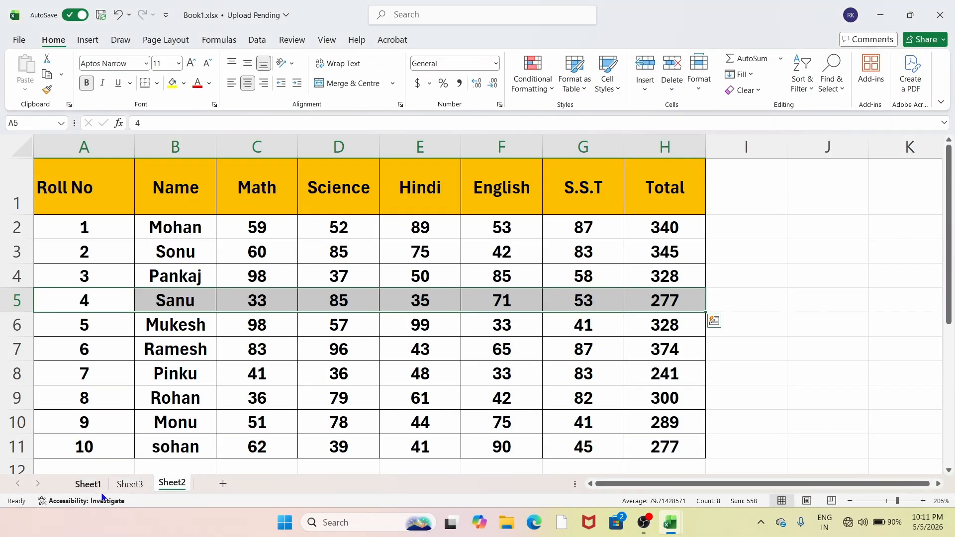
left_click(129, 485)
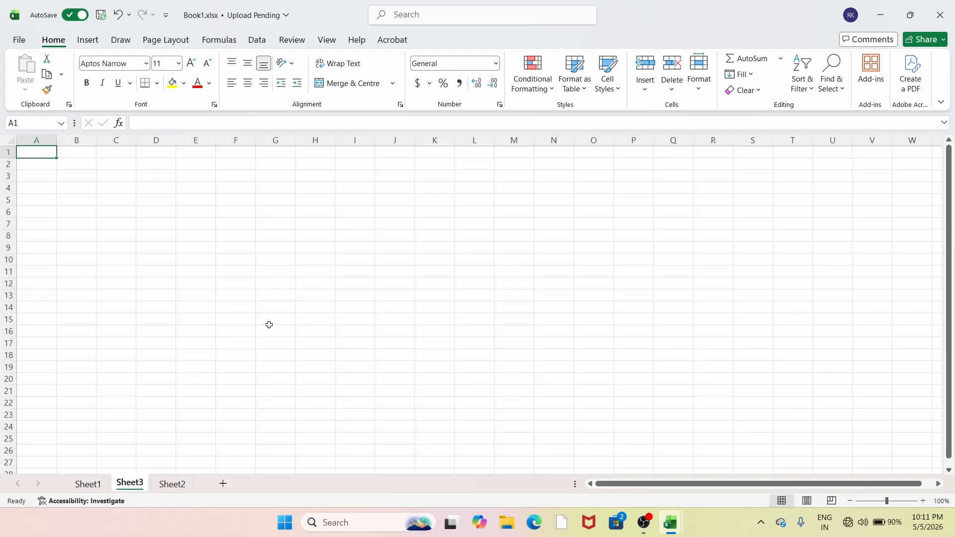
left_click(673, 89)
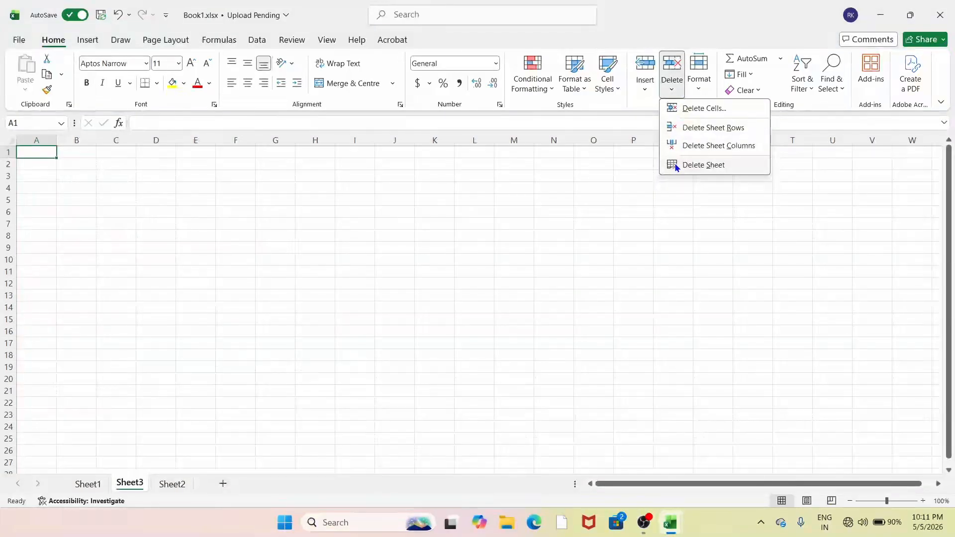
left_click(703, 165)
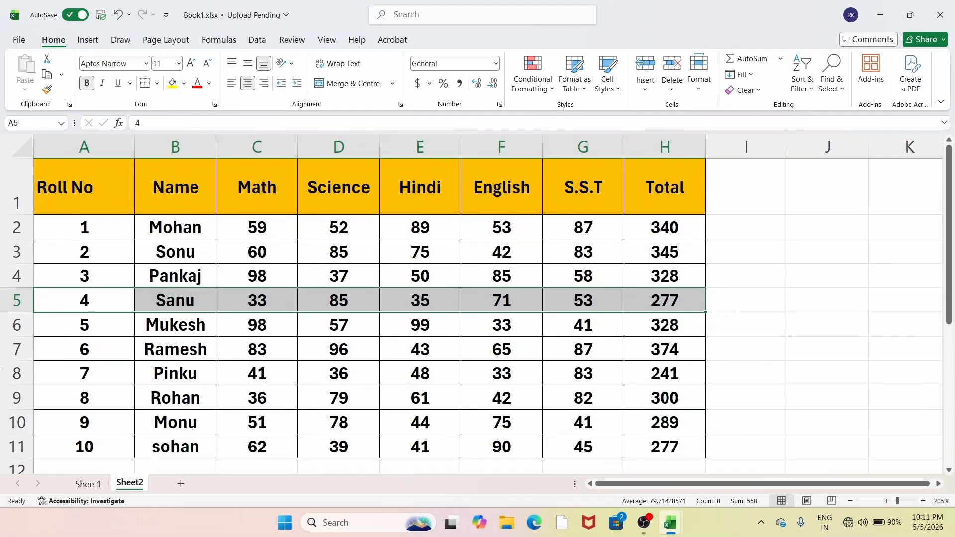
left_click(697, 88)
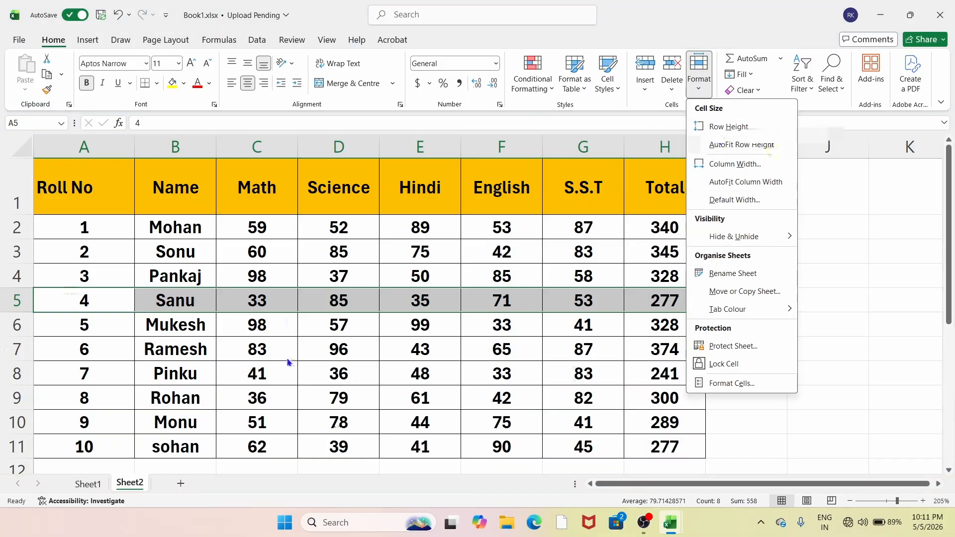
key("Escape")
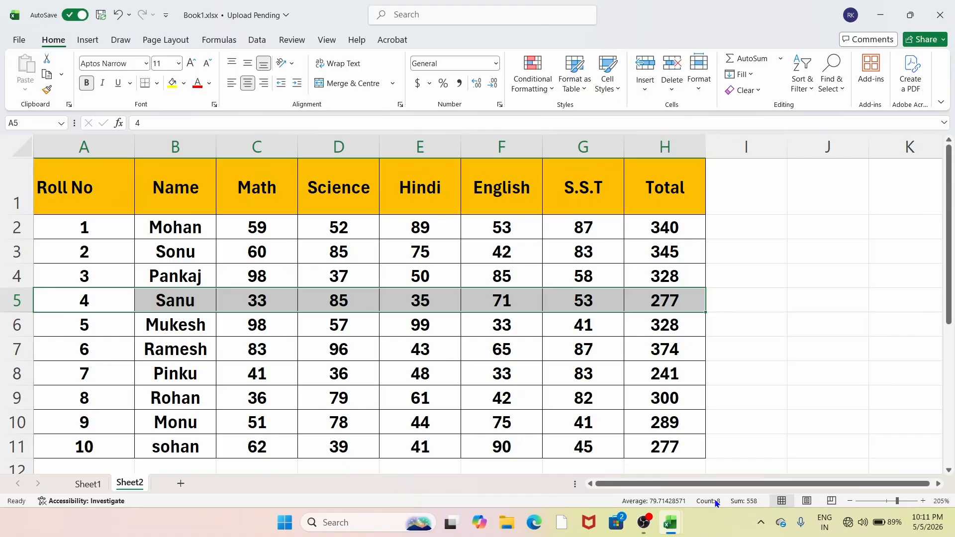
left_click(699, 79)
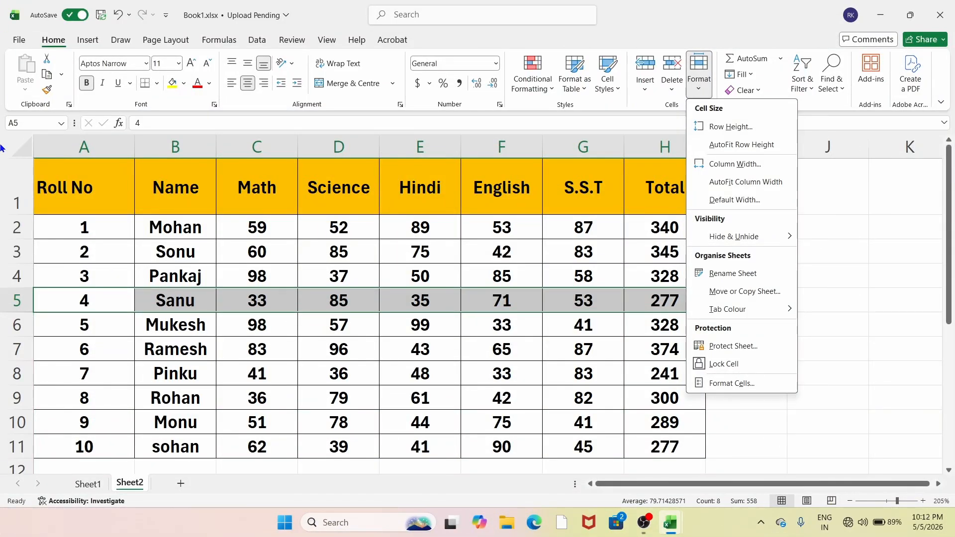
key("Escape")
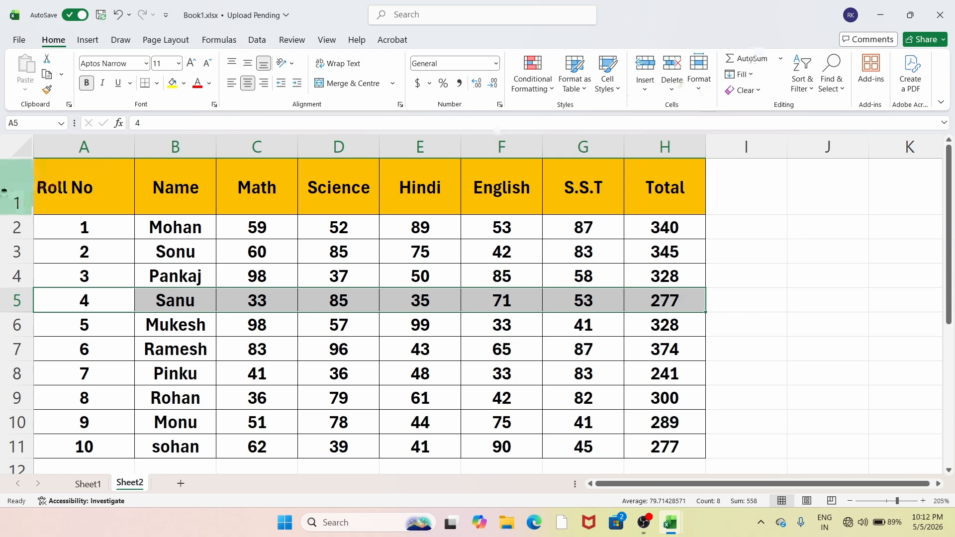
Step: Set the row height of the table's header row to 45
left_click(79, 191)
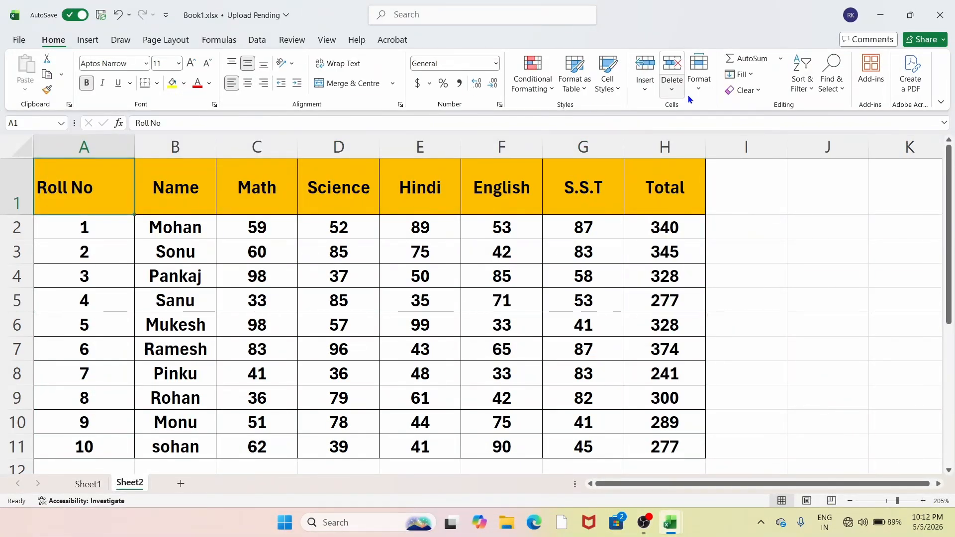
left_click(697, 84)
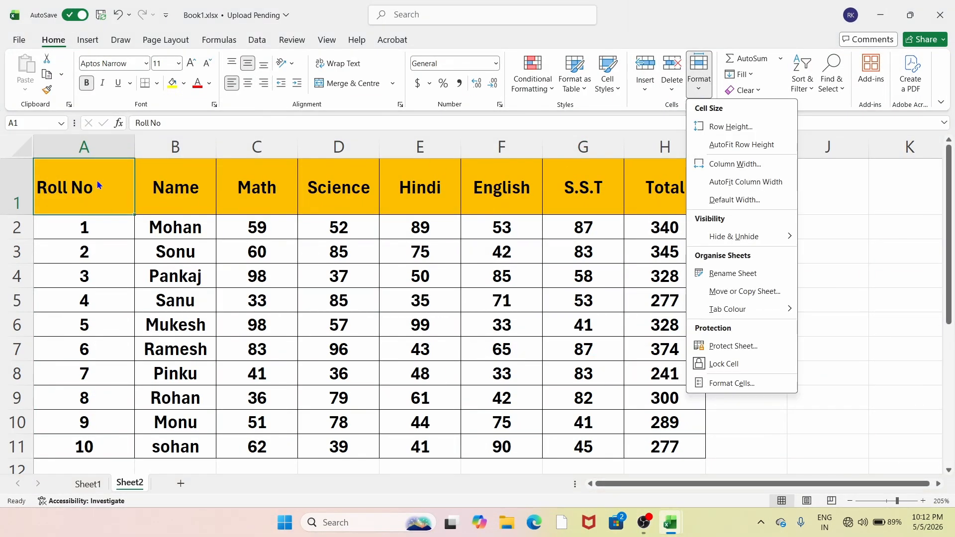
left_click(67, 184)
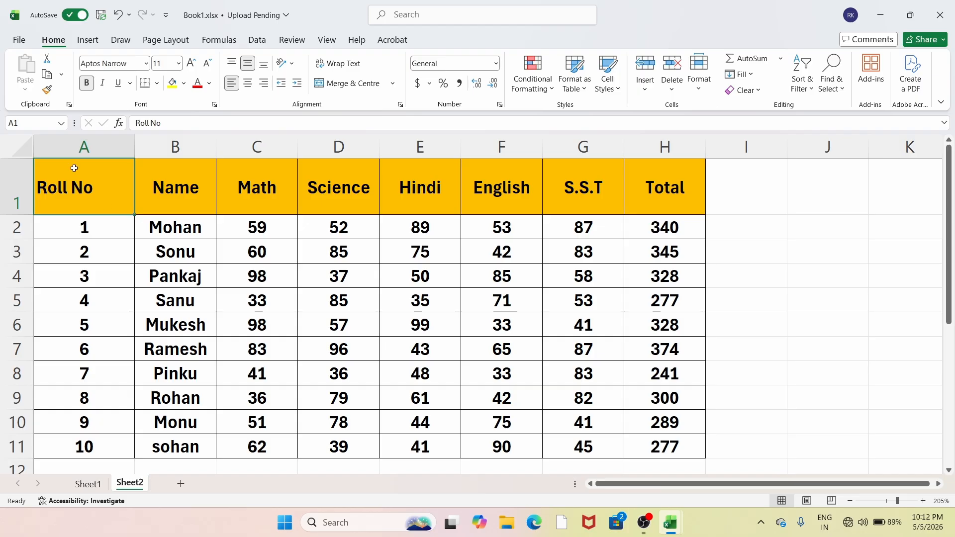
left_click(694, 89)
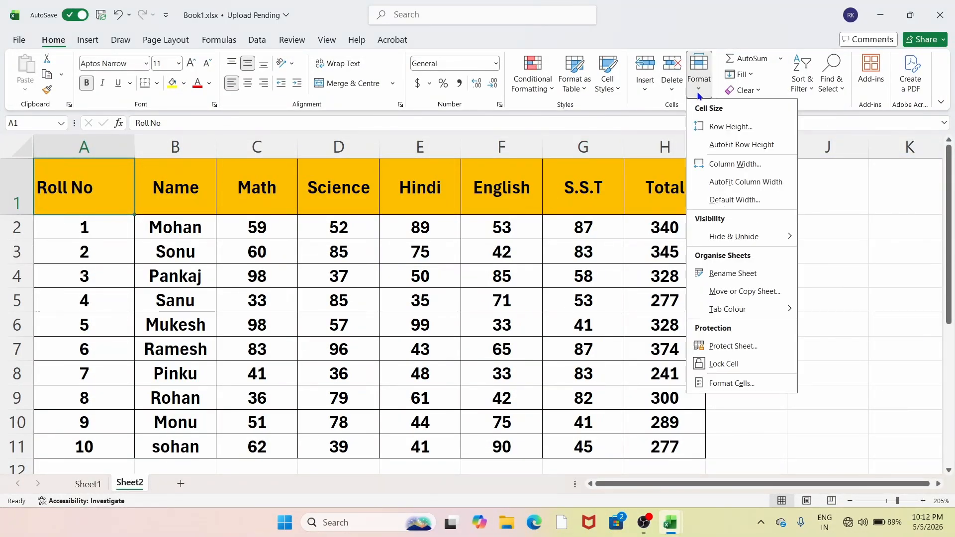
left_click(719, 131)
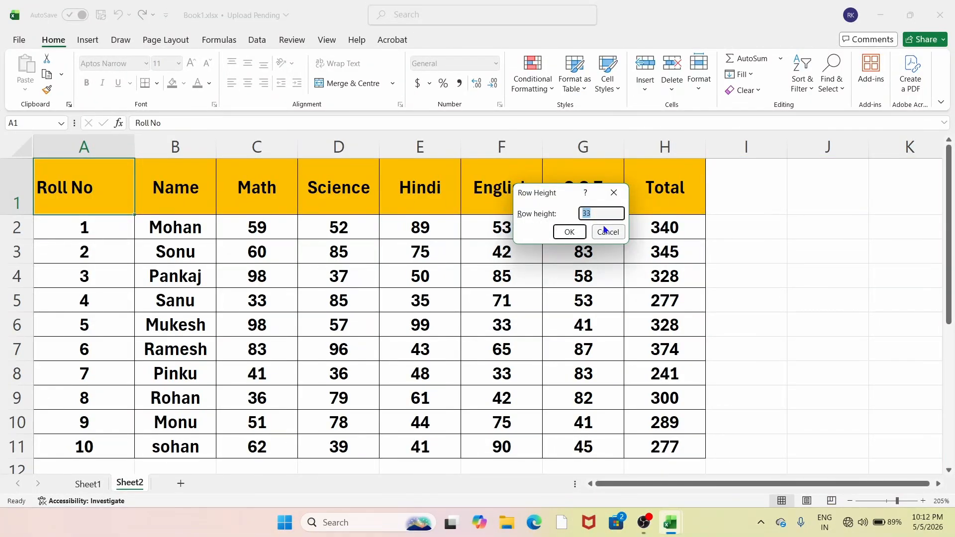
left_click(597, 212)
key("BackSpace")
key("BackSpace")
type("45")
left_click(569, 232)
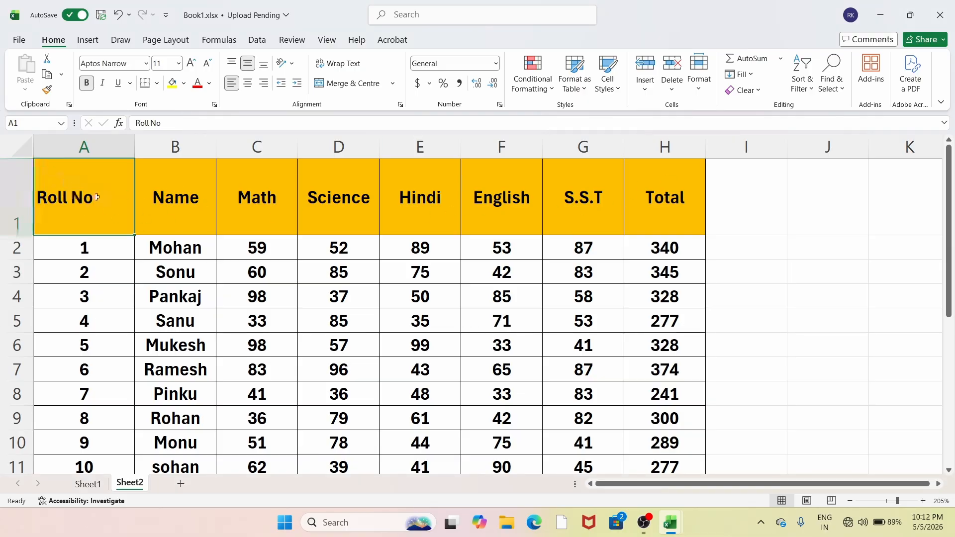
Step: Stretch the header row manually until it is much taller than the student rows
left_click(700, 85)
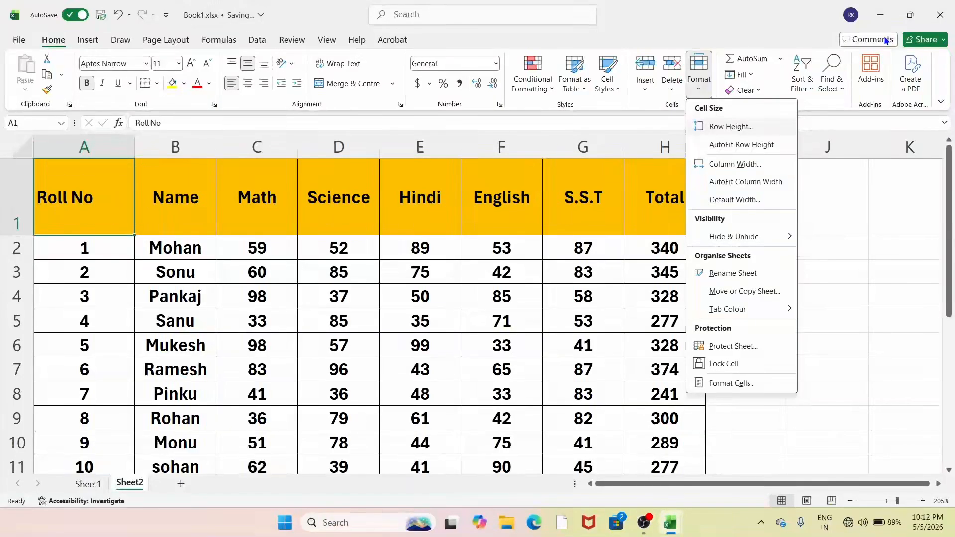
left_click(56, 251)
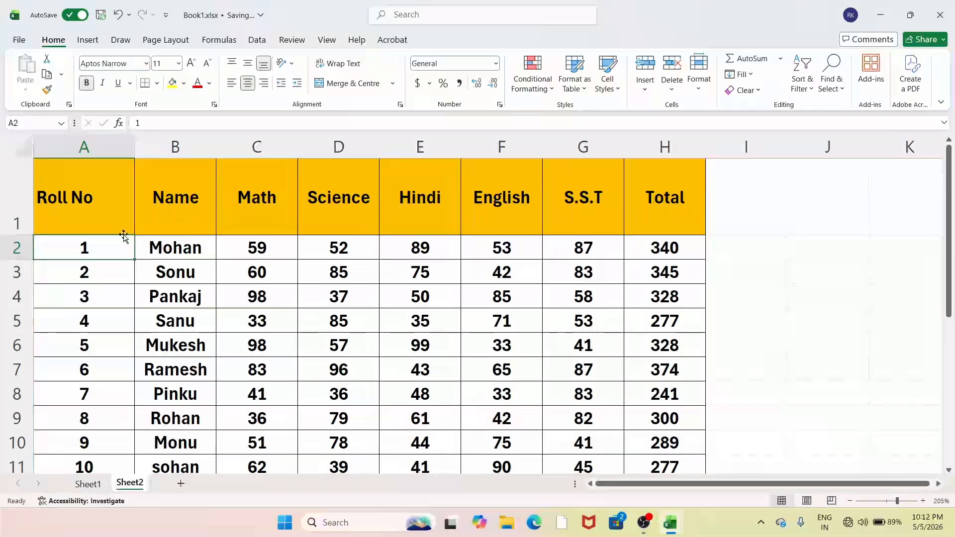
left_click_drag(20, 235, 19, 292)
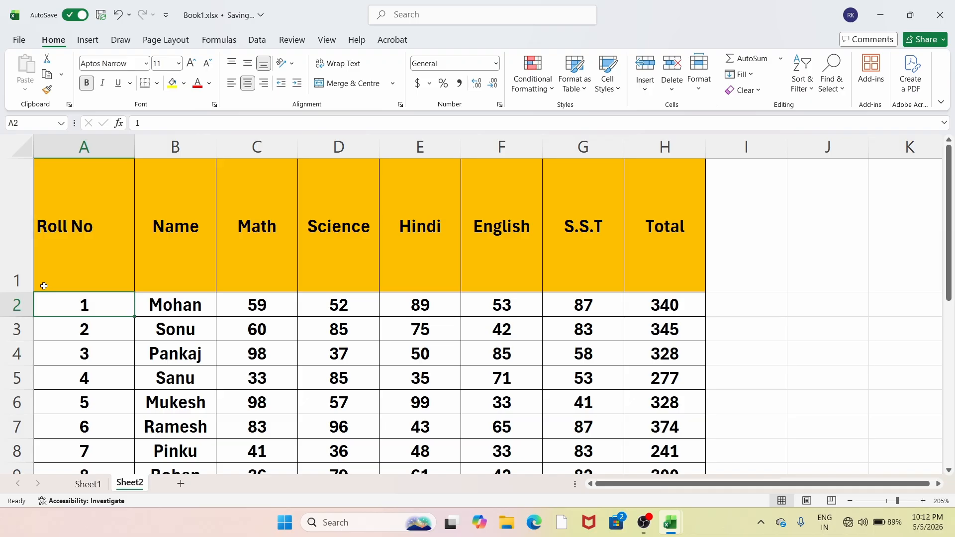
Step: AutoFit the height of the header row to its text
left_click(52, 244)
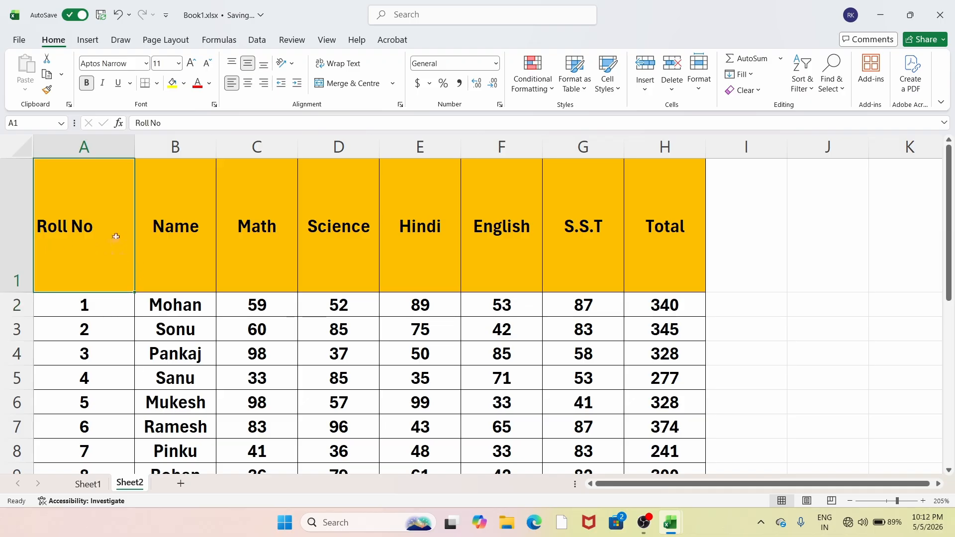
left_click(695, 85)
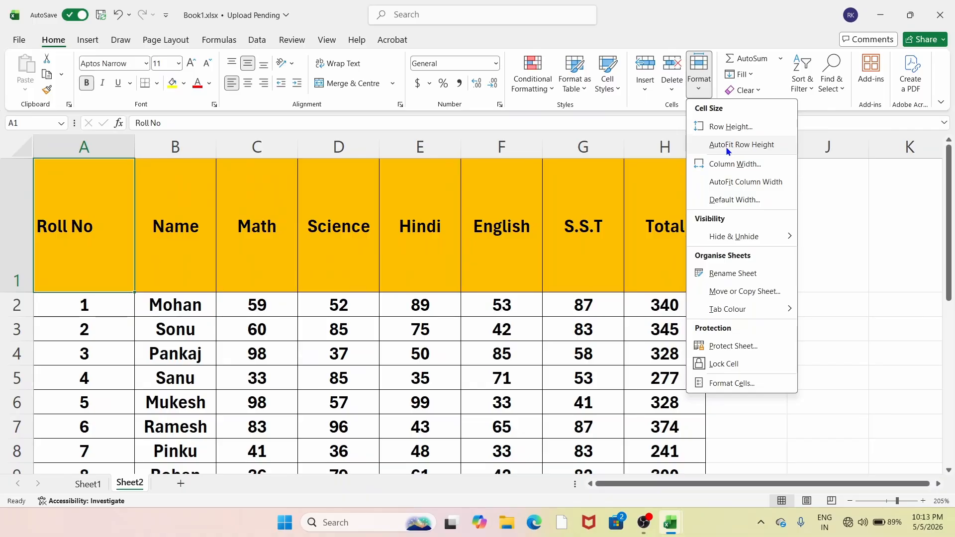
left_click(727, 150)
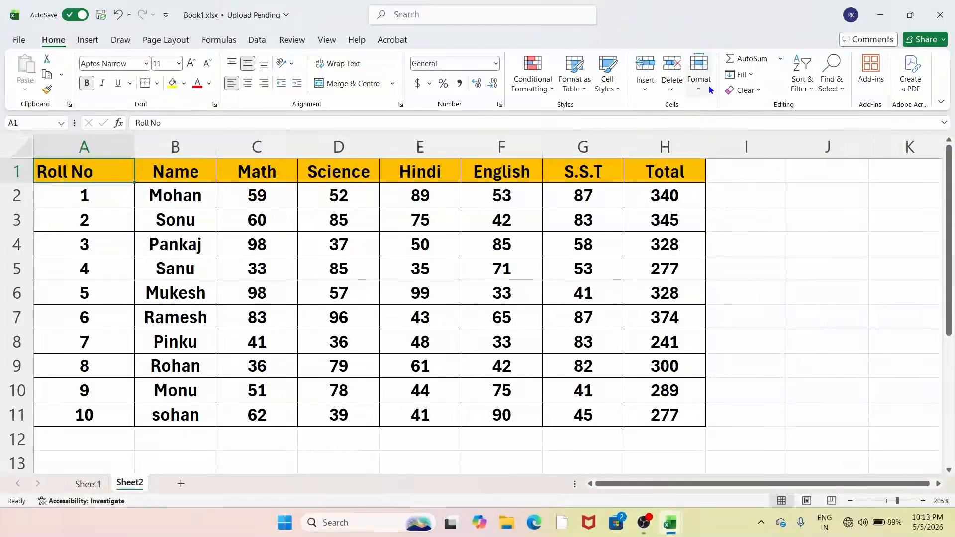
Step: Set the column width of the Science column to 10
left_click(699, 74)
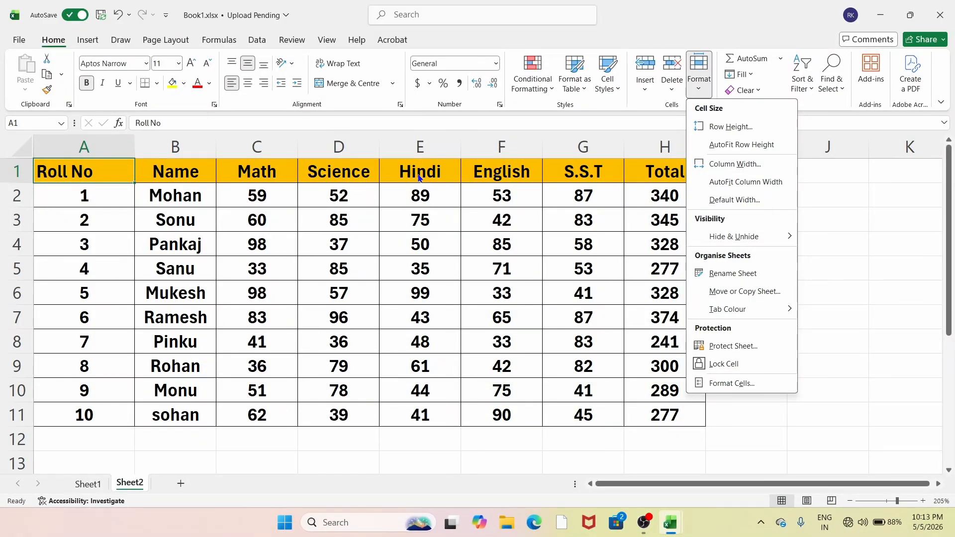
left_click(352, 185)
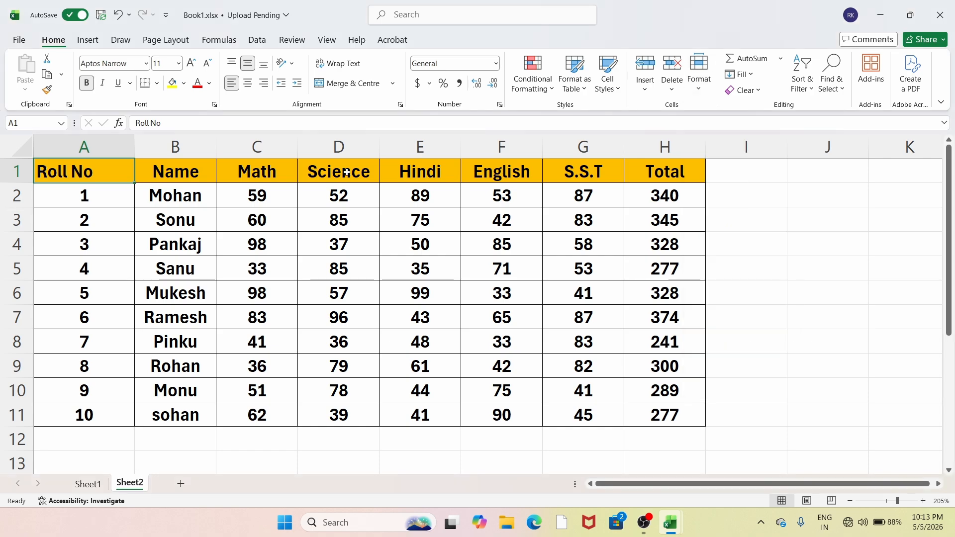
left_click_drag(350, 170, 340, 411)
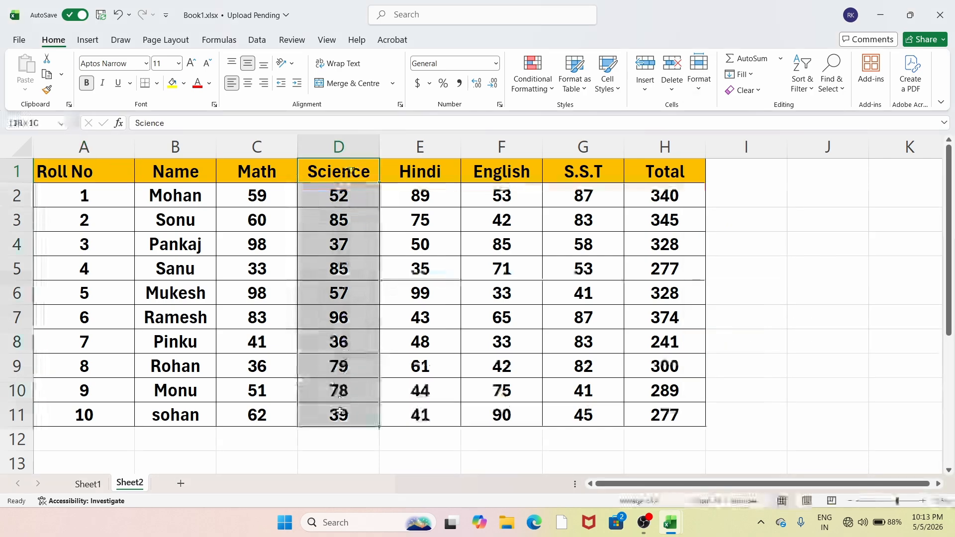
left_click(344, 220)
left_click(362, 170)
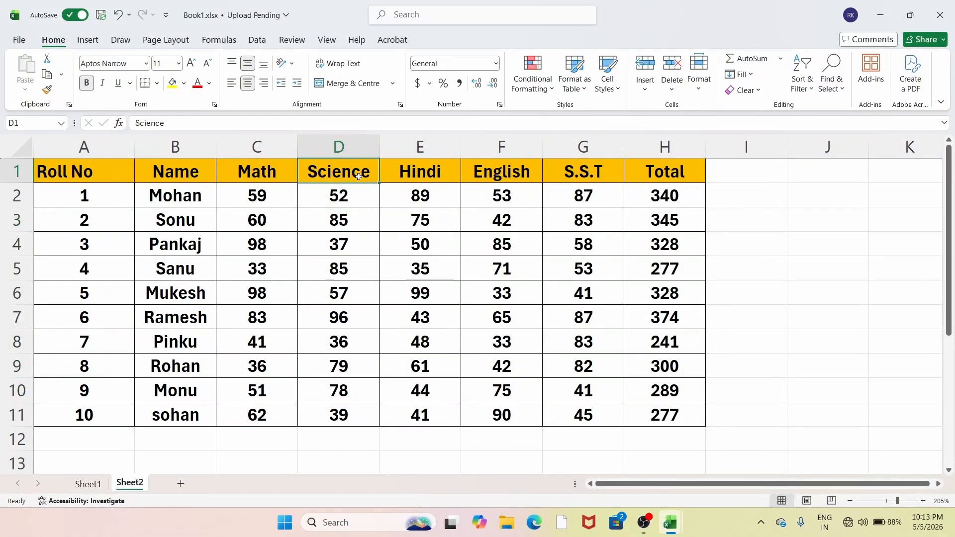
left_click(699, 72)
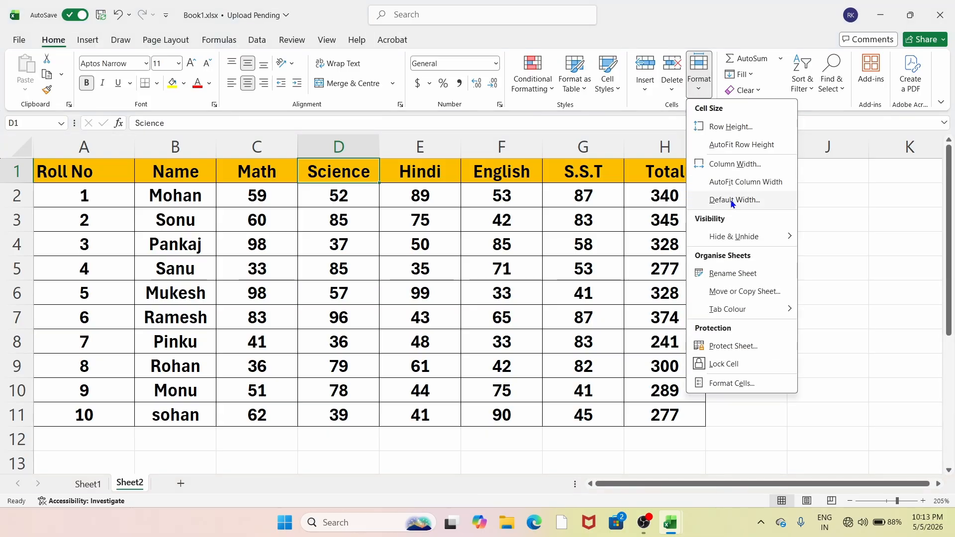
left_click(735, 164)
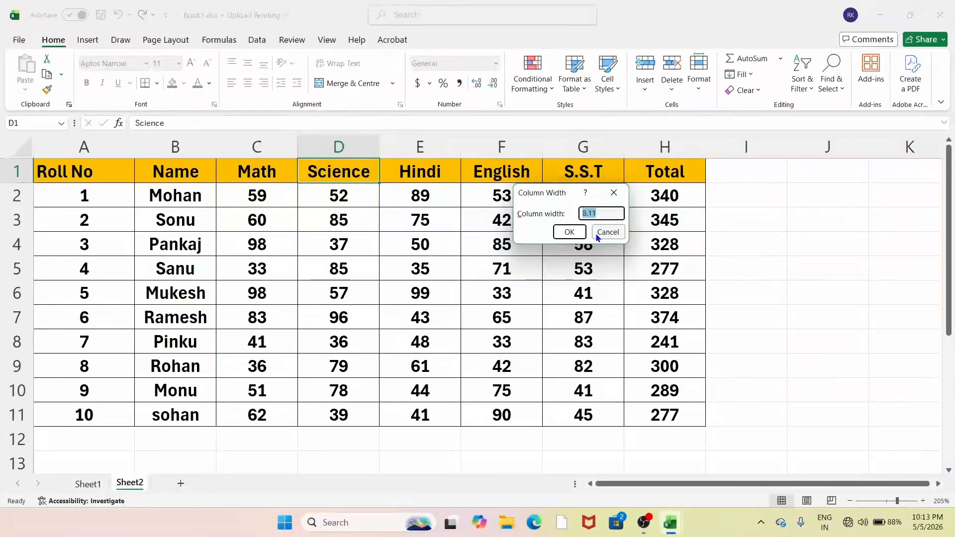
left_click(600, 212)
key("BackSpace")
key("BackSpace")
key("BackSpace")
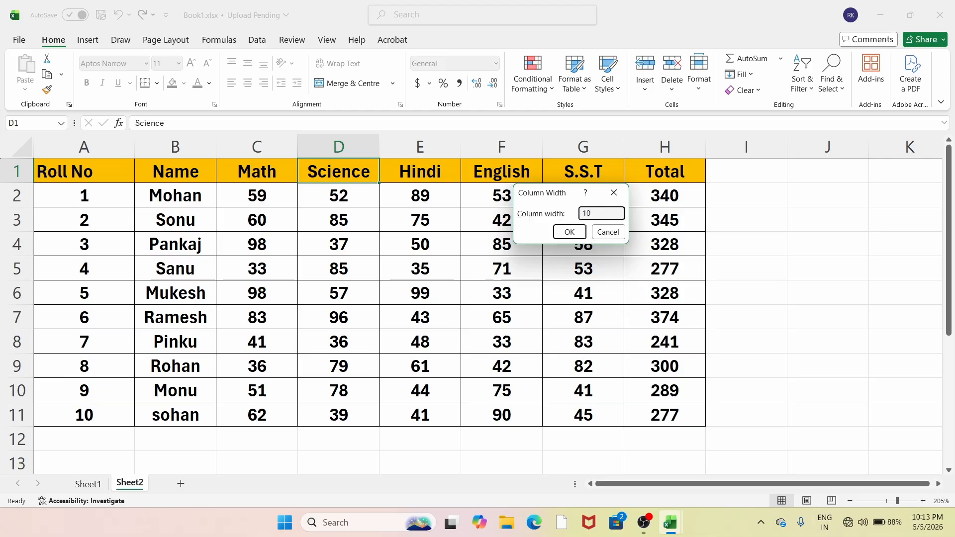
type("10")
key("Return")
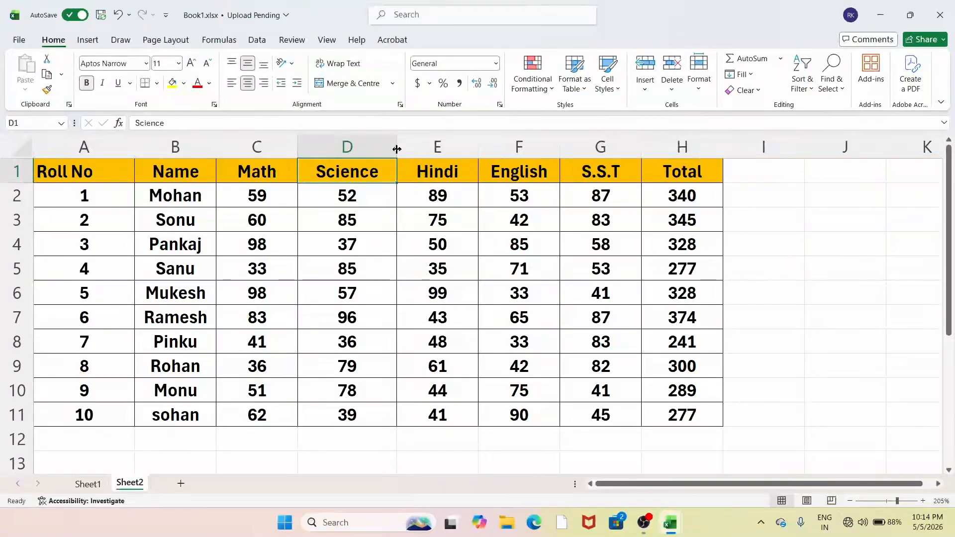
Step: Stretch the Science column manually to more than double its width and AutoFit it to its text
left_click_drag(397, 148, 440, 147)
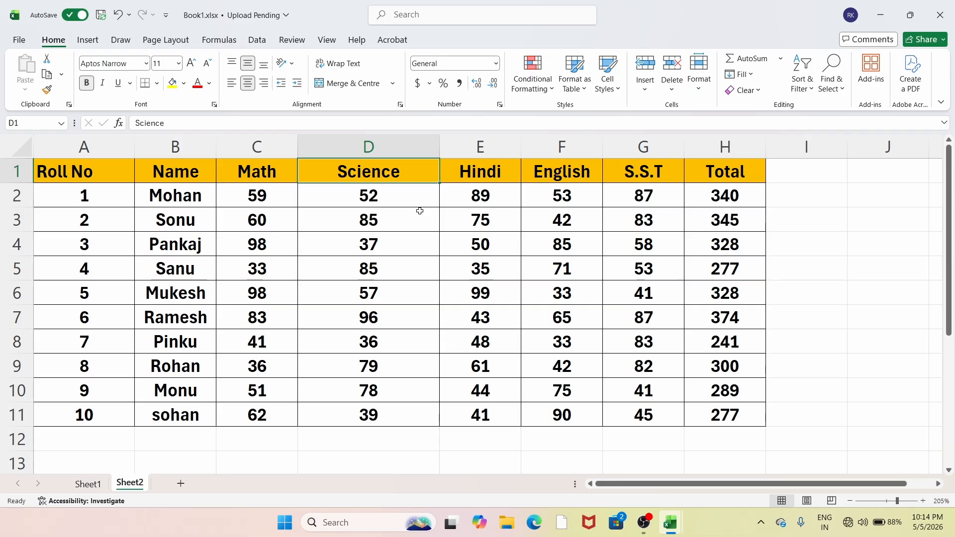
left_click_drag(439, 146, 520, 171)
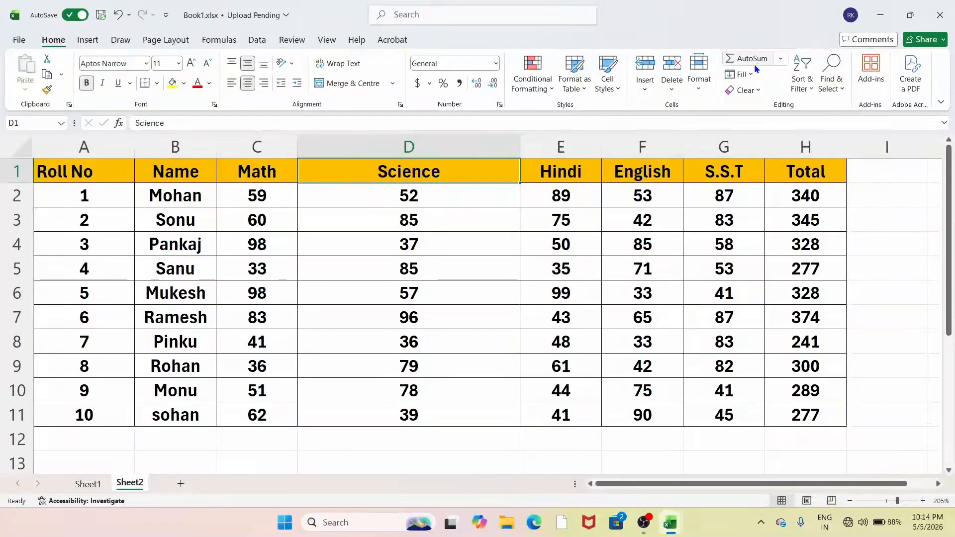
left_click(699, 90)
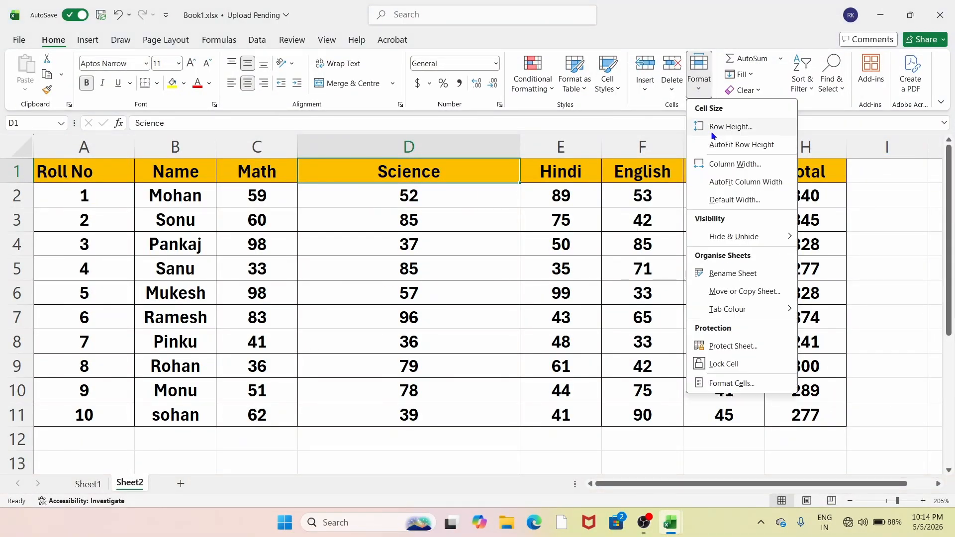
left_click(751, 187)
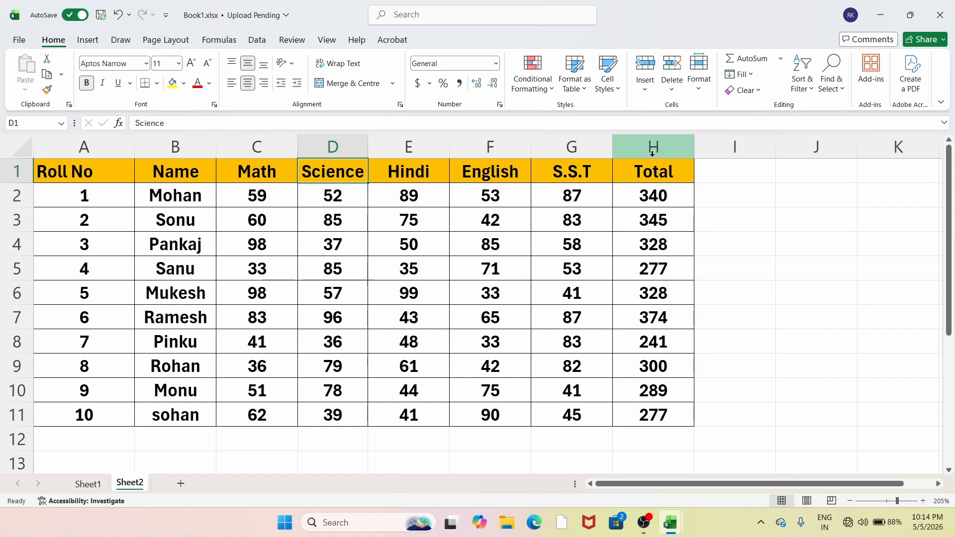
Step: Insert a new blank worksheet directly after Sheet1
left_click(695, 94)
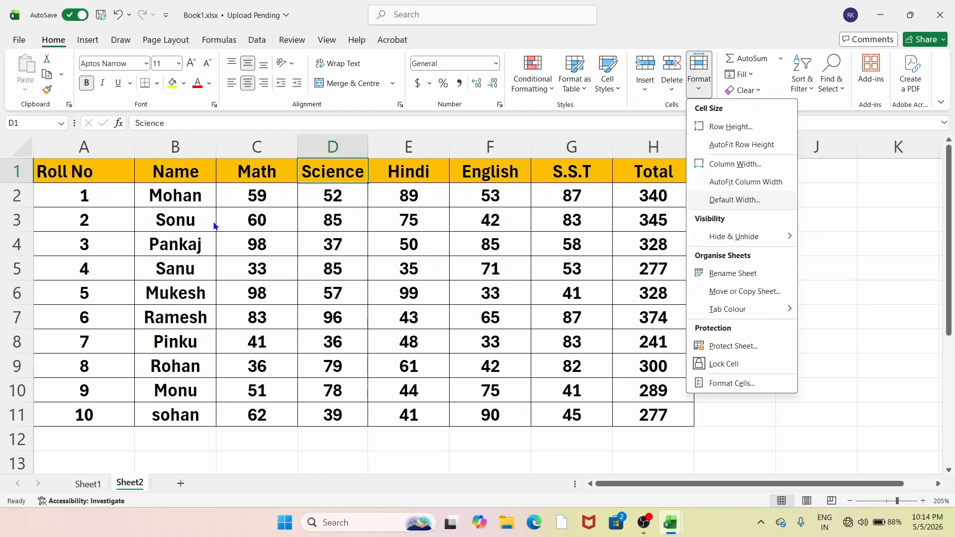
left_click(180, 484)
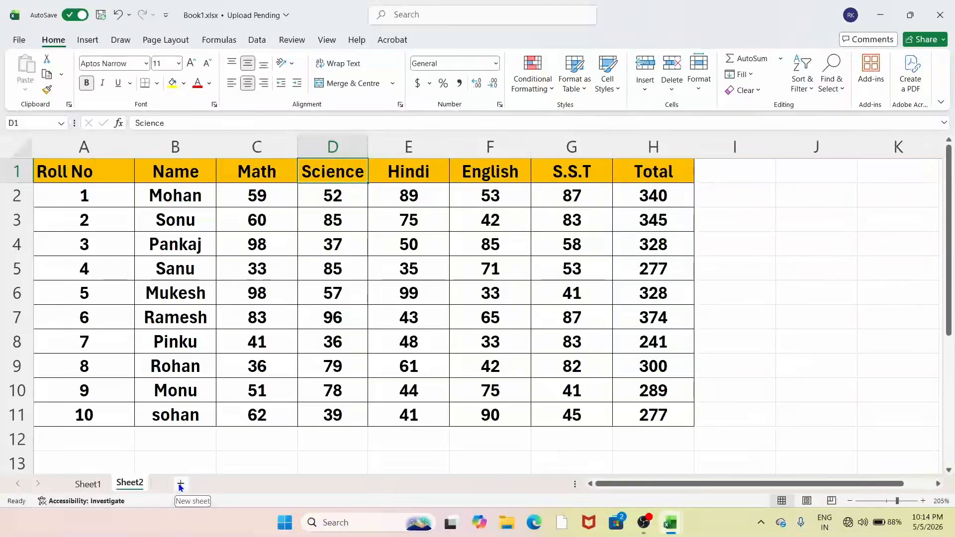
left_click(98, 484)
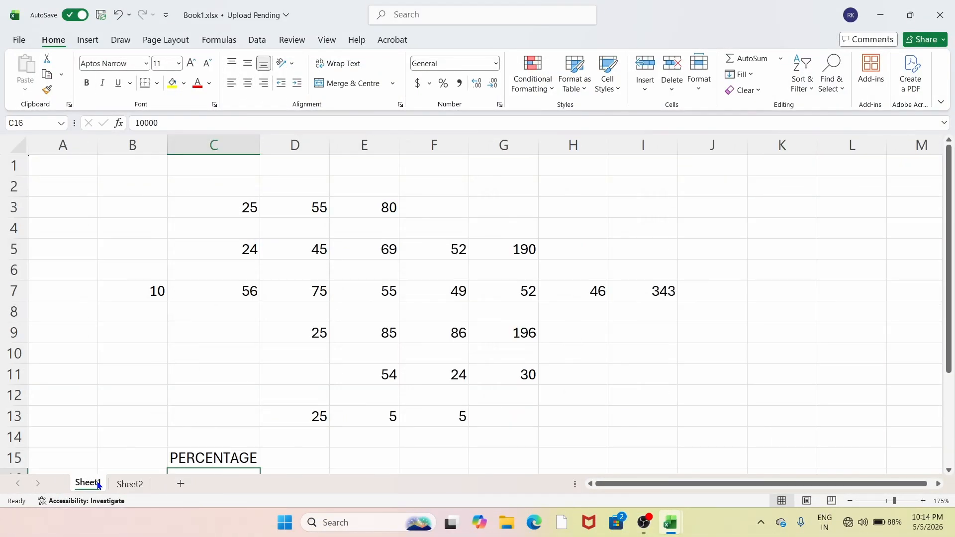
left_click(180, 484)
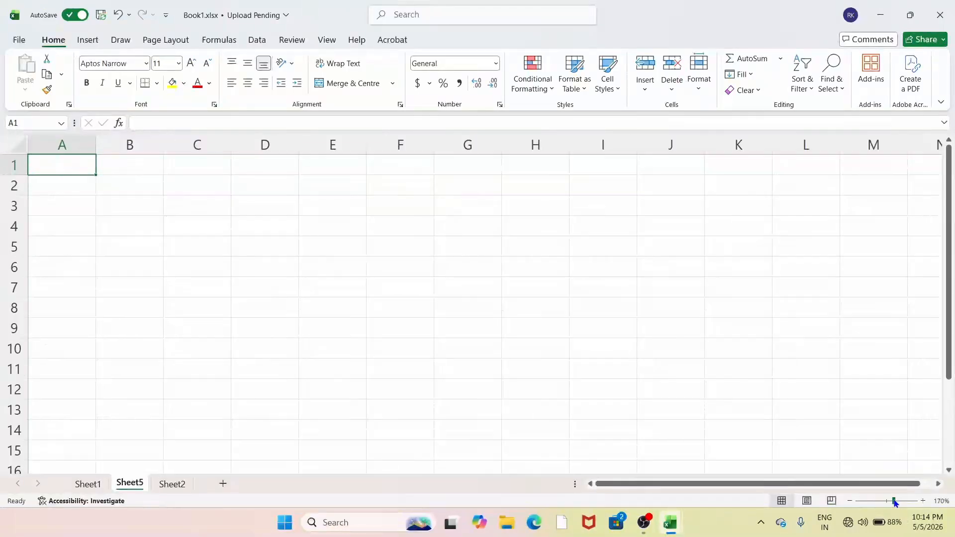
Step: Set a wider standard column width for all columns of the blank worksheet Sheet5 and check the columns across the sheet
left_click_drag(887, 501, 896, 503)
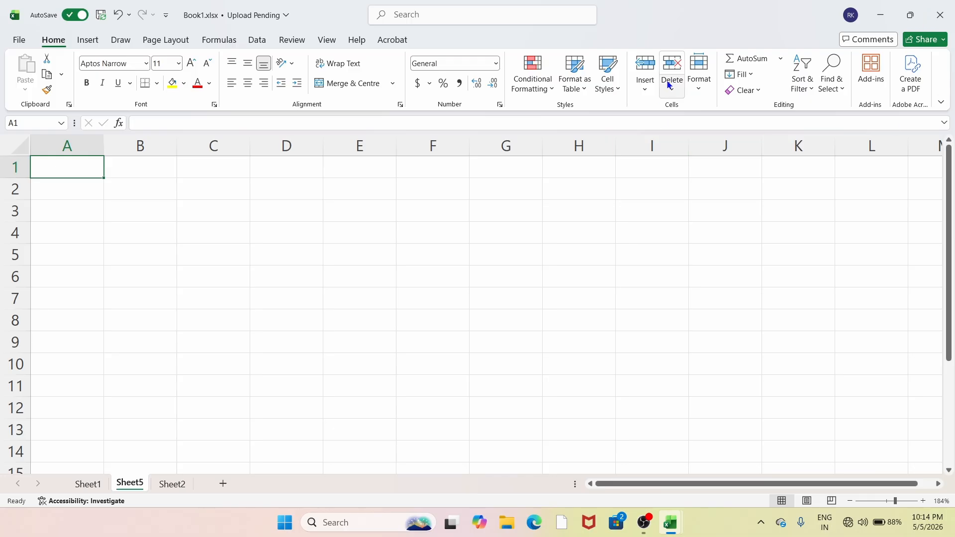
left_click(699, 87)
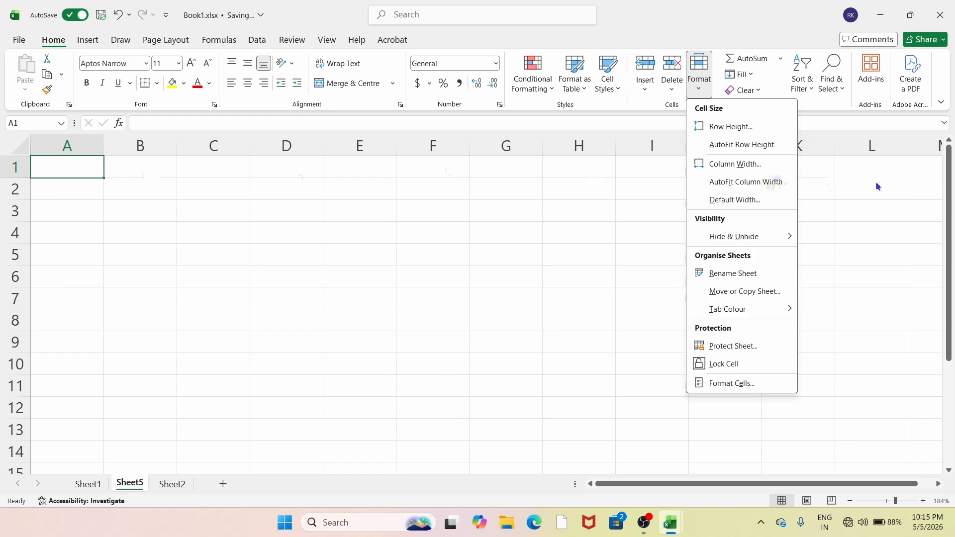
left_click(722, 201)
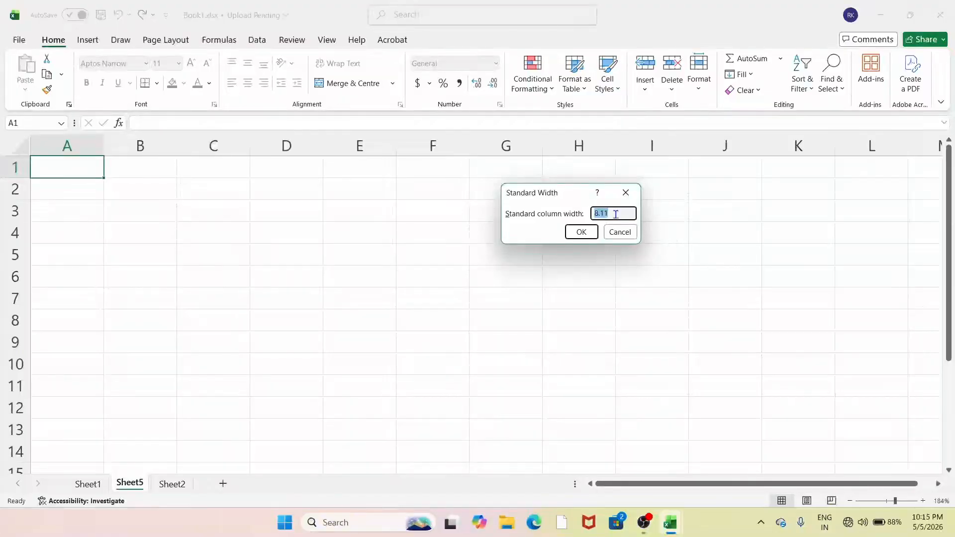
key("BackSpace")
left_click(582, 233)
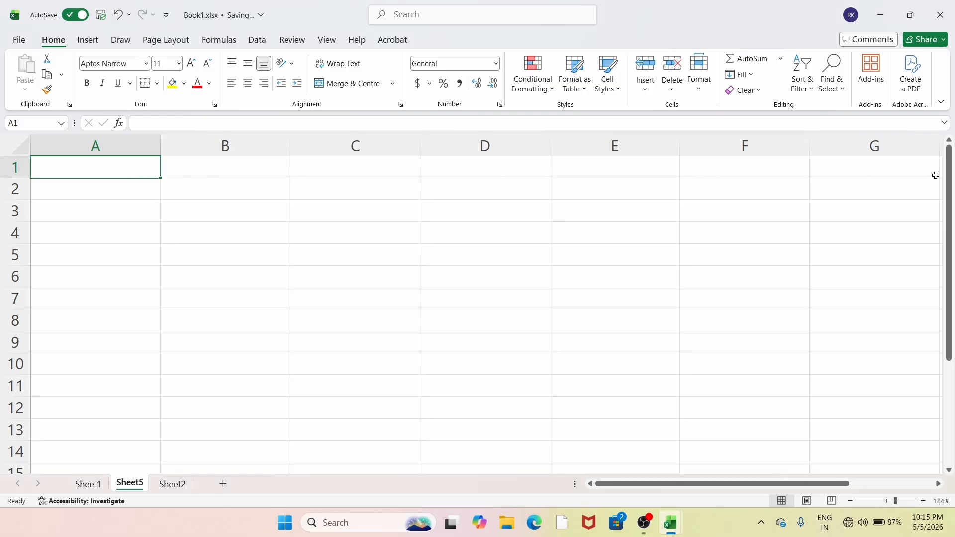
left_click_drag(727, 485, 888, 483)
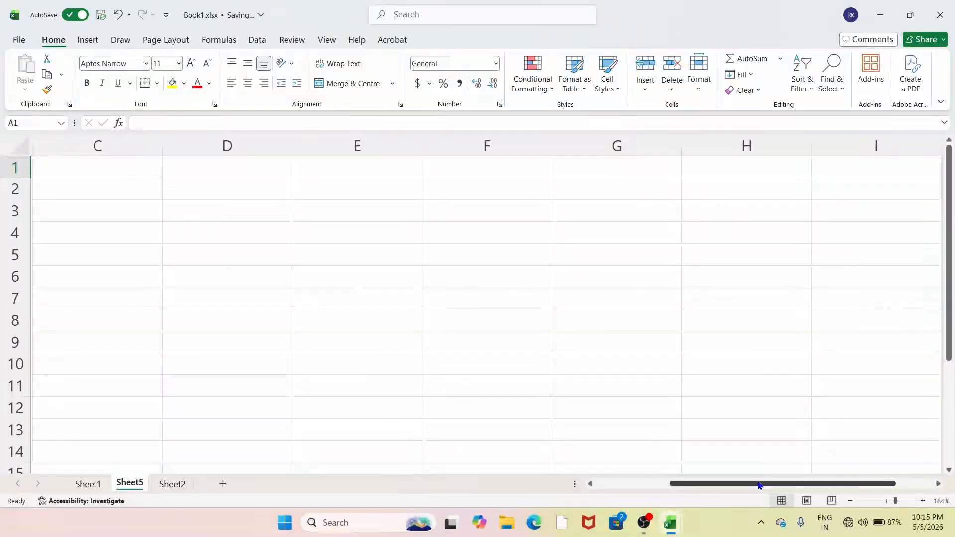
left_click_drag(760, 484, 616, 485)
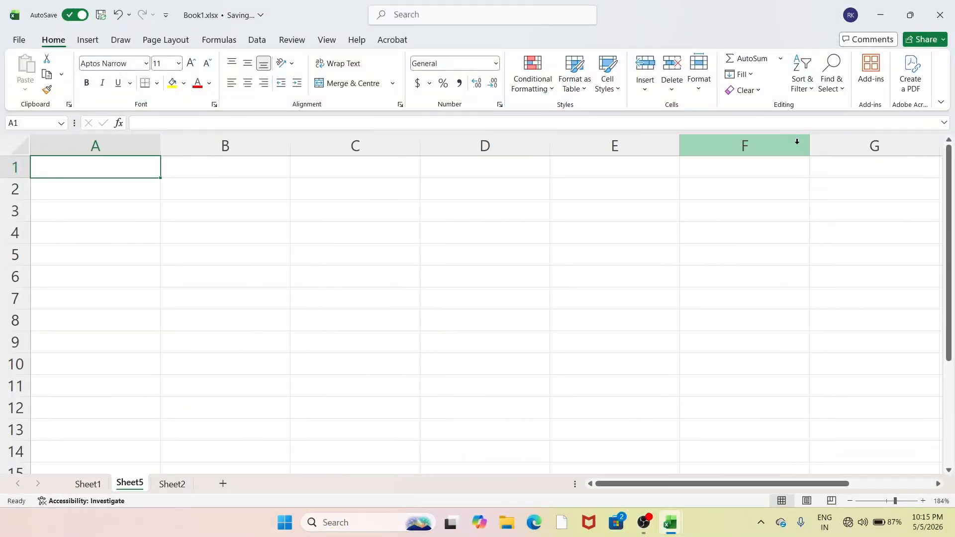
Step: Hide rows 4 and 5 of the marks table on Sheet2
left_click(699, 82)
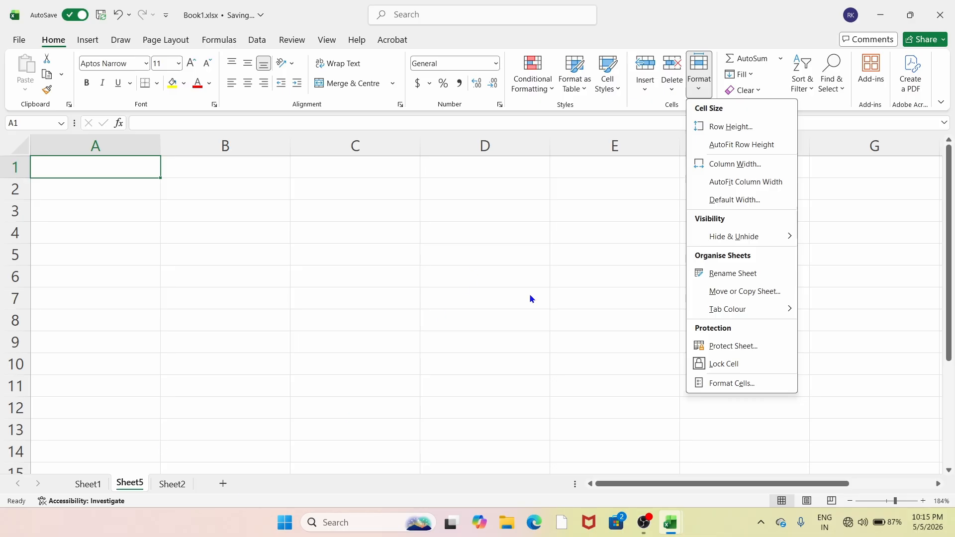
mouse_move(730, 240)
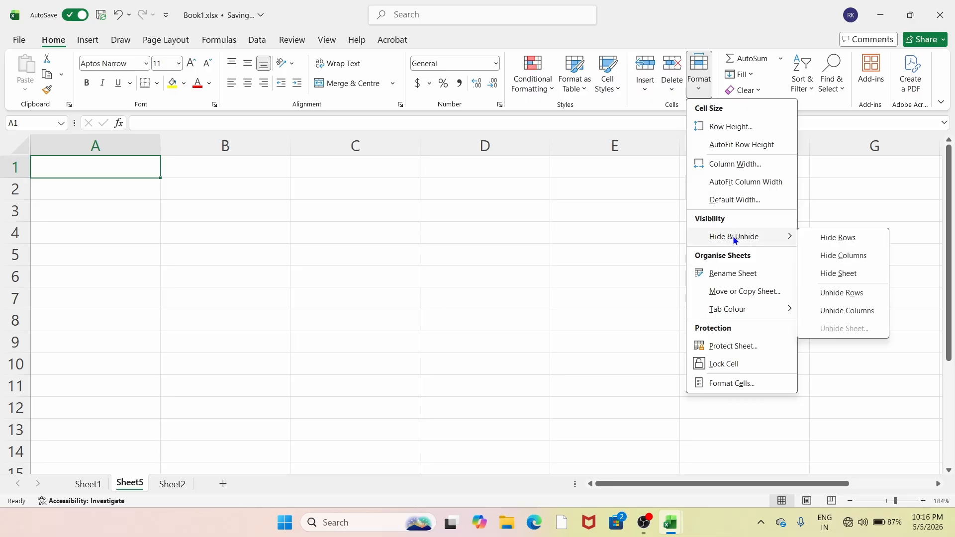
left_click(86, 481)
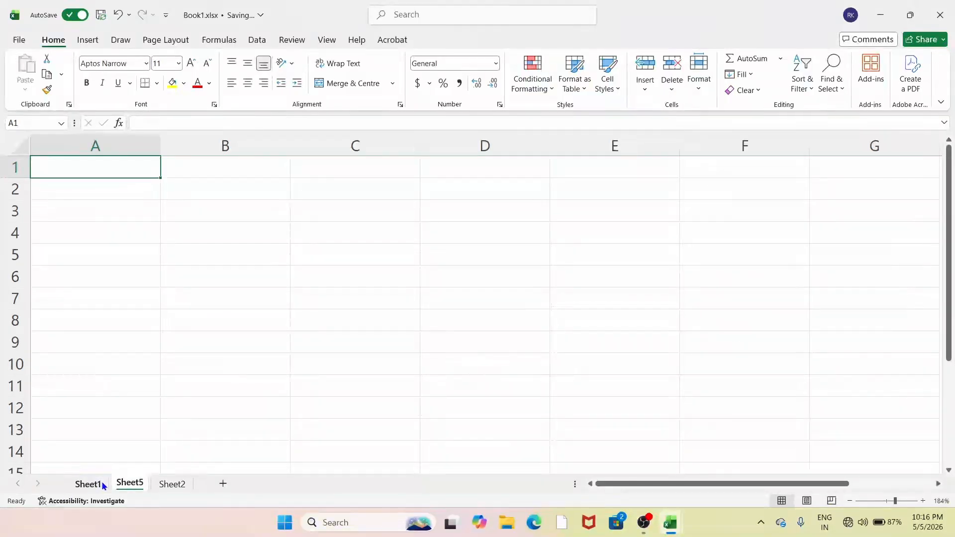
left_click(155, 484)
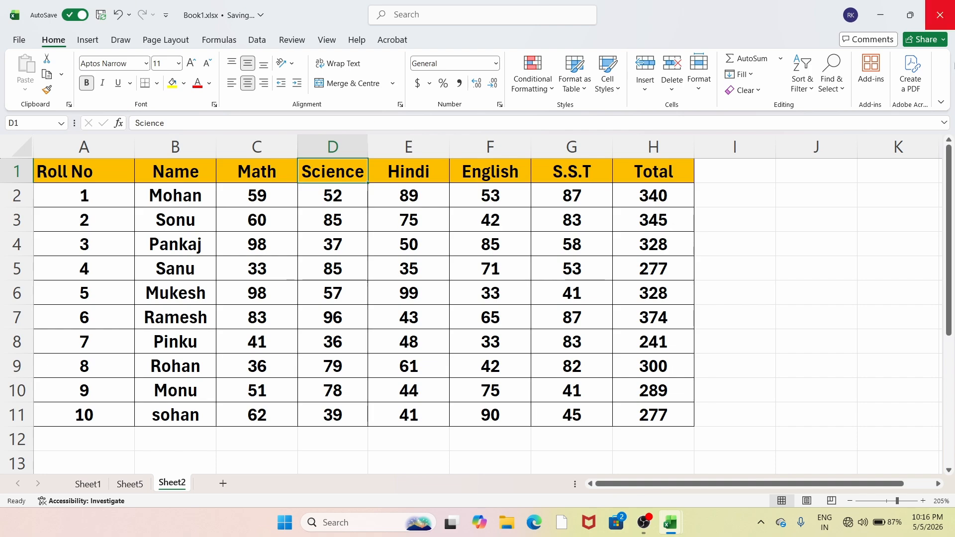
left_click(696, 89)
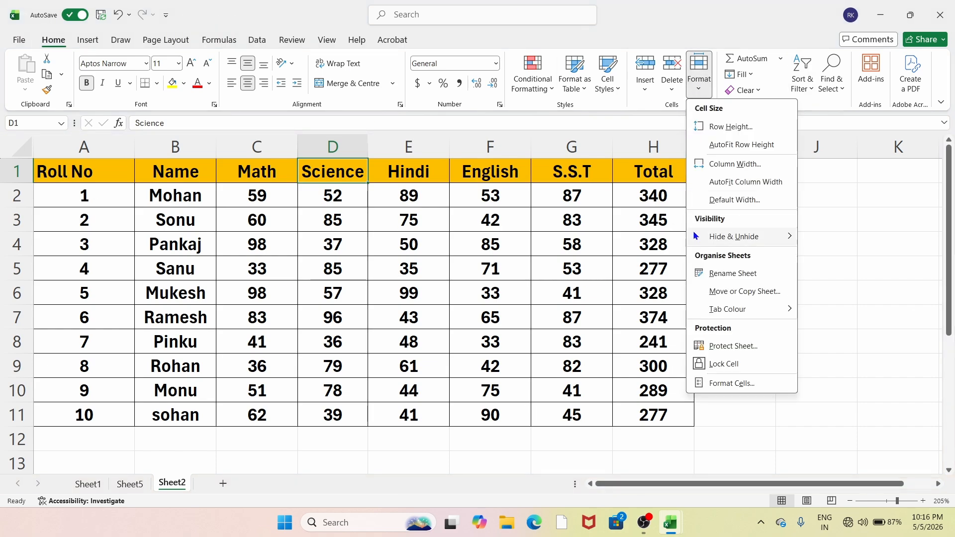
left_click(279, 313)
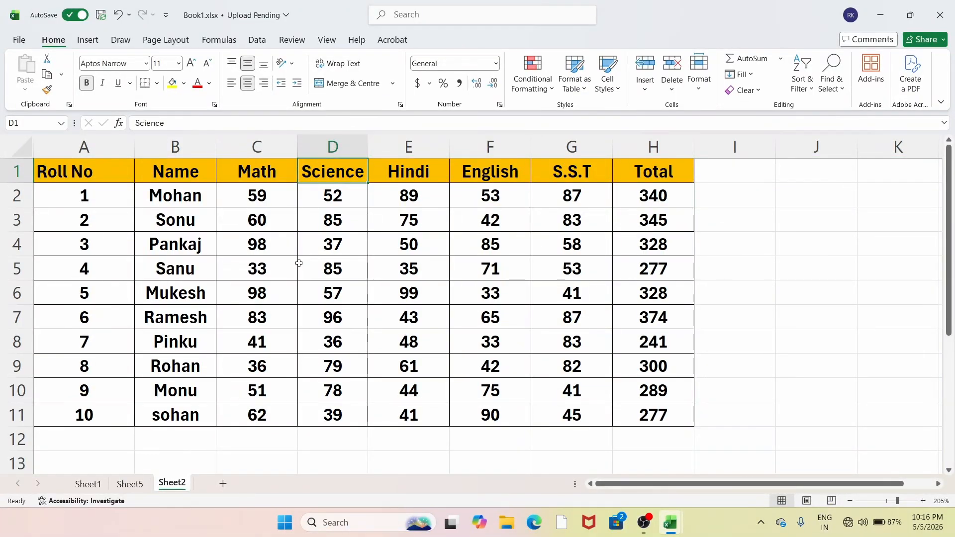
left_click_drag(94, 244, 660, 271)
left_click(699, 84)
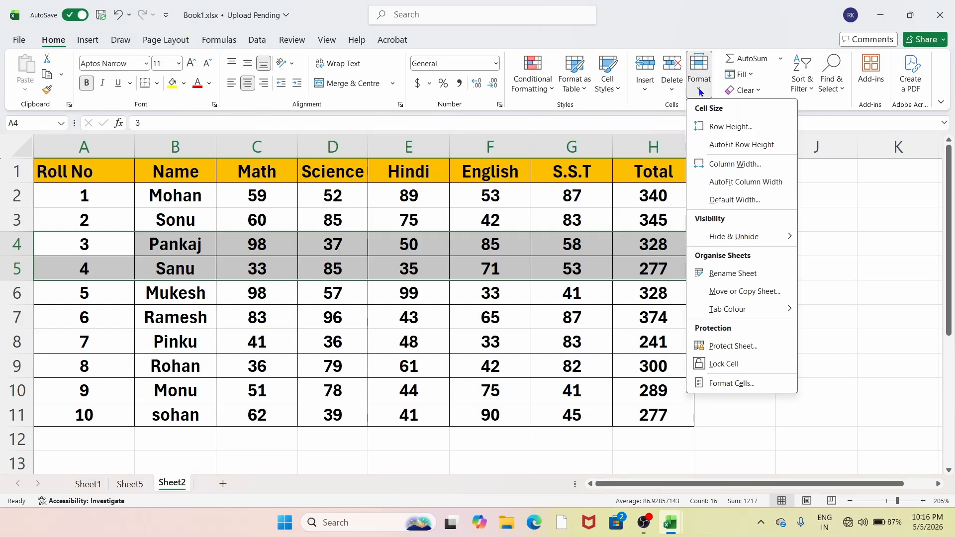
mouse_move(745, 242)
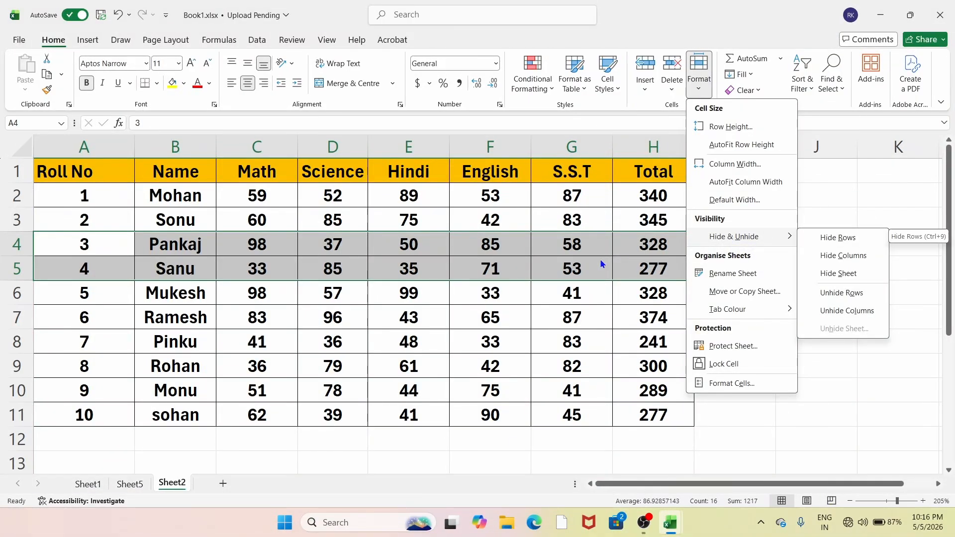
mouse_move(786, 238)
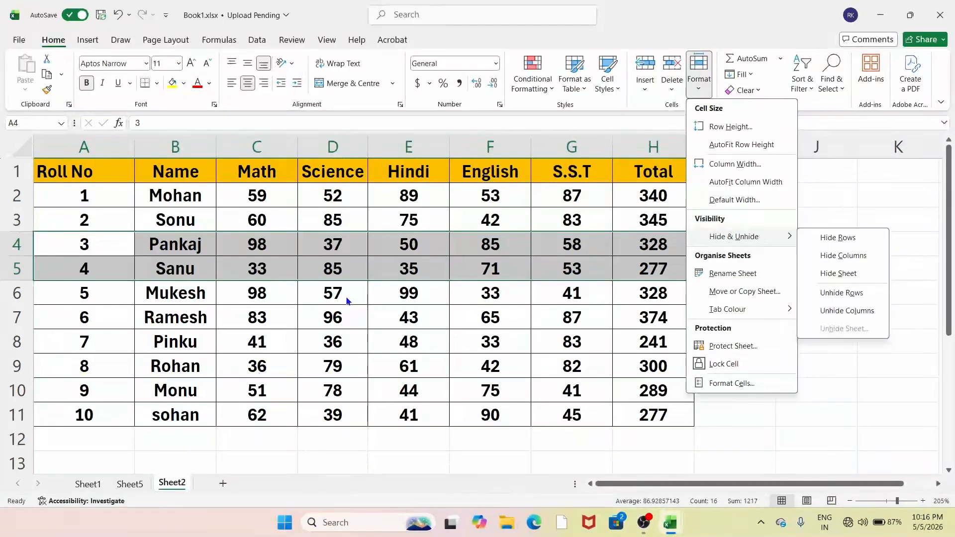
left_click(841, 241)
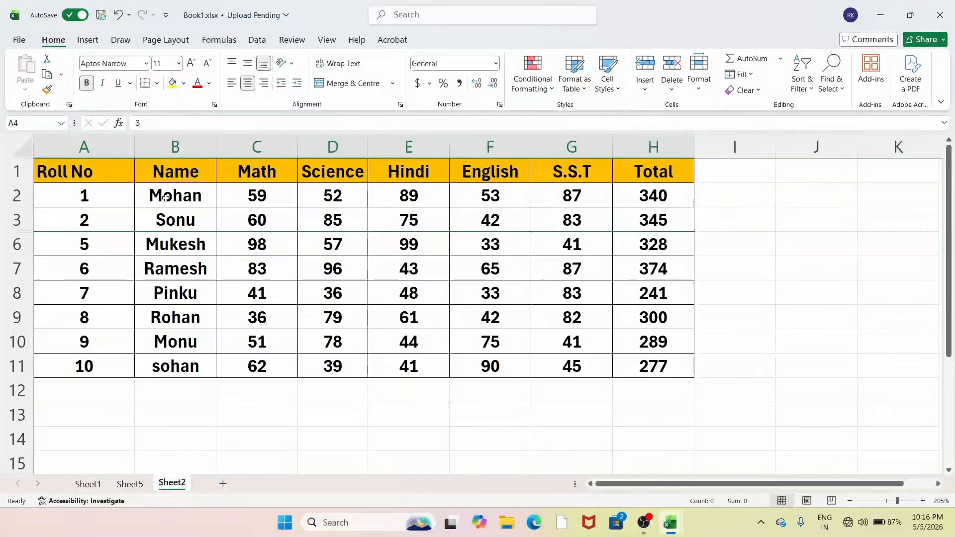
Step: Unhide the hidden rows 4 and 5 between rows 3 and 6 of the marks table
left_click_drag(150, 206, 176, 223)
left_click(167, 223)
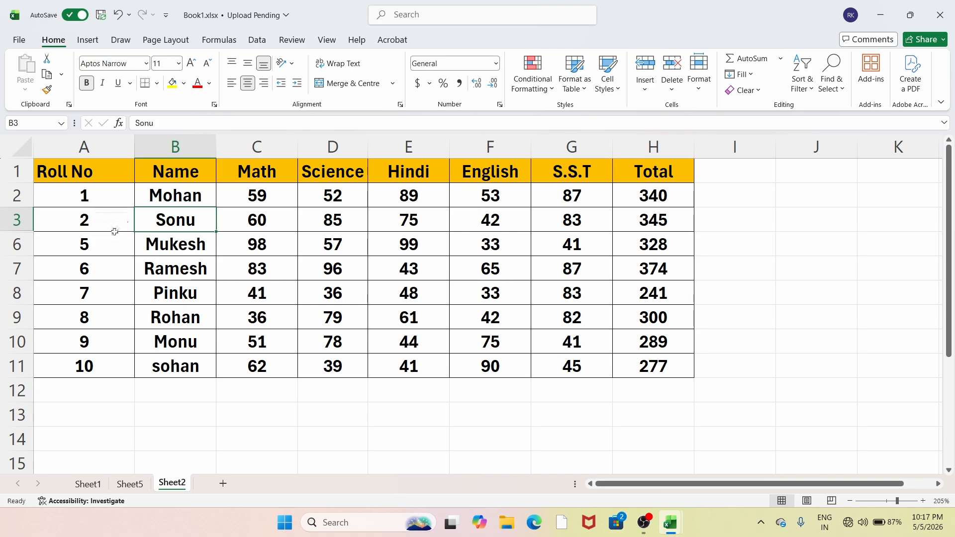
mouse_move(168, 230)
left_mouse_down()
mouse_move(175, 269)
mouse_move(175, 242)
left_mouse_up()
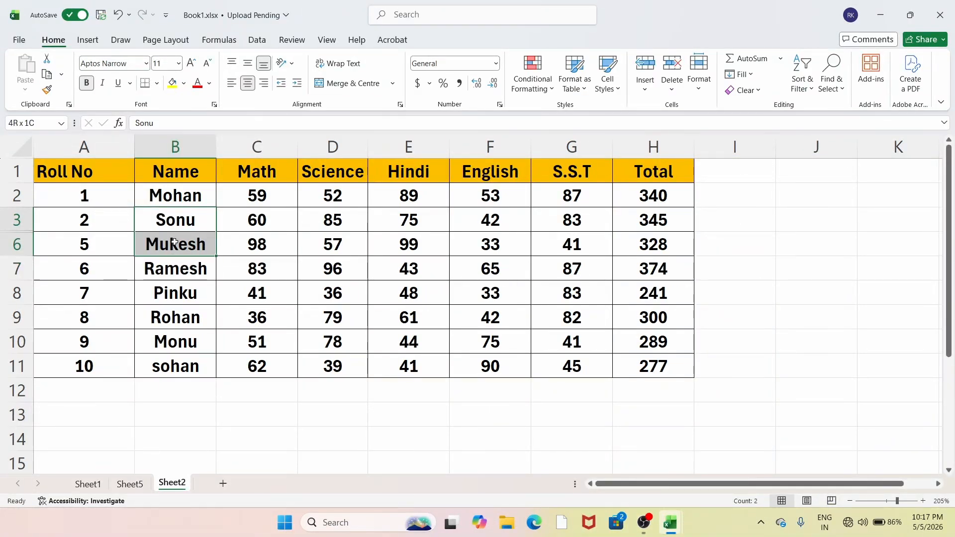
left_click(698, 91)
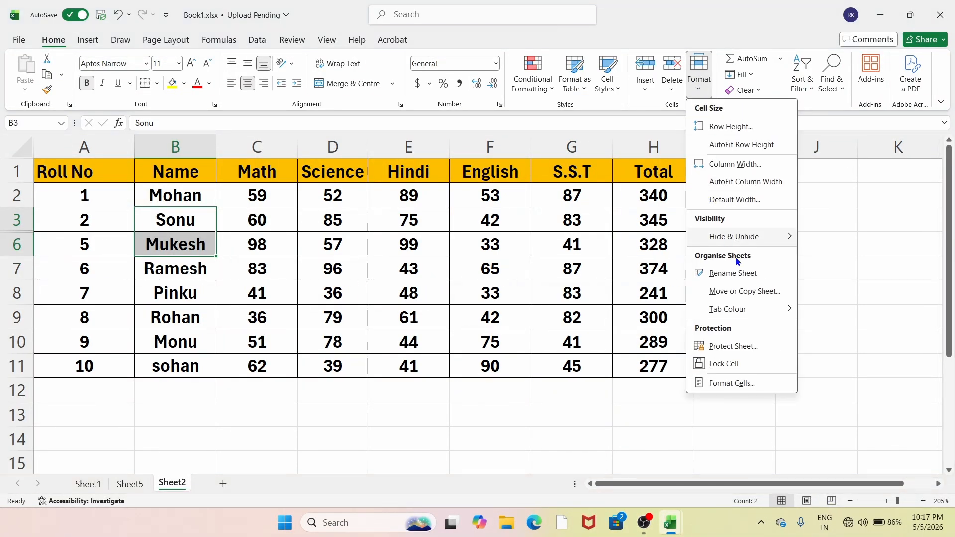
mouse_move(781, 237)
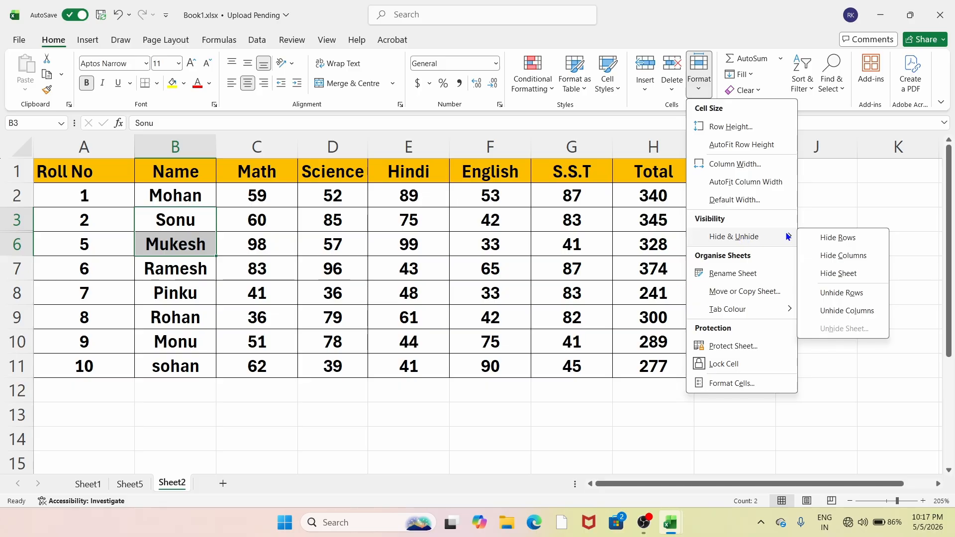
left_click(840, 293)
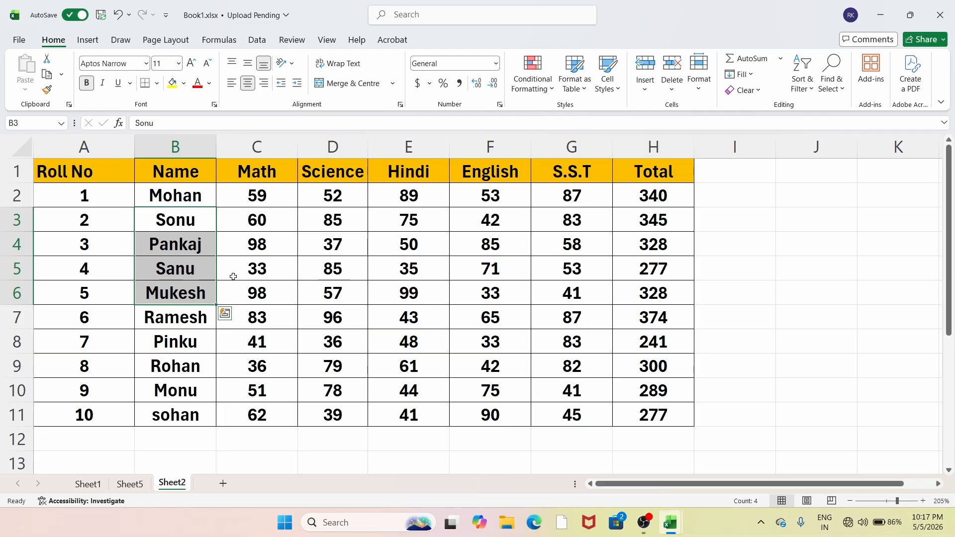
left_click(278, 269)
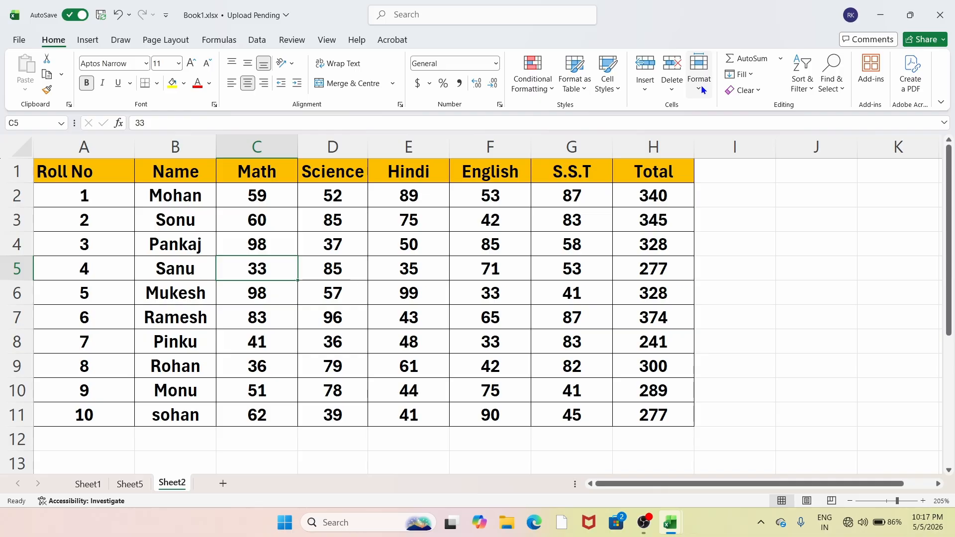
left_click(418, 232)
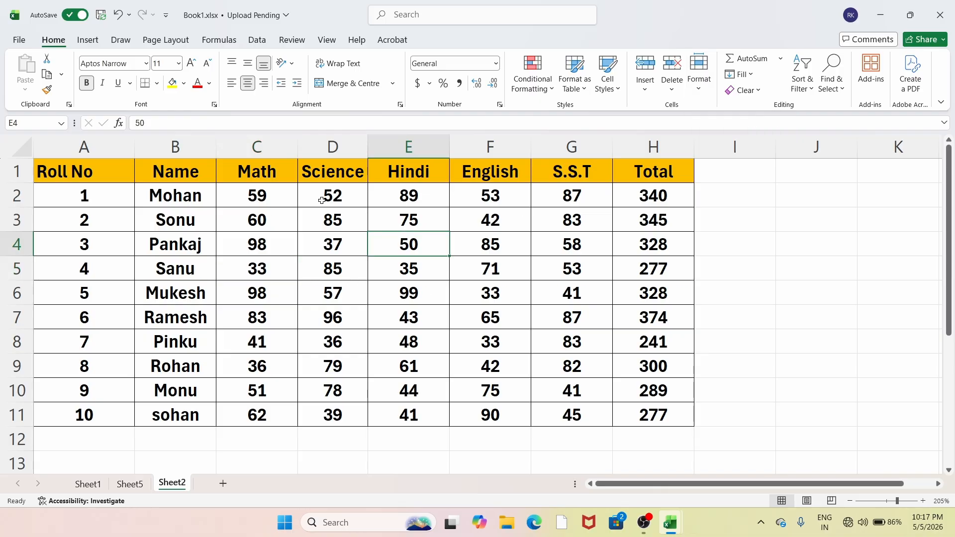
Step: Hide the Science and Hindi columns of the marks table
left_click_drag(331, 172, 421, 416)
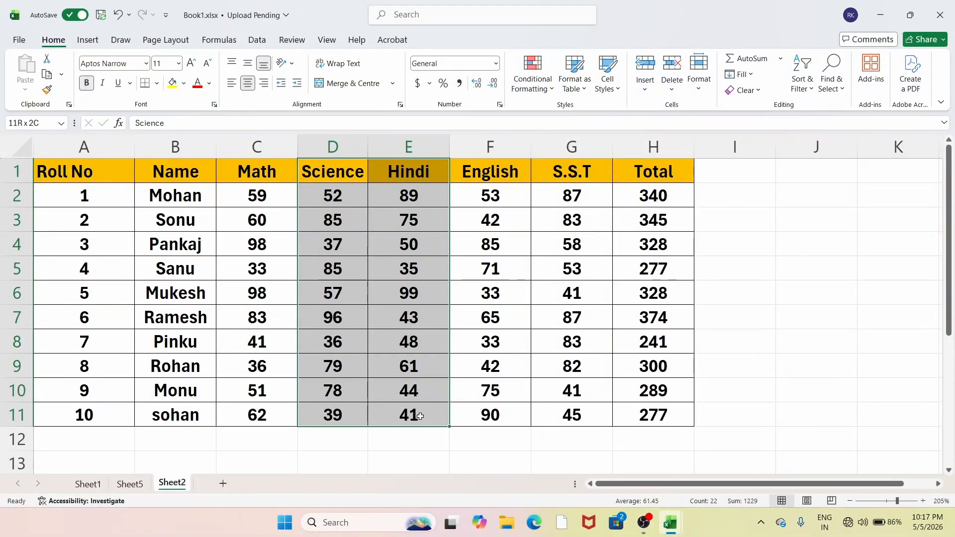
left_click(702, 92)
mouse_move(731, 239)
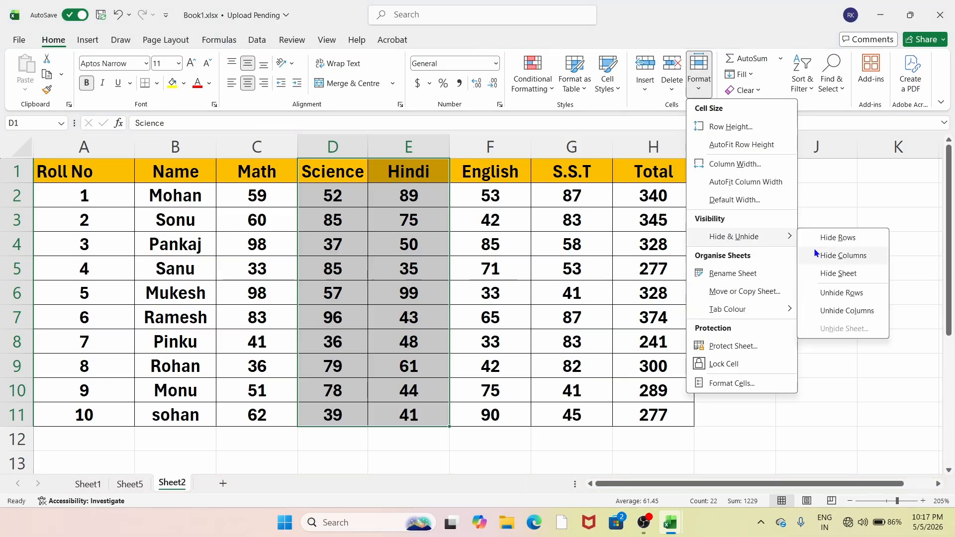
left_click(841, 257)
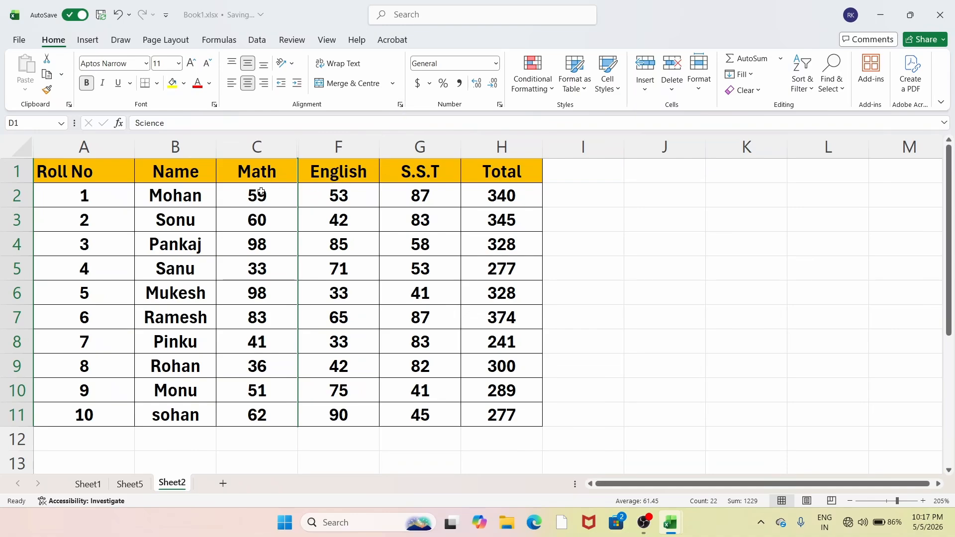
Step: Unhide the hidden Science and Hindi columns between the Math and English columns
left_click_drag(257, 171, 353, 404)
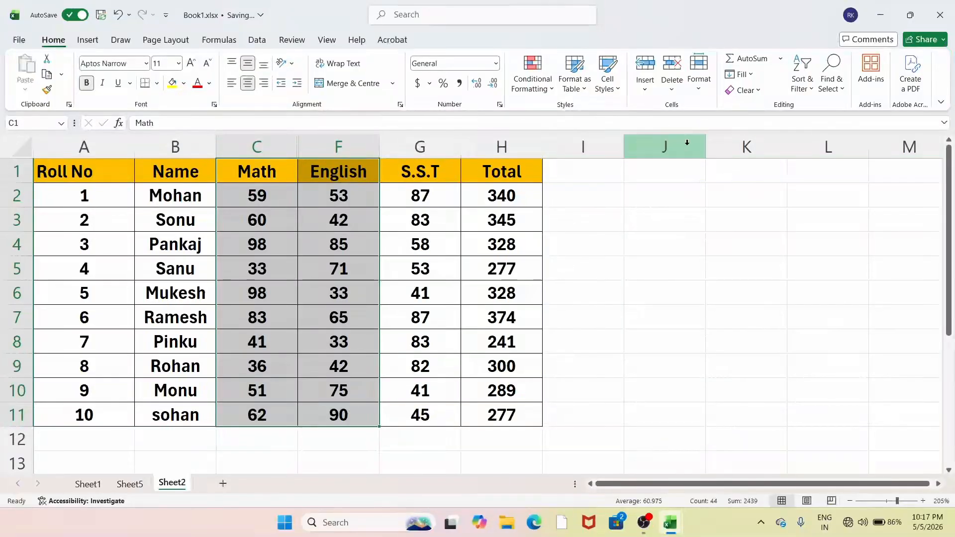
left_click(699, 74)
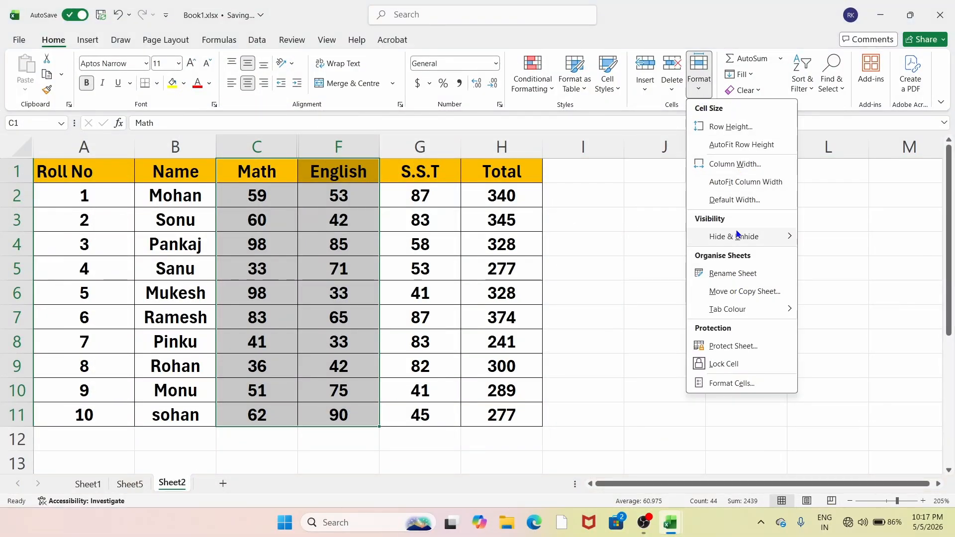
mouse_move(738, 236)
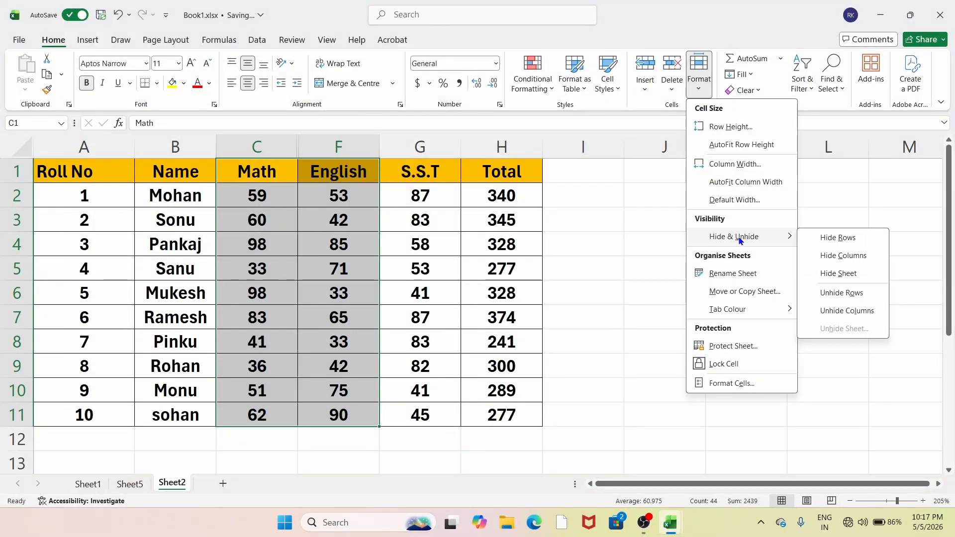
left_click(846, 311)
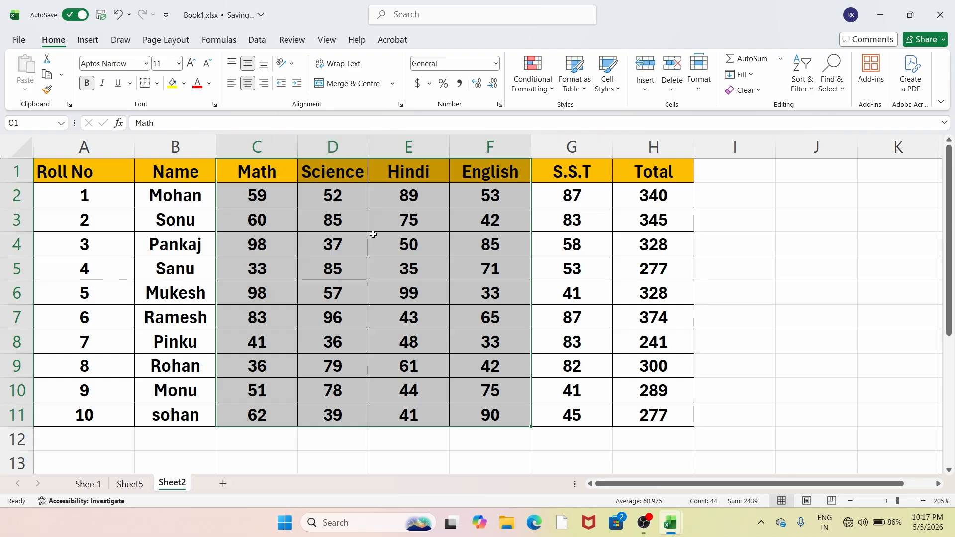
left_click(373, 236)
Step: Look through the contents of Sheet1, Sheet5 and Sheet2, ending on Sheet2
left_click(698, 88)
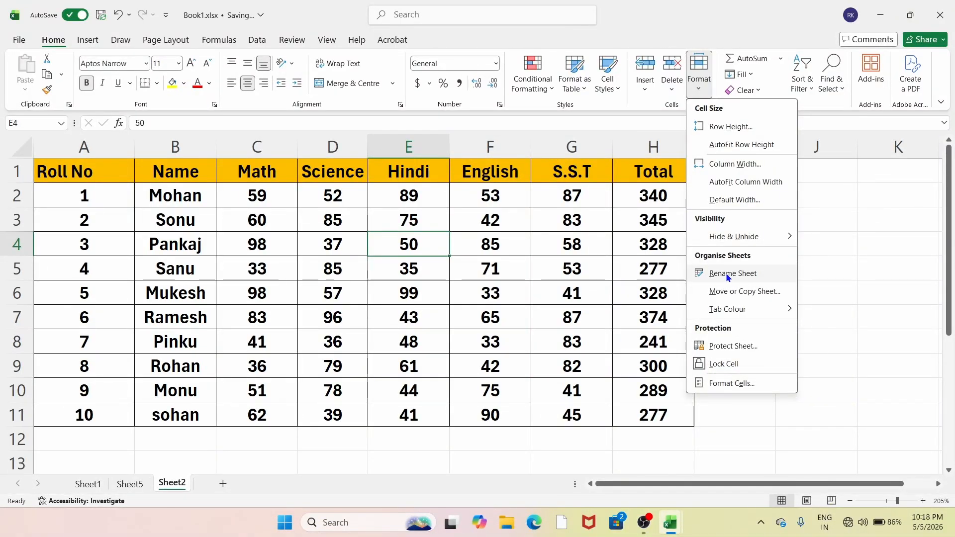
left_click(636, 455)
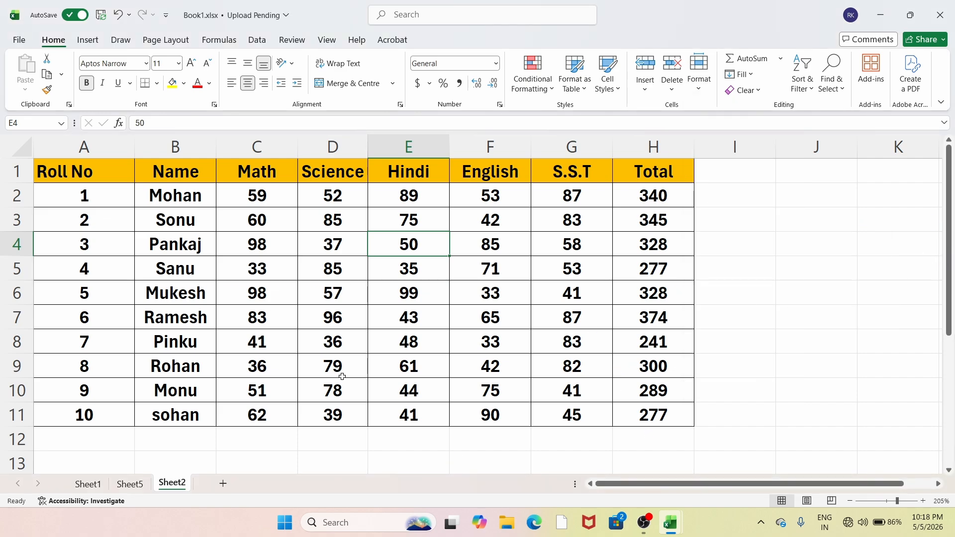
left_click(91, 485)
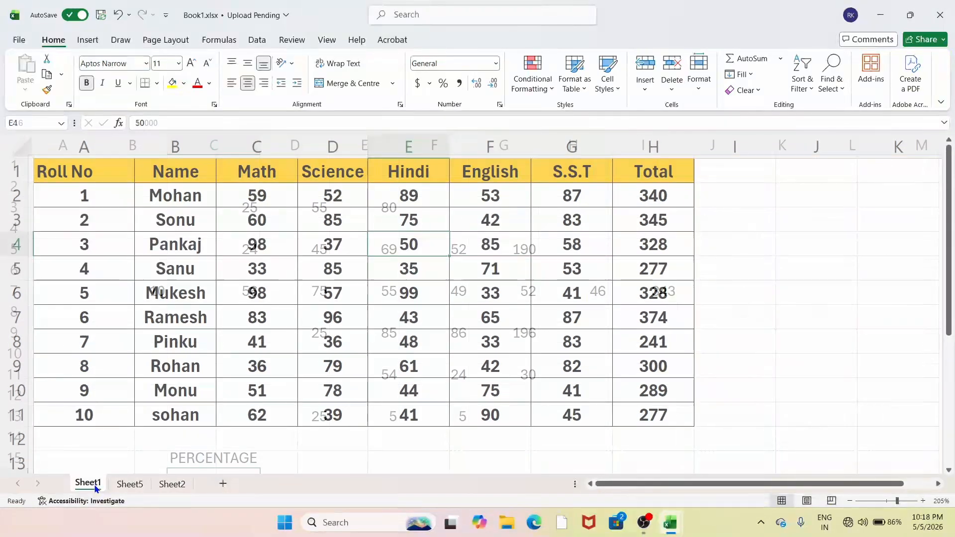
left_click(128, 484)
left_click(166, 488)
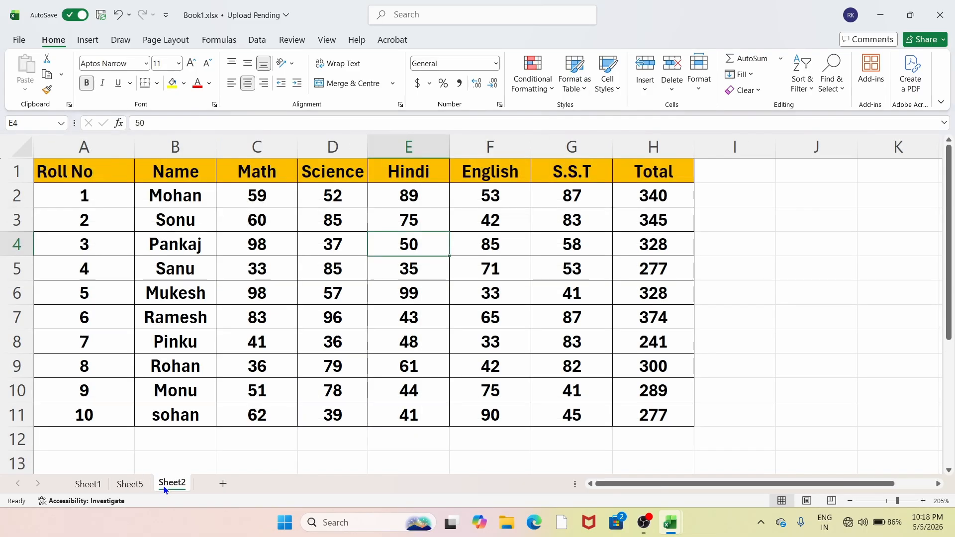
left_click(129, 484)
left_click(94, 485)
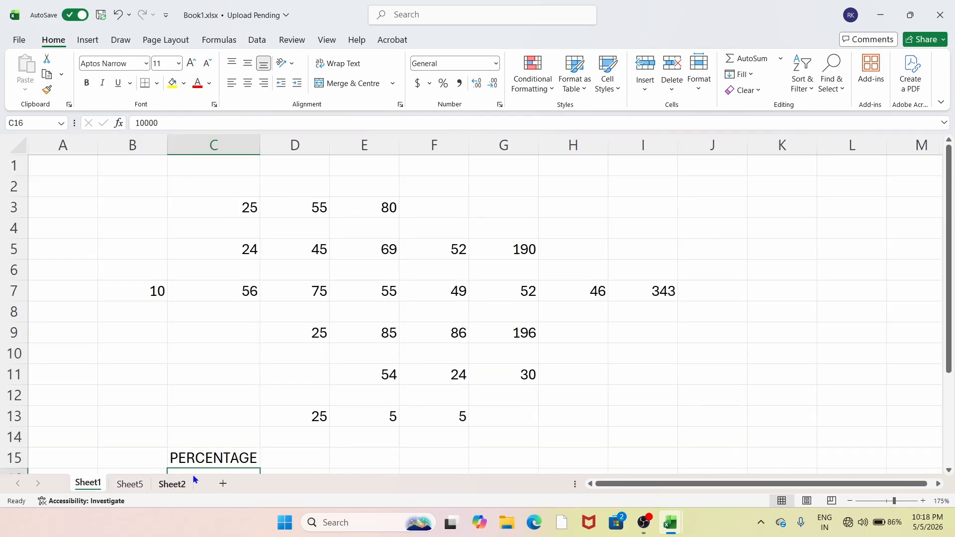
left_click(166, 484)
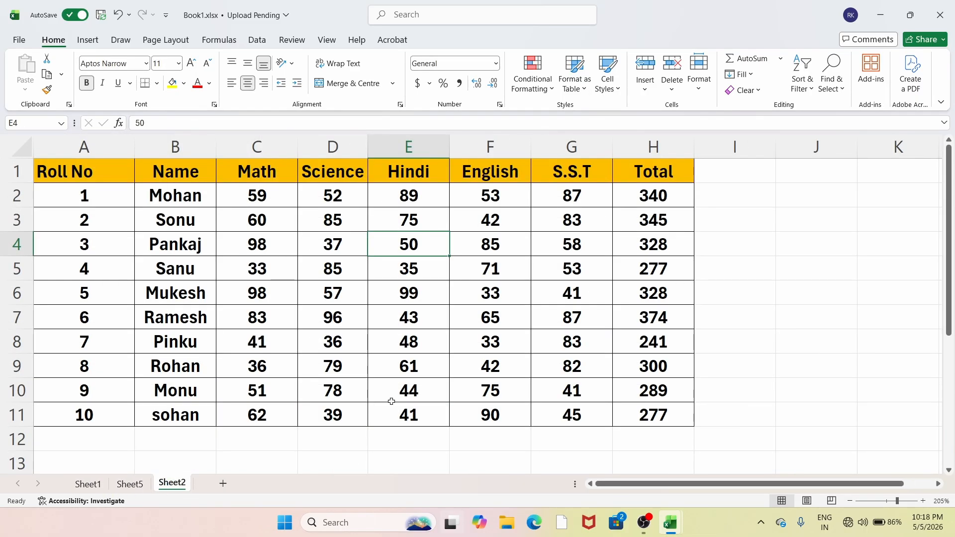
Step: Rename Sheet2, which holds the marks table, as "Mark Sheet"
left_click(702, 87)
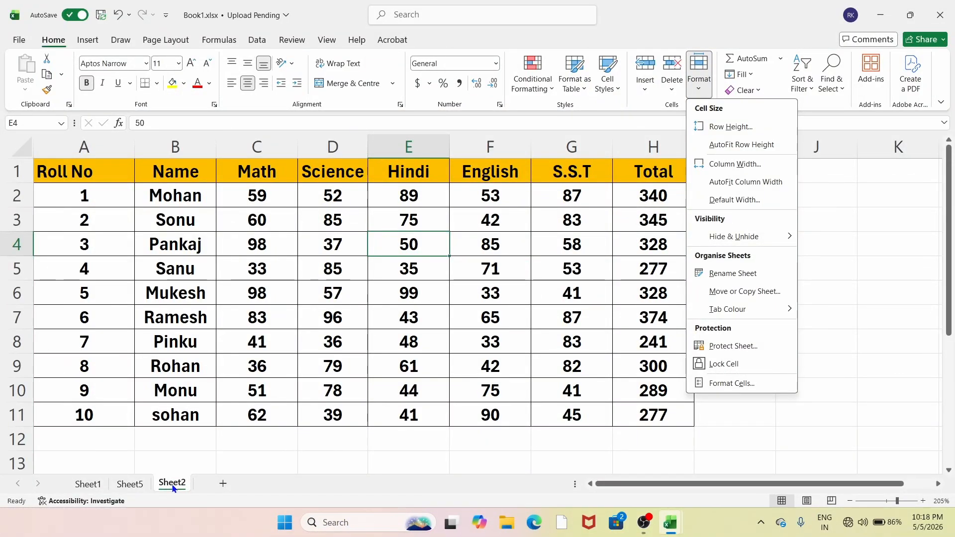
left_click(732, 274)
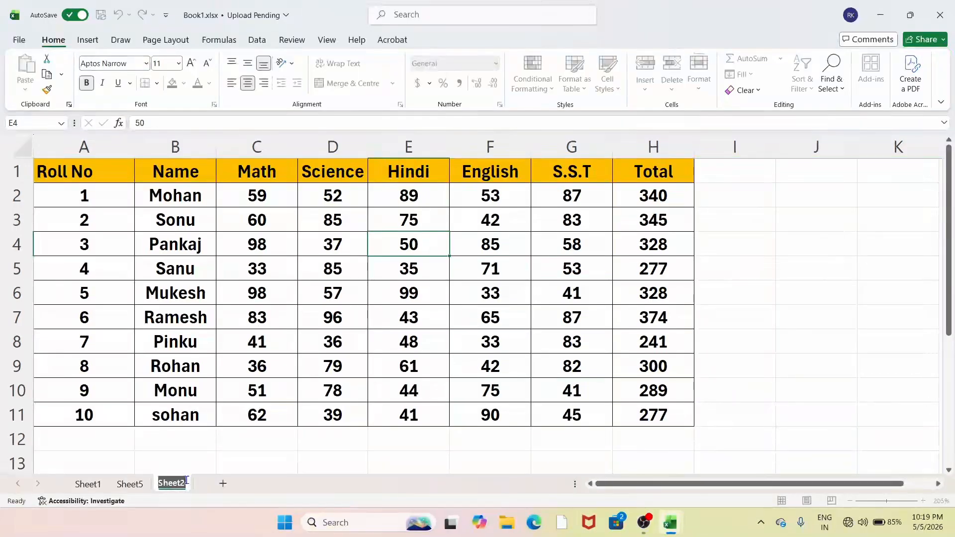
type("Mark Sheet")
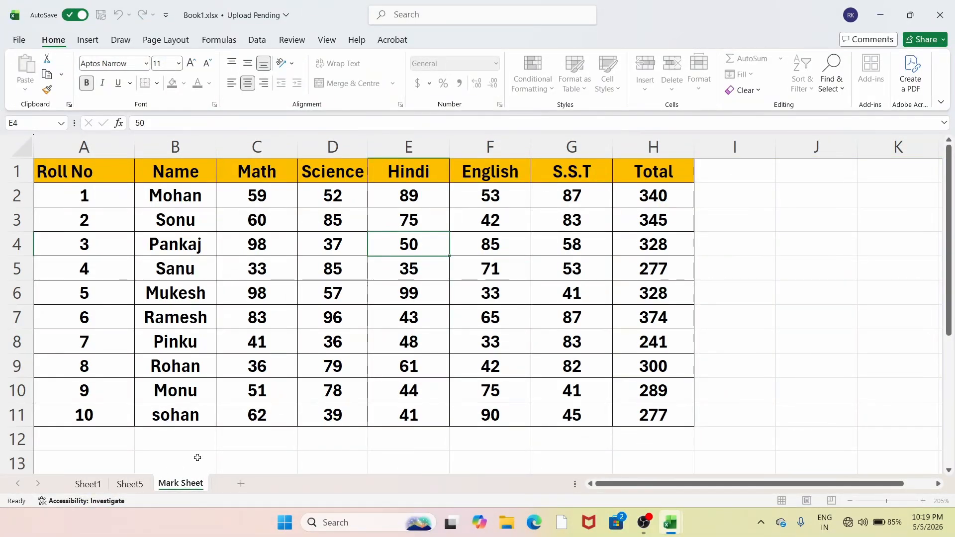
Step: Rename the blank worksheet Sheet5 as "Saliry Slip"
left_click(130, 487)
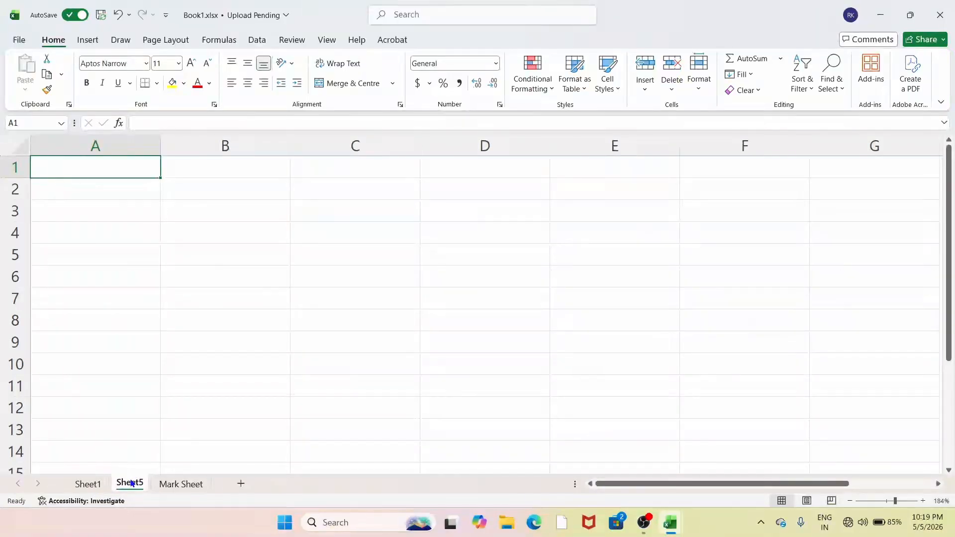
right_click(131, 484)
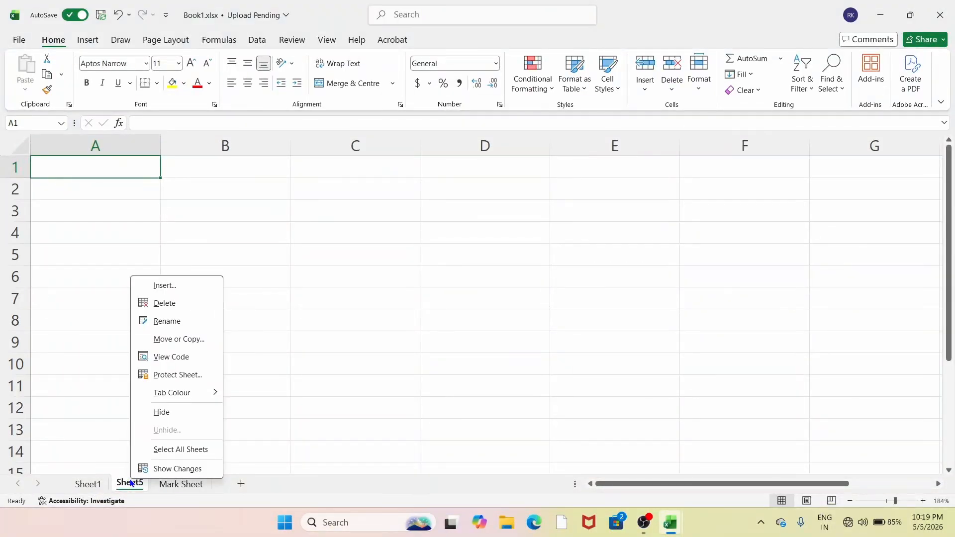
left_click(167, 321)
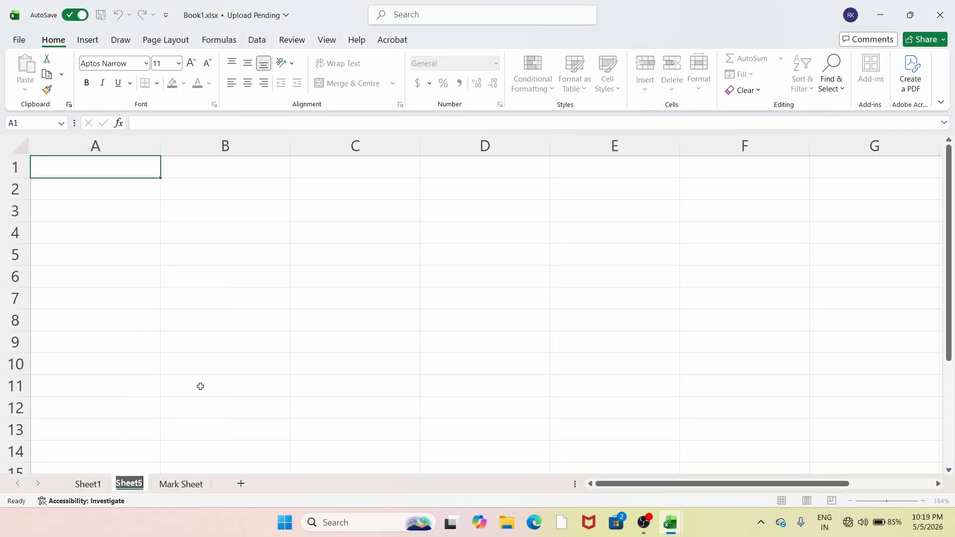
type("Sali")
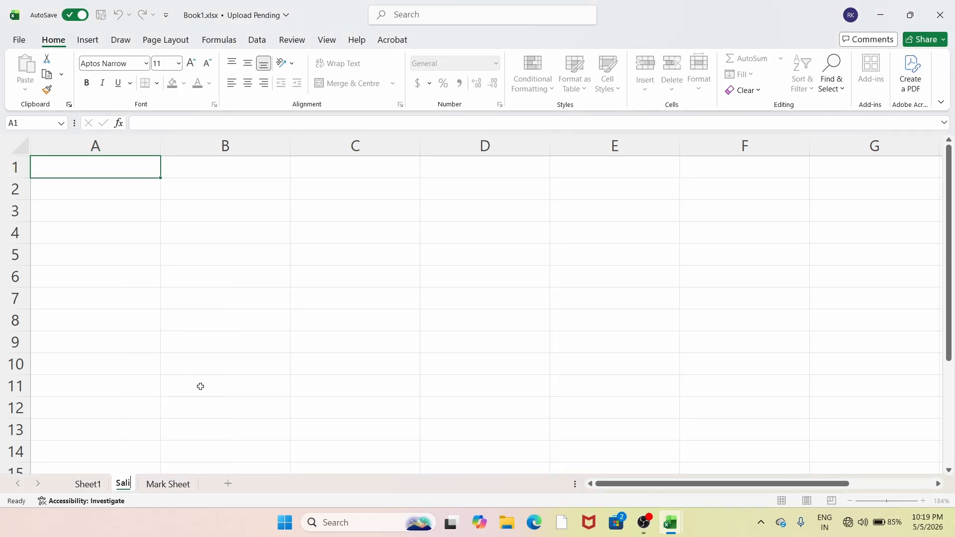
type("ry")
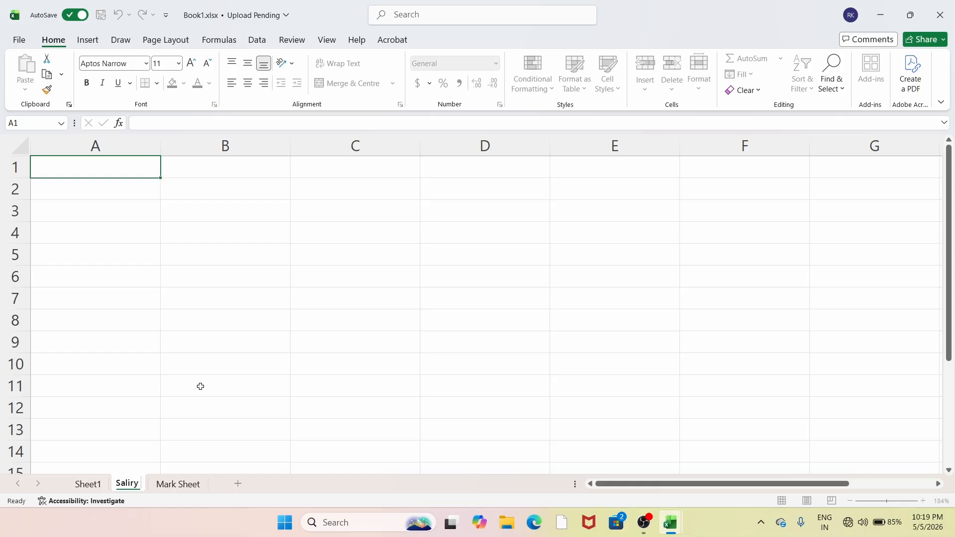
type(" Slip")
key("Return")
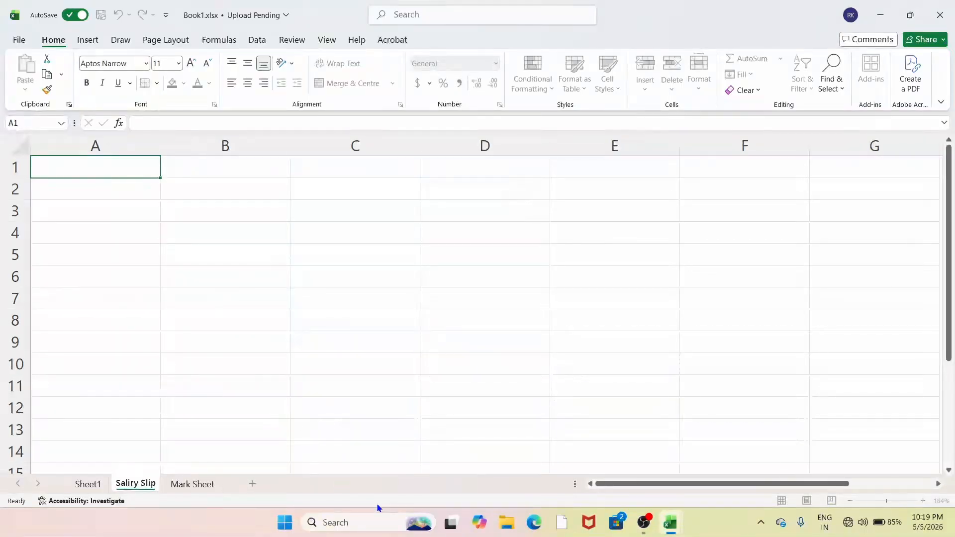
left_click(189, 484)
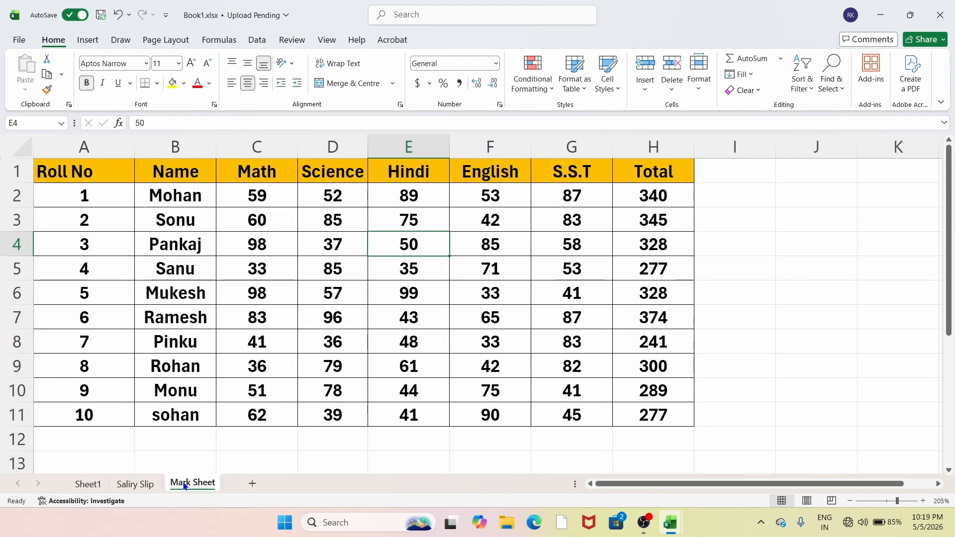
left_click(699, 75)
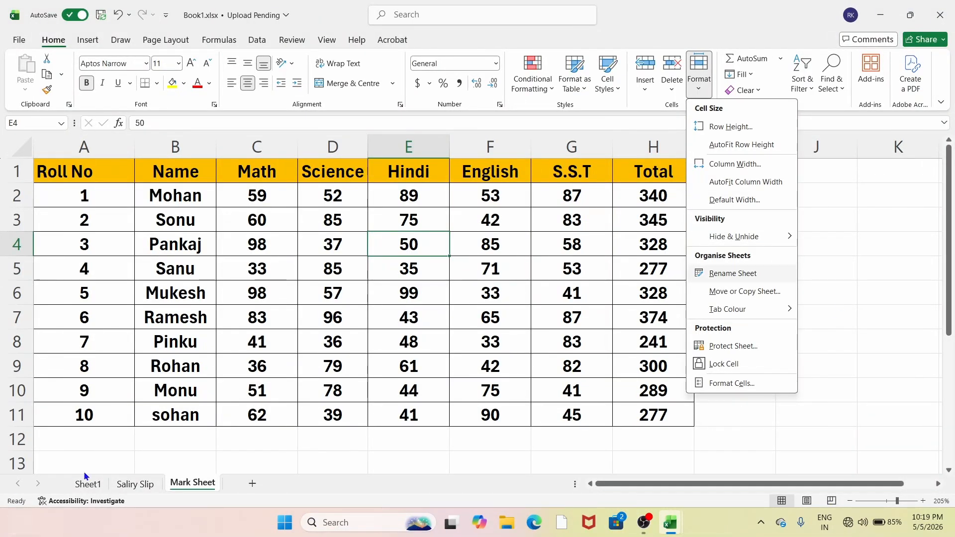
right_click(152, 486)
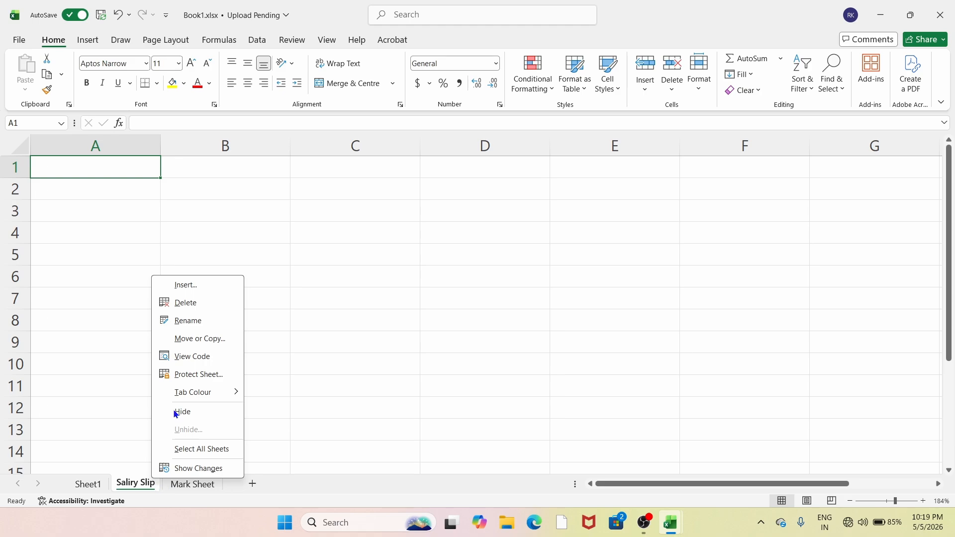
key("Escape")
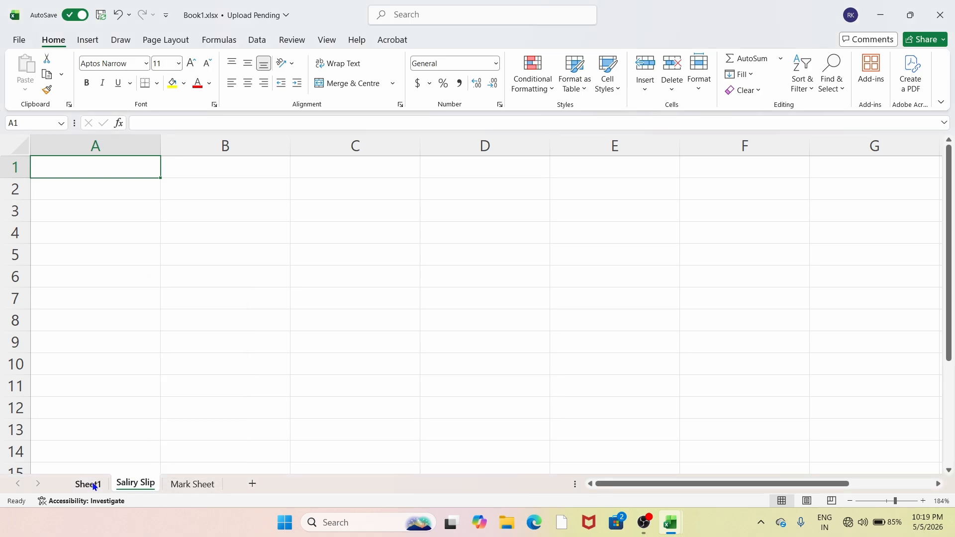
double_click(101, 486)
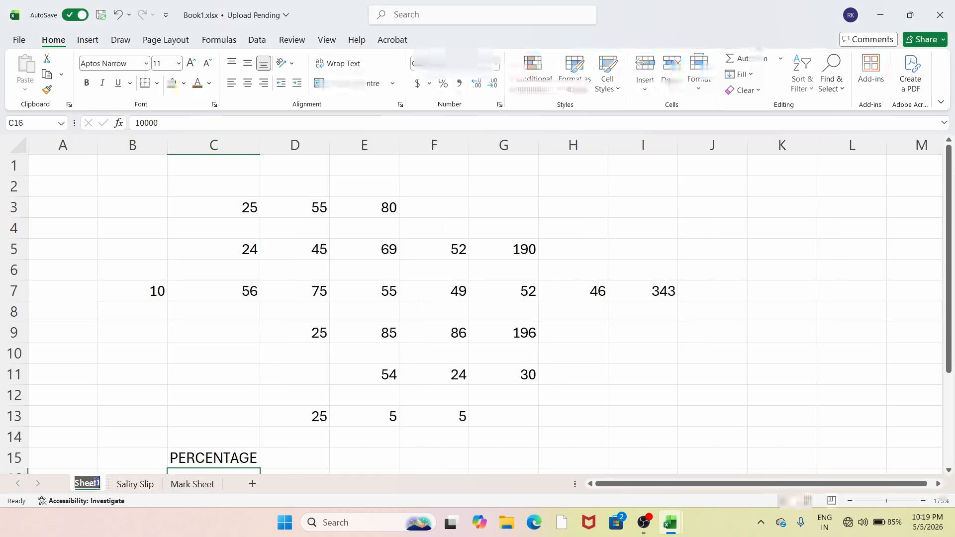
Step: Rename the "Saliry Slip" worksheet directly on its sheet tab as "kjdkfj"
double_click(146, 485)
type("kjdkfj")
key("Return")
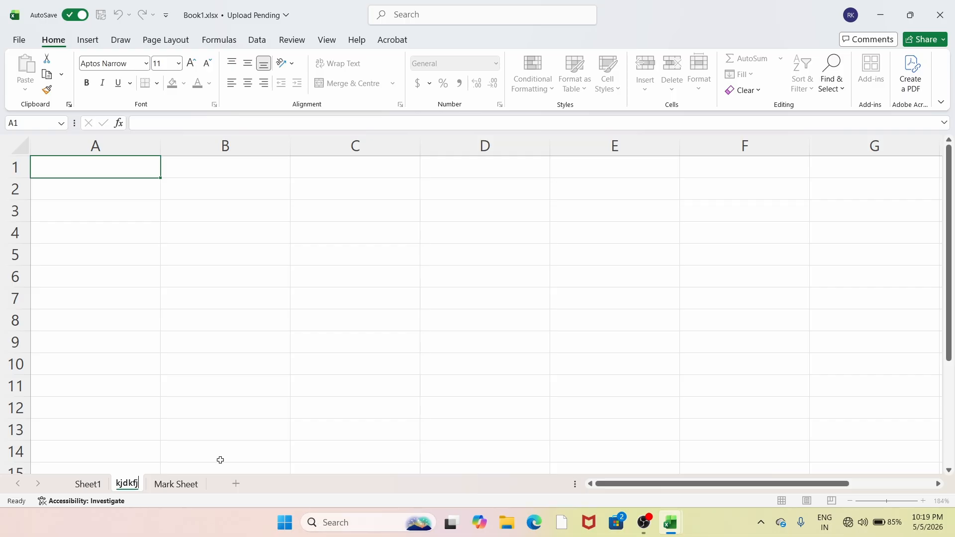
Step: Replace the sheet name "kjdkfj" with "Saliry slip" on the blank worksheet
key("BackSpace")
key("BackSpace")
key("BackSpace")
key("BackSpace")
key("BackSpace")
key("BackSpace")
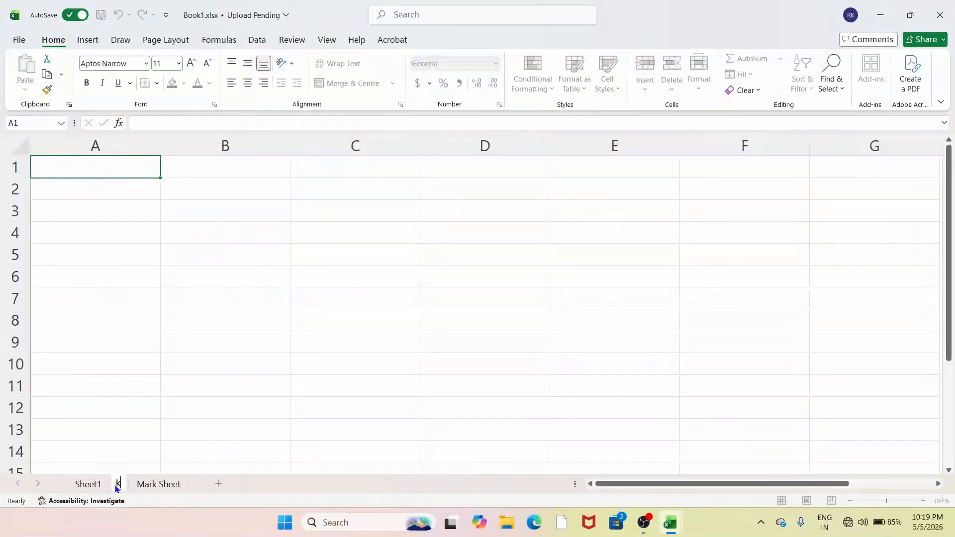
type("Saliry")
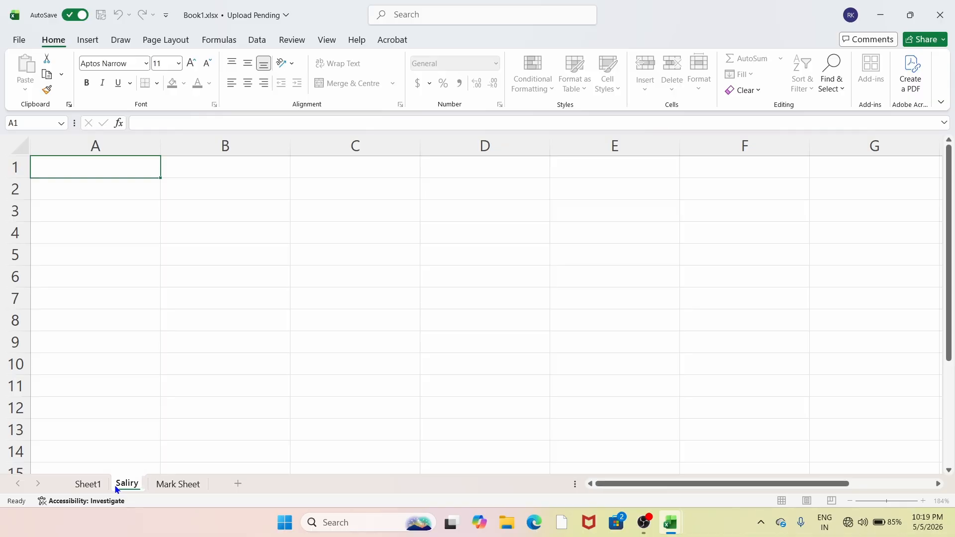
type(" slip")
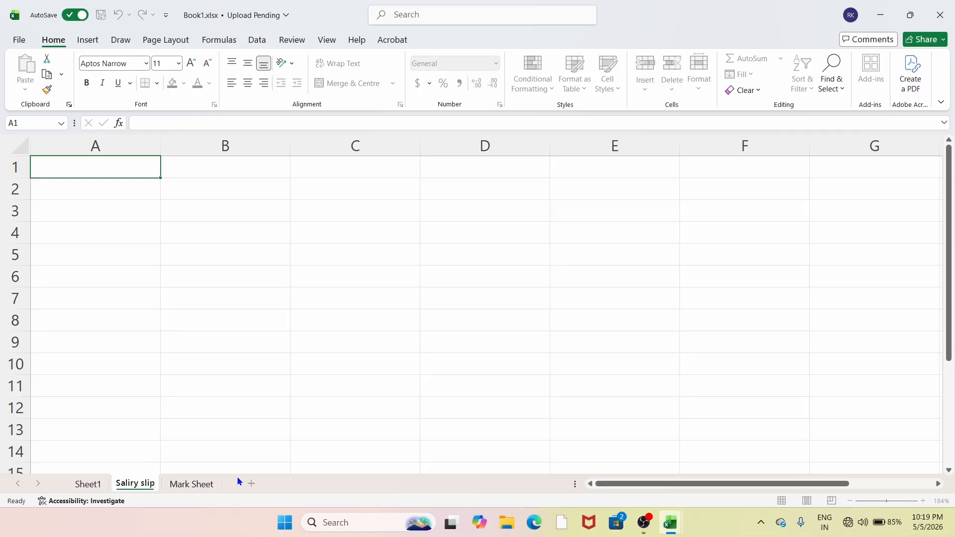
left_click(286, 437)
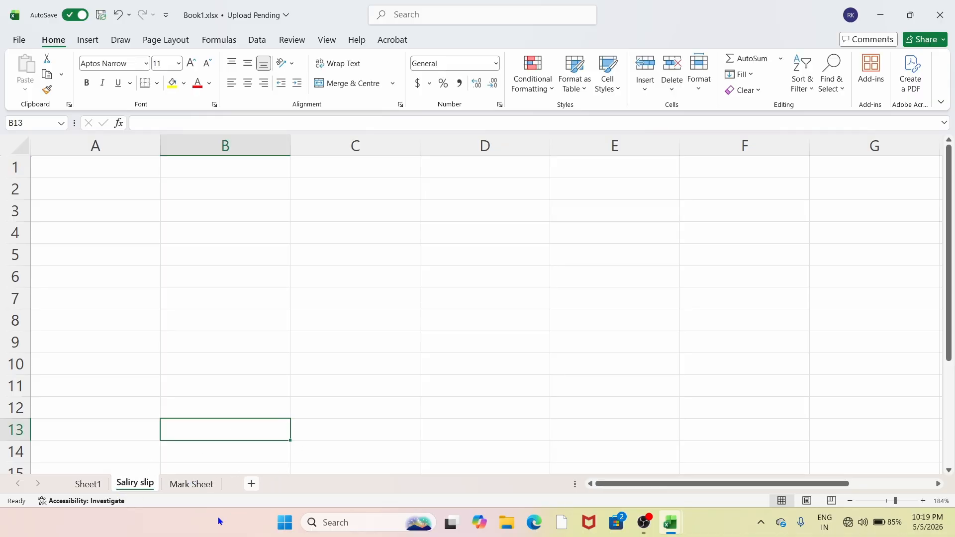
left_click(199, 485)
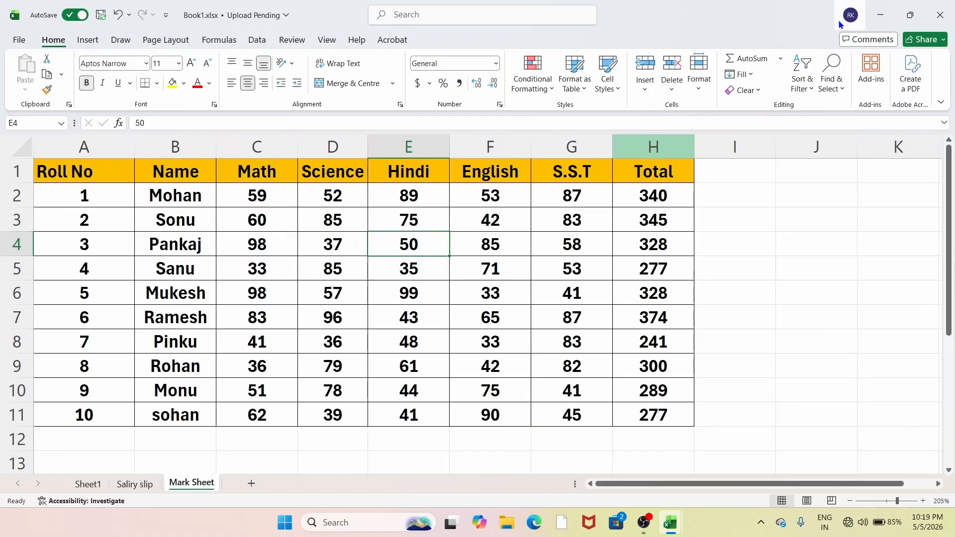
left_click(699, 90)
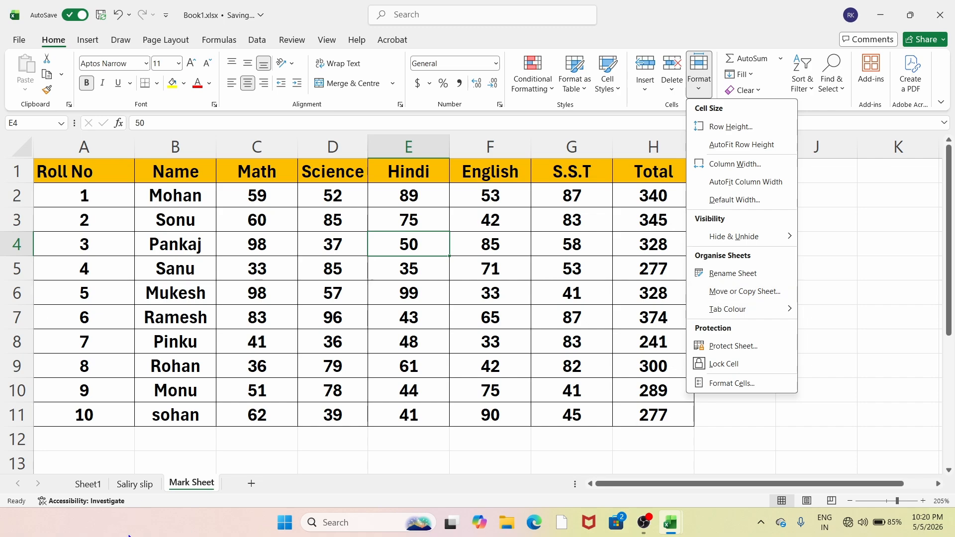
left_click(131, 489)
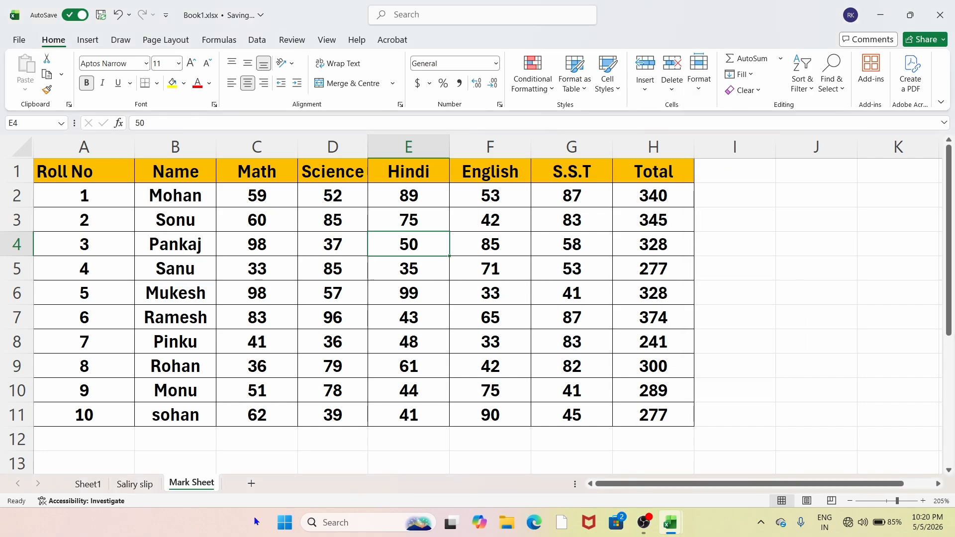
Step: Move the Saliry slip worksheet to the end of the sheets in Book1.xlsx
left_click(134, 485)
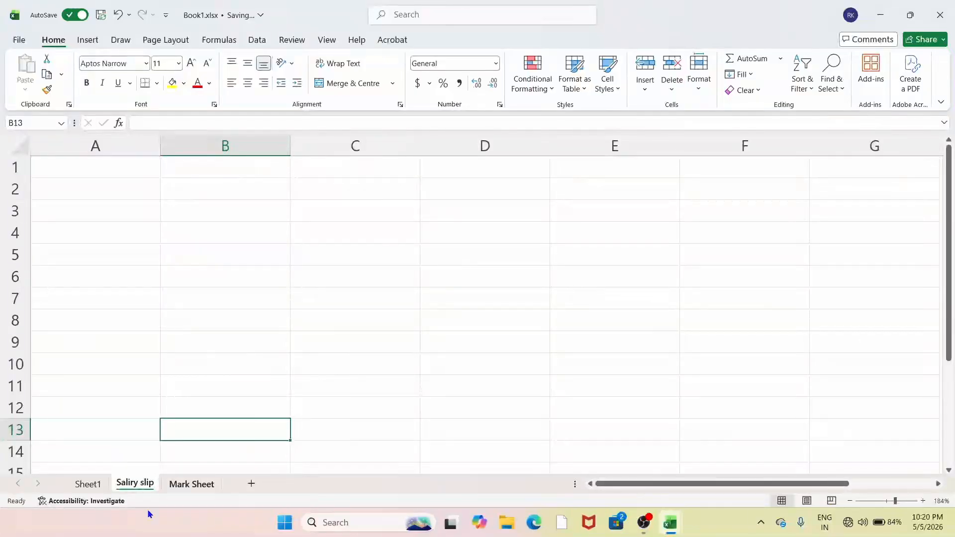
left_click(698, 88)
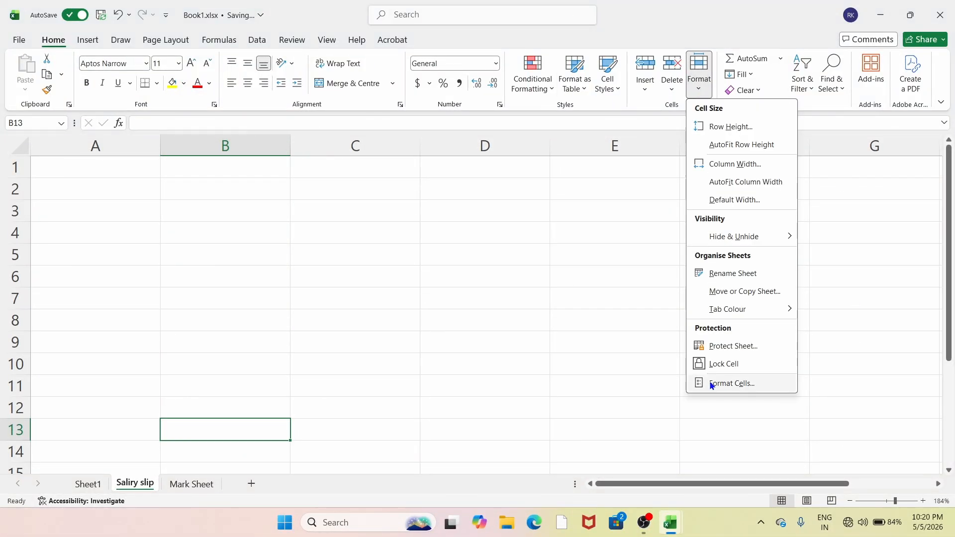
left_click(736, 292)
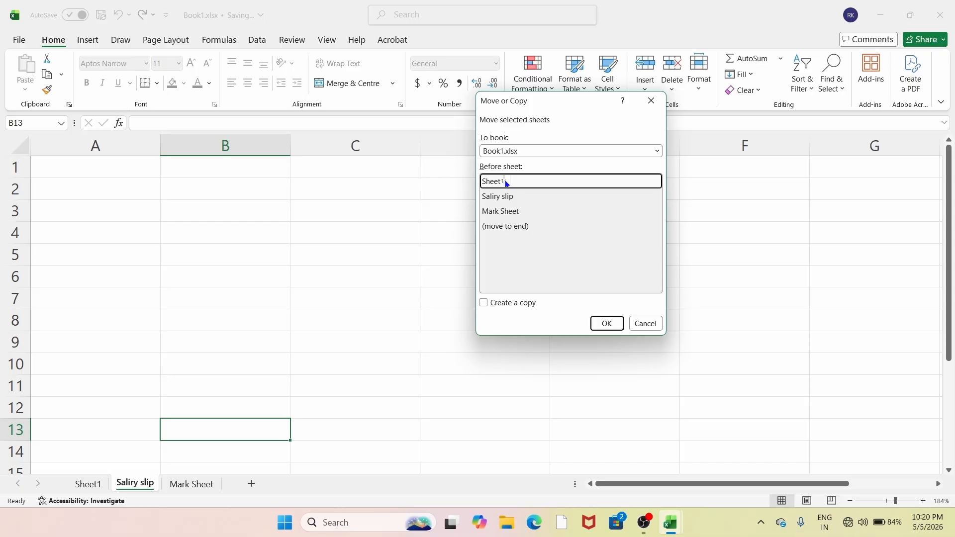
left_click(508, 197)
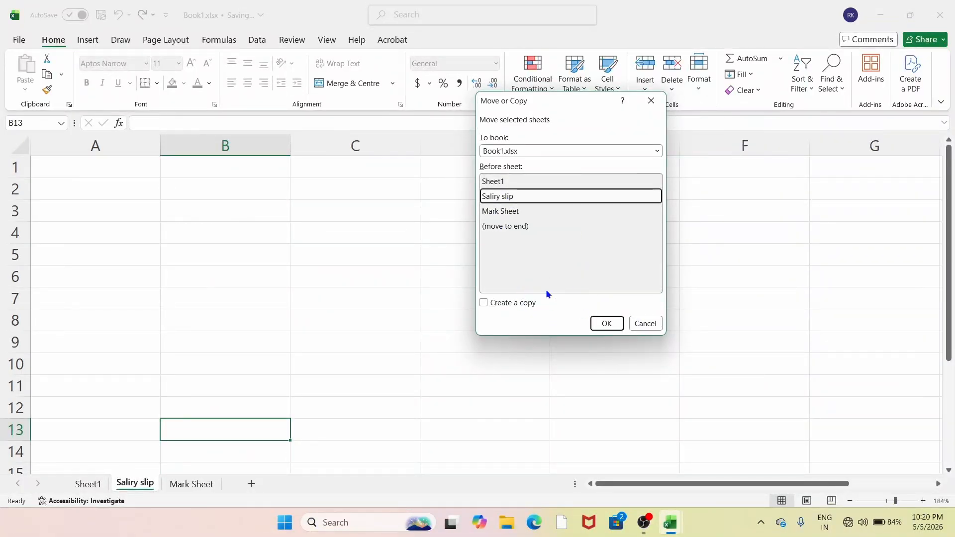
left_click(511, 232)
left_click(600, 322)
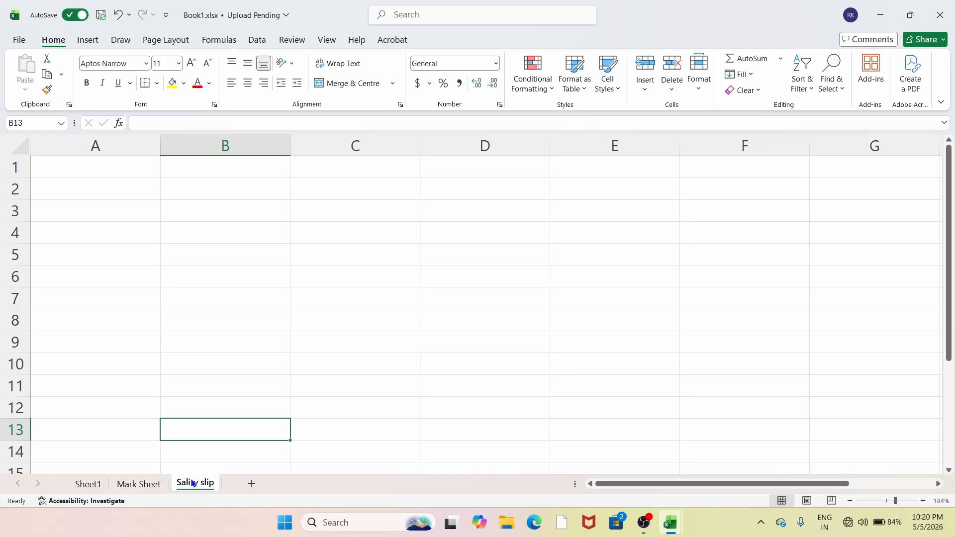
Step: Create a copy of the Mark Sheet worksheet at the end of Book1.xlsx and compare it with the original
left_click(133, 490)
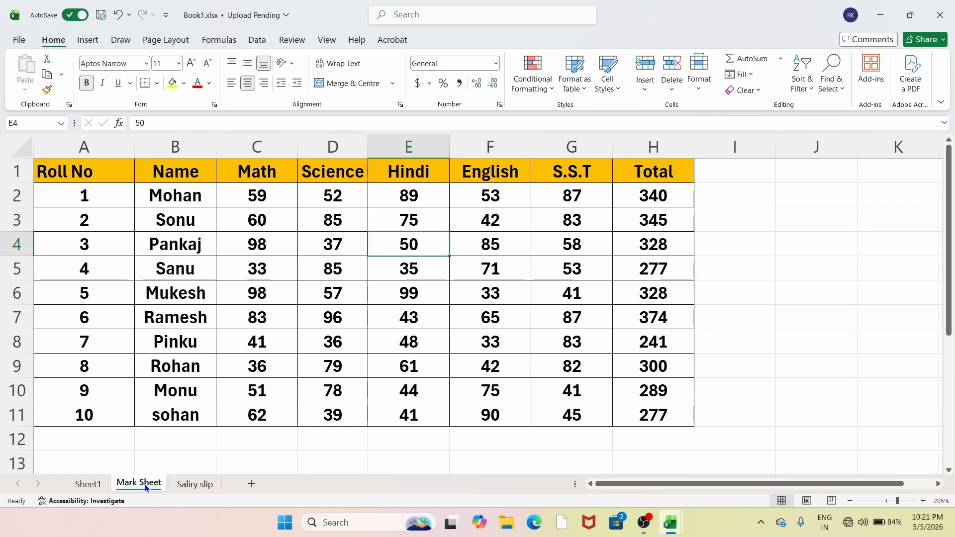
left_click(699, 75)
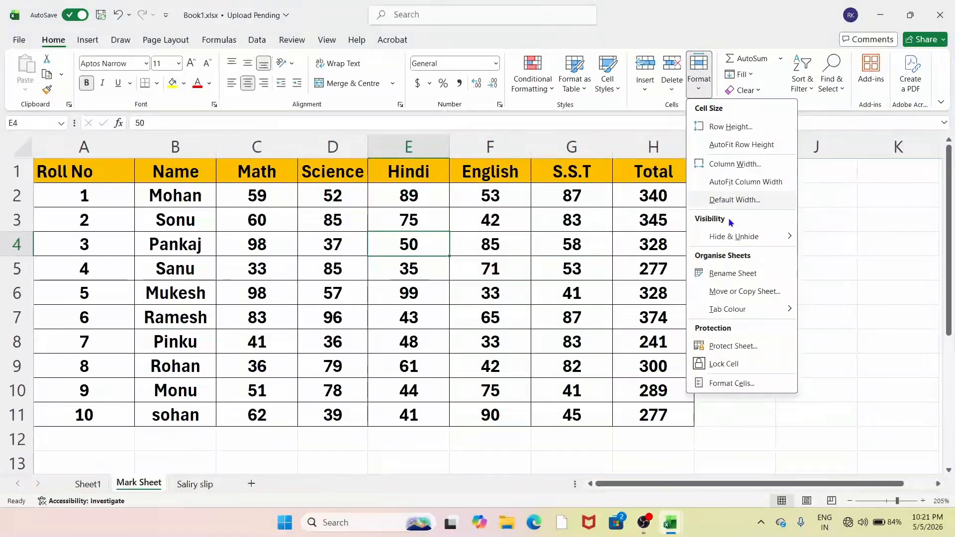
left_click(726, 292)
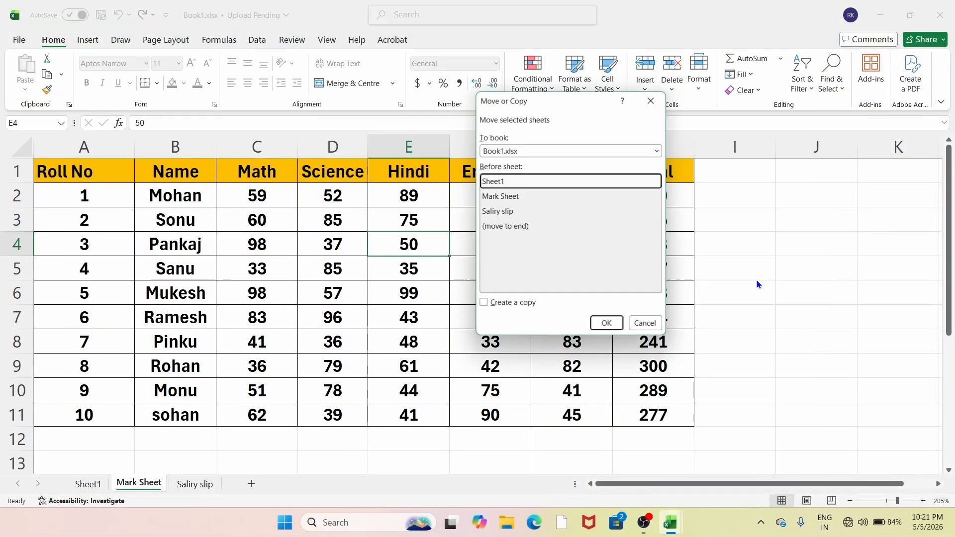
left_click(484, 303)
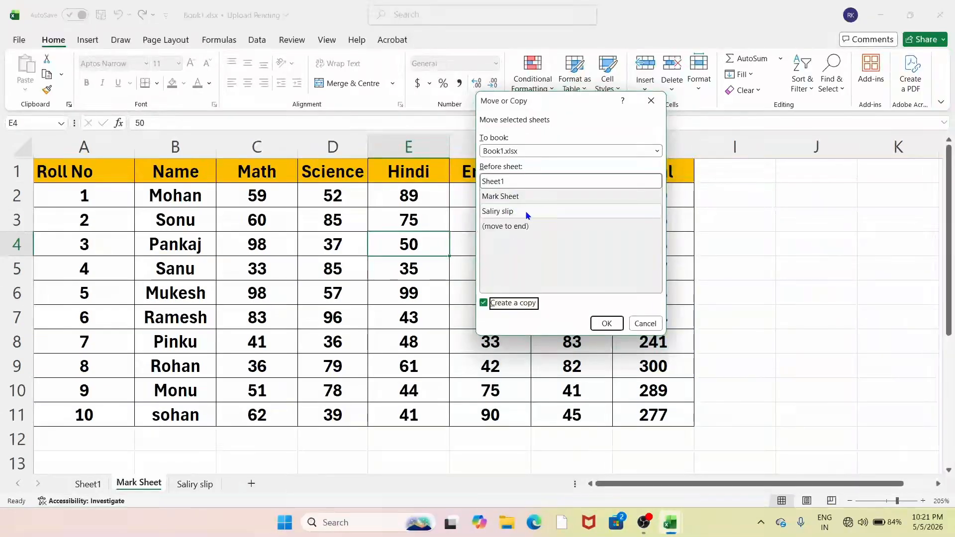
left_click(504, 227)
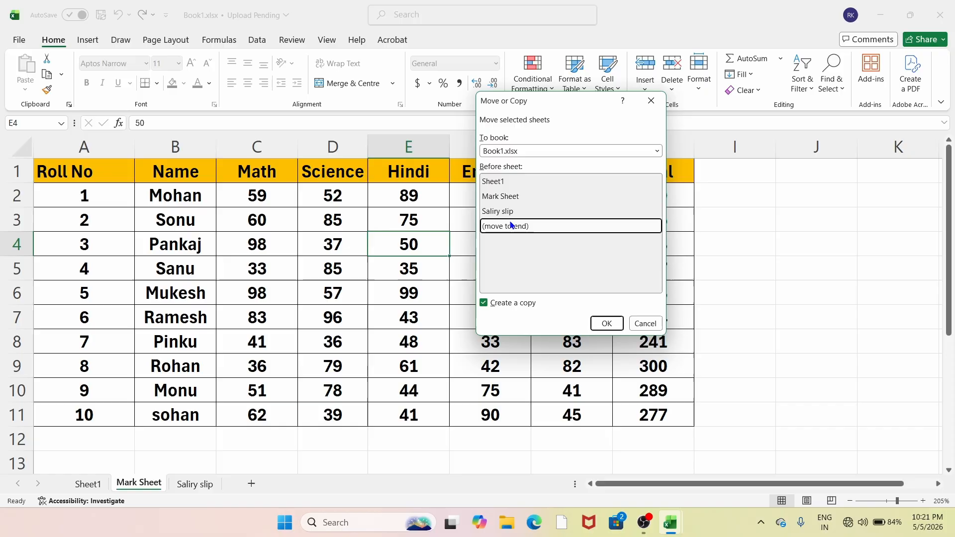
left_click(603, 325)
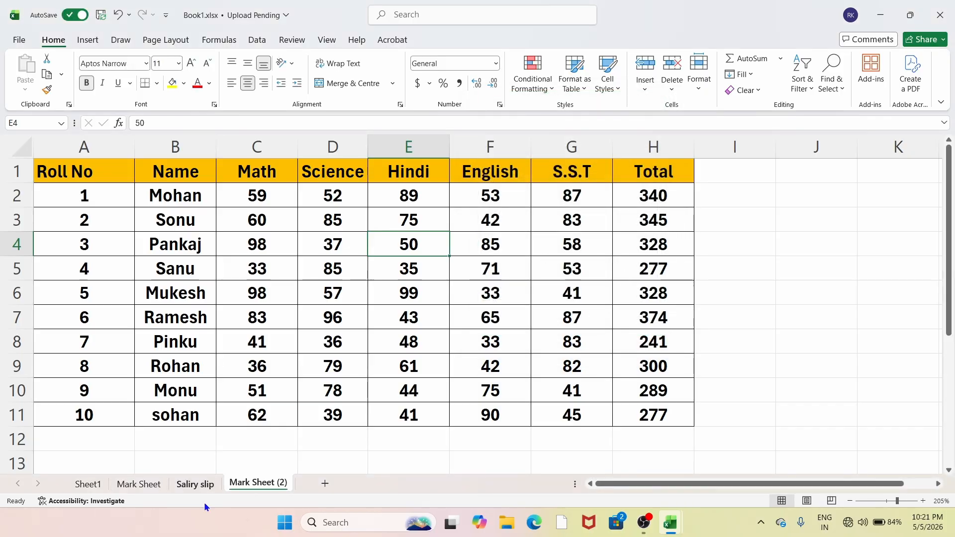
left_click(139, 482)
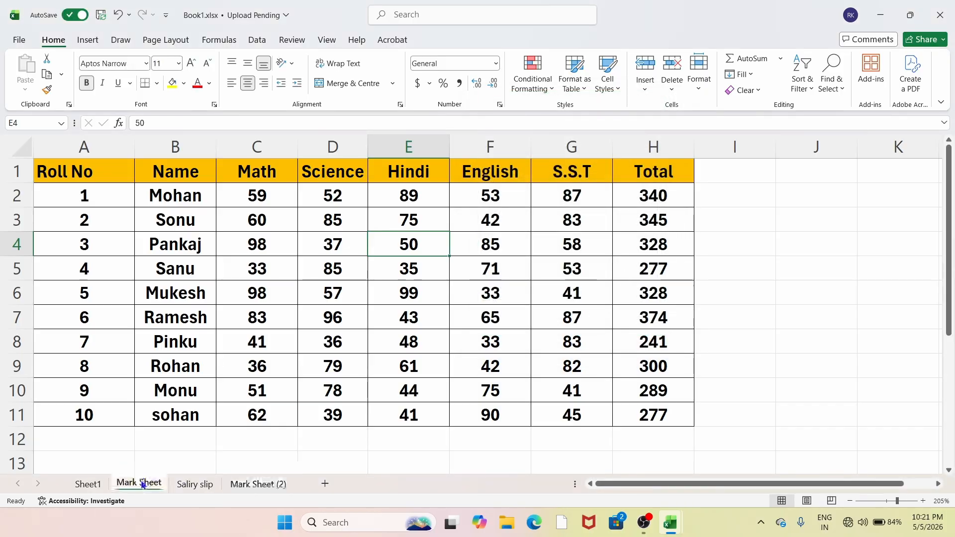
left_click(246, 485)
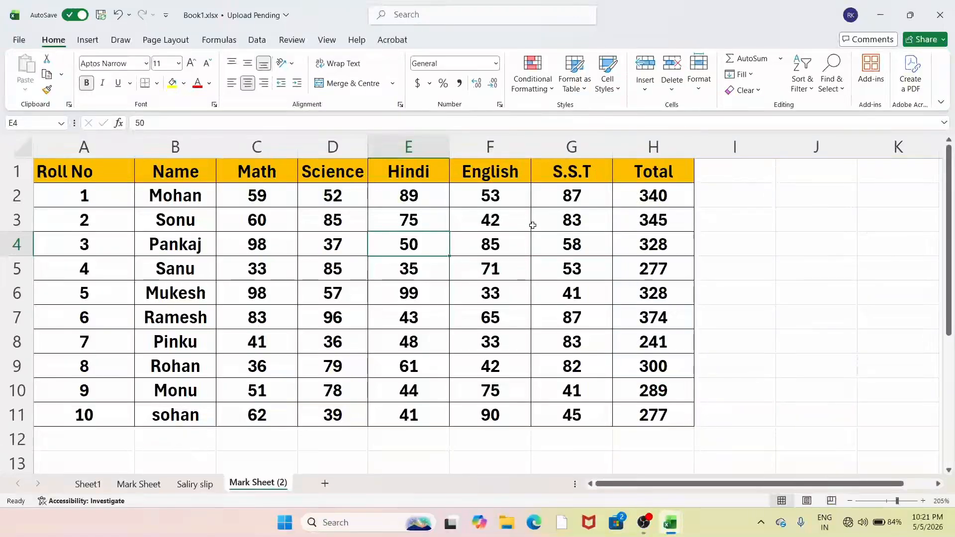
left_click(705, 88)
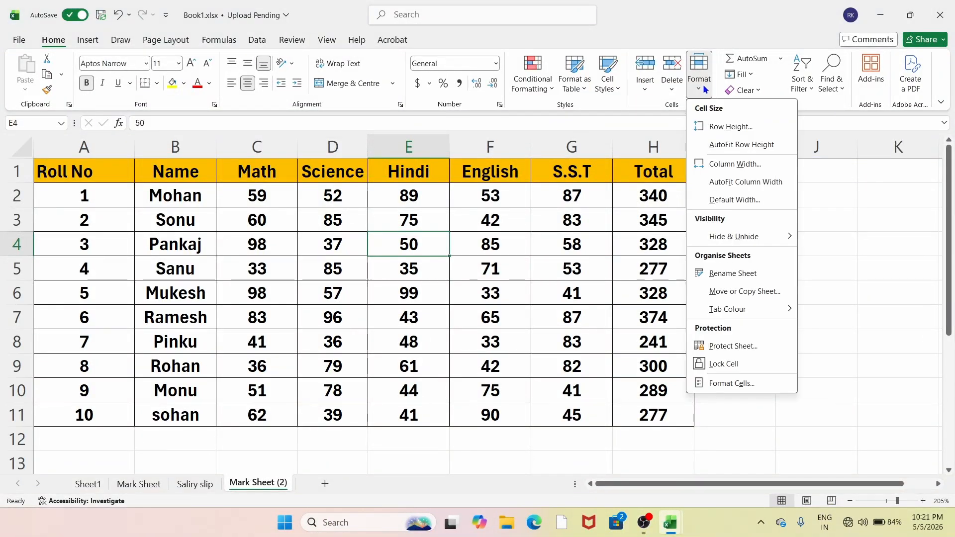
mouse_move(732, 314)
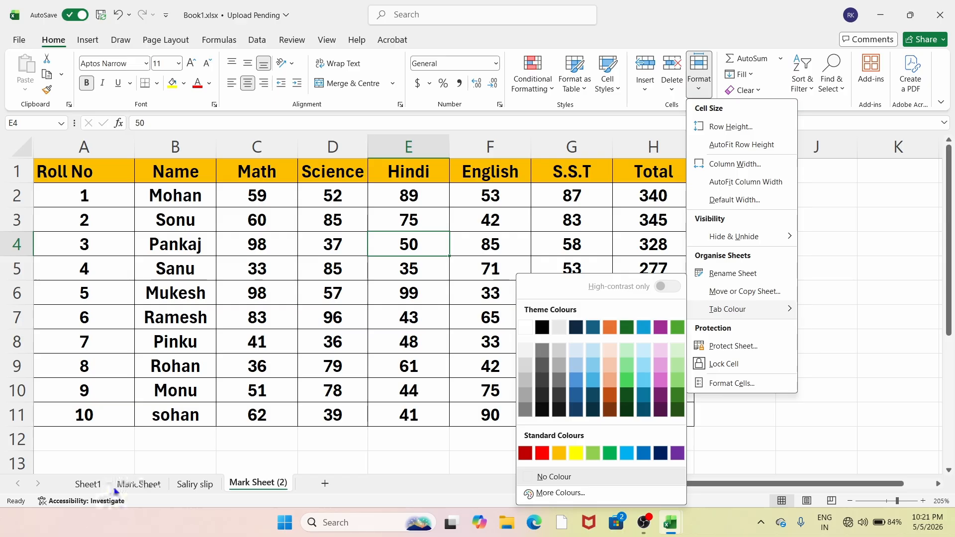
left_click(262, 485)
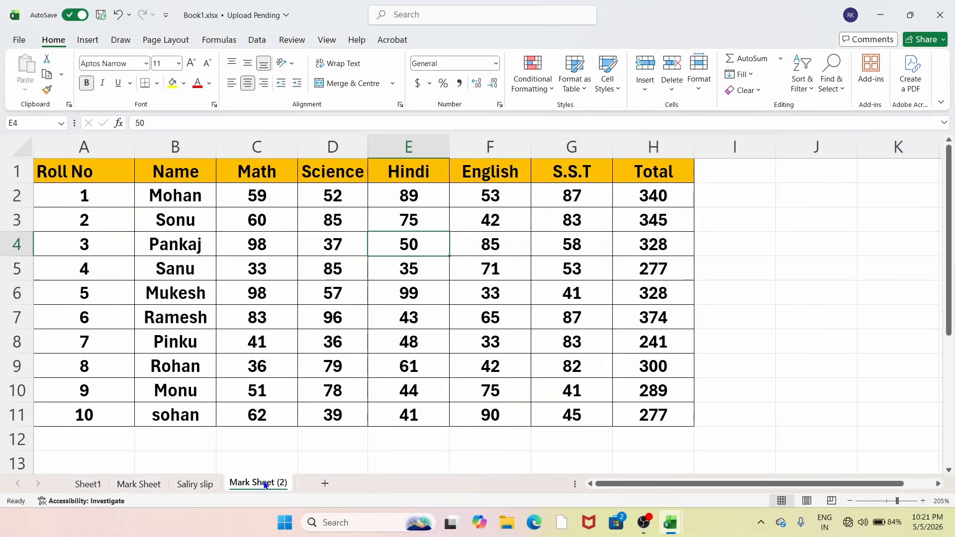
right_click(265, 485)
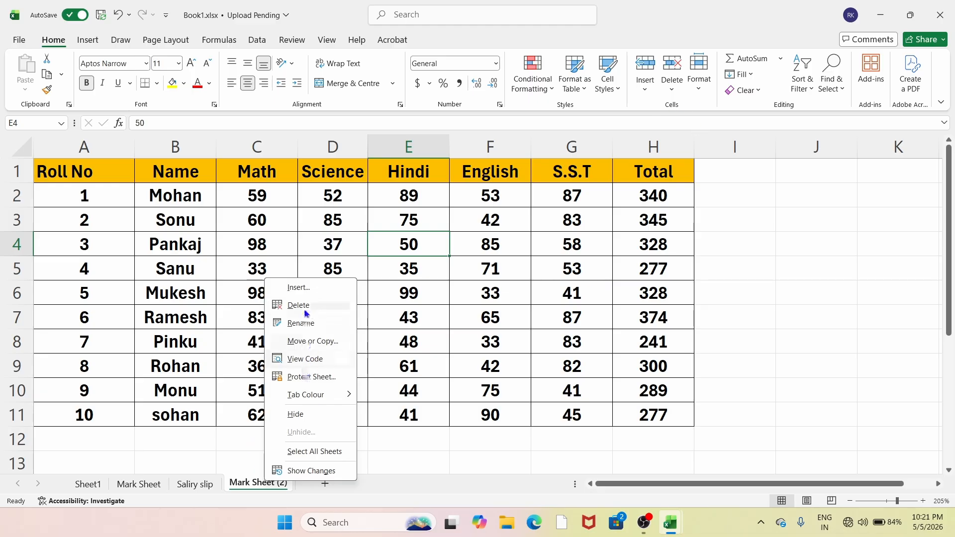
mouse_move(305, 395)
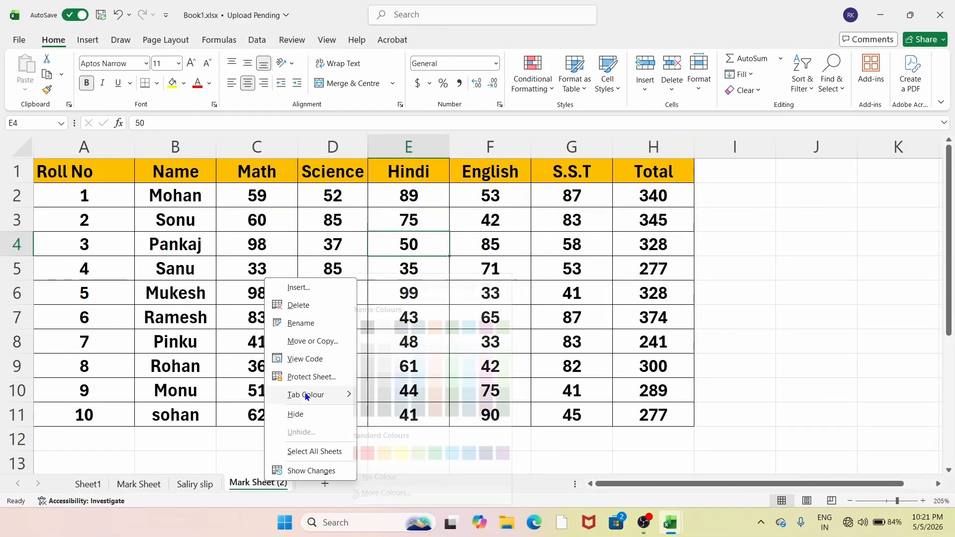
left_click(603, 442)
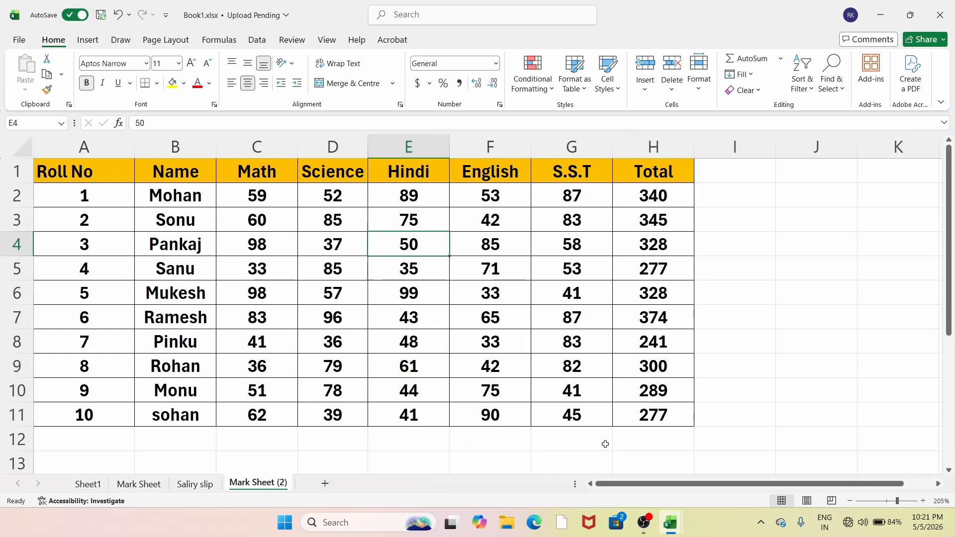
Step: Set the tab colour of the copied marks worksheet, Mark Sheet (2), to standard red
left_click(701, 83)
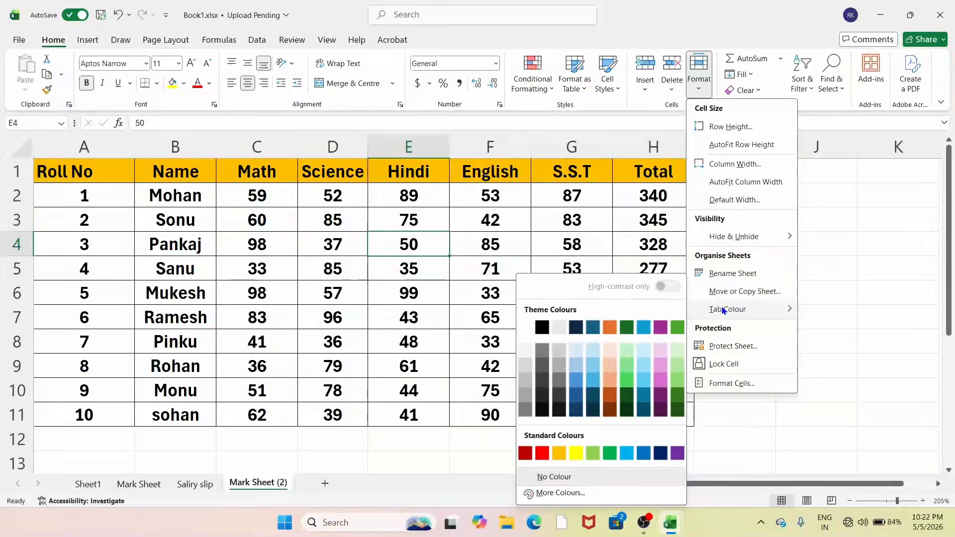
left_click(542, 453)
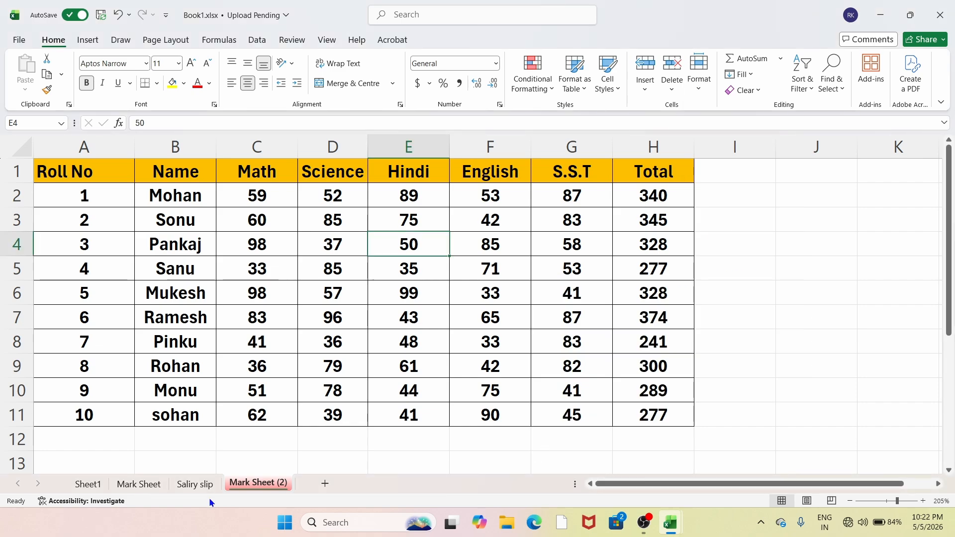
Step: Set the tab colour of the Saliry slip worksheet to standard yellow
left_click(196, 483)
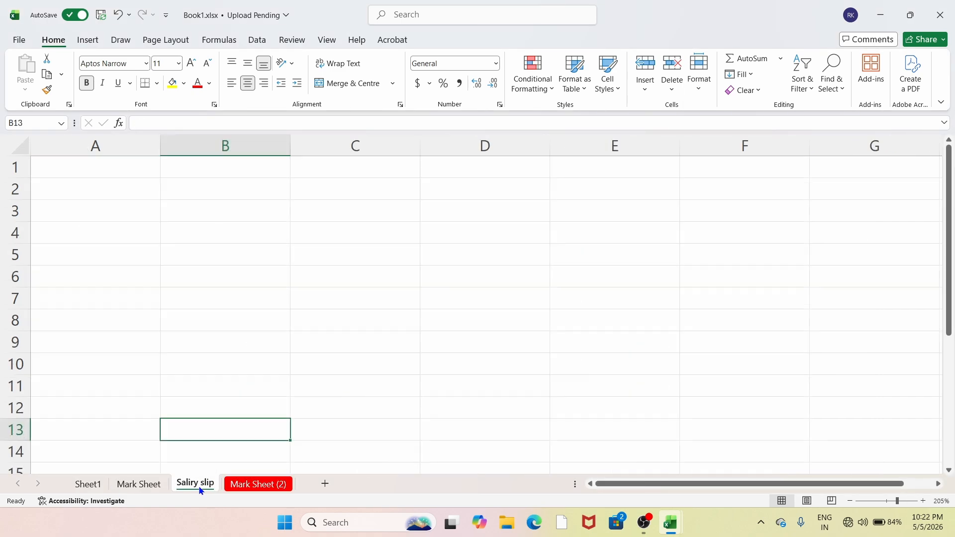
left_click(696, 79)
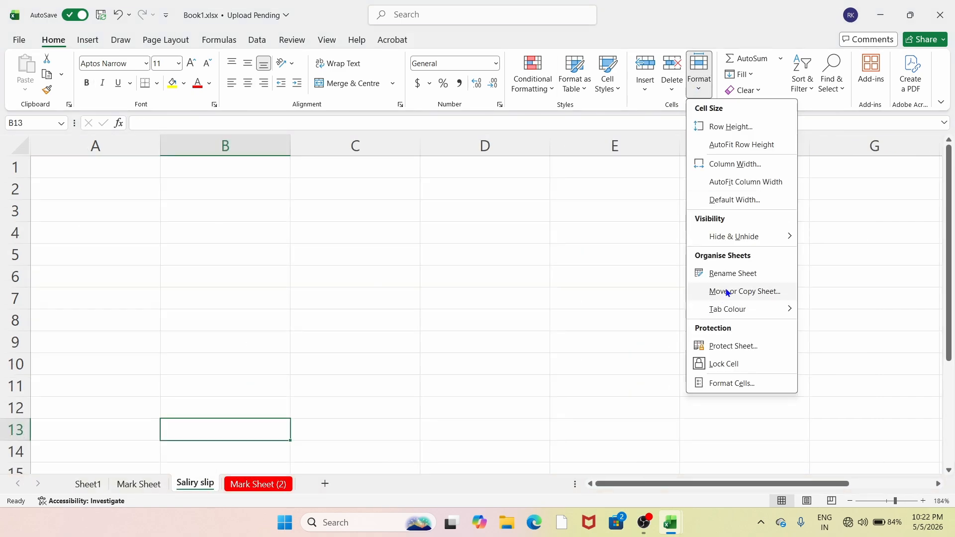
mouse_move(729, 310)
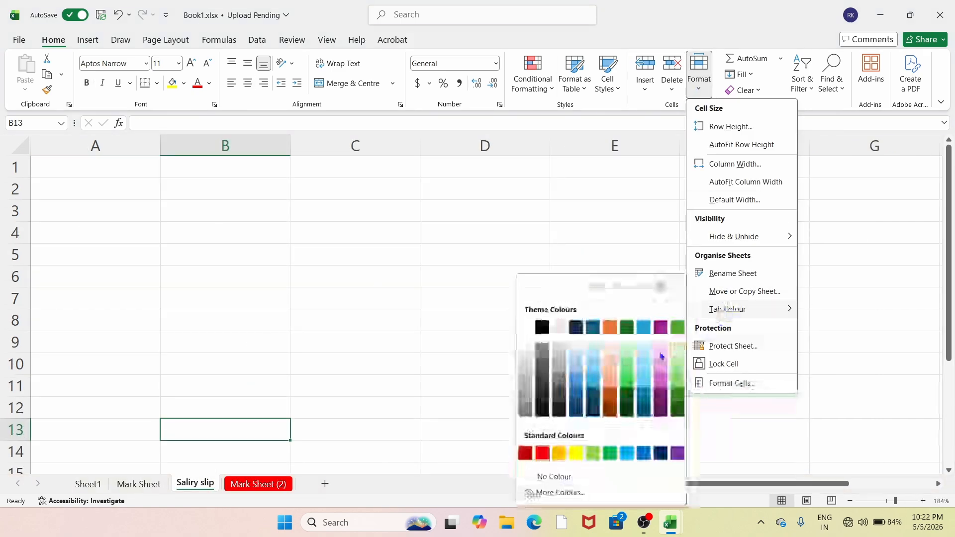
left_click(571, 454)
Step: Set the tab colour of the original Mark Sheet worksheet to a dark green theme colour
left_click(137, 485)
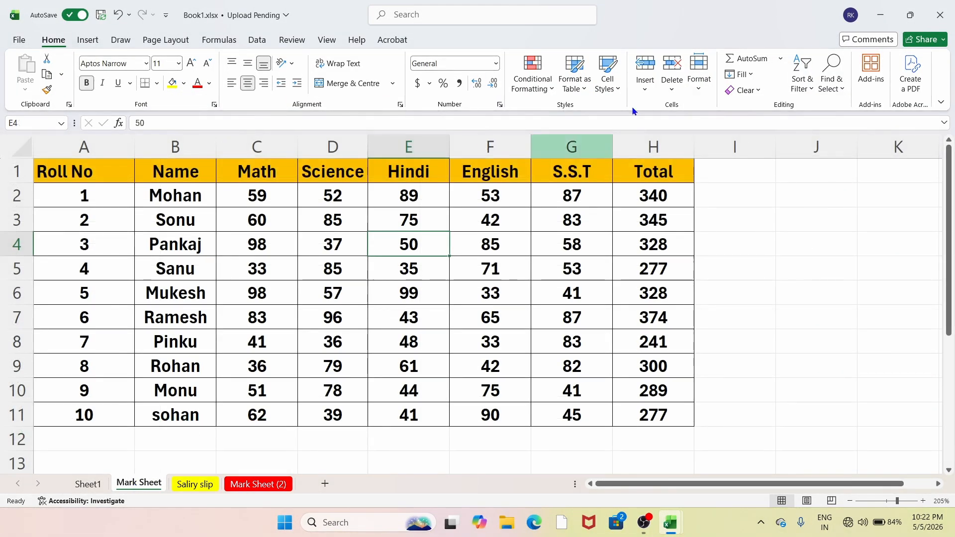
right_click(130, 487)
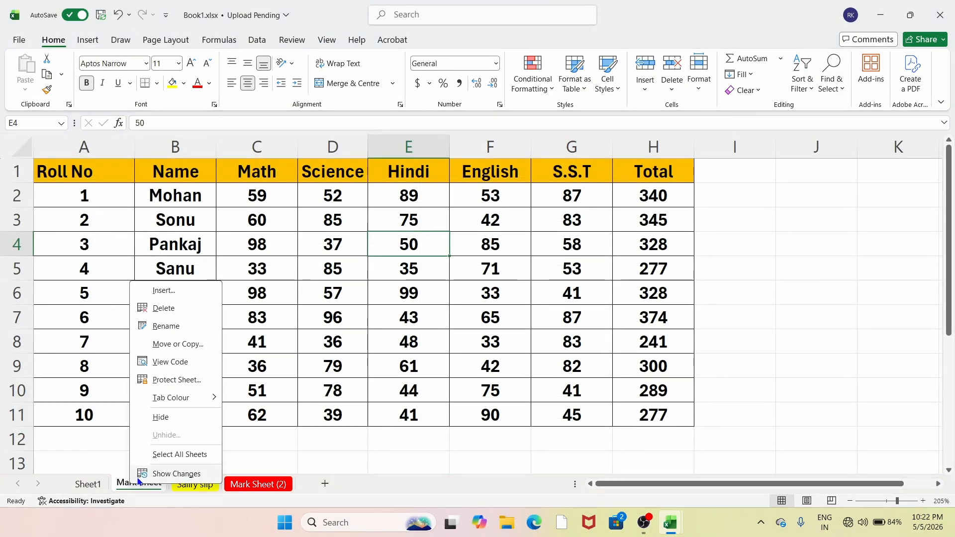
mouse_move(164, 398)
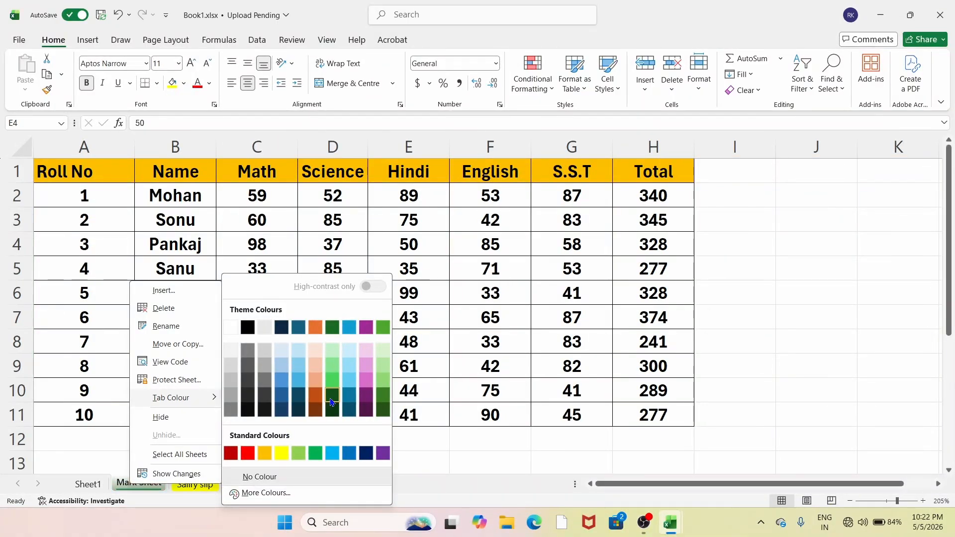
left_click(383, 403)
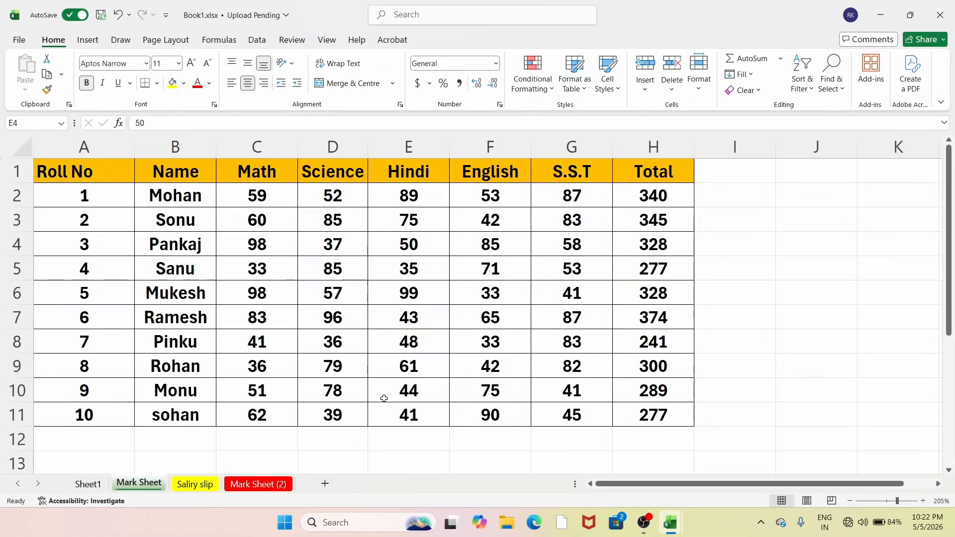
Step: Compare the tab colours of the Mark Sheet, Saliry slip and Mark Sheet (2) worksheets
left_click(258, 484)
left_click(195, 485)
left_click(155, 482)
left_click(195, 484)
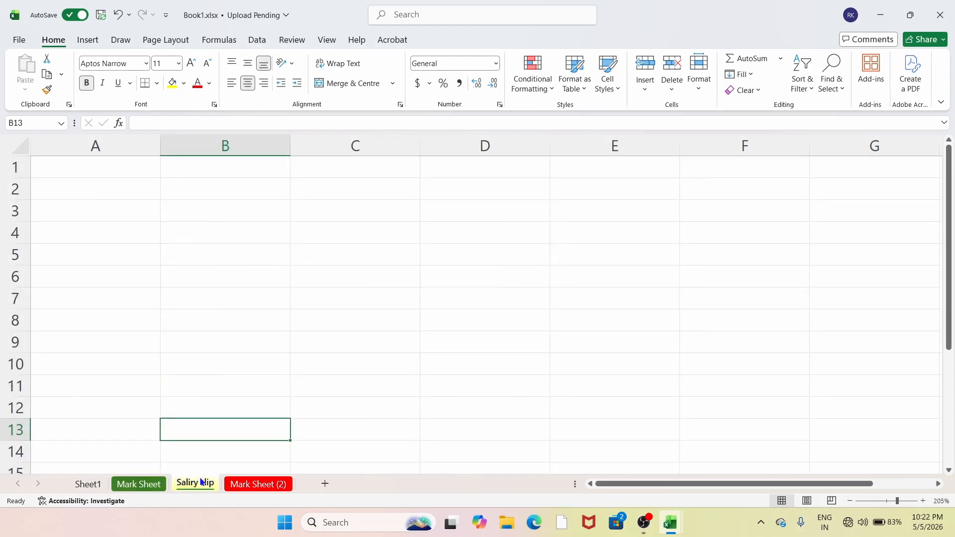
left_click(258, 484)
left_click(139, 484)
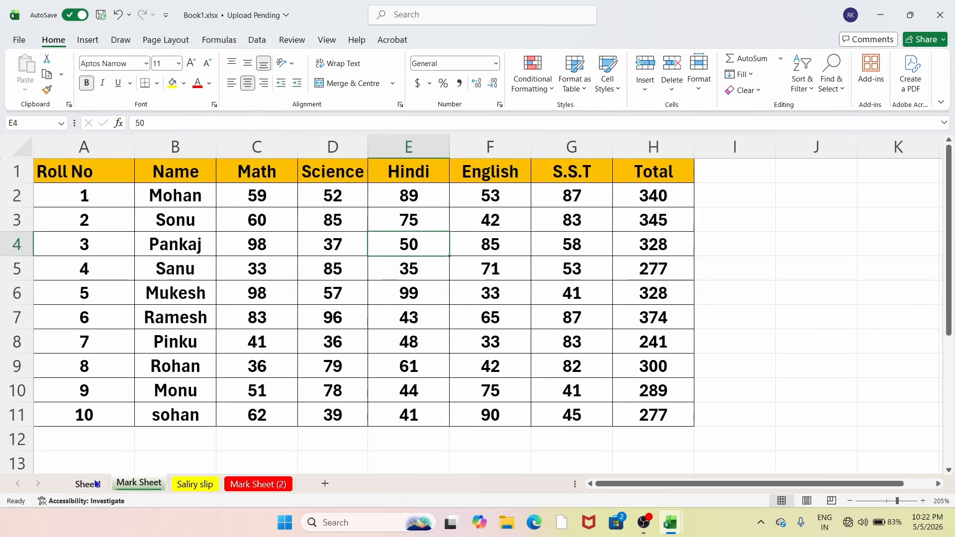
Step: Delete the Sheet1 worksheet from the workbook and confirm its permanent removal
left_click(90, 484)
right_click(95, 482)
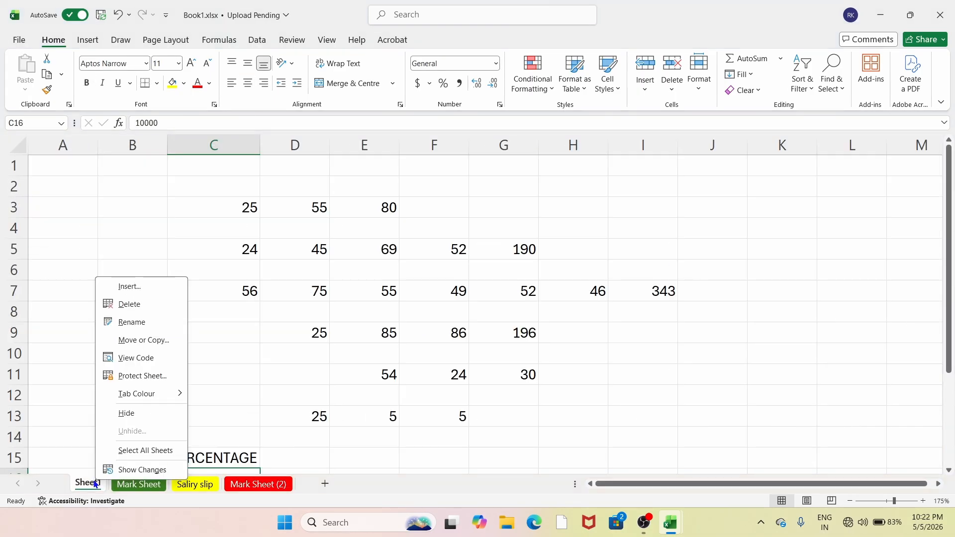
left_click(123, 305)
left_click(510, 286)
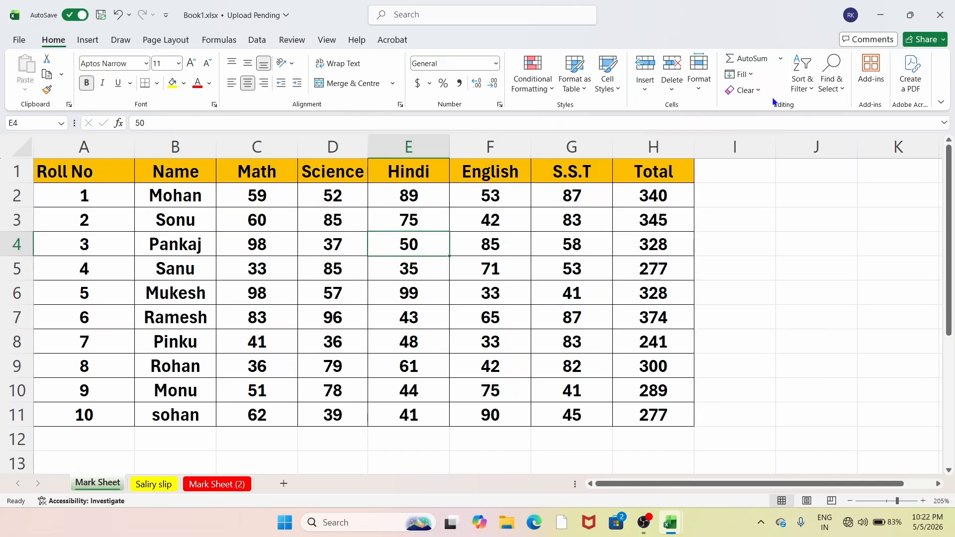
Step: Clear all the student totals in H2:H11 of the Mark Sheet worksheet
left_click(781, 62)
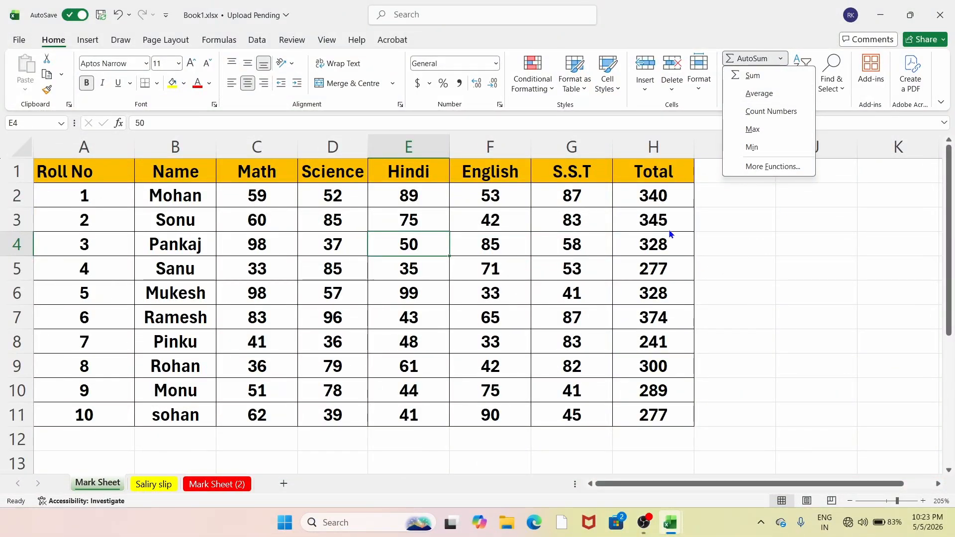
left_click(657, 201)
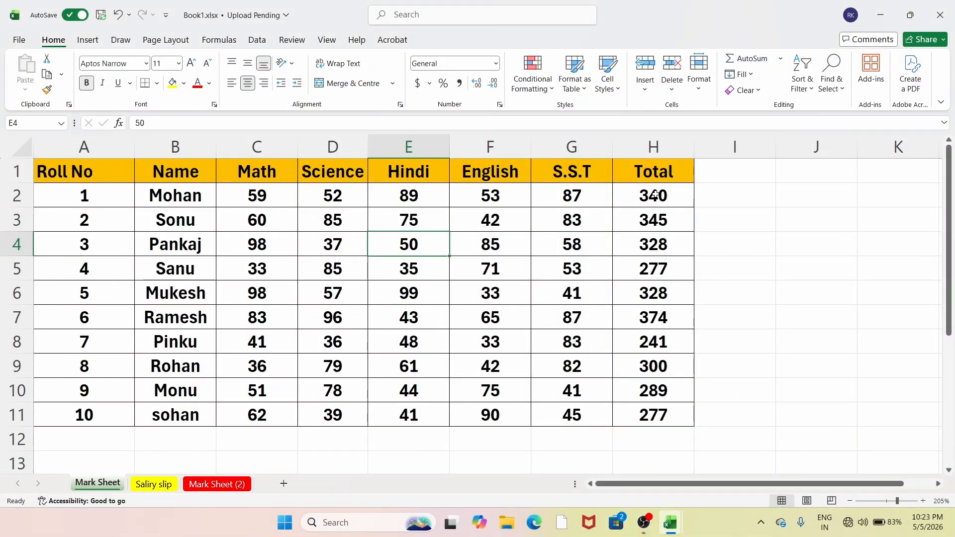
left_click_drag(657, 201, 666, 419)
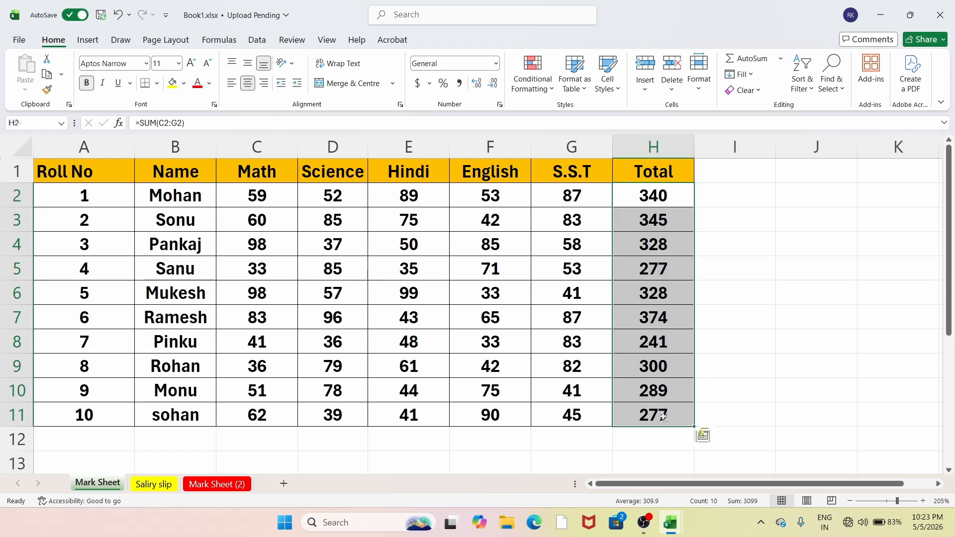
key("Delete")
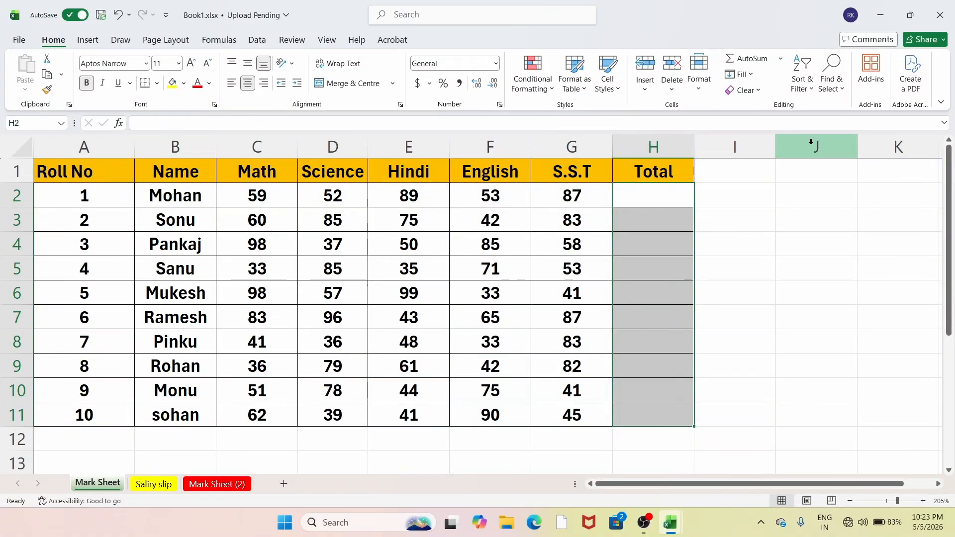
left_click(641, 195)
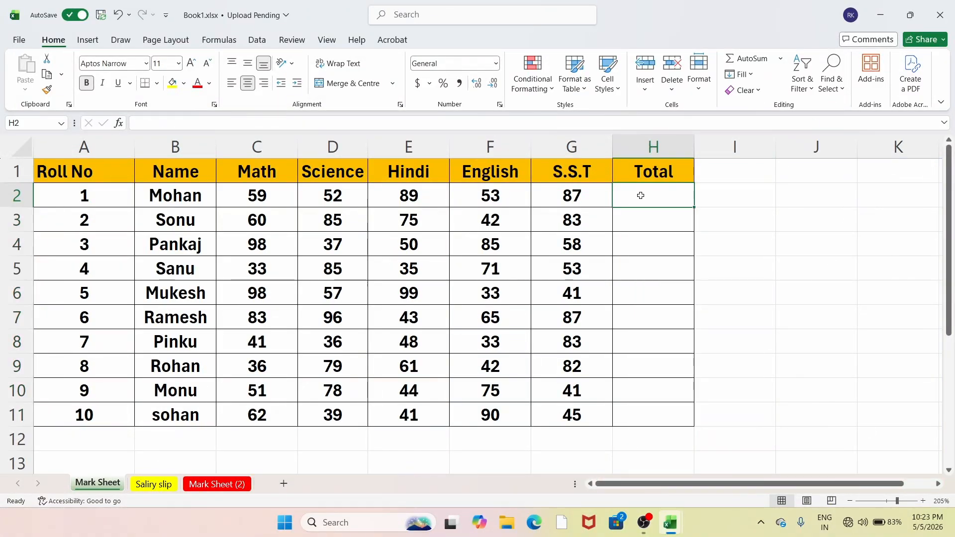
type("=sun")
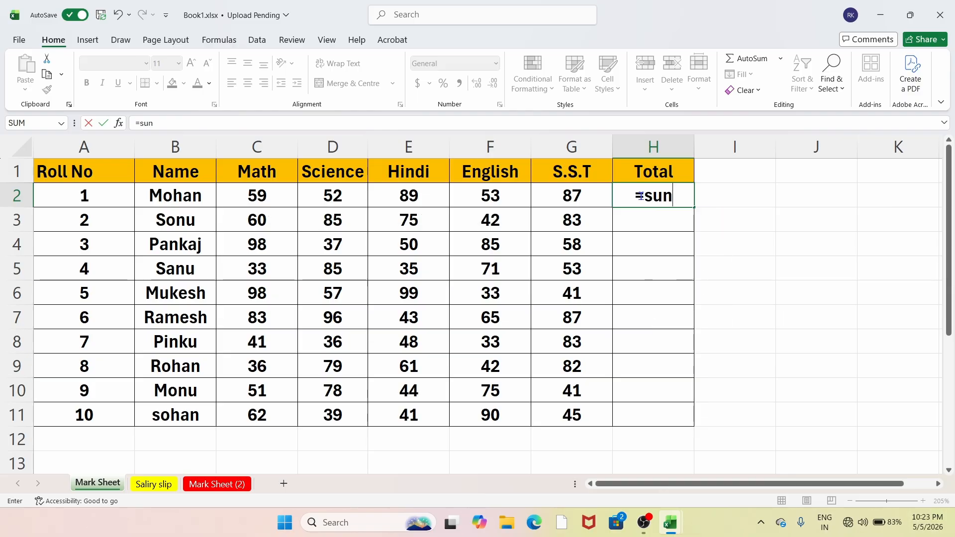
key("BackSpace")
type("m")
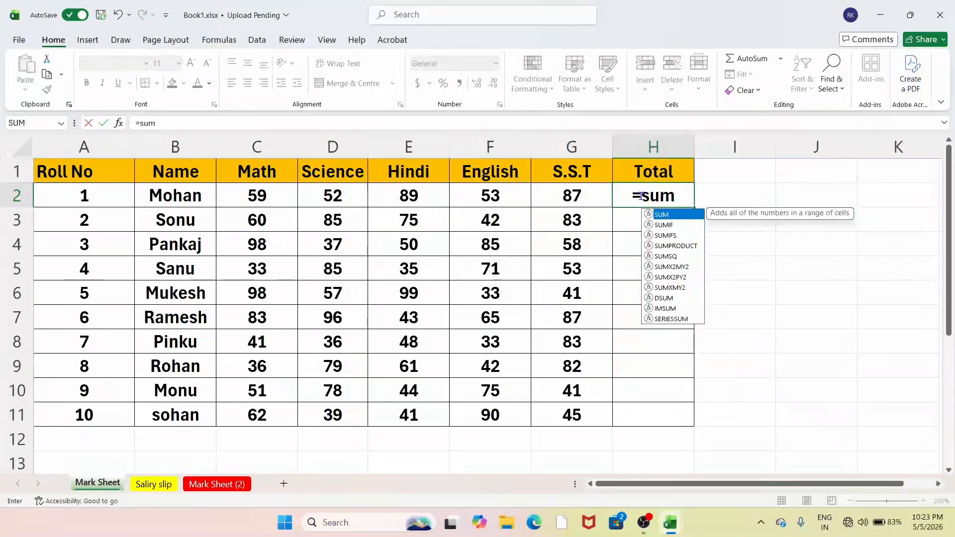
key("BackSpace")
key("BackSpace")
key("Escape")
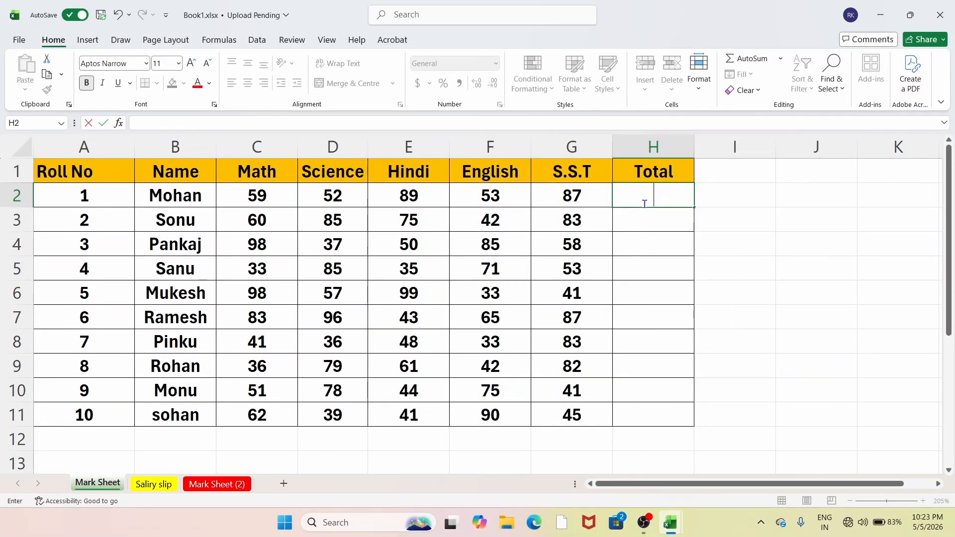
left_click(640, 214)
left_click(645, 204)
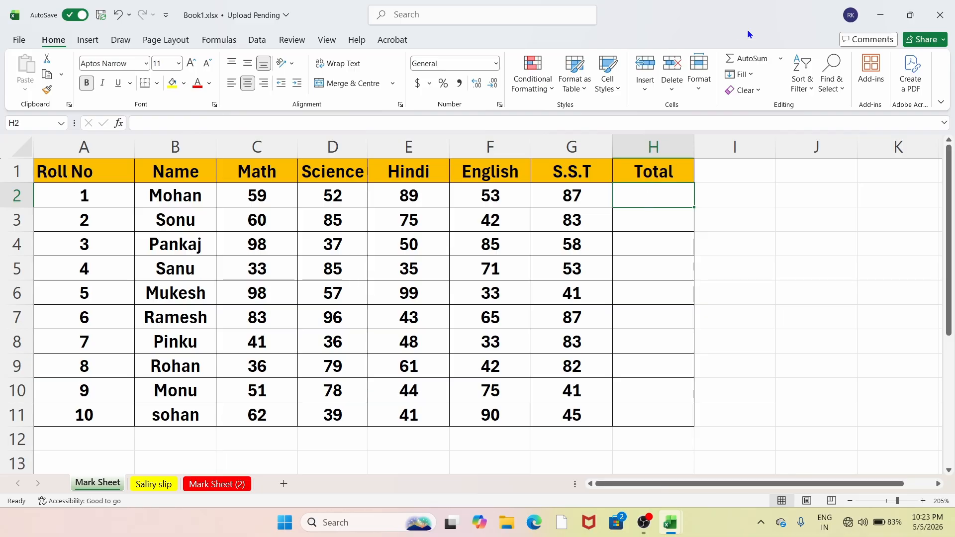
Step: Total the first student's marks C2:G2 in H2 with AutoSum's Sum function and fill the formula down to H11
left_click(780, 58)
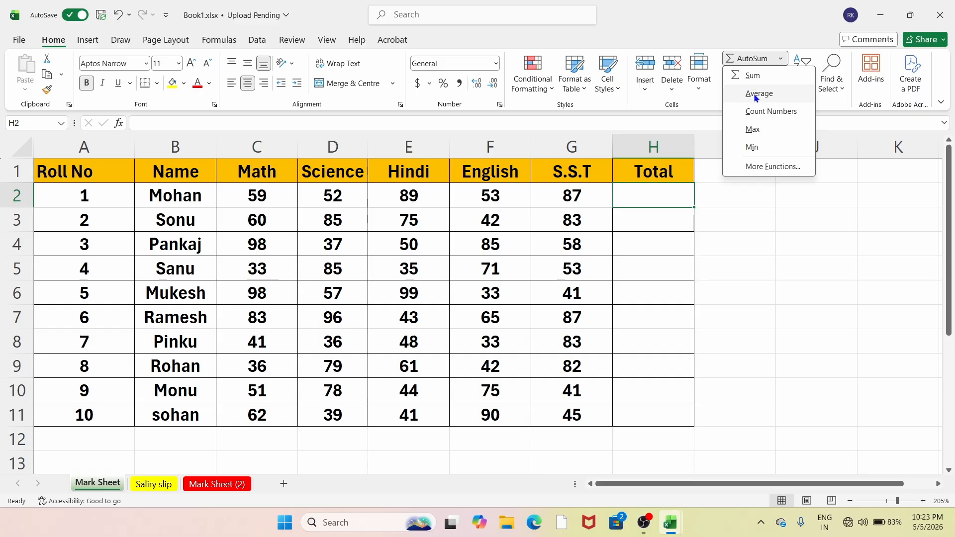
left_click(650, 213)
left_click(652, 218)
left_click(653, 197)
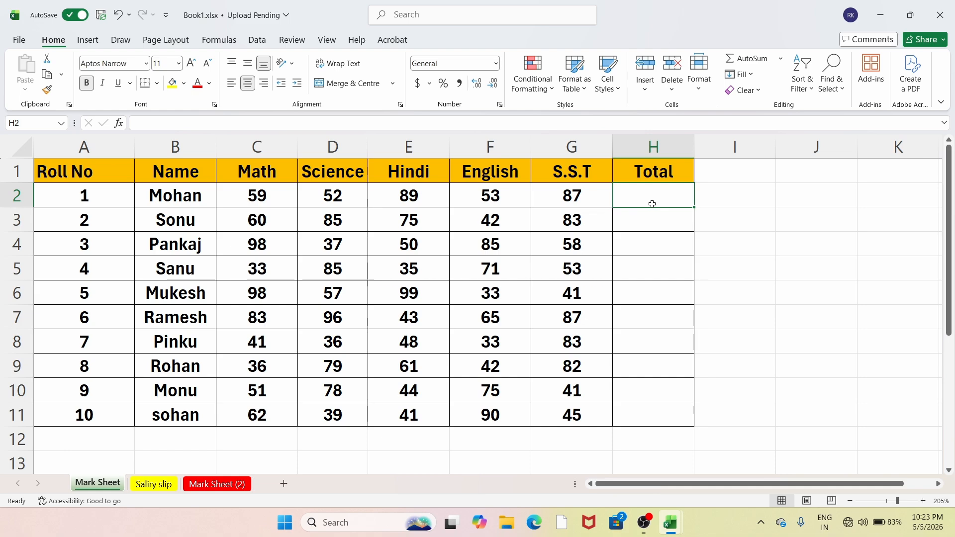
left_click(780, 60)
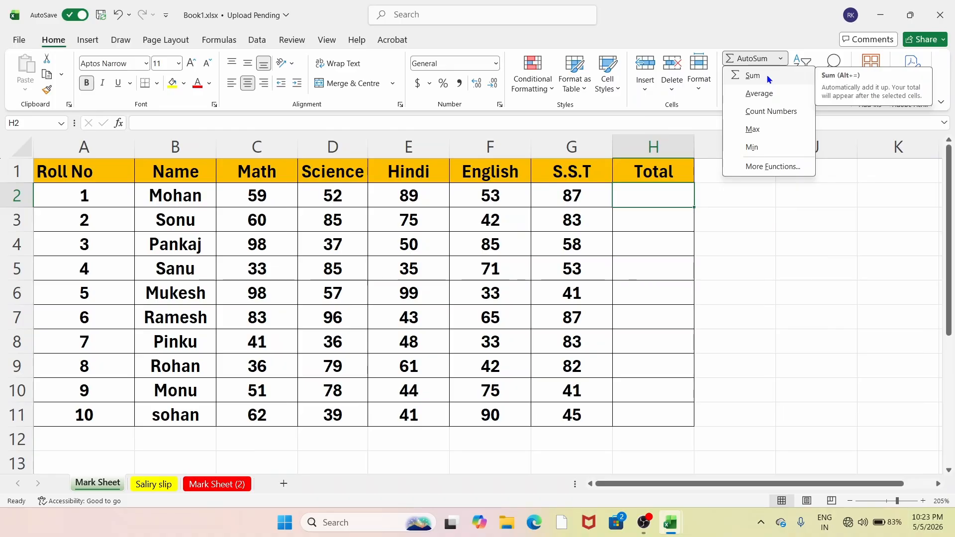
left_click(753, 75)
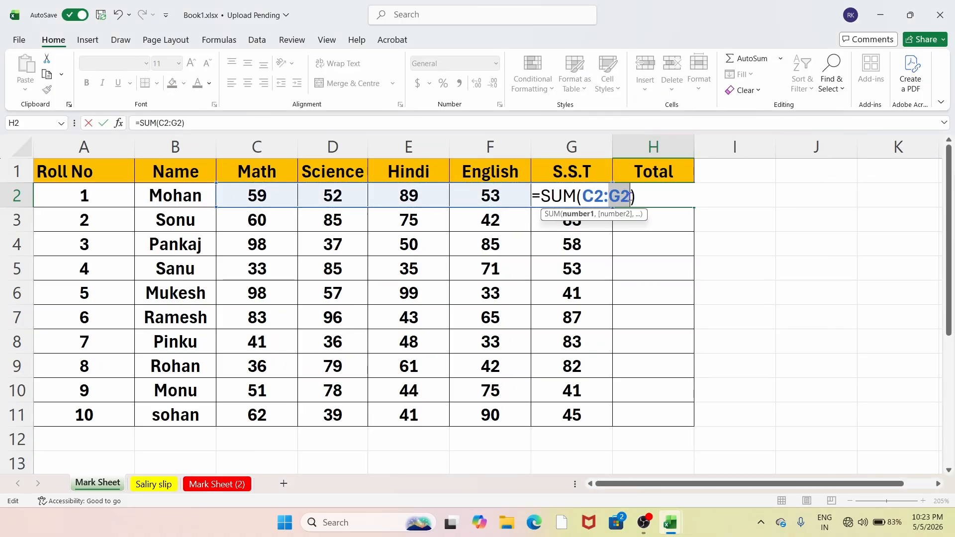
left_click(652, 194)
key("Return")
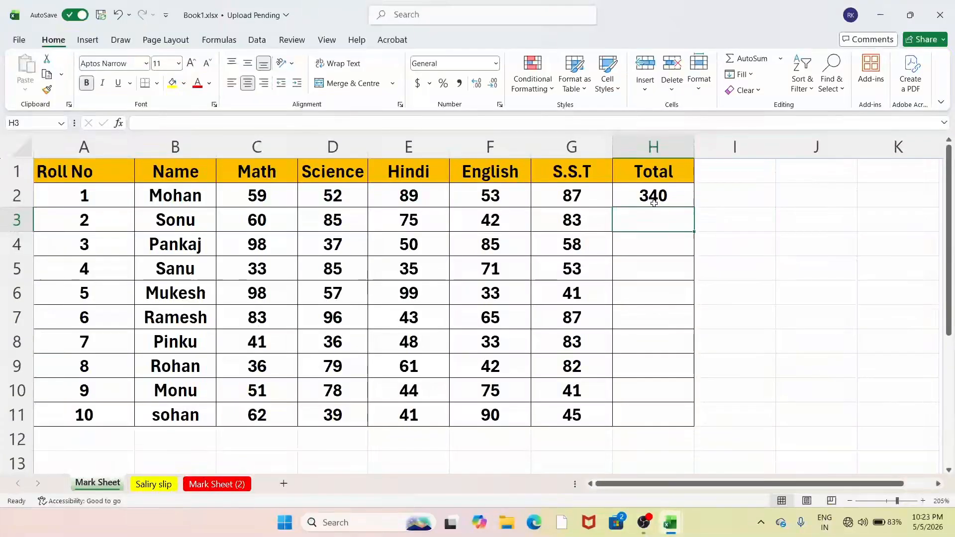
left_click(654, 202)
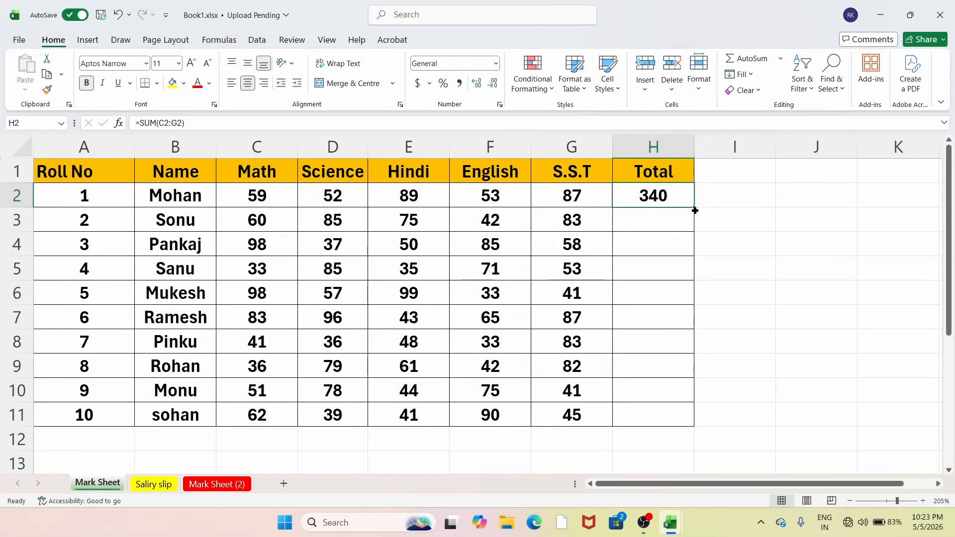
left_click_drag(695, 208, 671, 417)
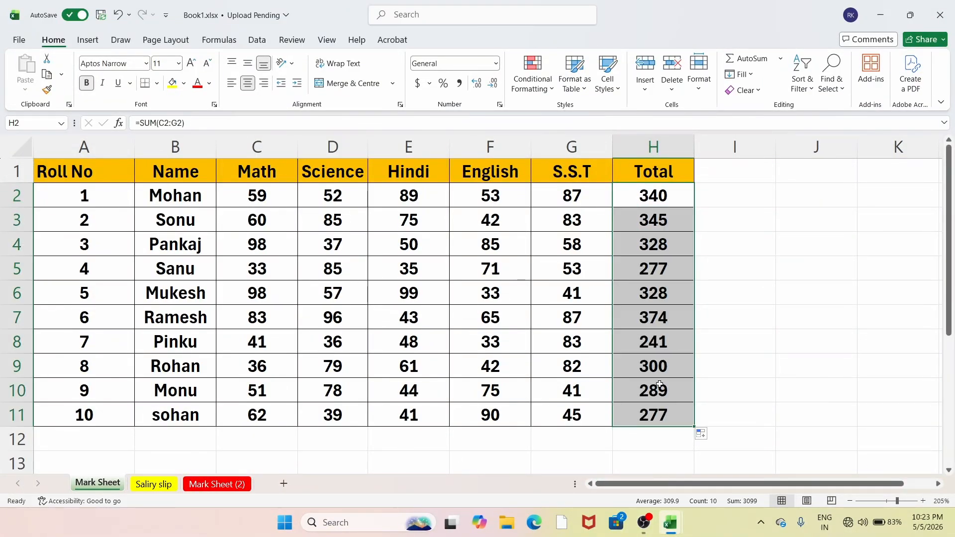
Step: Enter the sample numbers 54, 56, 89 and 45 in cells D17 to G17 below the marks table
scroll(660, 384, "down", 4)
left_click(321, 266)
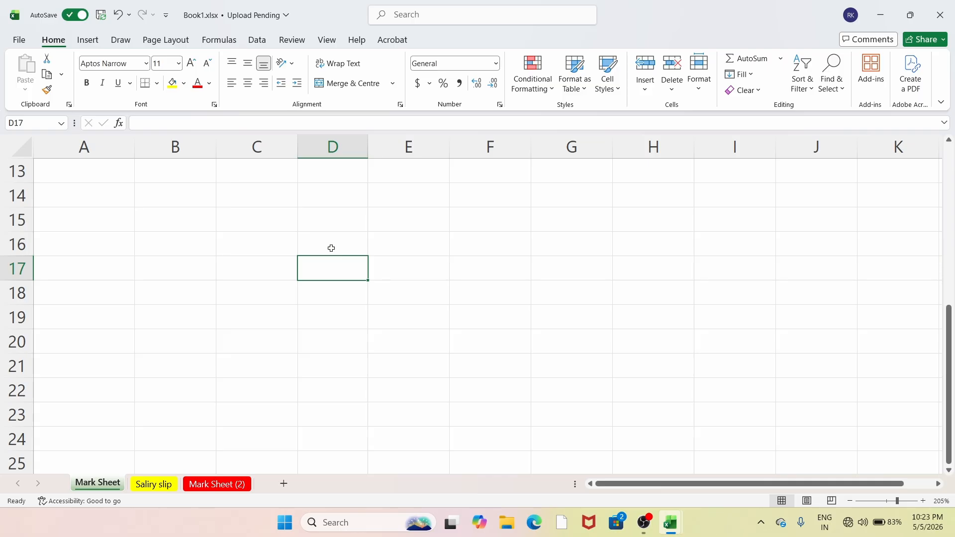
type("54")
key("Tab")
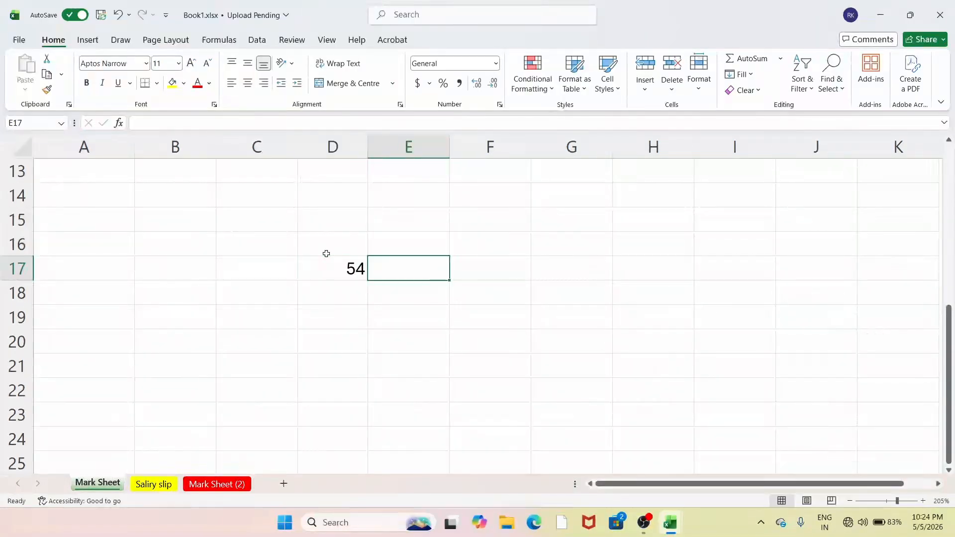
type("56")
key("Tab")
type("89")
key("Tab")
type("45")
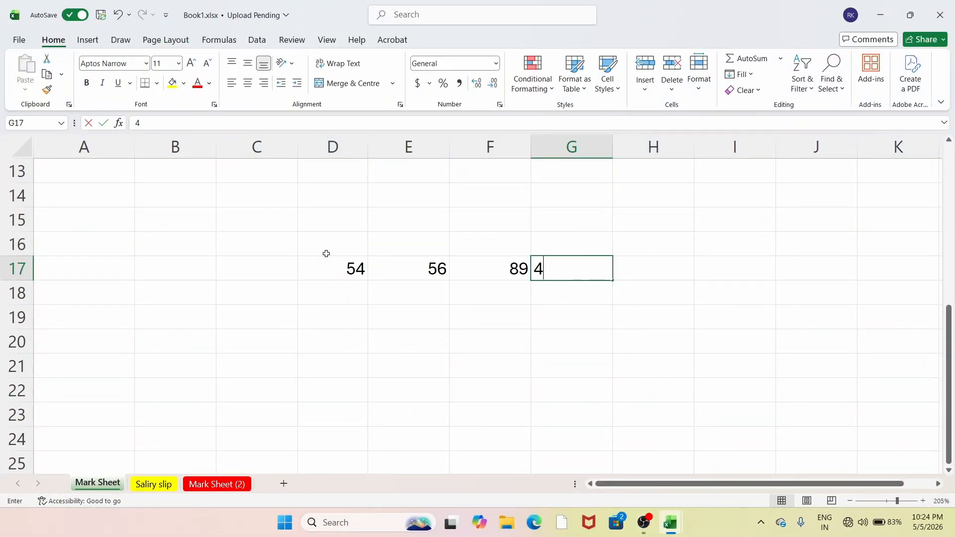
key("Tab")
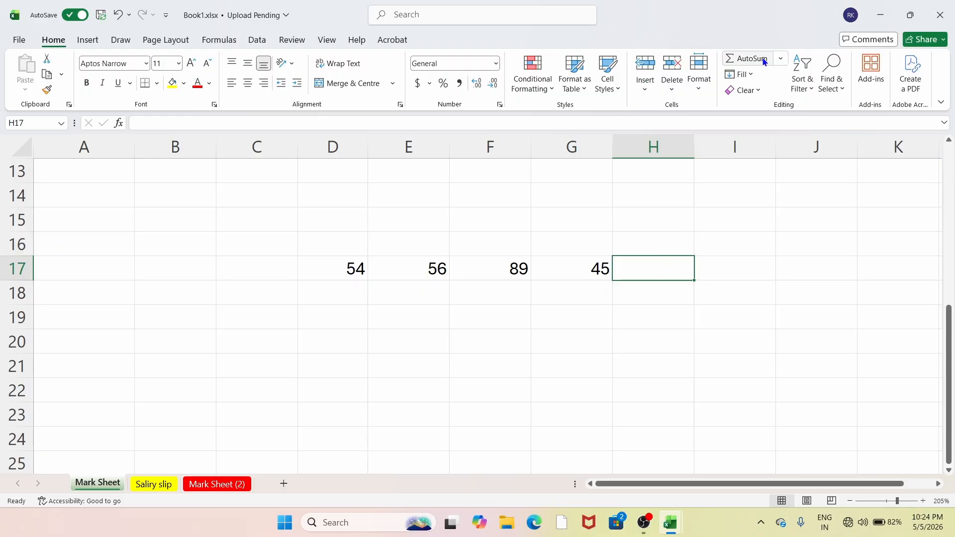
Step: Find the highest value of D17:G17 in cell H17 with AutoSum's Max function
left_click(781, 58)
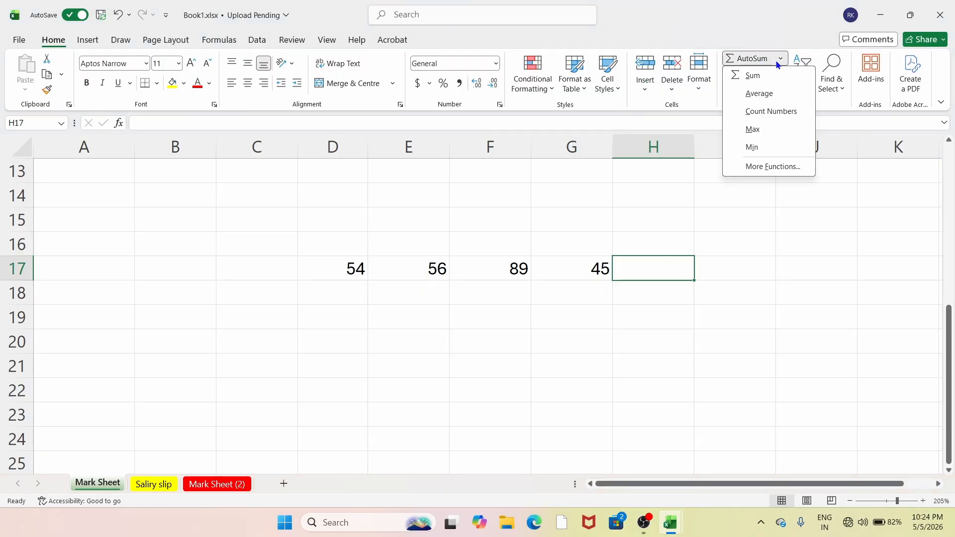
left_click(753, 129)
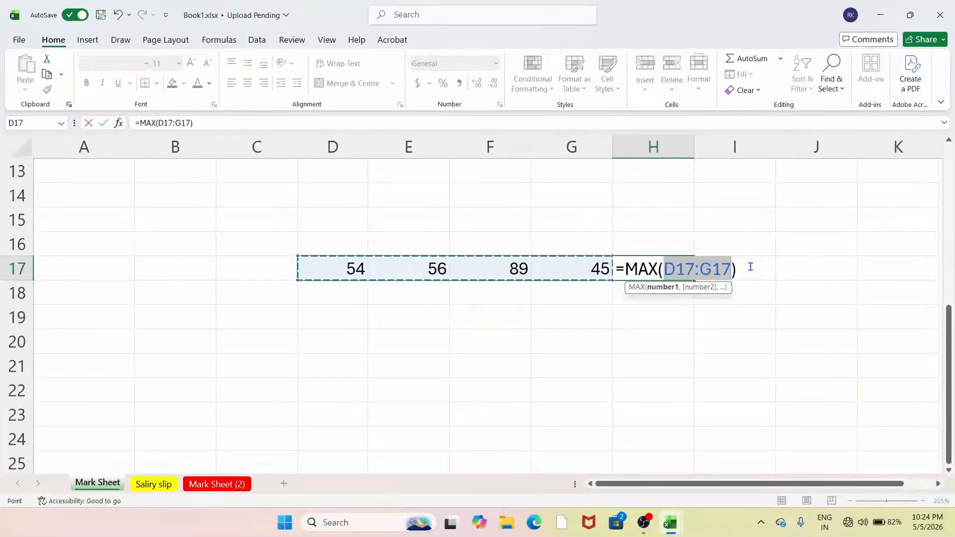
key("Return")
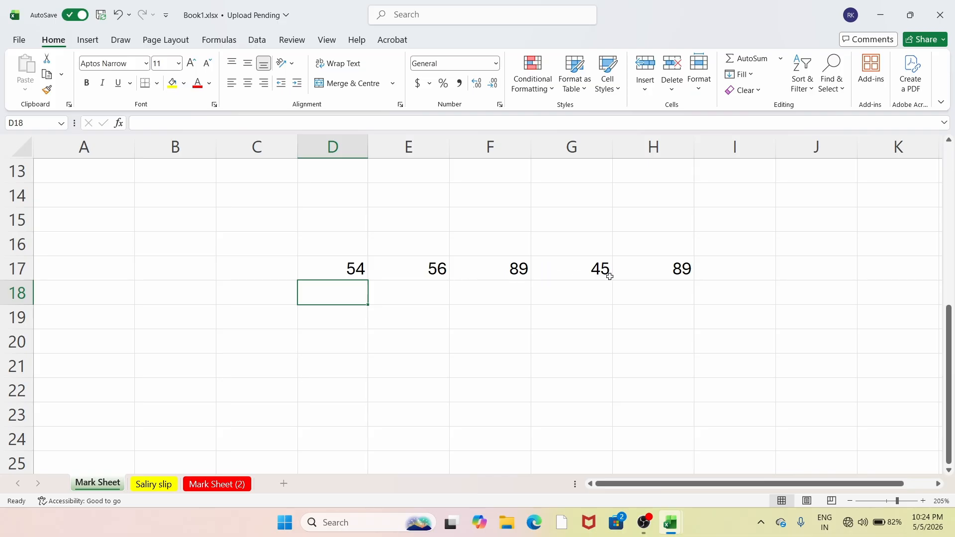
right_click(609, 146)
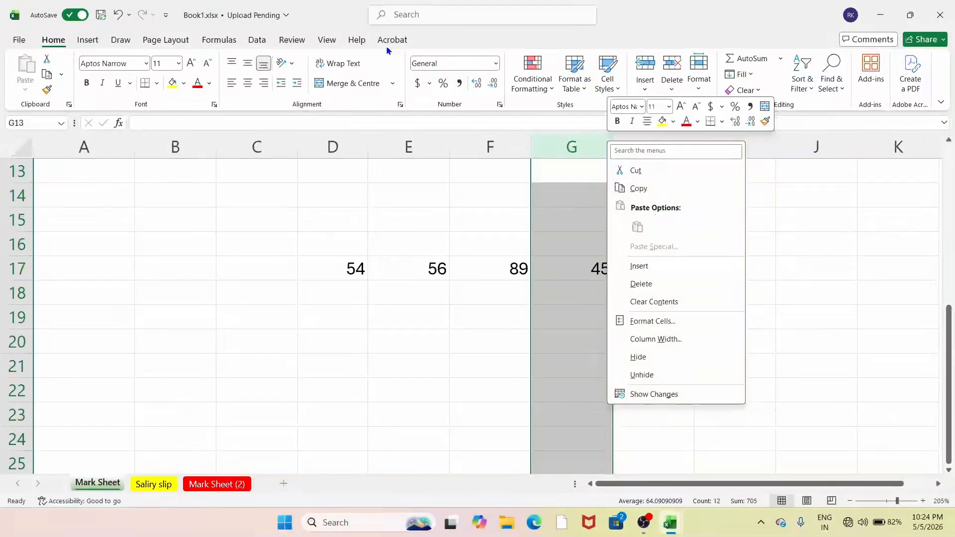
left_click(440, 320)
left_click(479, 300)
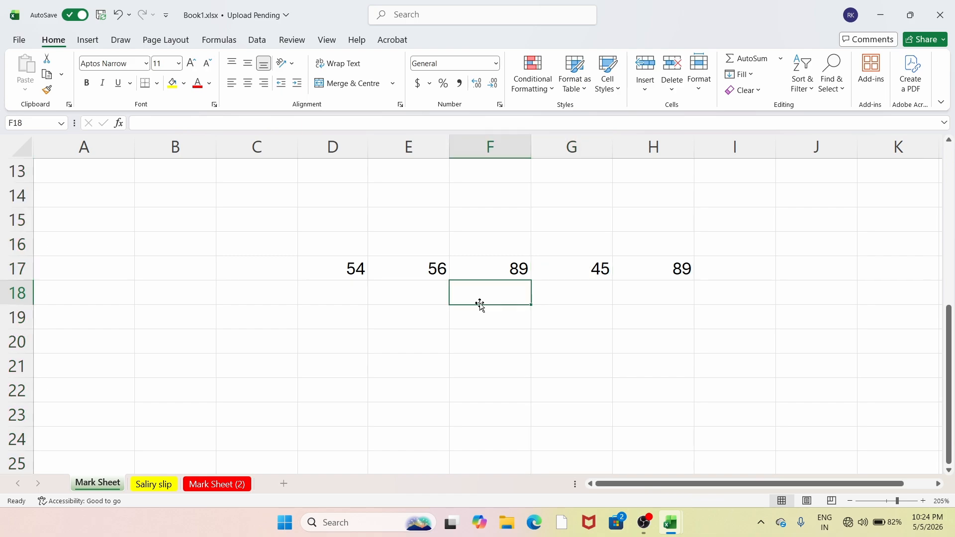
Step: Clear the Max formula from cell H17
left_click(689, 274)
key("ctrl+z")
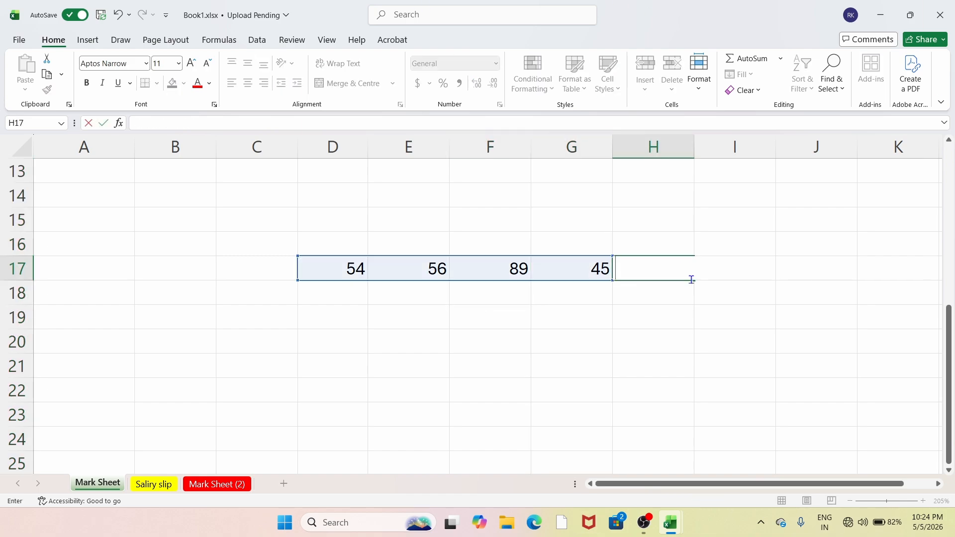
left_click(734, 366)
Step: Enter the formula =MAX(D17:G17) manually in cell H17 to find the highest sample number
left_click(655, 270)
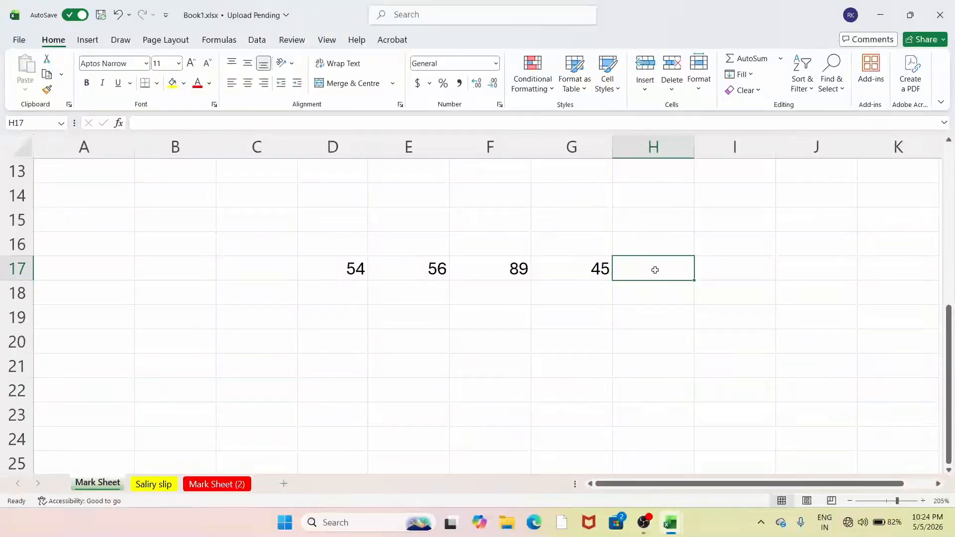
type("=")
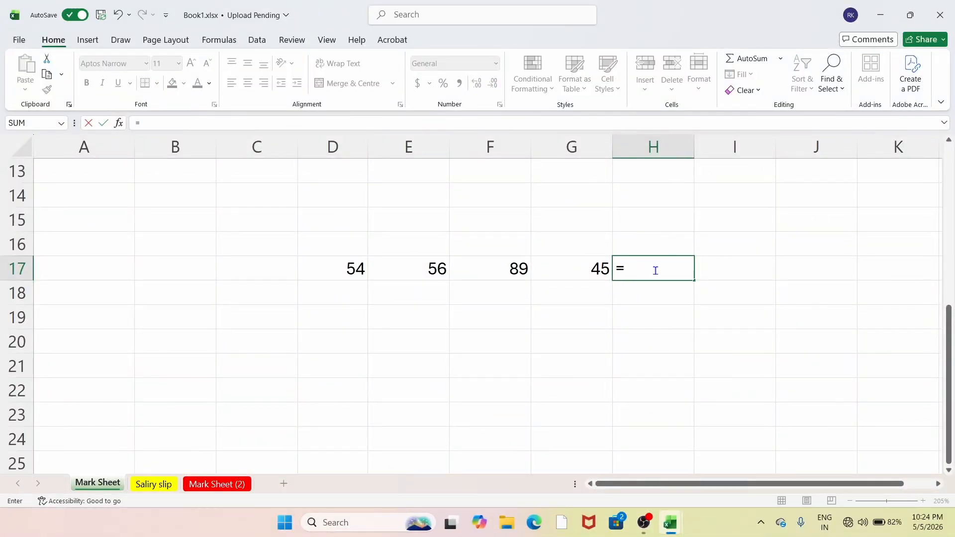
type("max")
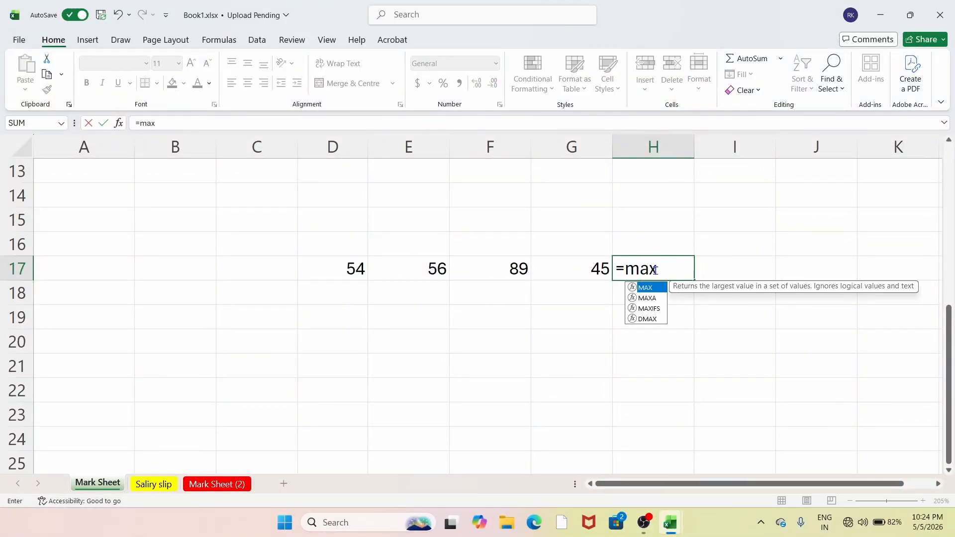
key("Tab")
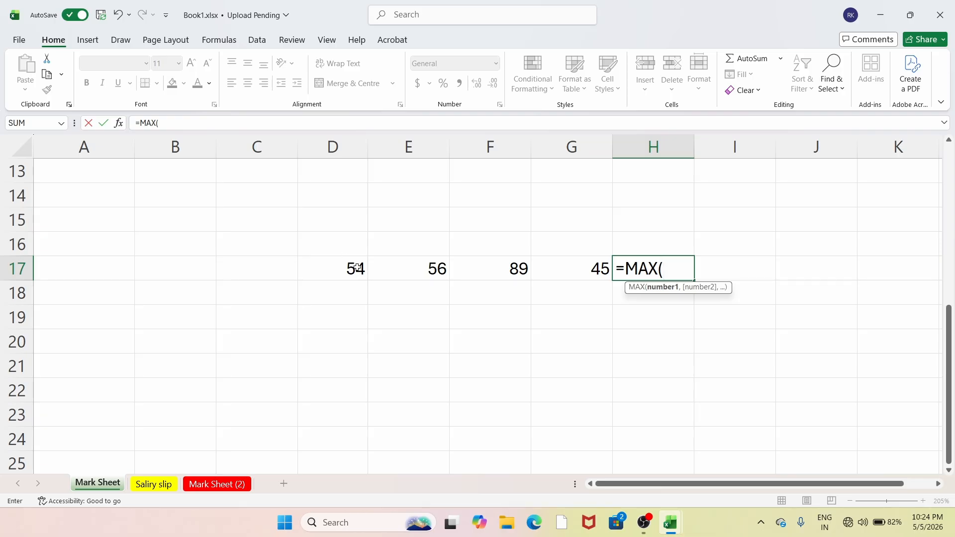
left_click_drag(357, 269, 555, 267)
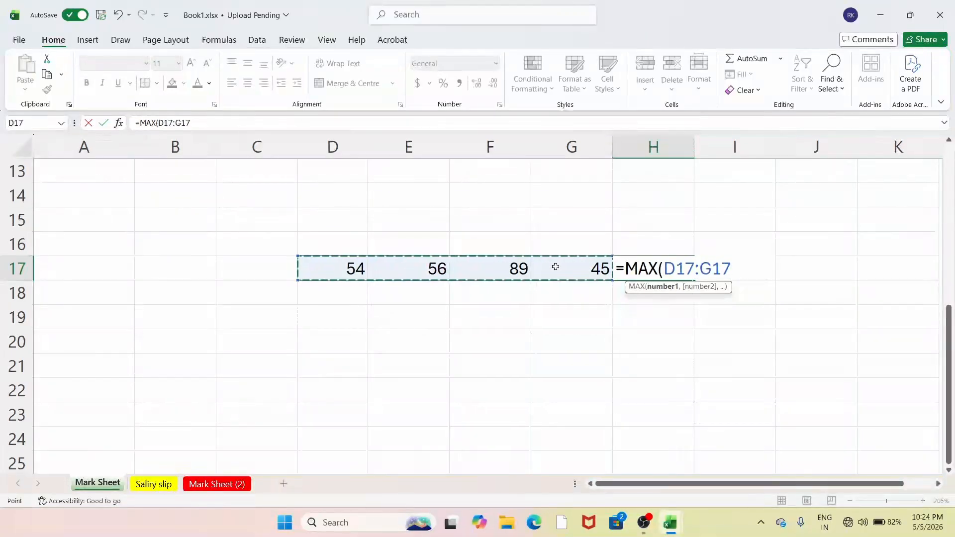
type(")")
key("Return")
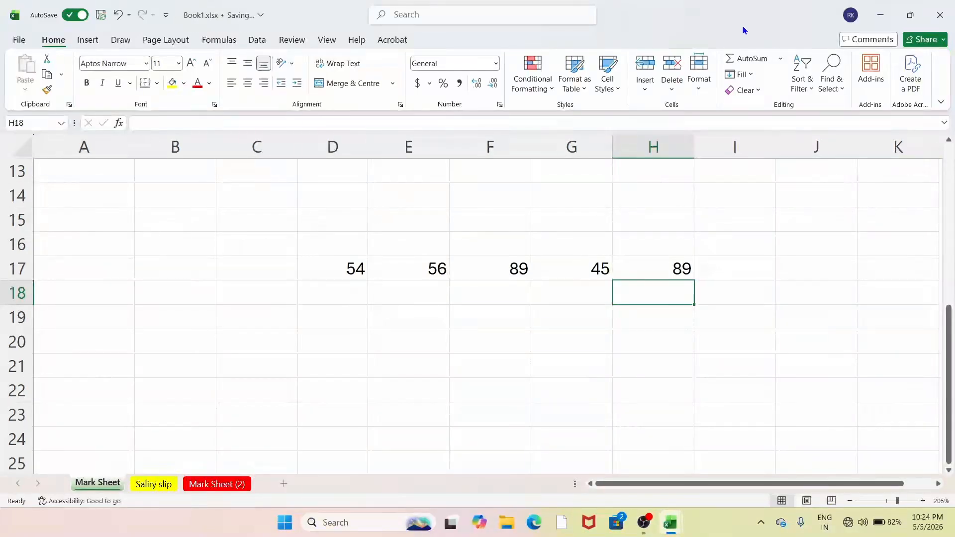
Step: Browse the Insert Function list from cell H18 and view the SUM function's arguments without applying them
left_click(781, 59)
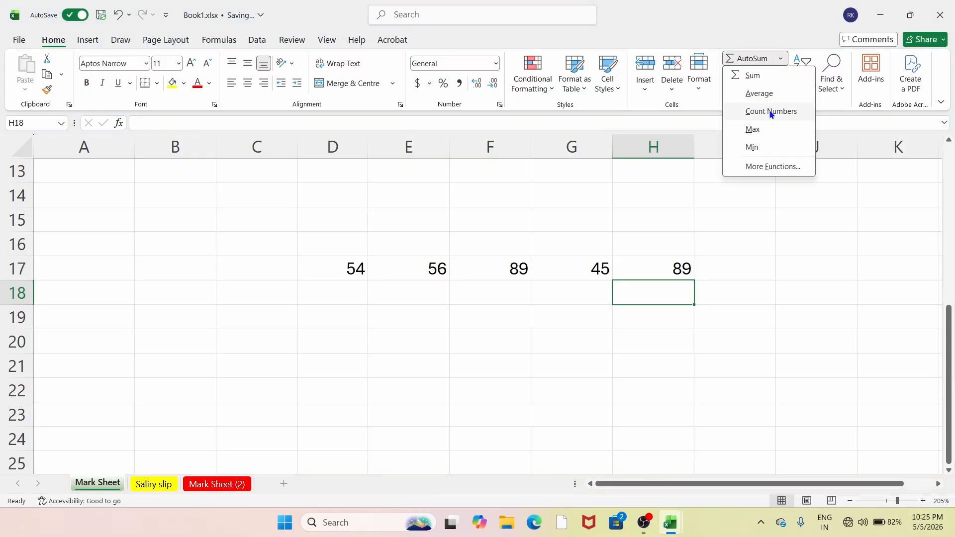
left_click(769, 168)
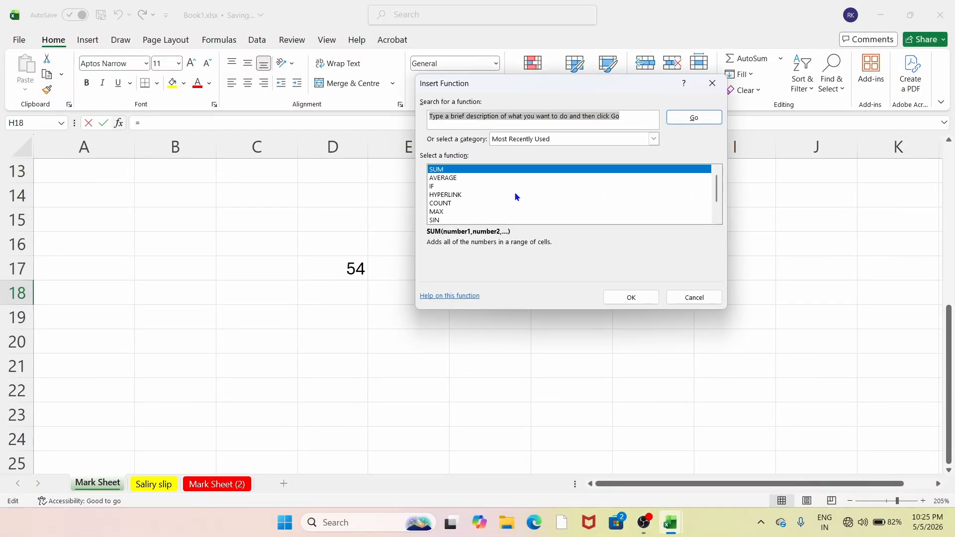
scroll(515, 192, "down", 1)
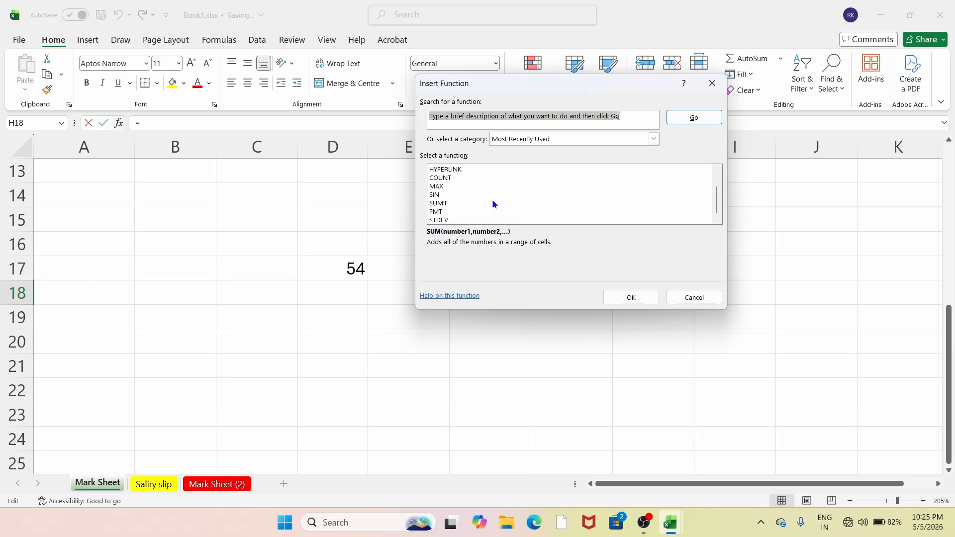
scroll(456, 211, "up", 1)
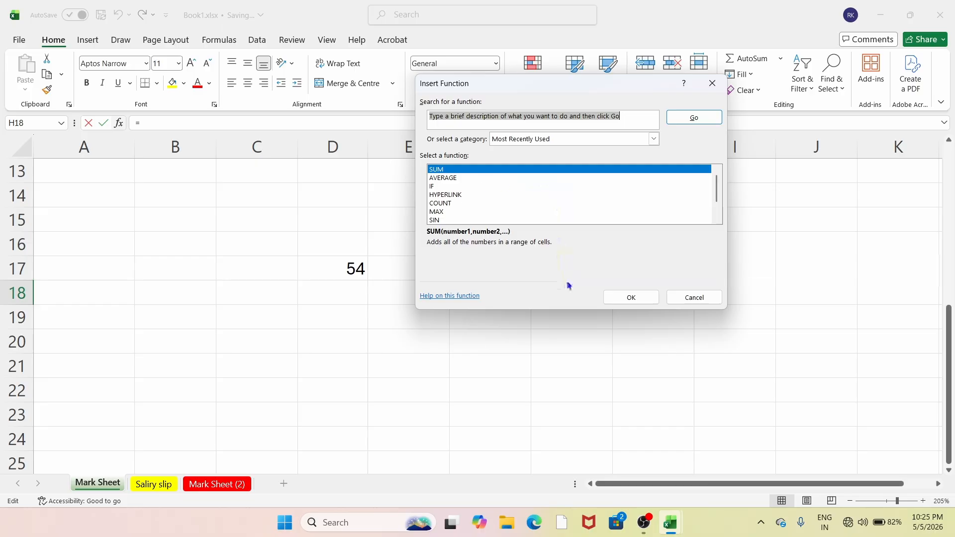
left_click(627, 297)
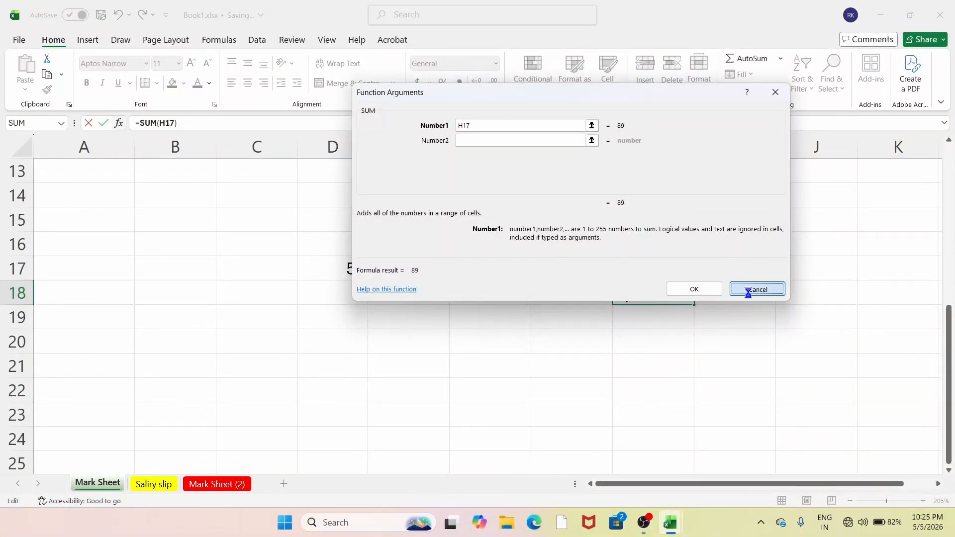
left_click(747, 289)
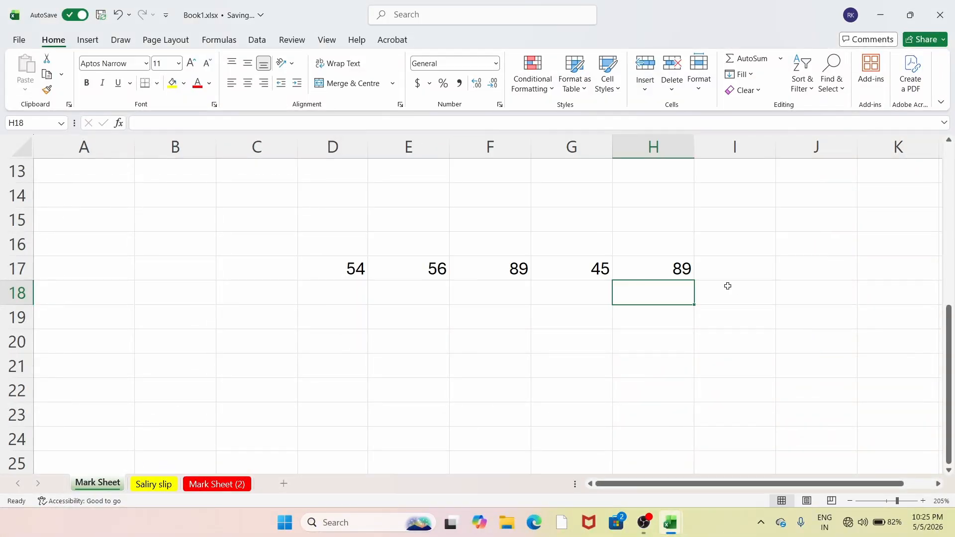
left_click(748, 74)
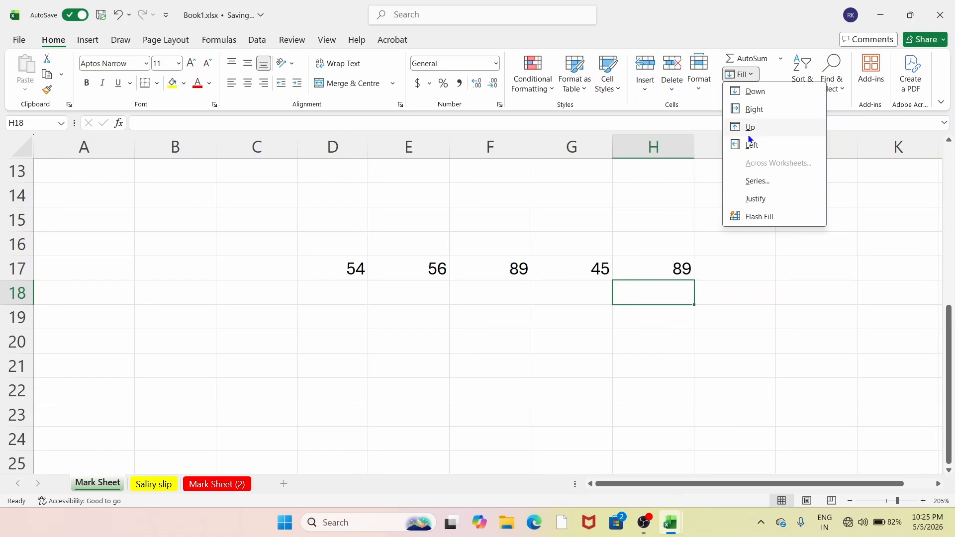
left_click(435, 368)
scroll(434, 371, "up", 4)
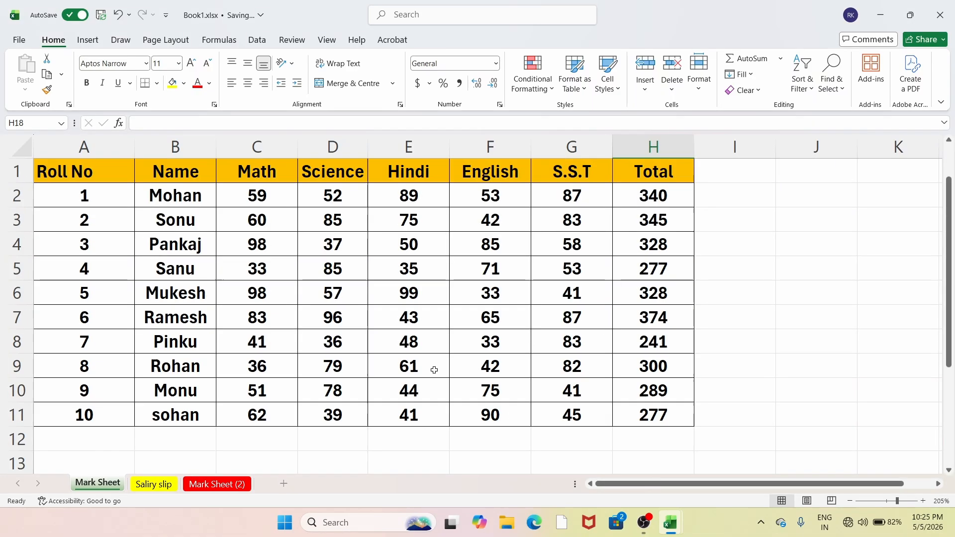
Step: Clear the sample numbers and the Max formula from cells D17 to H17
scroll(433, 369, "down", 3)
scroll(379, 349, "down", 2)
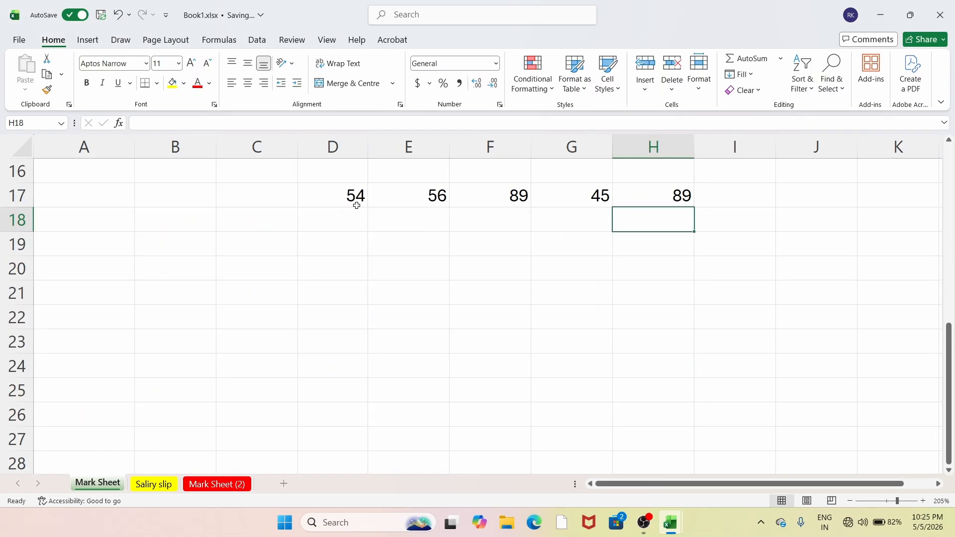
left_click_drag(357, 206, 681, 196)
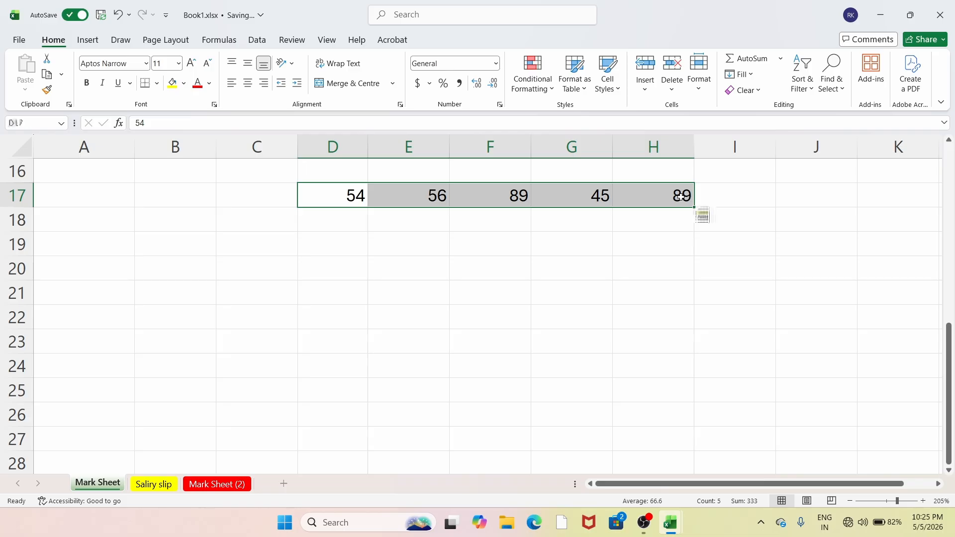
key("BackSpace")
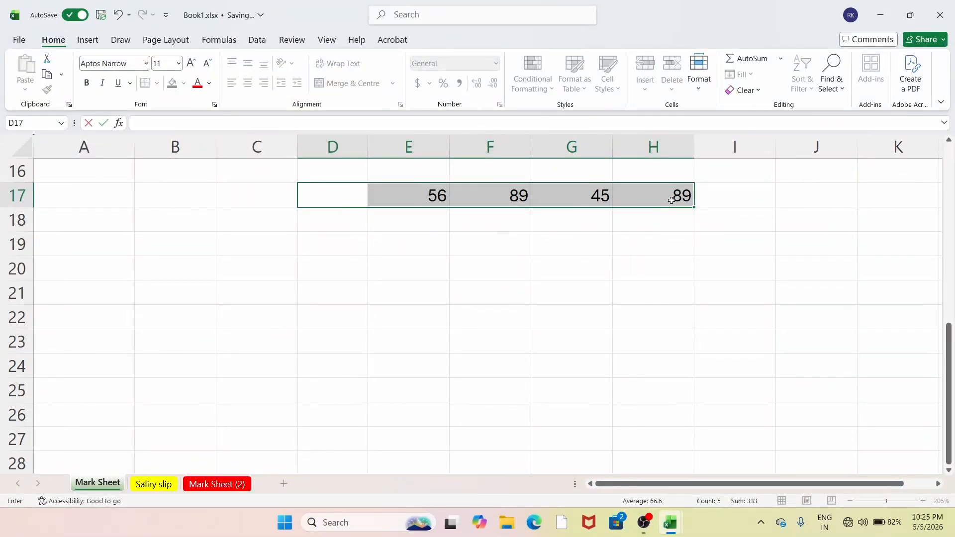
left_click(664, 237)
left_click_drag(433, 189, 646, 199)
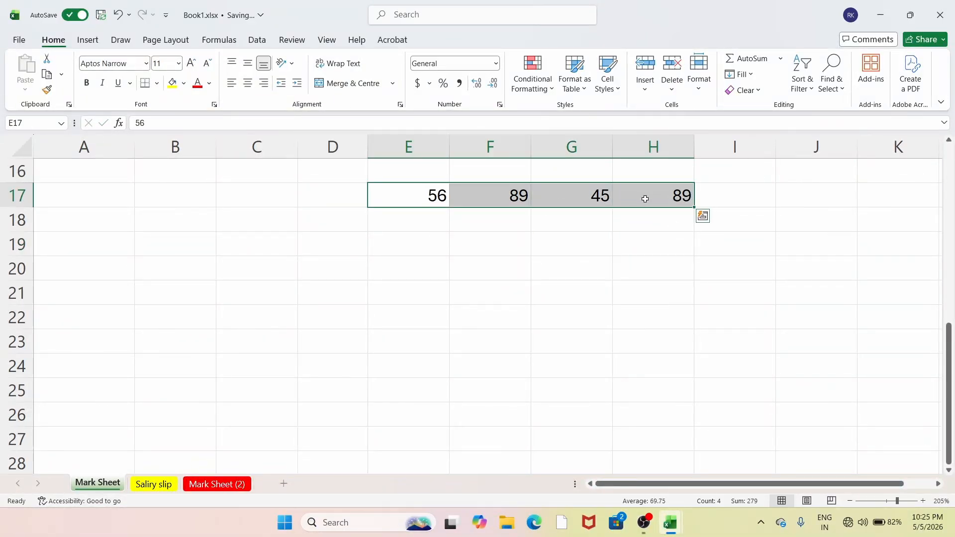
key("Delete")
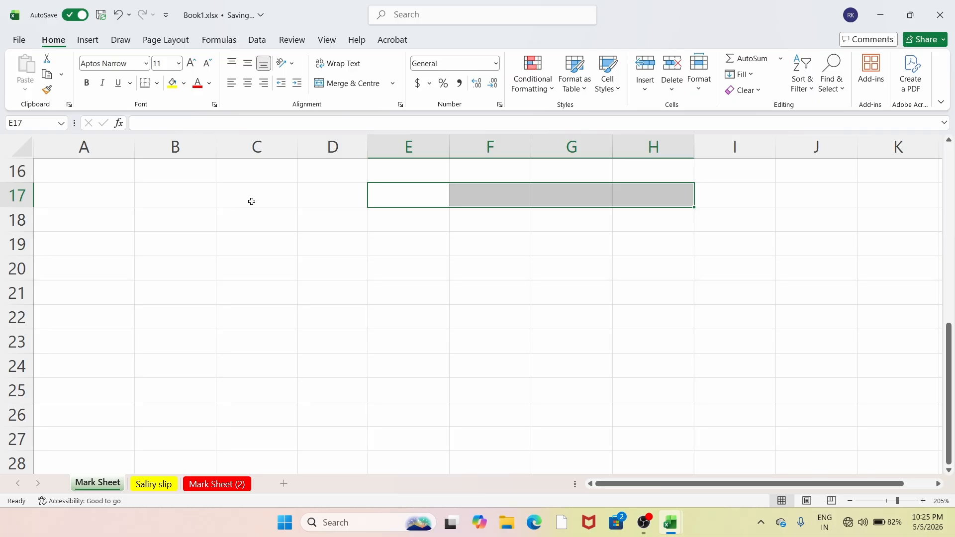
left_click_drag(252, 201, 553, 337)
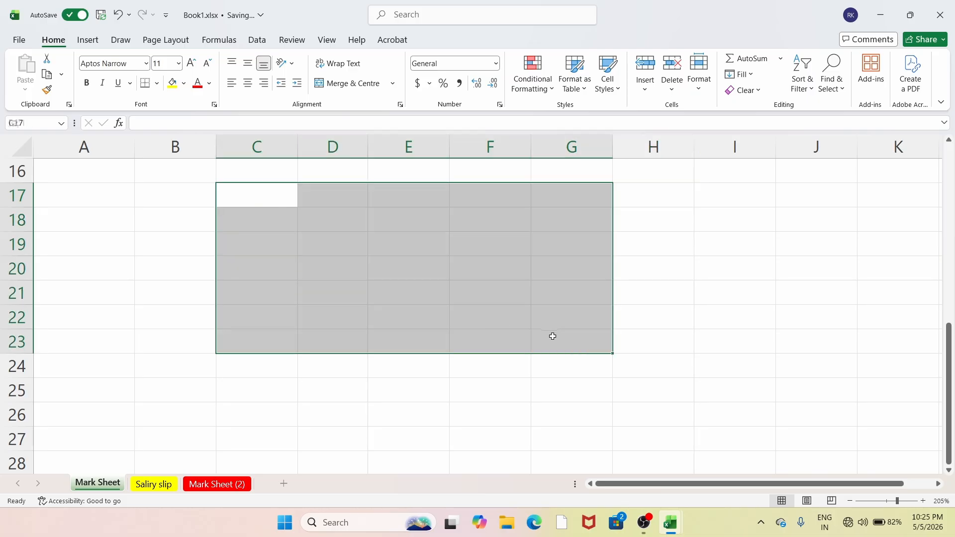
type("=rand")
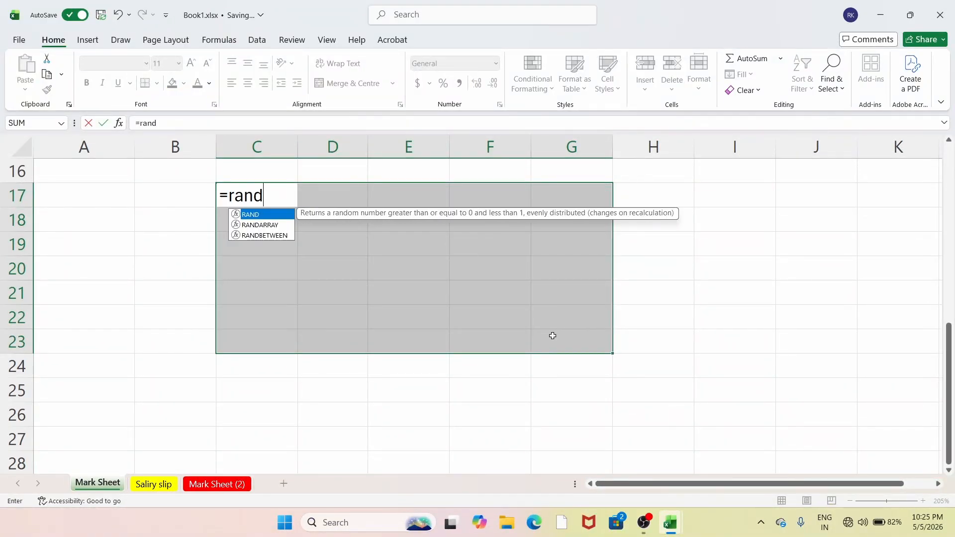
key("Left")
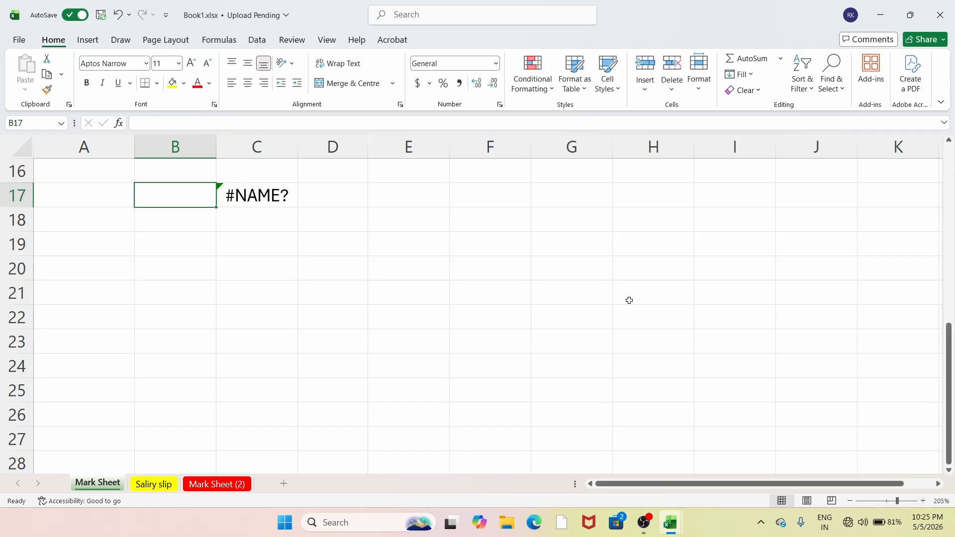
left_click(245, 191)
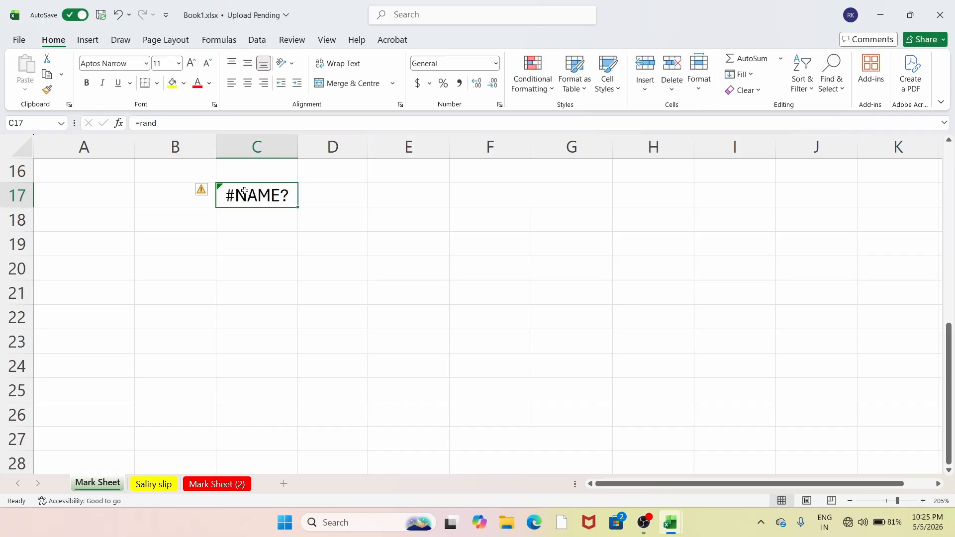
key("Delete")
left_click(247, 234)
Step: With the range C17:G23 selected, enter a RANDBETWEEN formula in C17 with 33 as the bottom and 99 as the top limit
left_click_drag(243, 185, 549, 347)
type("=ra")
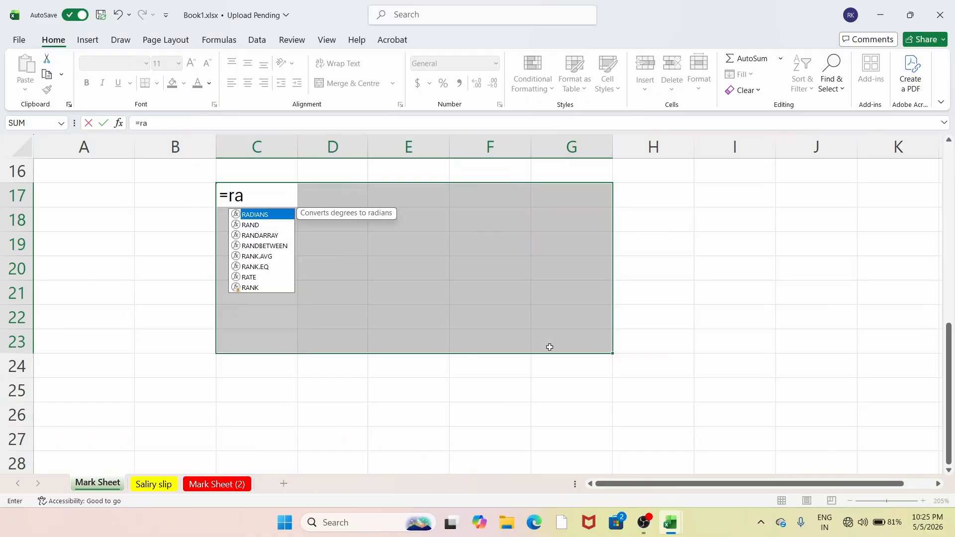
type("nd")
key("Down")
key("Down")
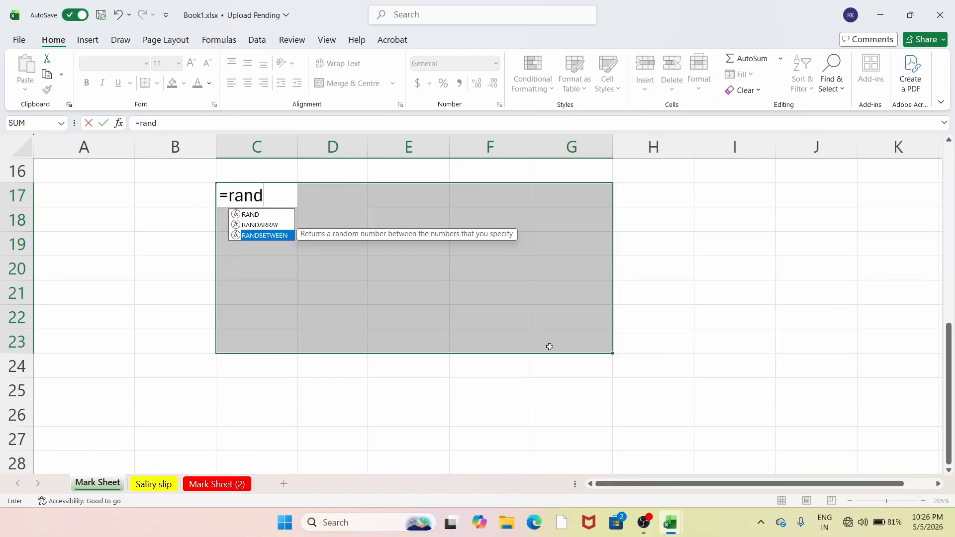
key("Tab")
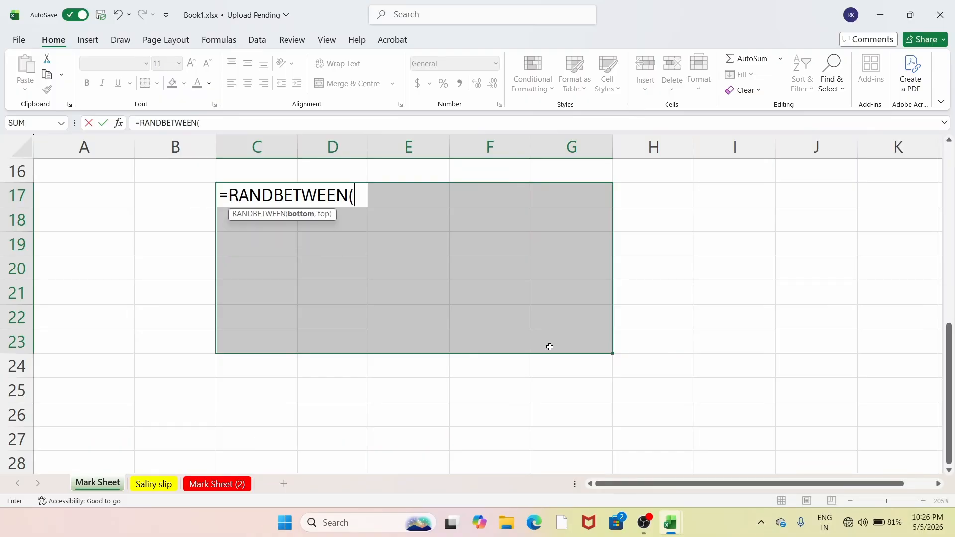
type("33,")
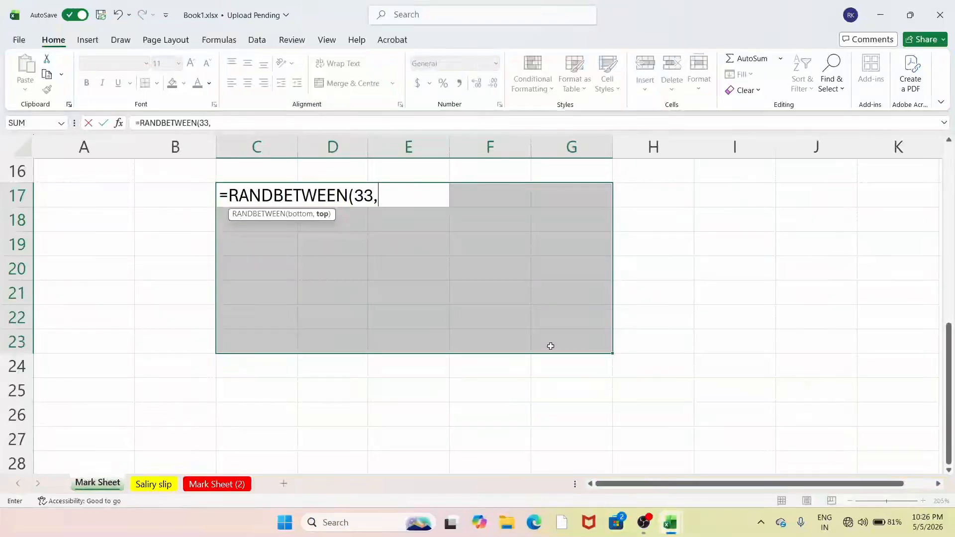
type("99")
key("Return")
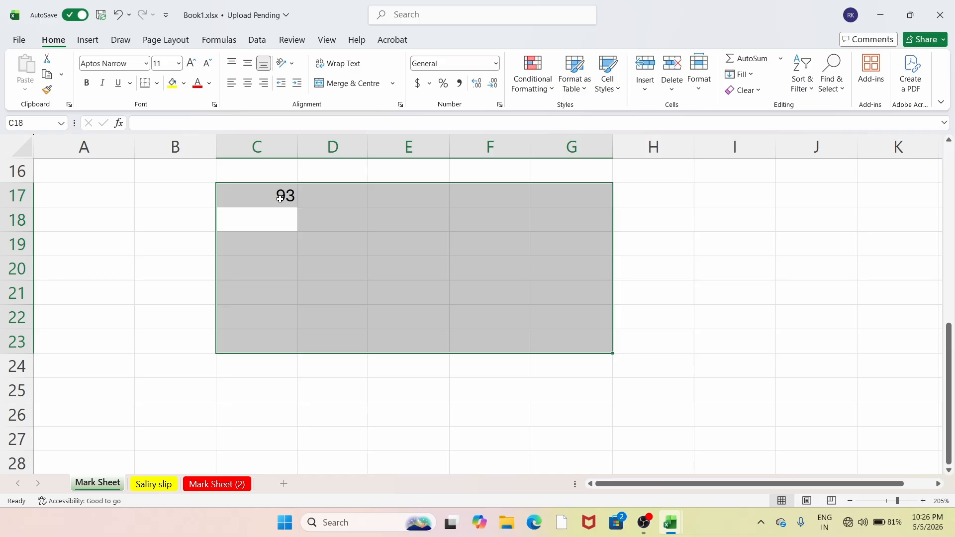
Step: Fill the range C17:G22 with the formula =RANDBETWEEN(33,99)
left_click(155, 267)
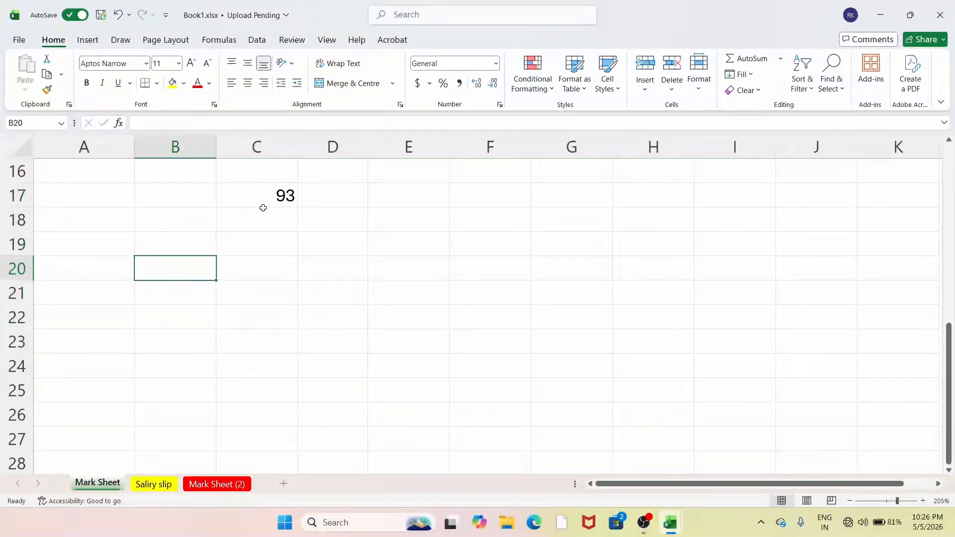
left_click(276, 198)
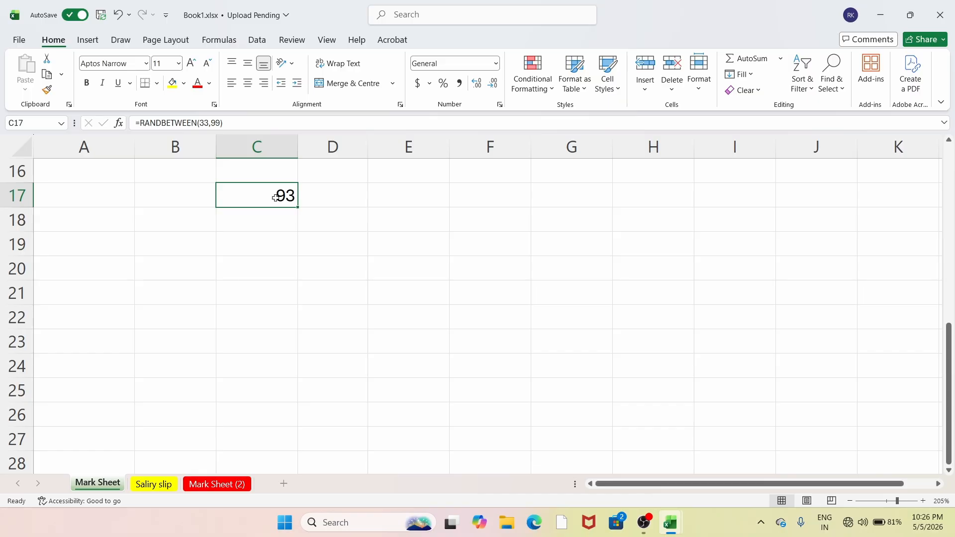
left_click_drag(279, 198, 584, 317)
left_click(223, 123)
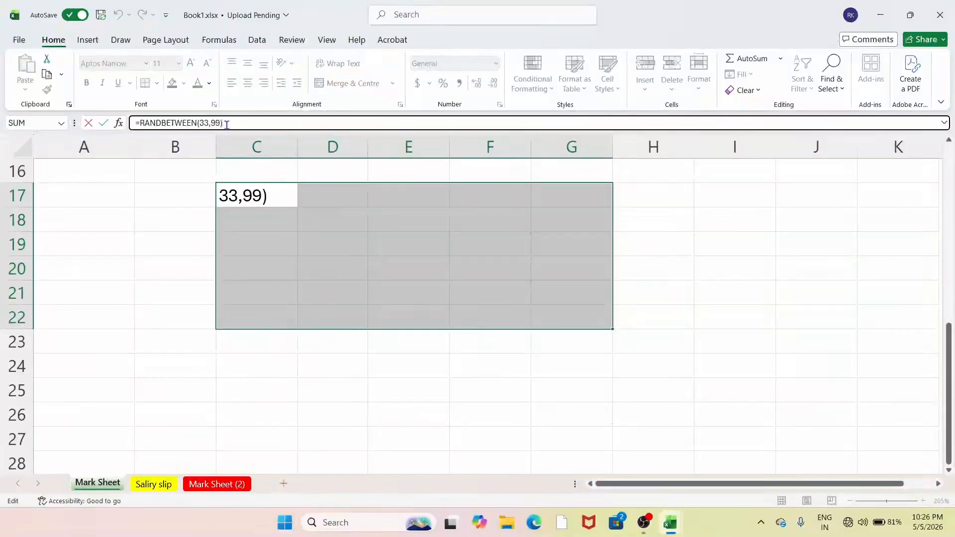
key("ctrl+Return")
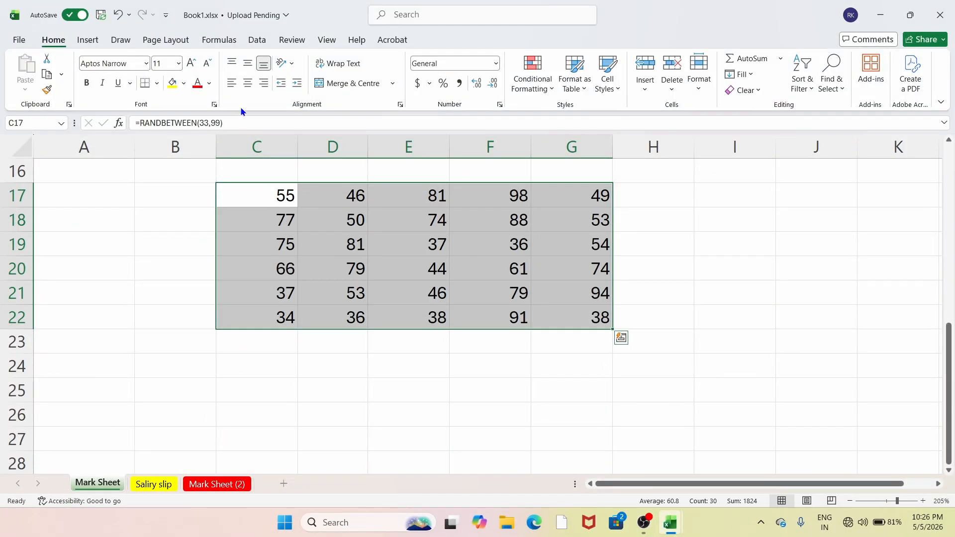
left_click(426, 213)
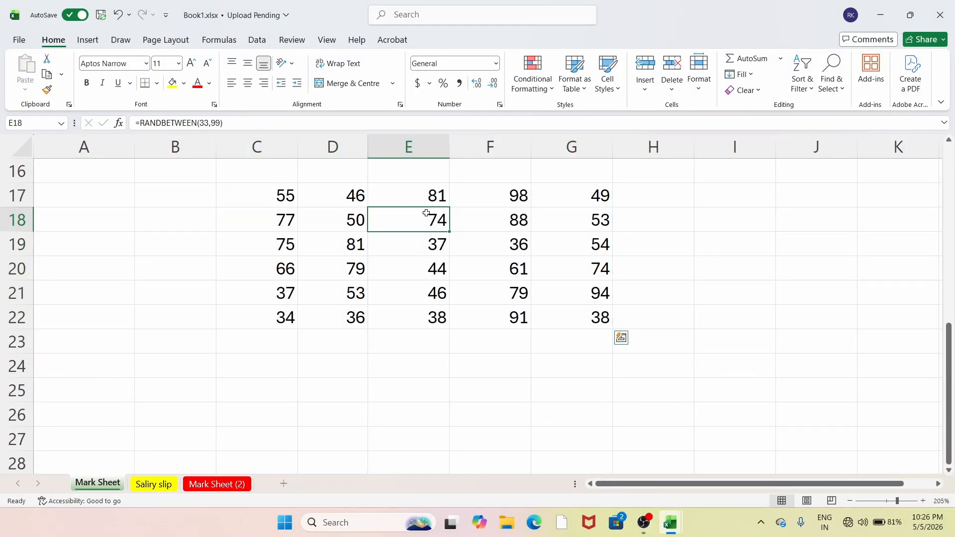
Step: Copy C17:G22 and paste it over itself as values only, replacing the random-number formulas with fixed numbers
left_click(281, 195)
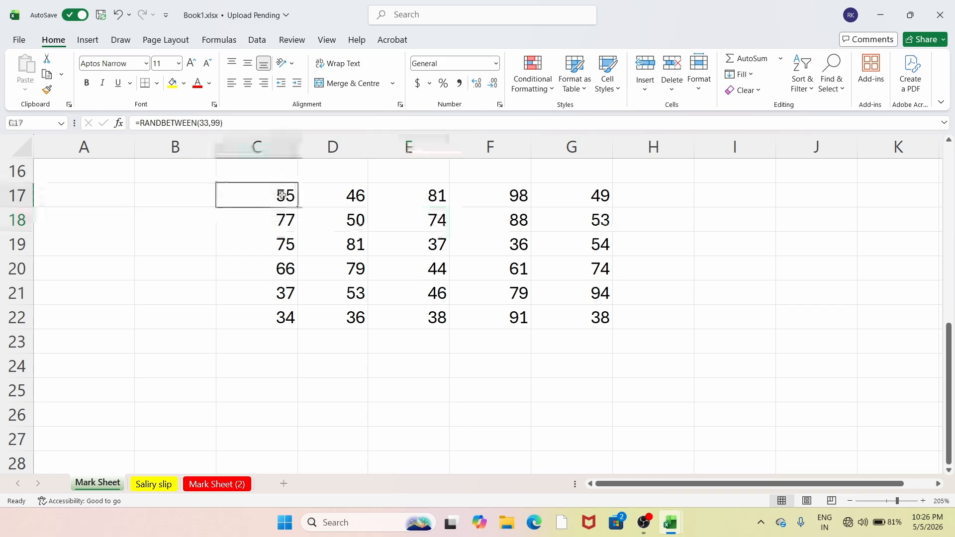
left_click_drag(281, 195, 573, 322)
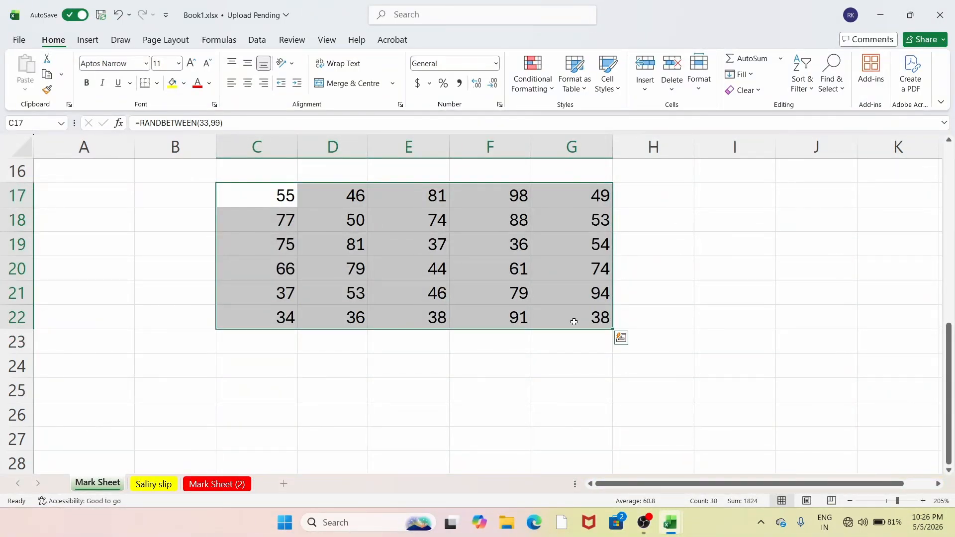
key("ctrl+c")
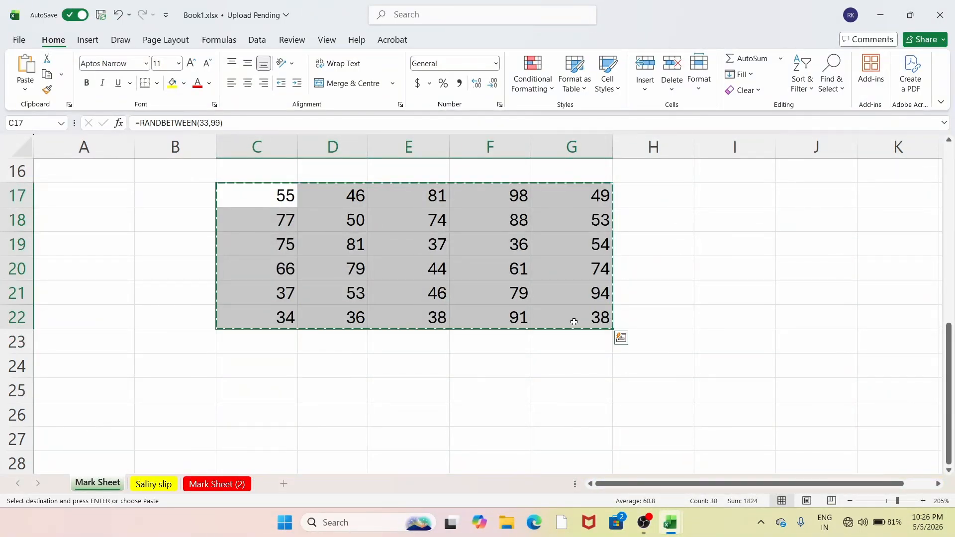
key("alt")
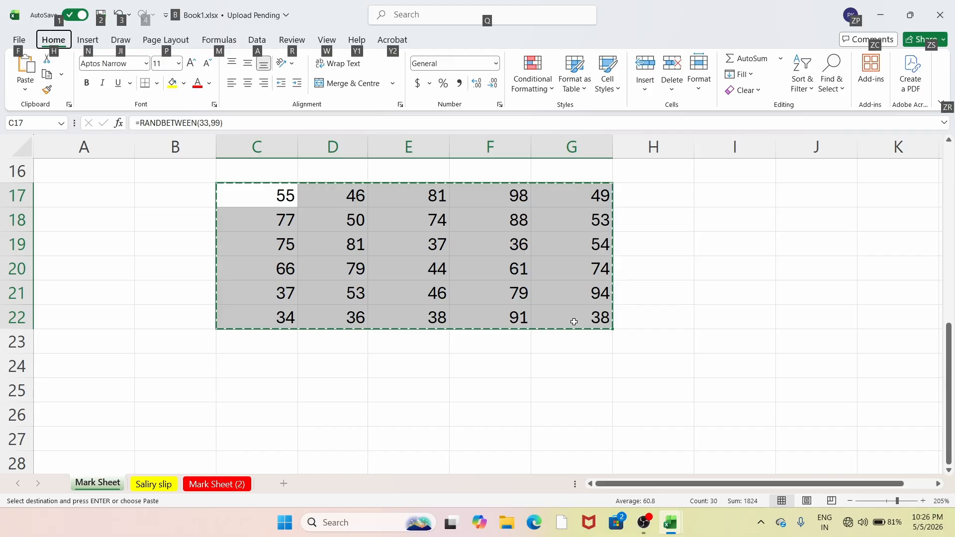
key("e")
key("s")
key("v")
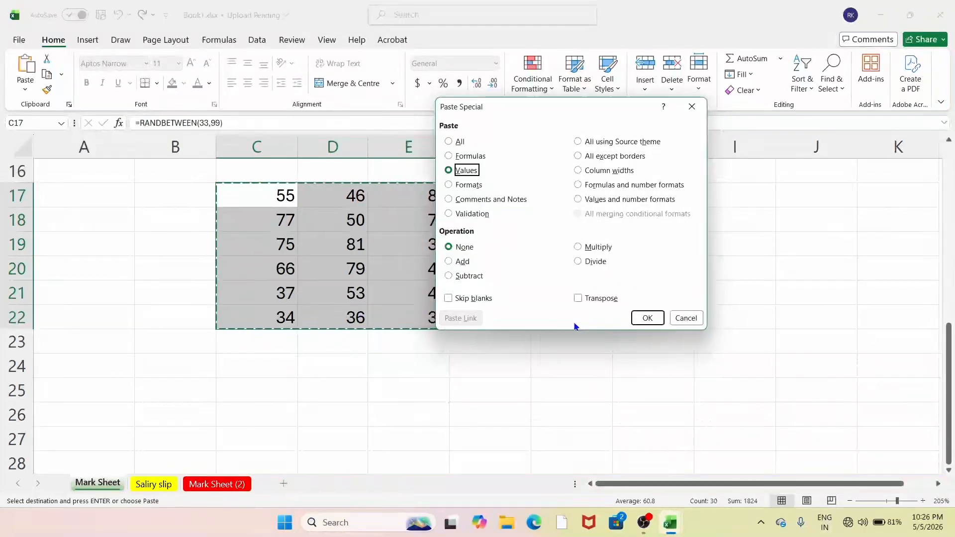
key("Return")
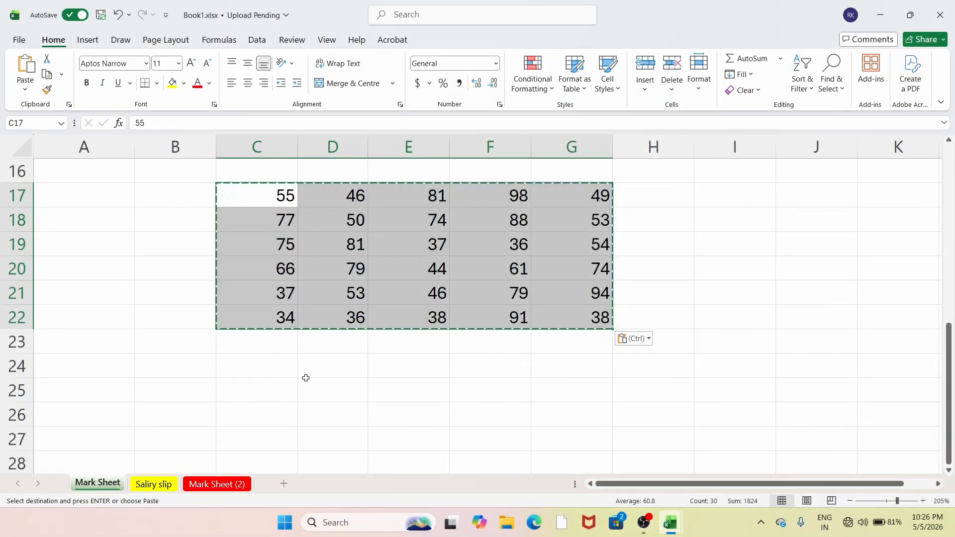
left_click(306, 382)
Step: Use Fill Down on cell E21 to copy the value from the cell above it
left_click(414, 263)
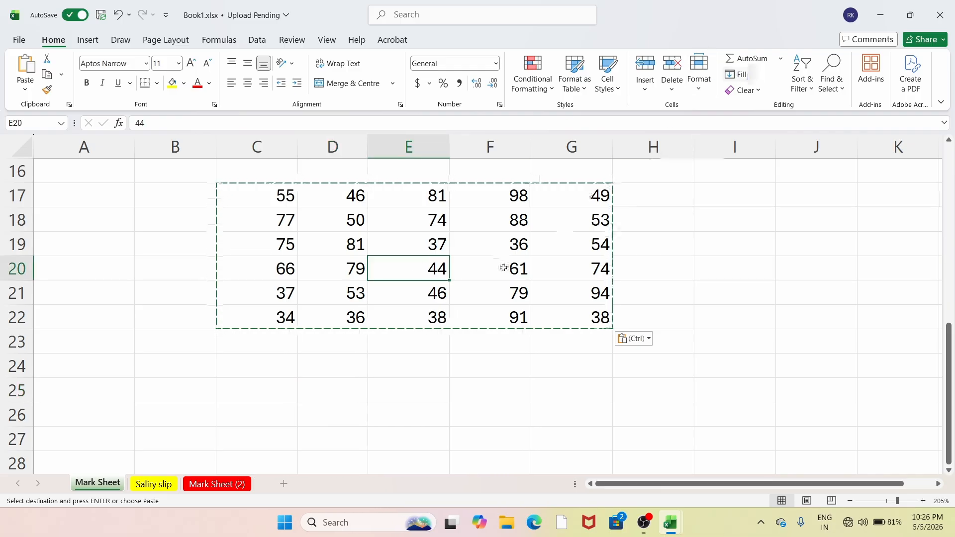
left_click(751, 76)
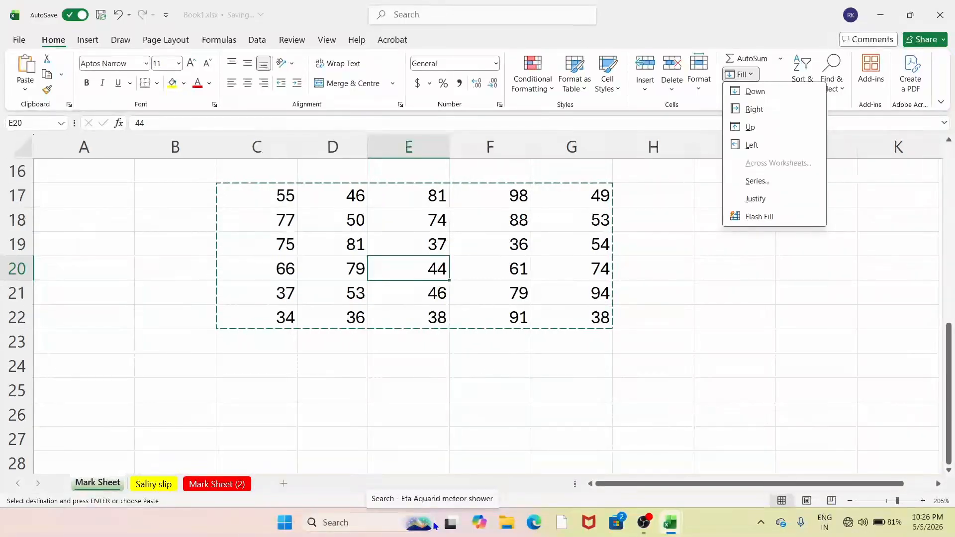
left_click(437, 299)
left_click(436, 298)
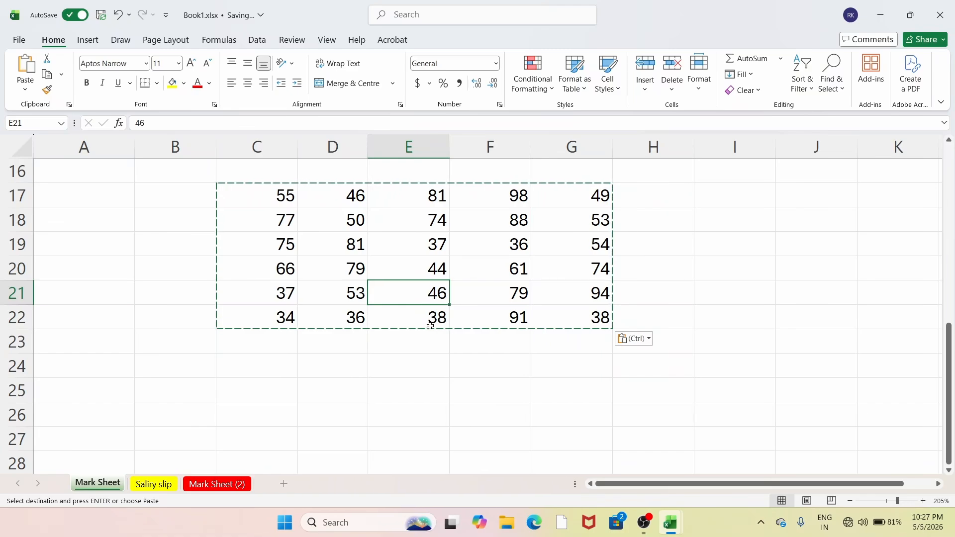
left_click(438, 267)
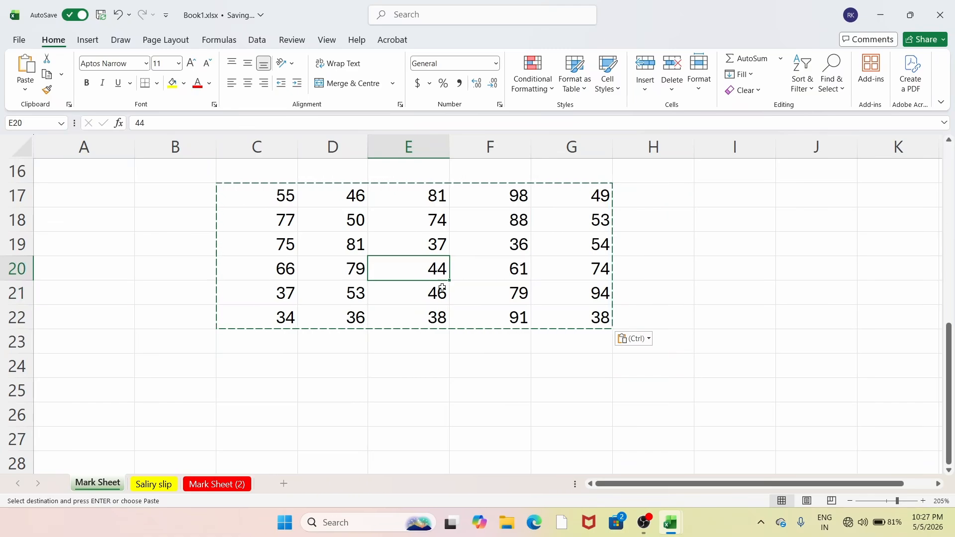
left_click(442, 291)
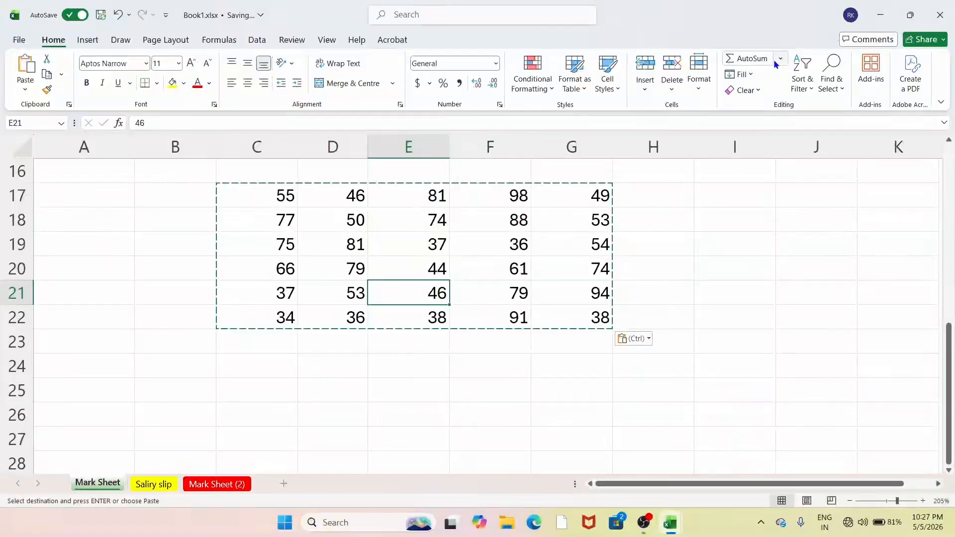
left_click(753, 76)
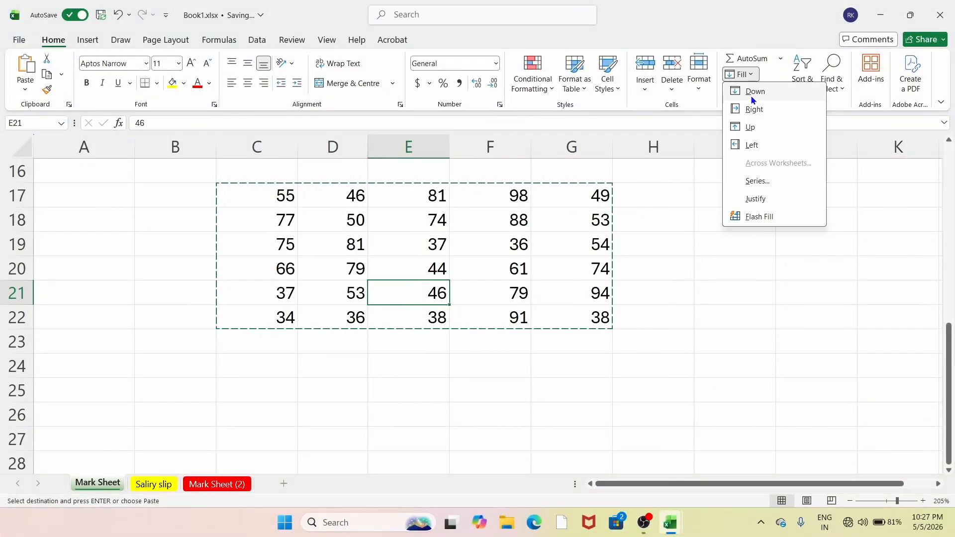
left_click(752, 96)
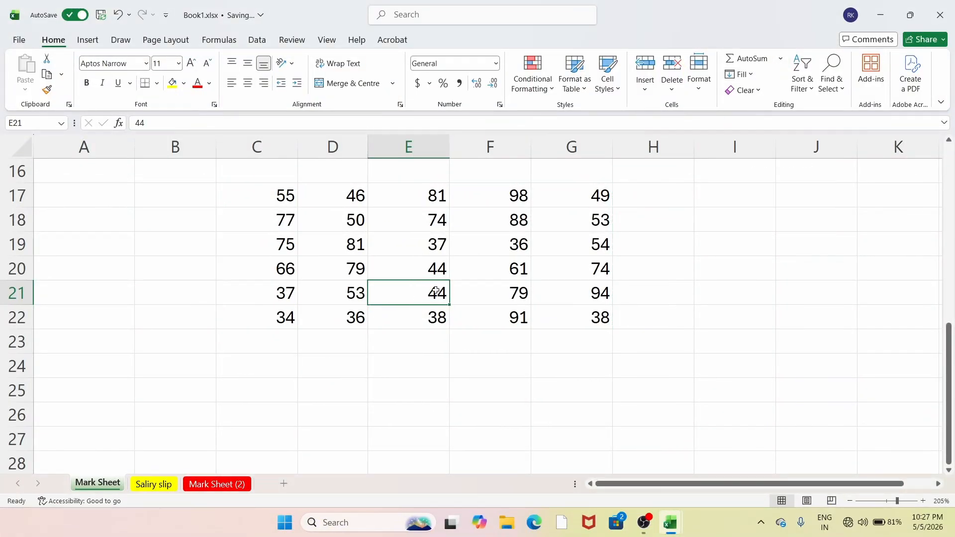
Step: Use Fill Right on cell F20 to copy the value from neighbouring cell E20
left_click(514, 275)
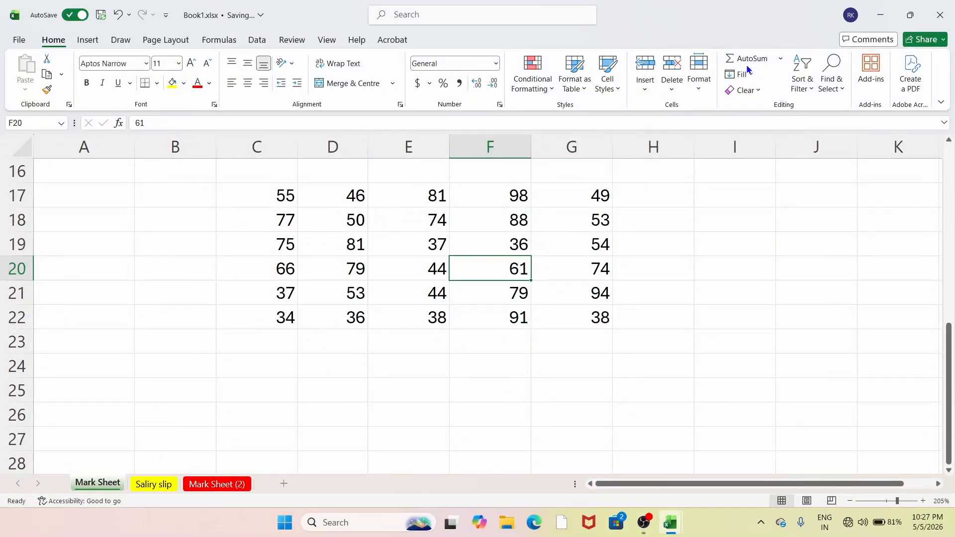
left_click(779, 60)
left_click(708, 190)
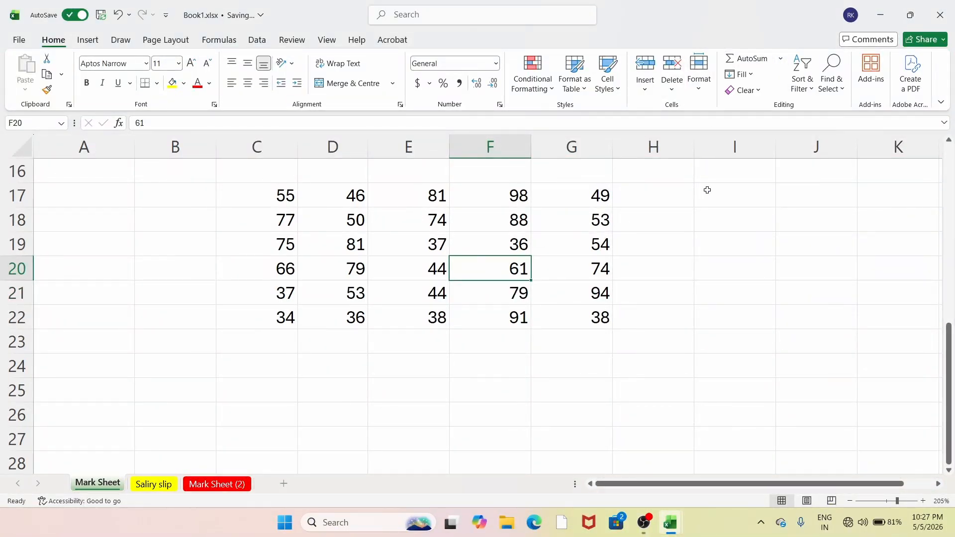
left_click(741, 74)
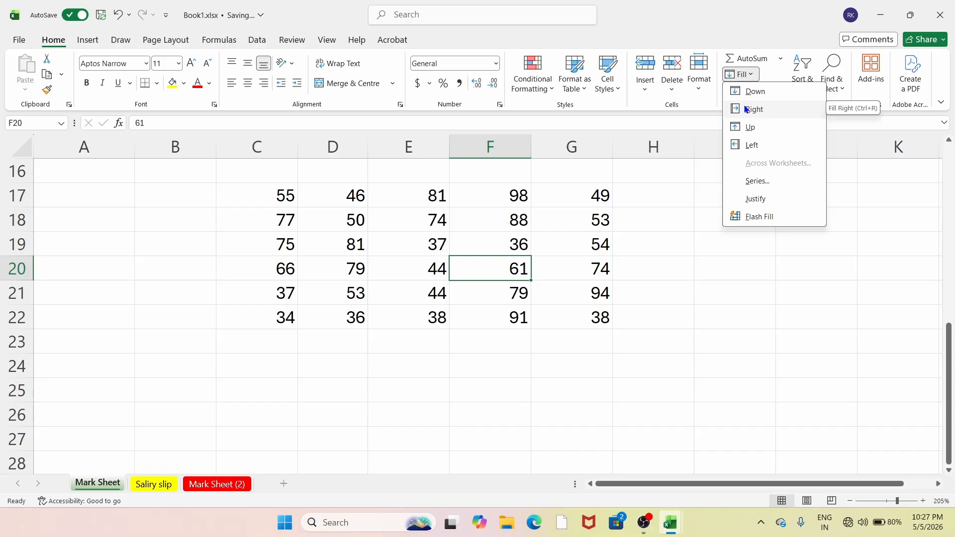
key("Escape")
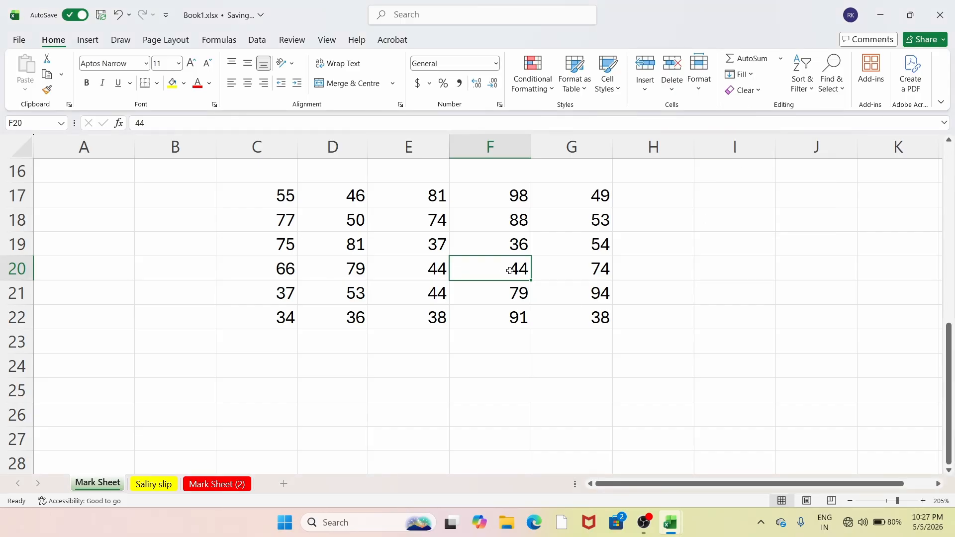
Step: Fill cell F18 leftward from G18, and refill it upward from F19
left_click(520, 216)
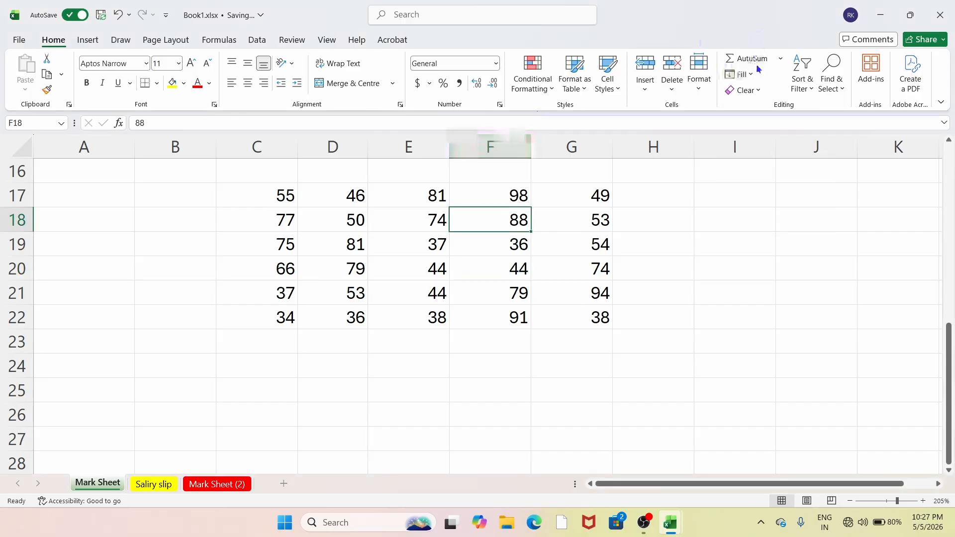
left_click(740, 74)
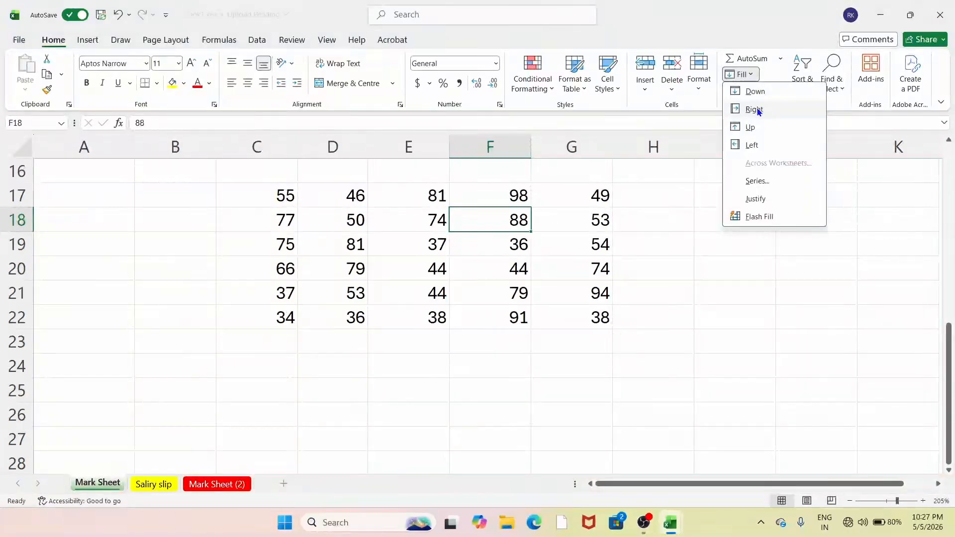
left_click(751, 144)
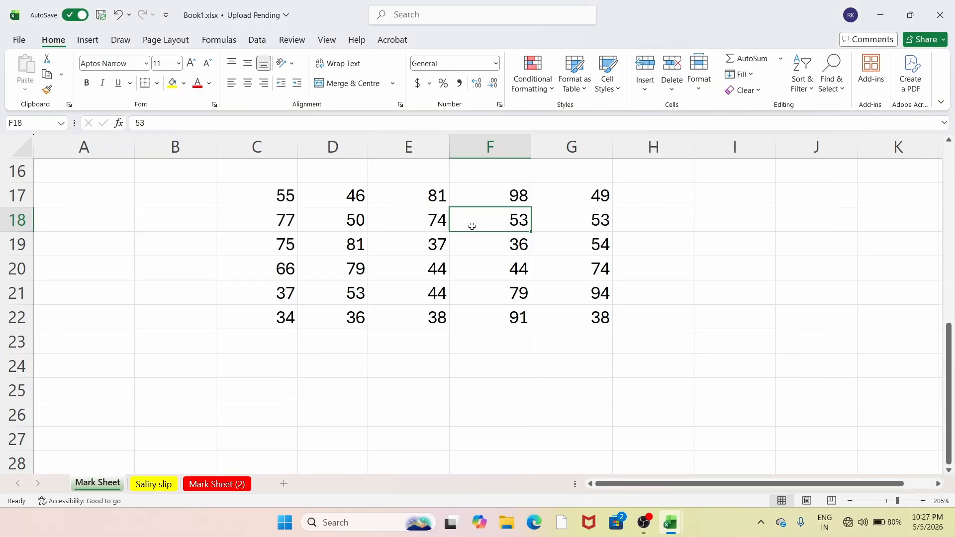
left_click(745, 77)
left_click(744, 129)
Step: Enter 1 in cell A27, in the empty area below the number block
left_click(740, 74)
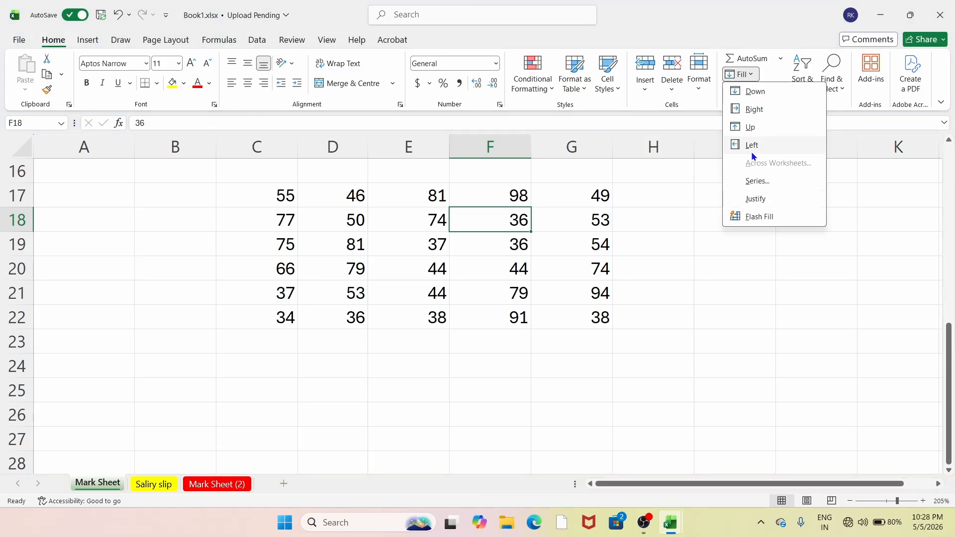
scroll(326, 329, "down", 1)
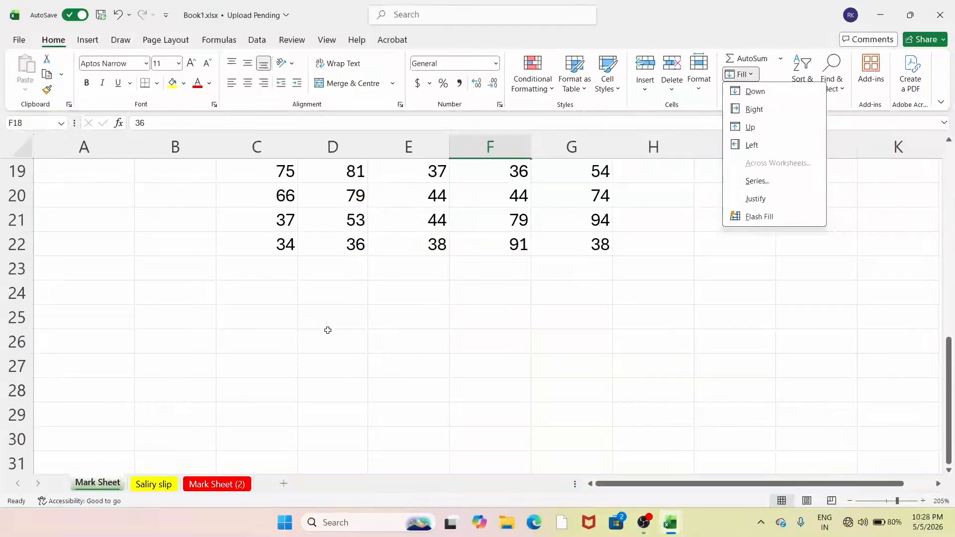
scroll(327, 328, "up", 1)
scroll(55, 282, "down", 2)
scroll(65, 258, "down", 1)
left_click(94, 224)
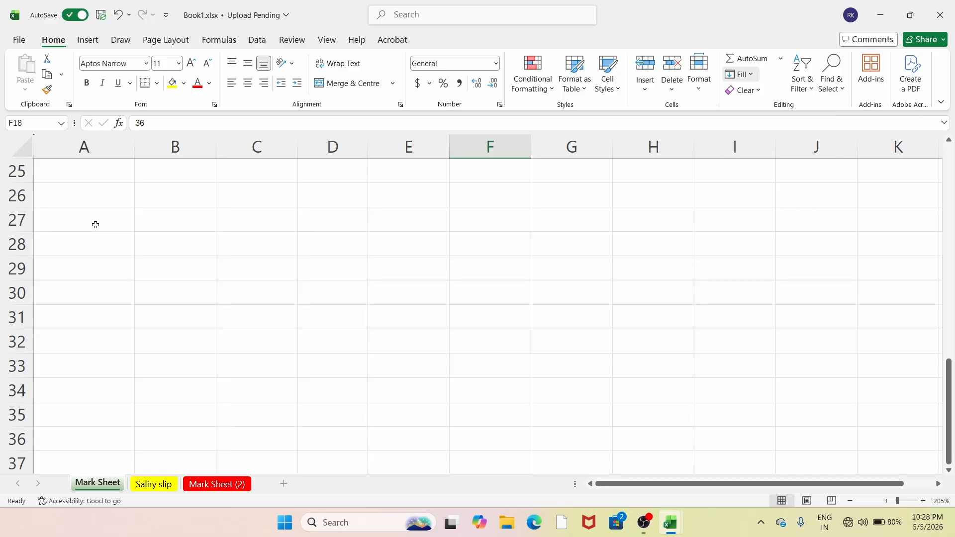
left_click(98, 224)
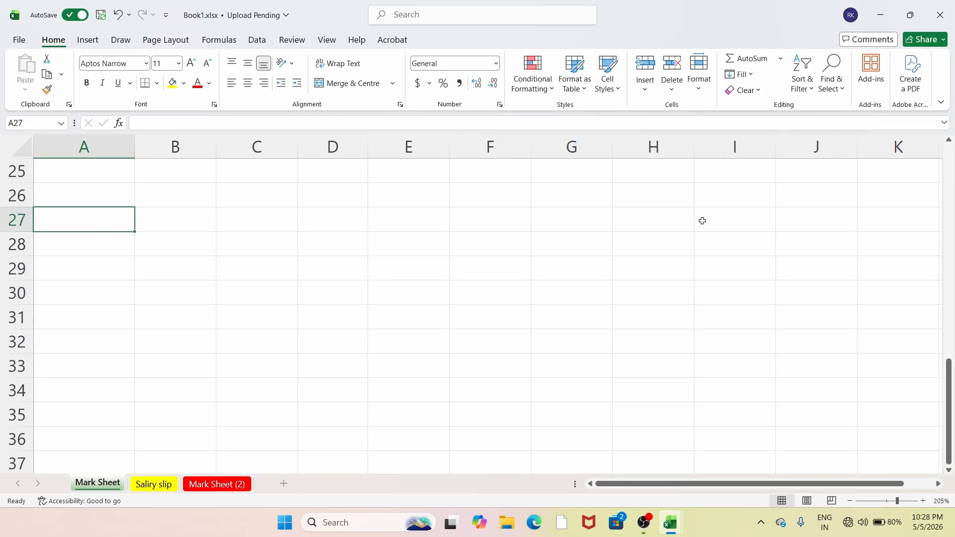
type("1")
key("Return")
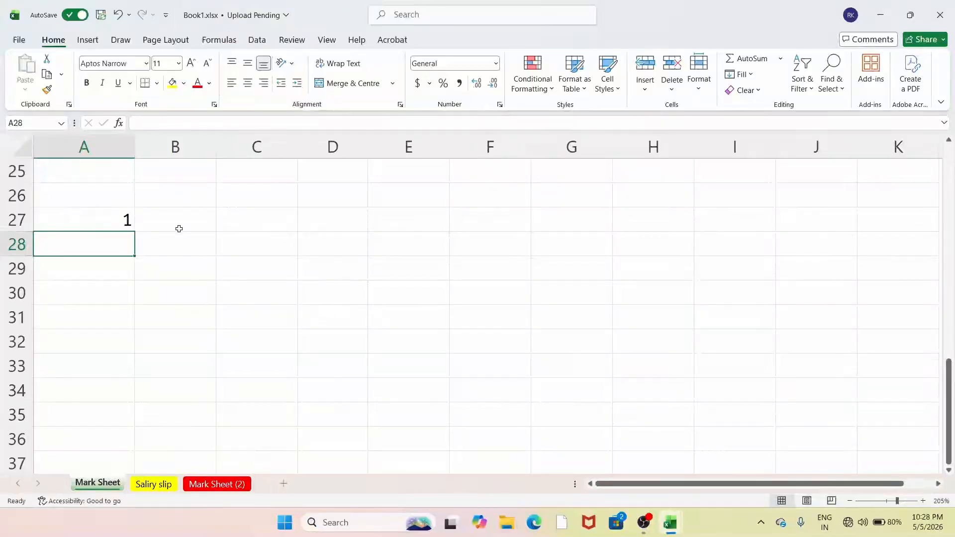
Step: Fill a linear series down column A from A27 with step value 1 and stop value 10
left_click(95, 220)
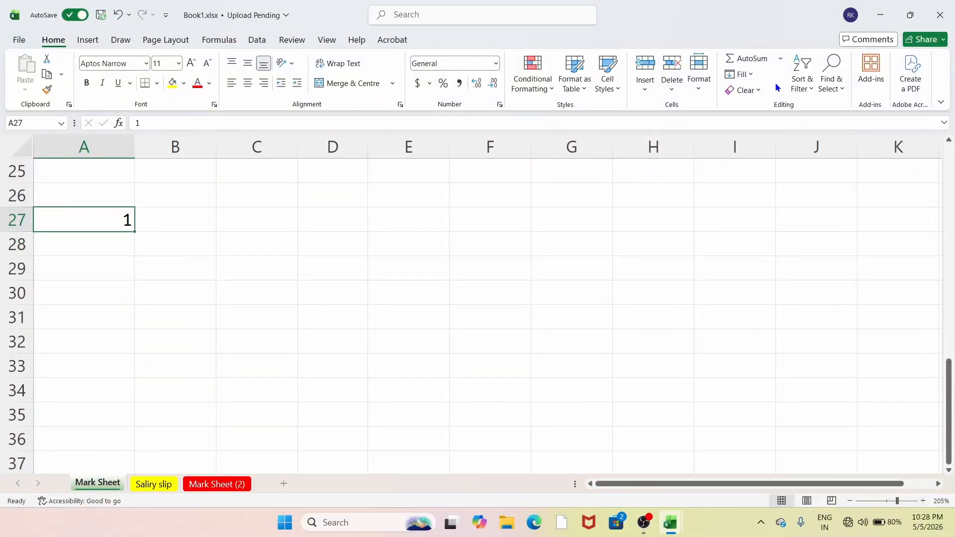
left_click(748, 76)
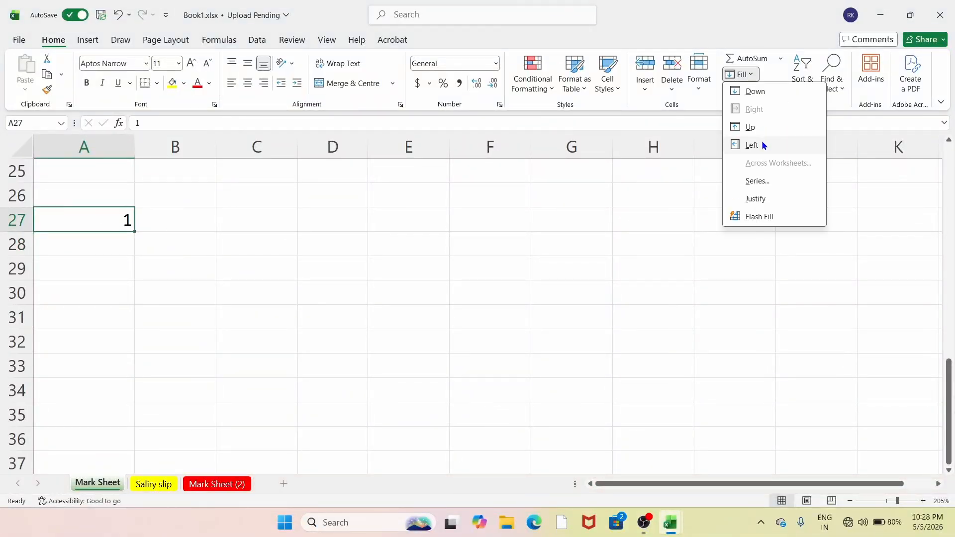
left_click(759, 181)
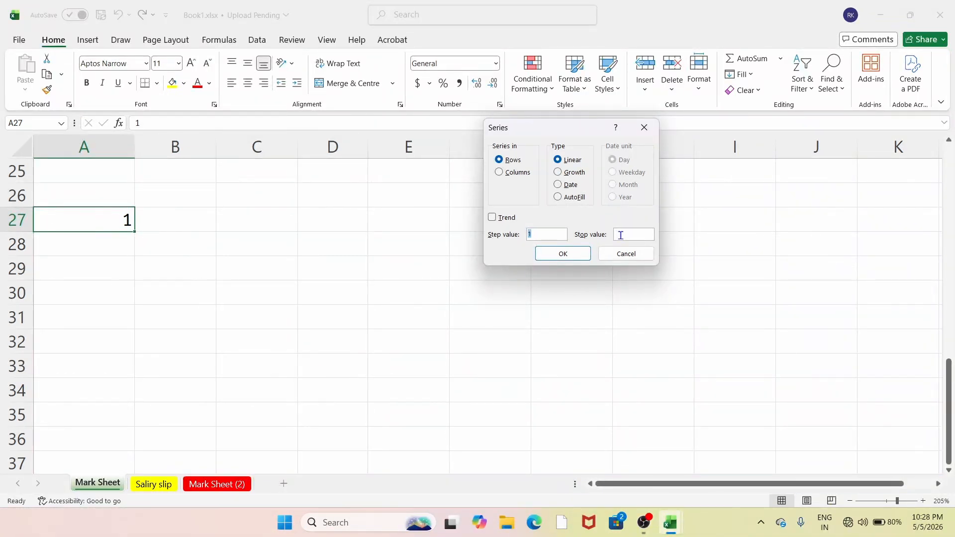
left_click(539, 235)
key("Tab")
type("10")
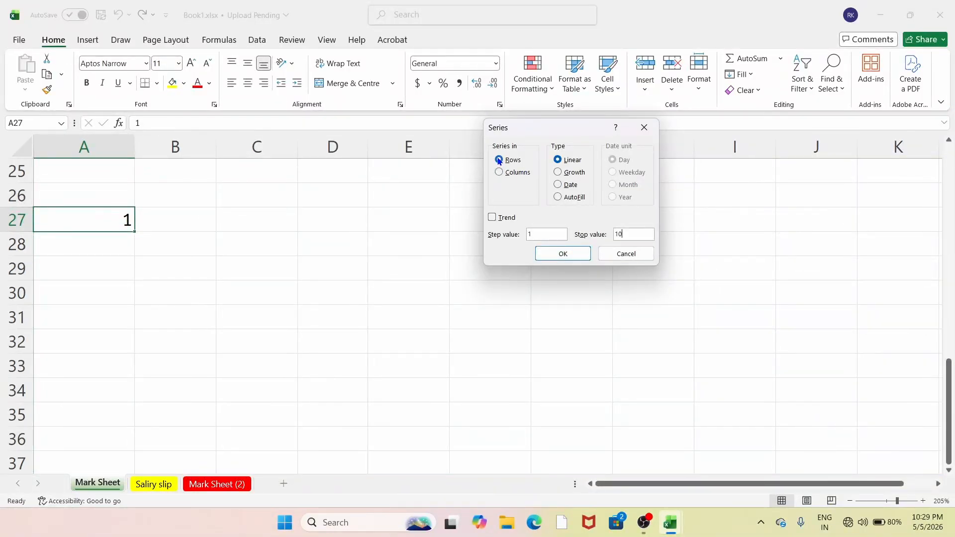
left_click(499, 172)
left_click(565, 256)
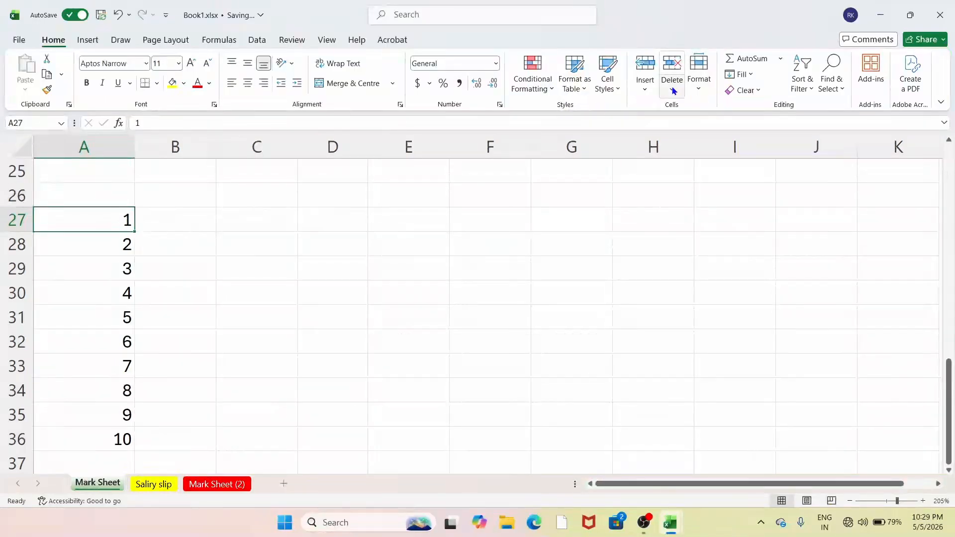
Step: Fill a linear series across row 27 from A27 with step value 1 and stop value 10
left_click(699, 80)
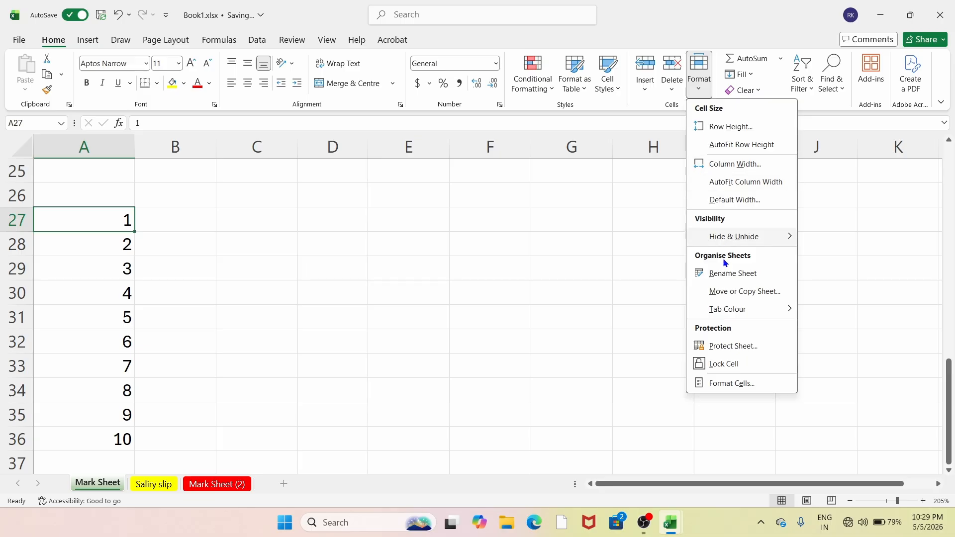
left_click(751, 72)
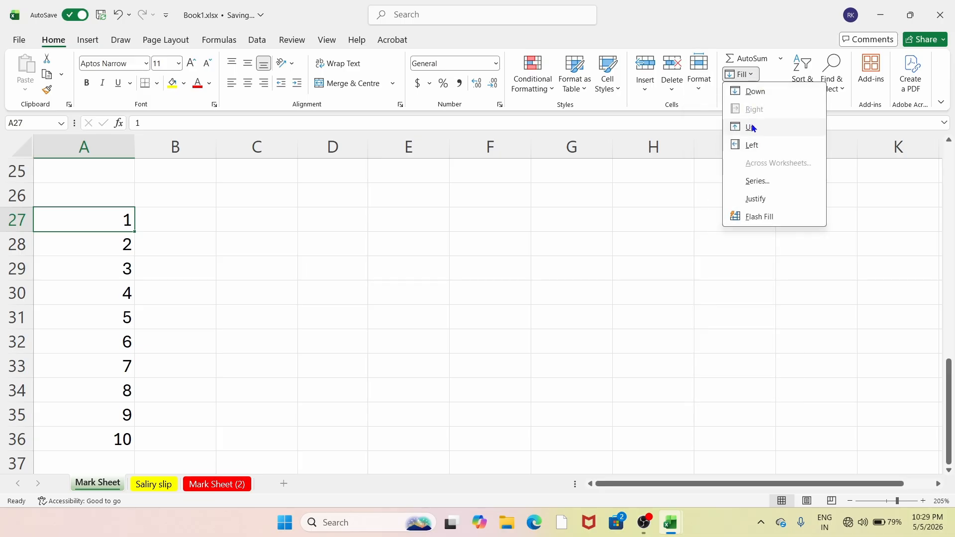
left_click(757, 182)
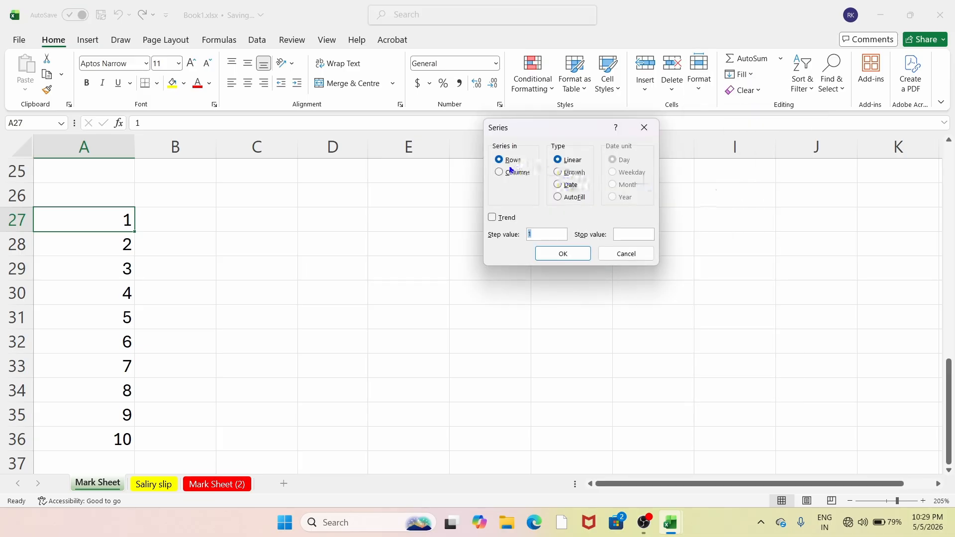
left_click(618, 233)
left_click(559, 256)
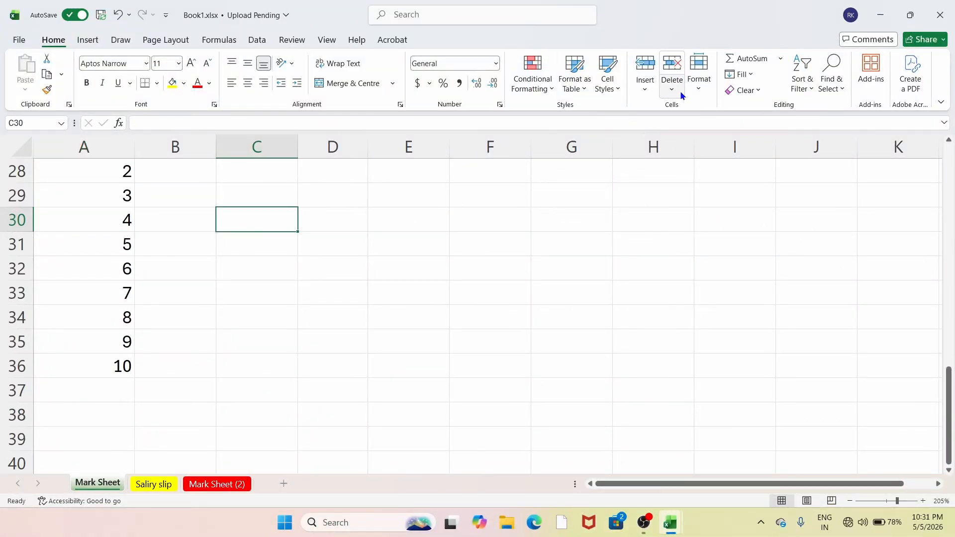
Step: Review the Series fill settings for empty cell C30 and accept Rows, Linear and step value 1 without a stop value
left_click(696, 88)
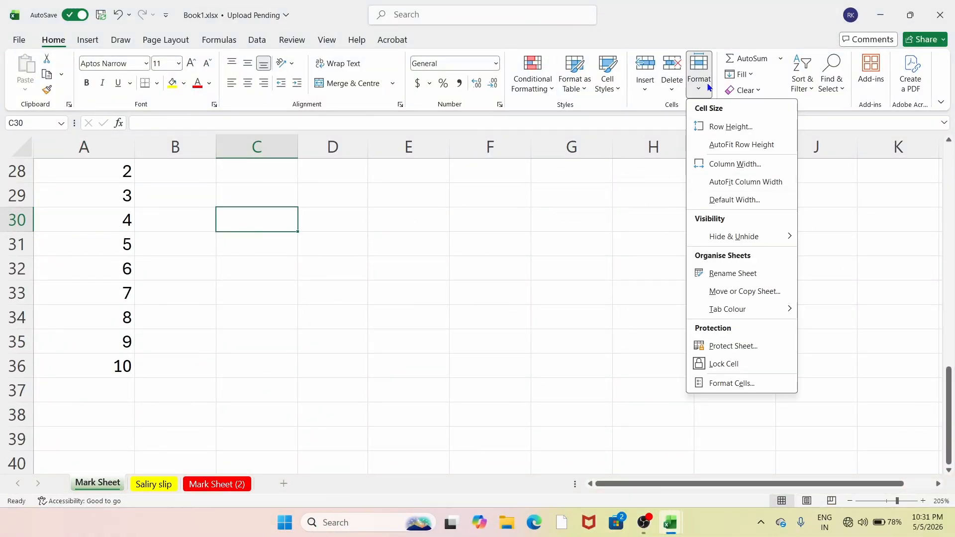
left_click(753, 72)
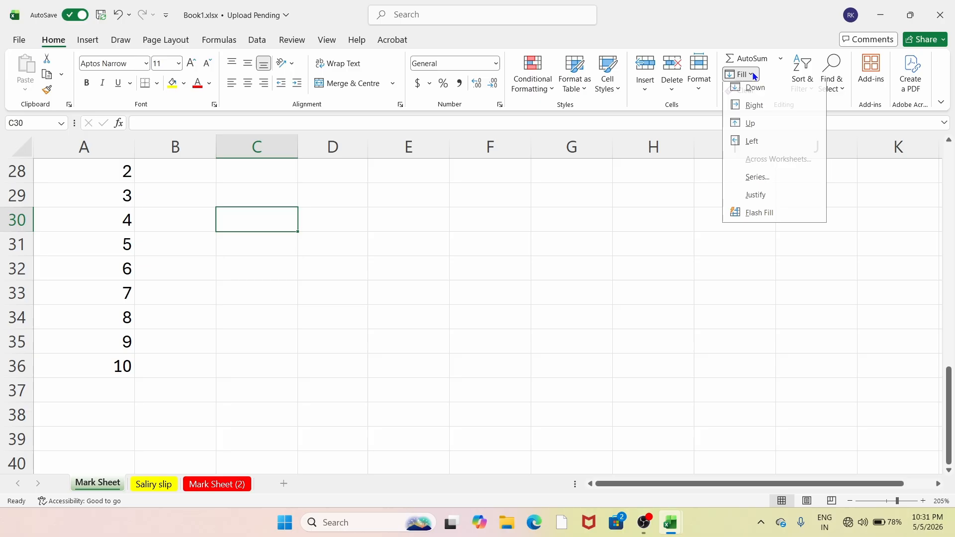
left_click(744, 184)
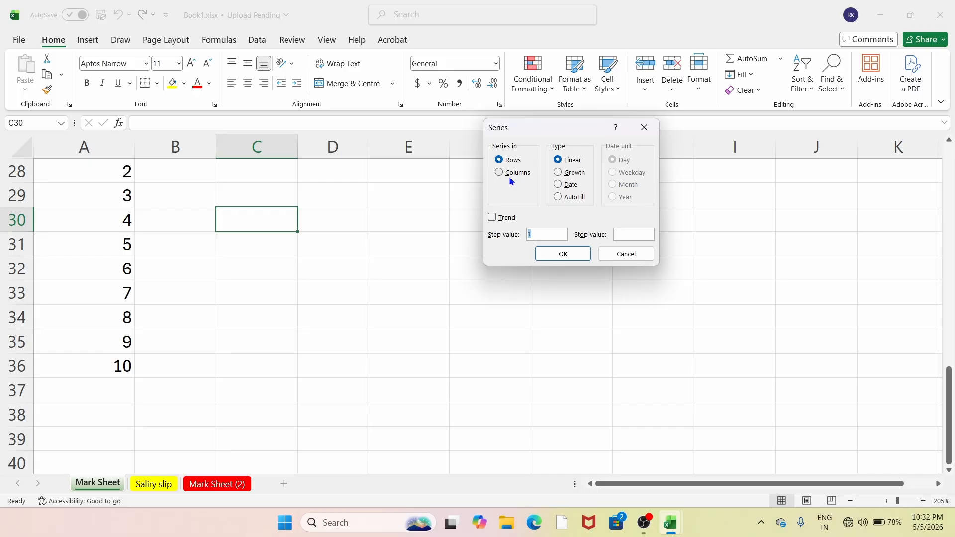
left_click(551, 254)
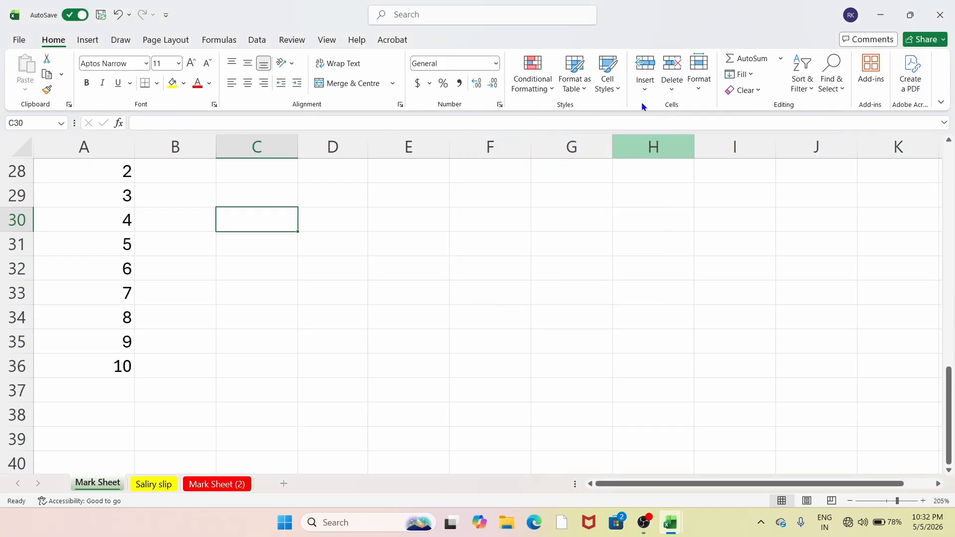
Step: Select empty cell A38 below the number series in column A
left_click(741, 74)
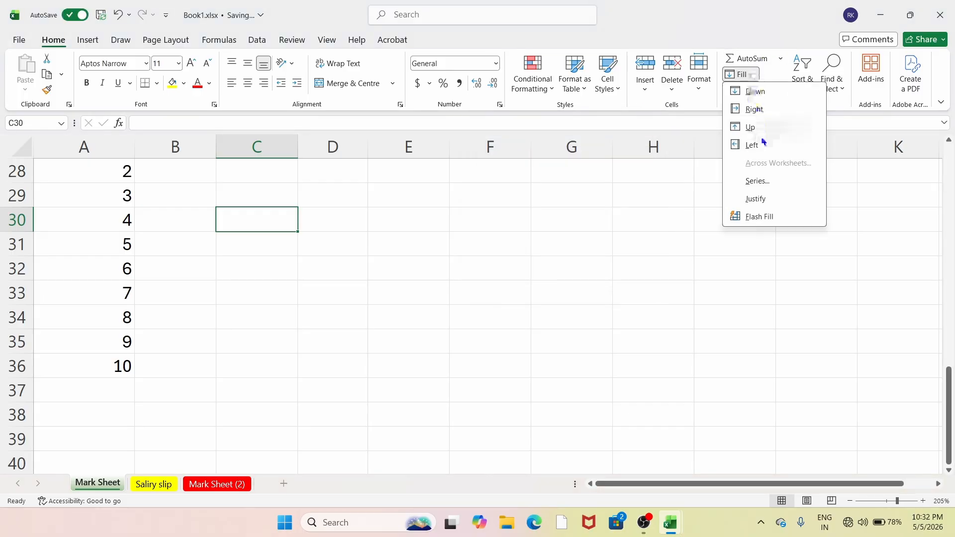
scroll(338, 277, "up", 5)
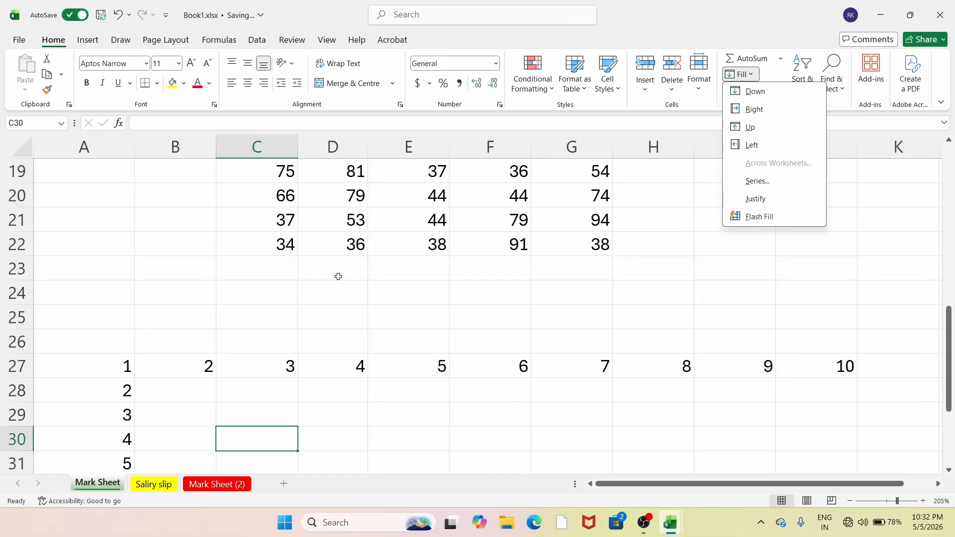
scroll(338, 276, "down", 7)
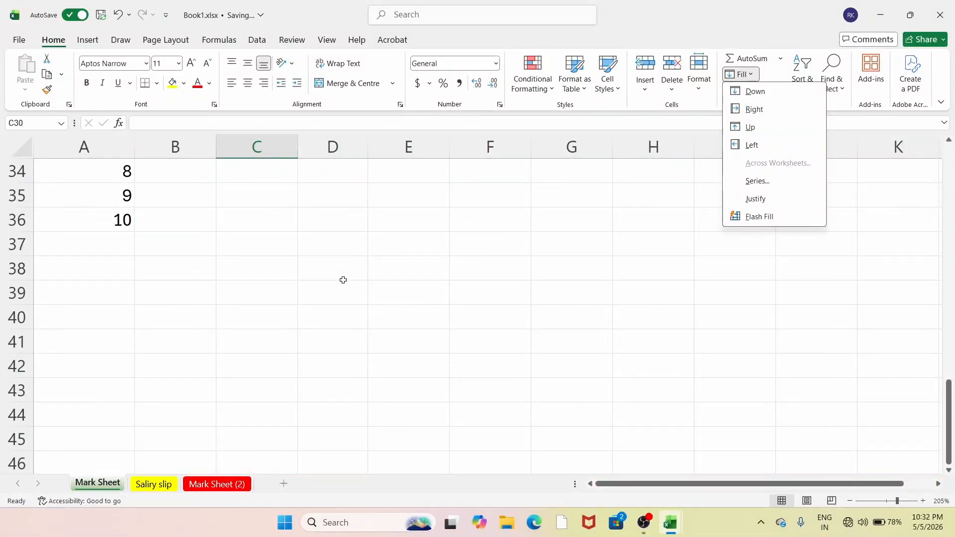
scroll(311, 299, "down", 1)
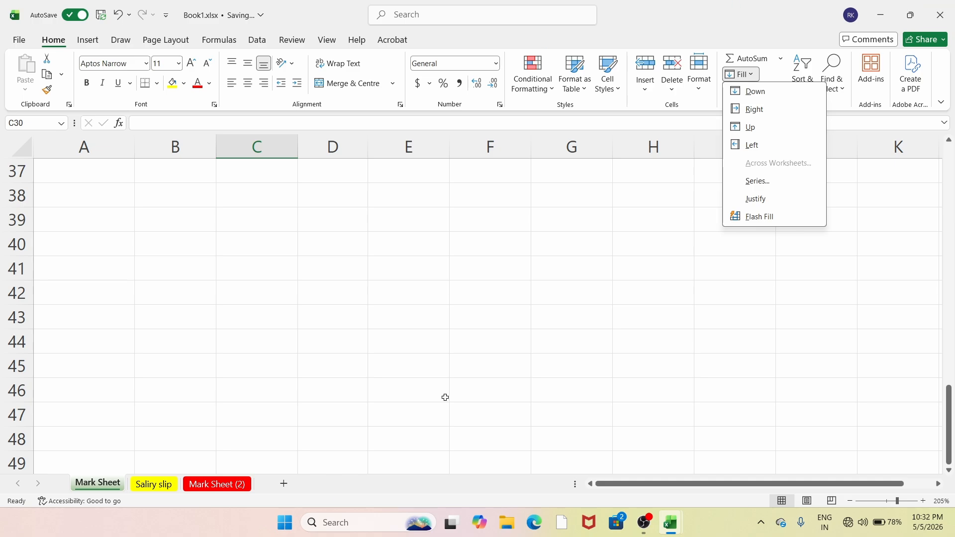
left_click(123, 200)
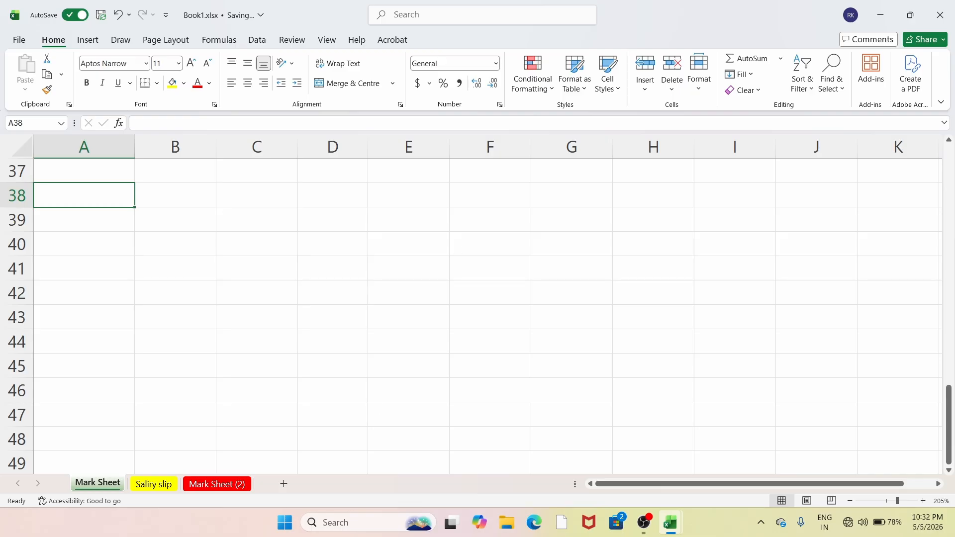
Step: Switch to Word with ADCA.docx and copy the first paragraph, which begins "Video provides a powerful way"
left_click(277, 528)
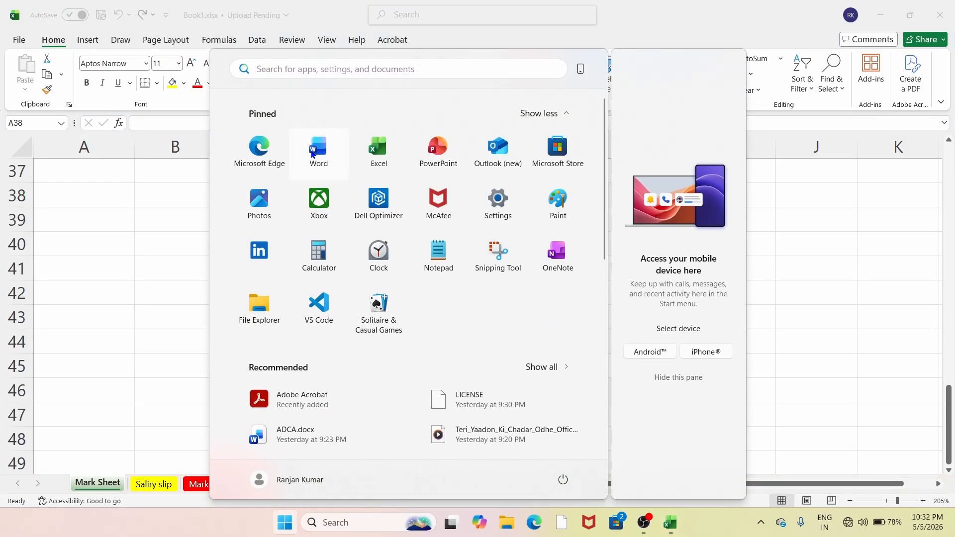
left_click(314, 150)
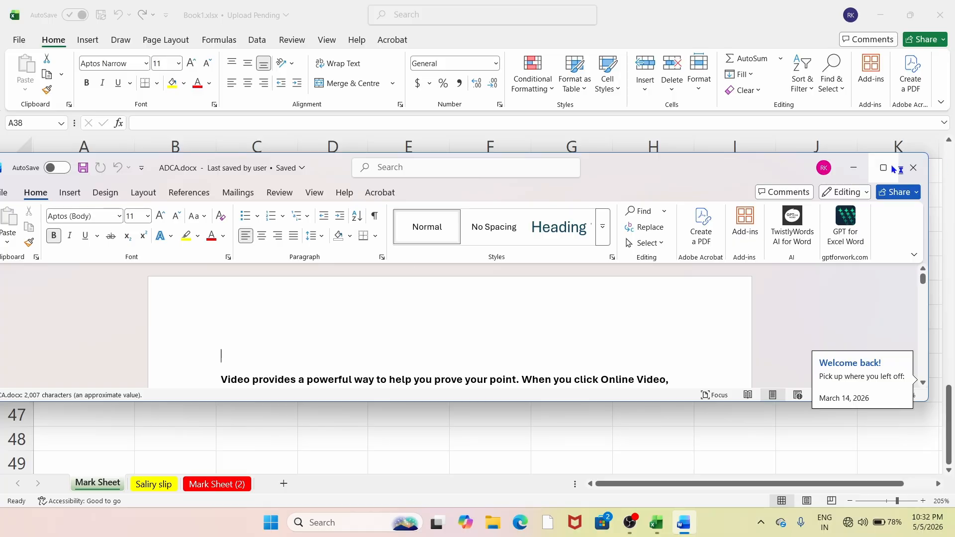
left_click(894, 170)
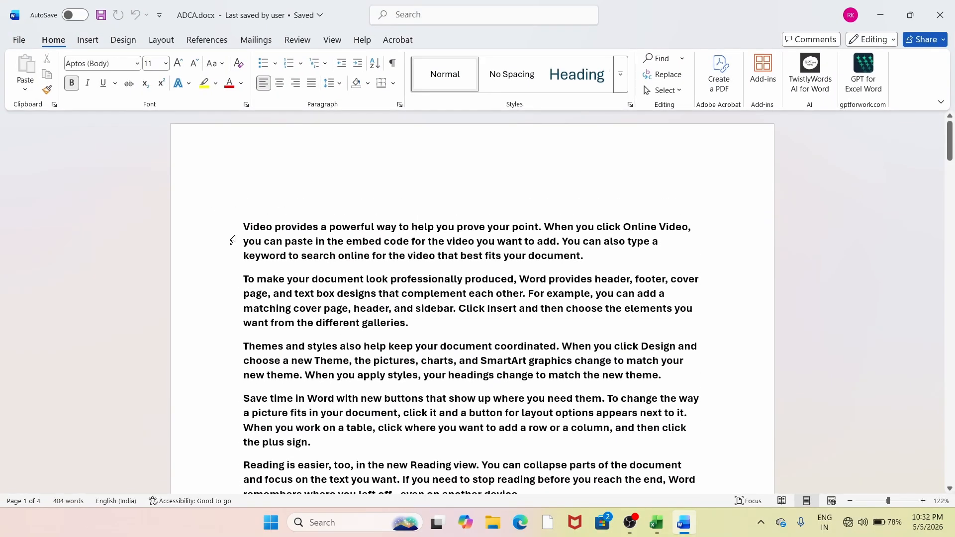
left_click_drag(242, 227, 566, 255)
key("ctrl+c")
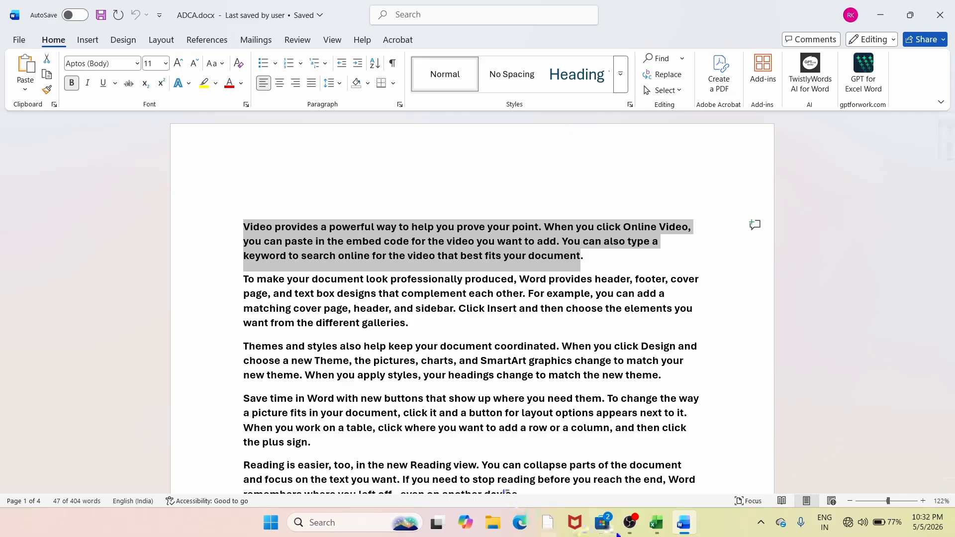
Step: Return to Book1.xlsx in Excel and paste the copied paragraph into cell A38
mouse_move(626, 530)
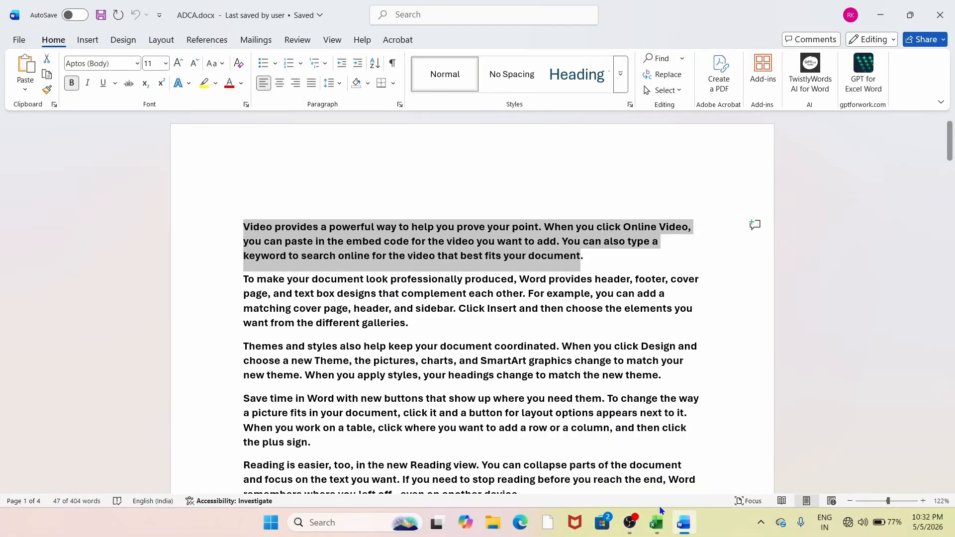
left_click(657, 523)
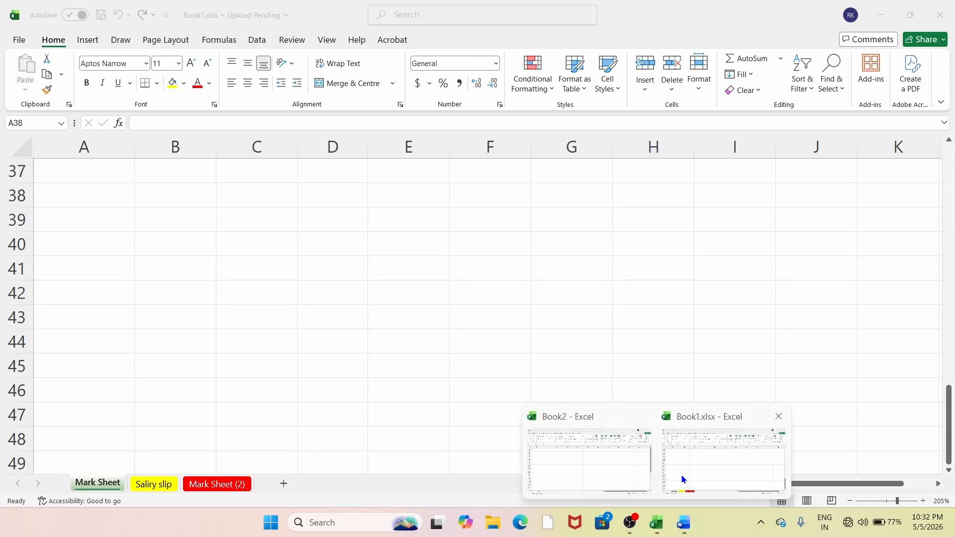
left_click(682, 473)
key("ctrl+v")
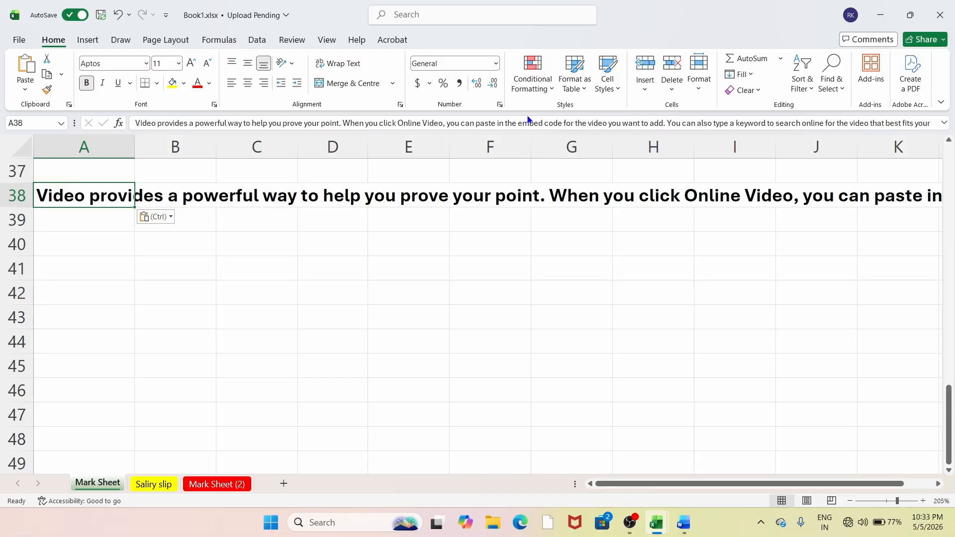
left_click_drag(468, 293, 461, 353)
left_click(520, 381)
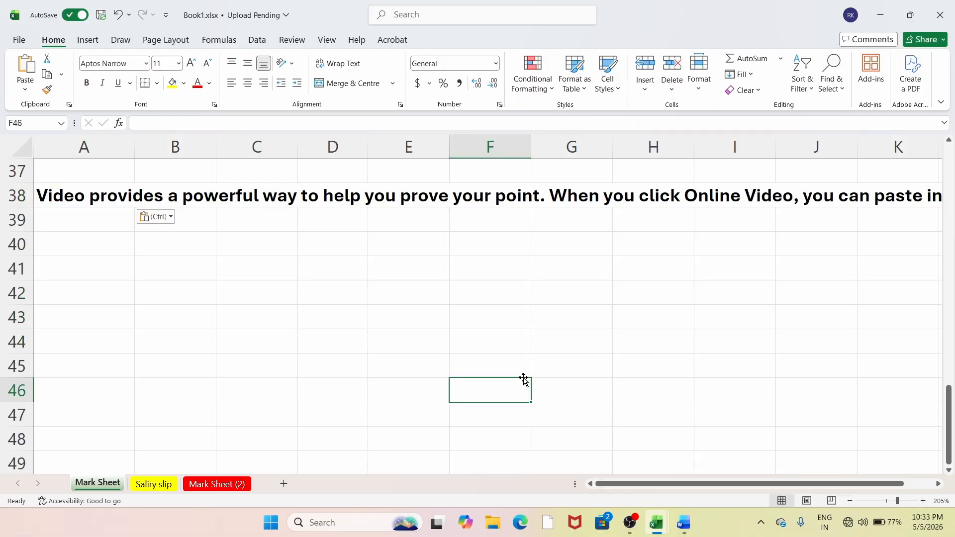
Step: Copy the second paragraph, beginning "To make your document look", from ADCA.docx in Word and paste it into cell A39 of Book1.xlsx
left_click(684, 522)
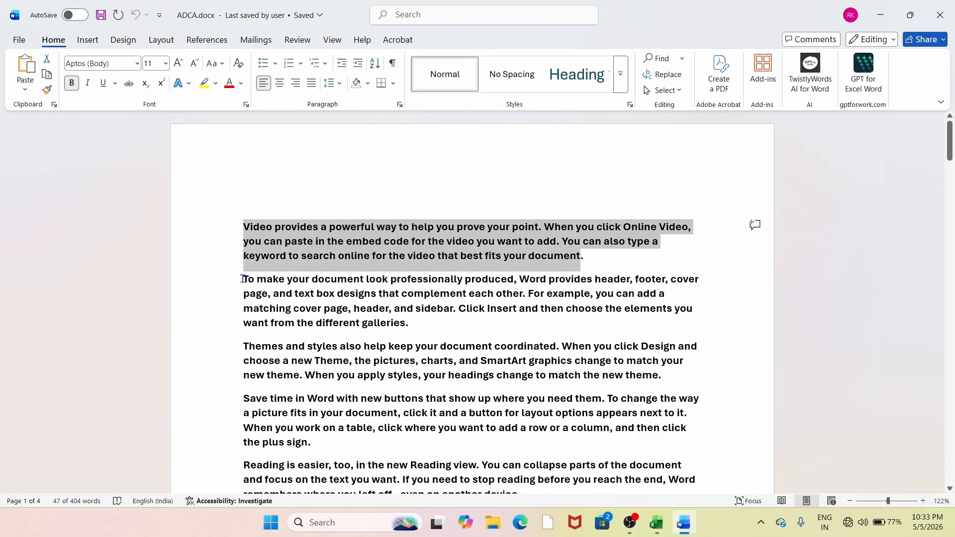
left_click_drag(242, 278, 413, 326)
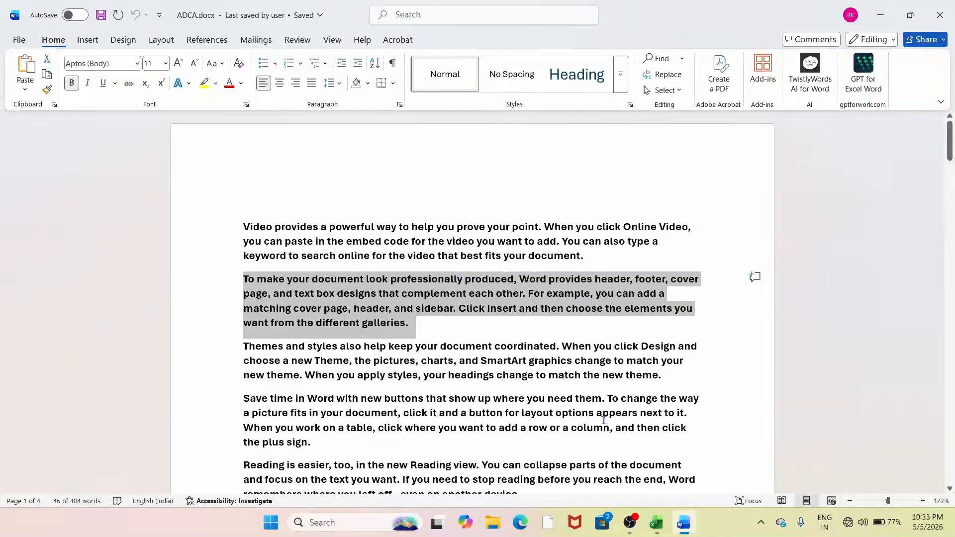
mouse_move(657, 523)
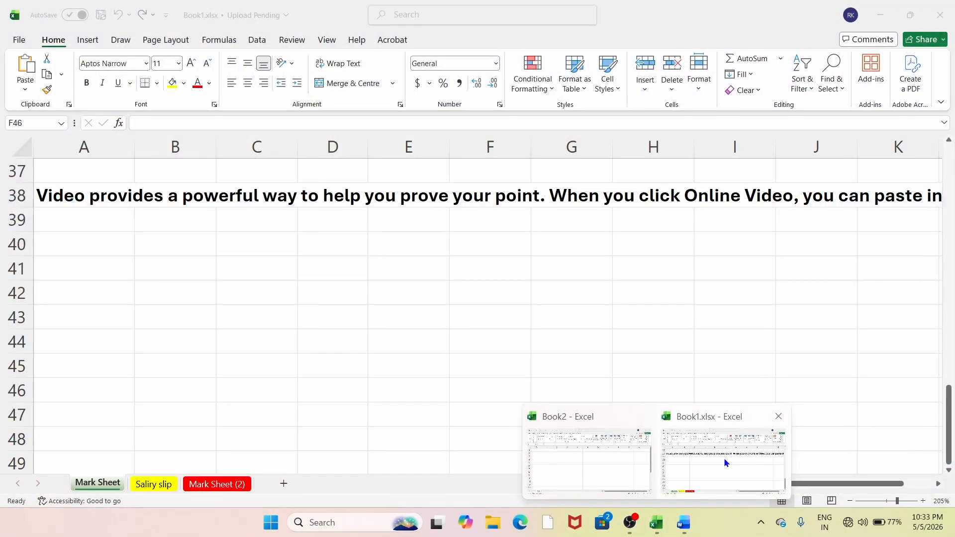
left_click(724, 458)
left_click(66, 228)
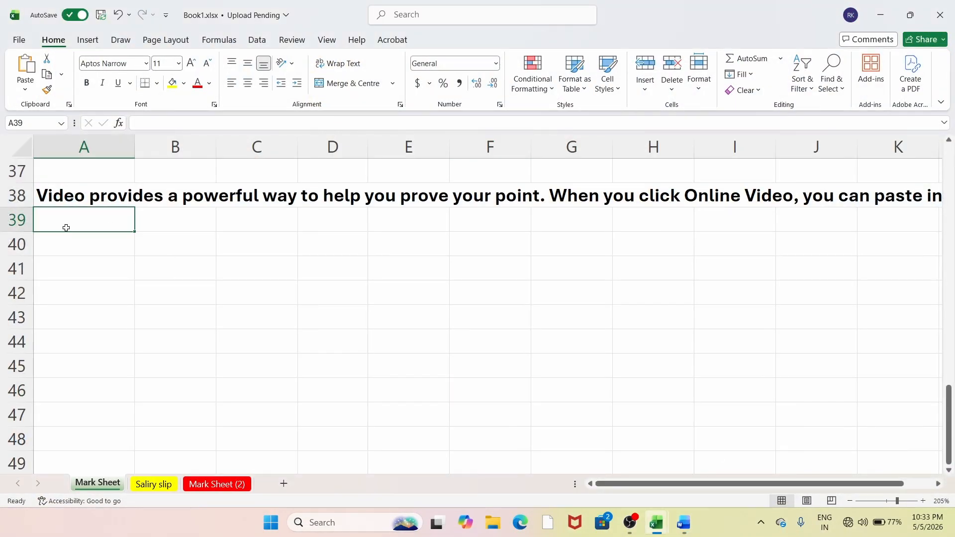
key("ctrl+v")
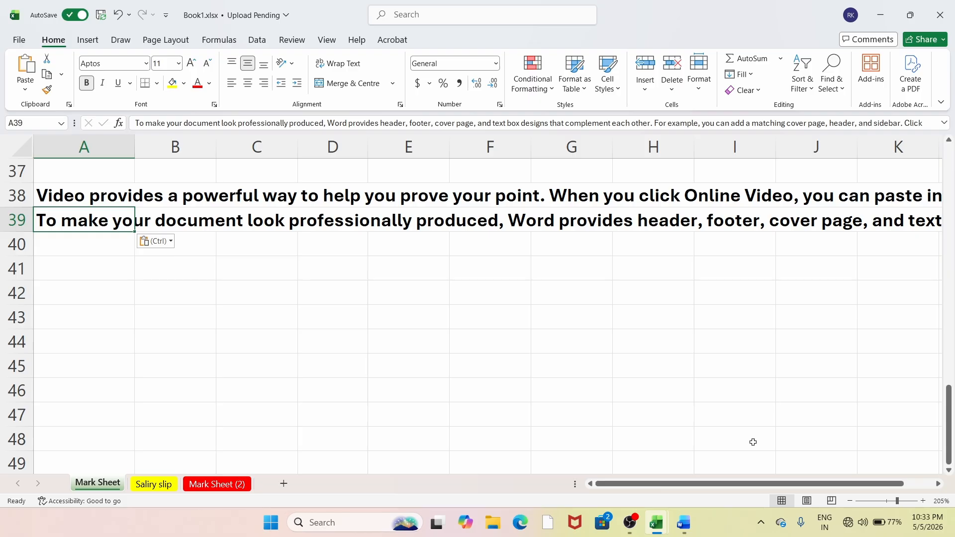
mouse_move(770, 484)
left_mouse_down()
mouse_move(801, 484)
mouse_move(771, 484)
left_mouse_up()
Step: Switch to ADCA.docx in Word and justify the first paragraph, followed by the entire document text
left_click(684, 523)
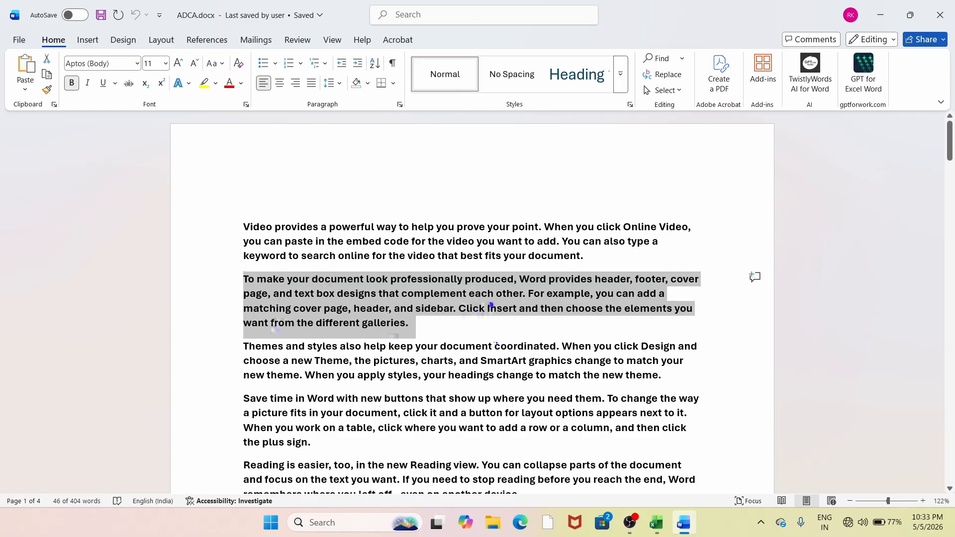
left_click(253, 228)
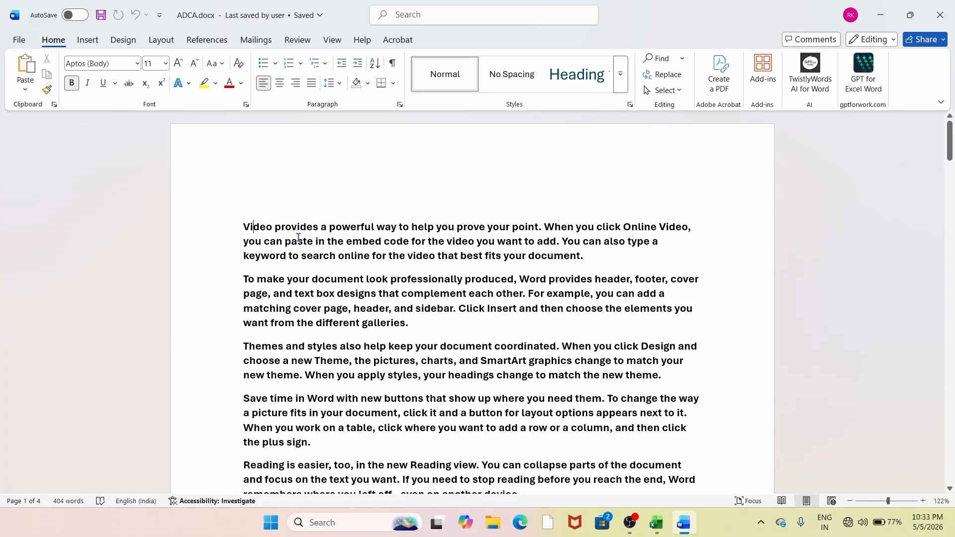
left_click(312, 84)
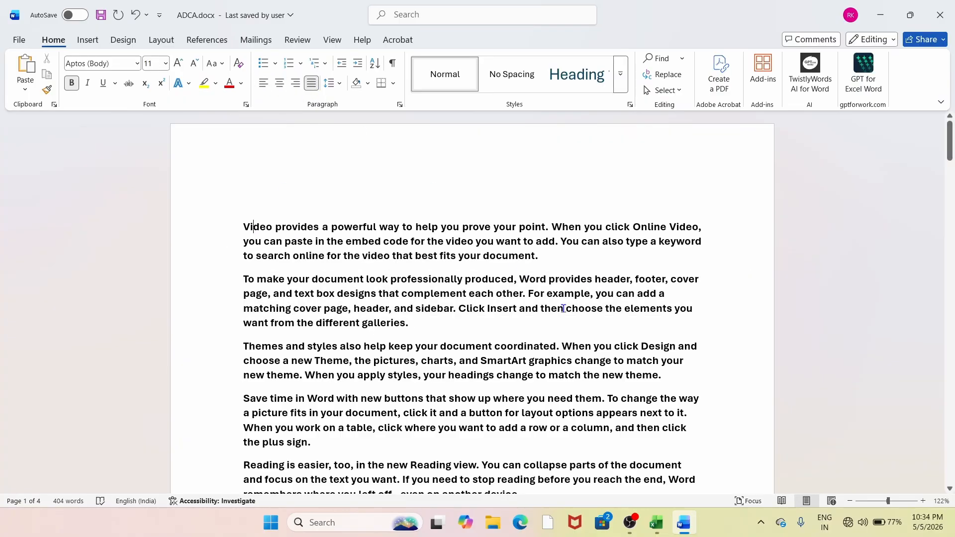
key("ctrl+a")
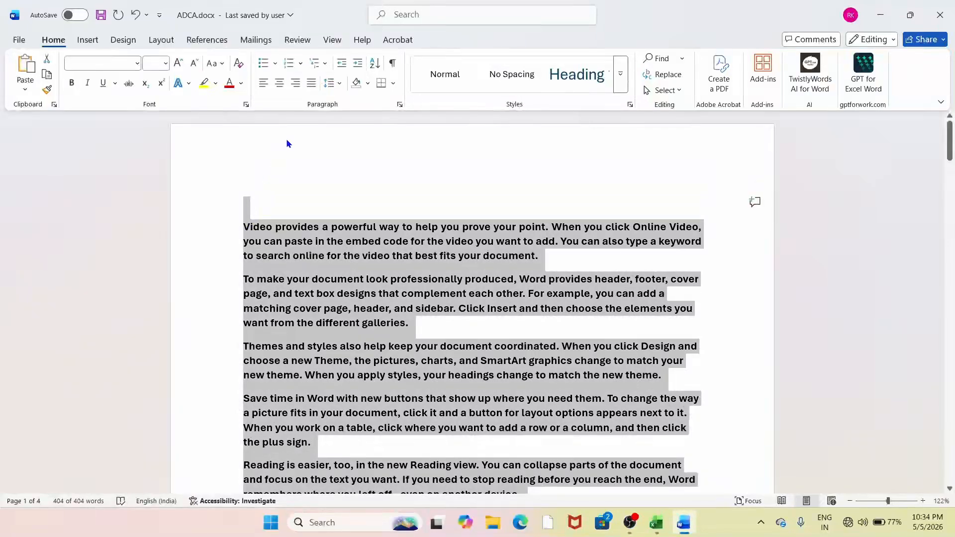
left_click(311, 87)
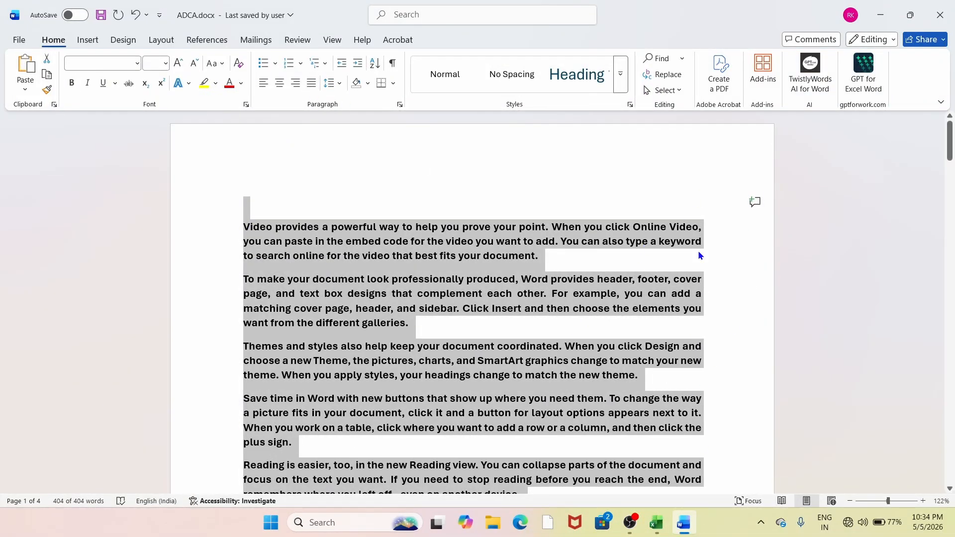
Step: Return to Book1.xlsx in Excel and apply Fill Justify to A38:E39, accepting that the text extends below the range
left_click(665, 525)
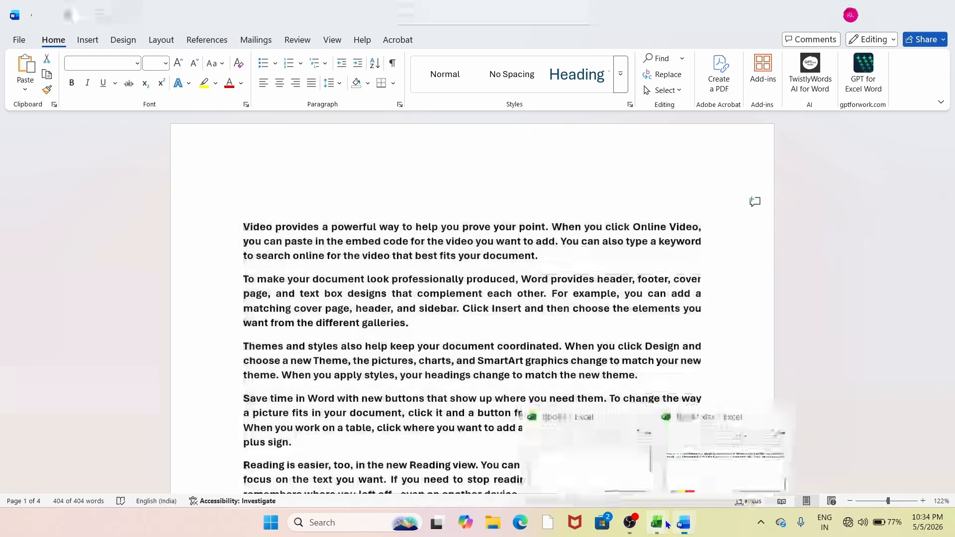
left_click(695, 483)
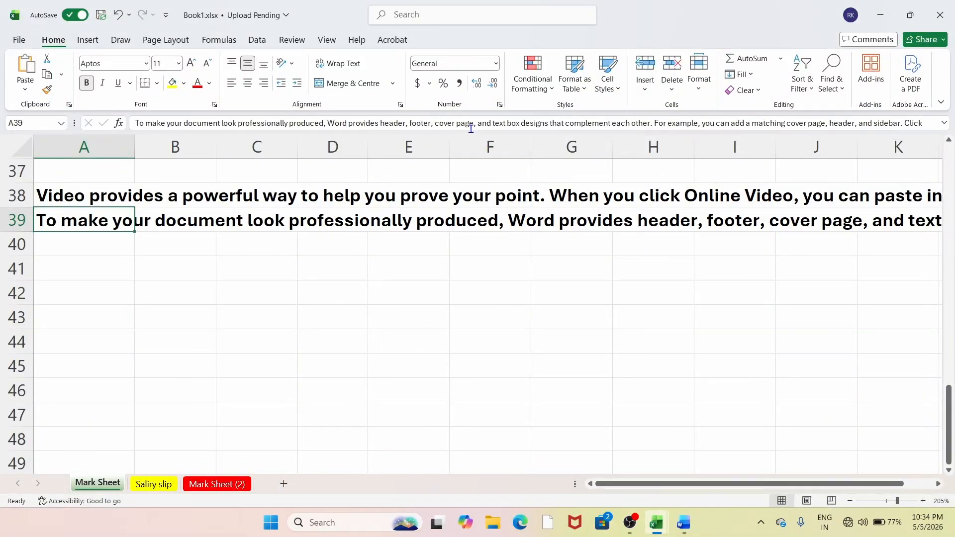
left_click_drag(79, 191, 421, 222)
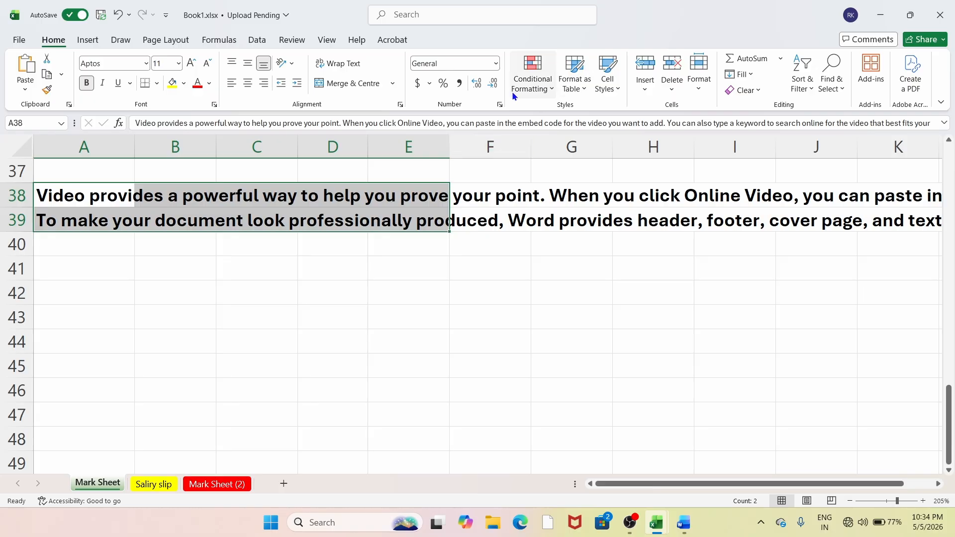
left_click(748, 76)
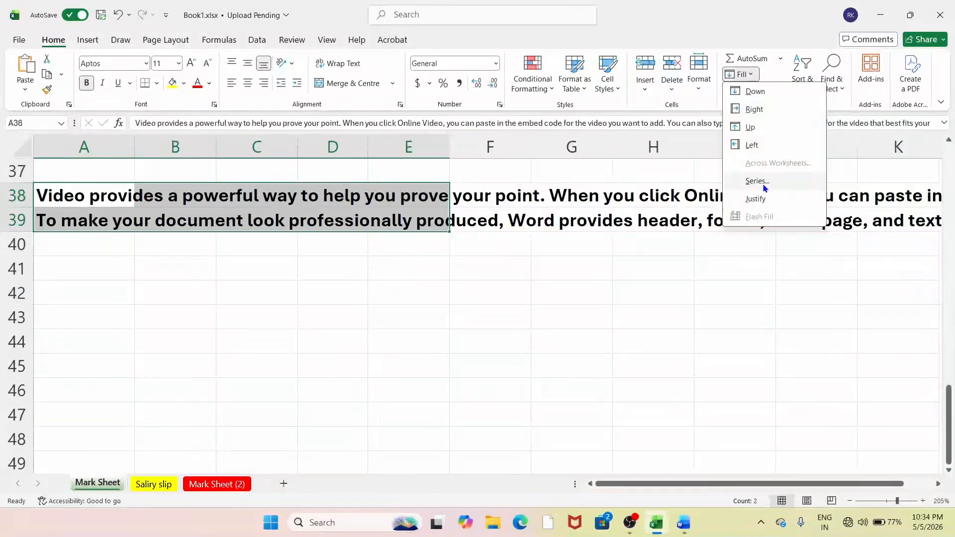
left_click(764, 198)
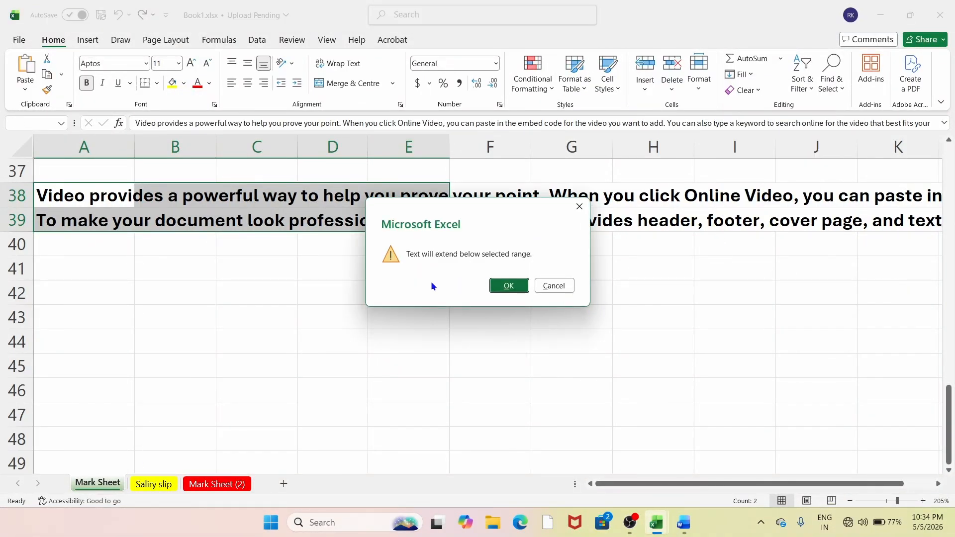
left_click_drag(475, 213, 548, 173)
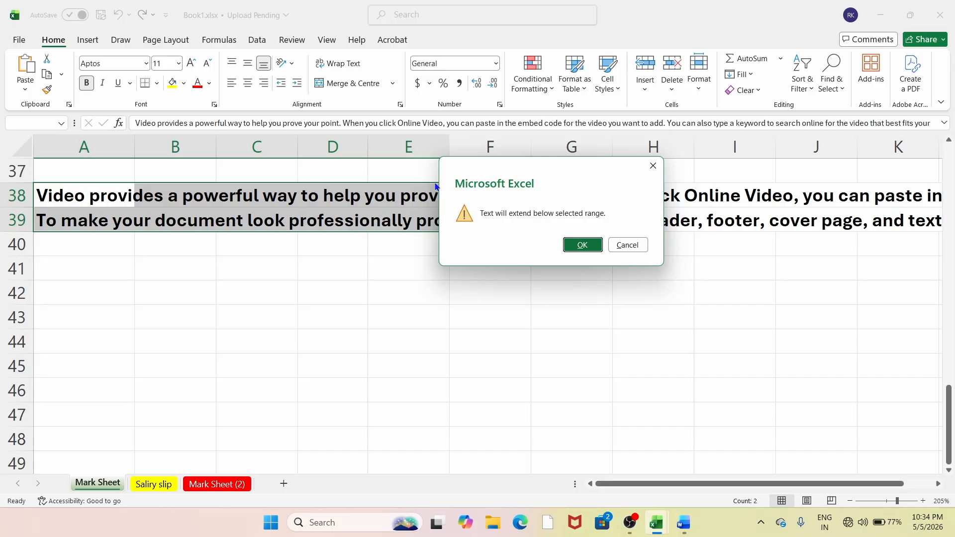
left_click(582, 245)
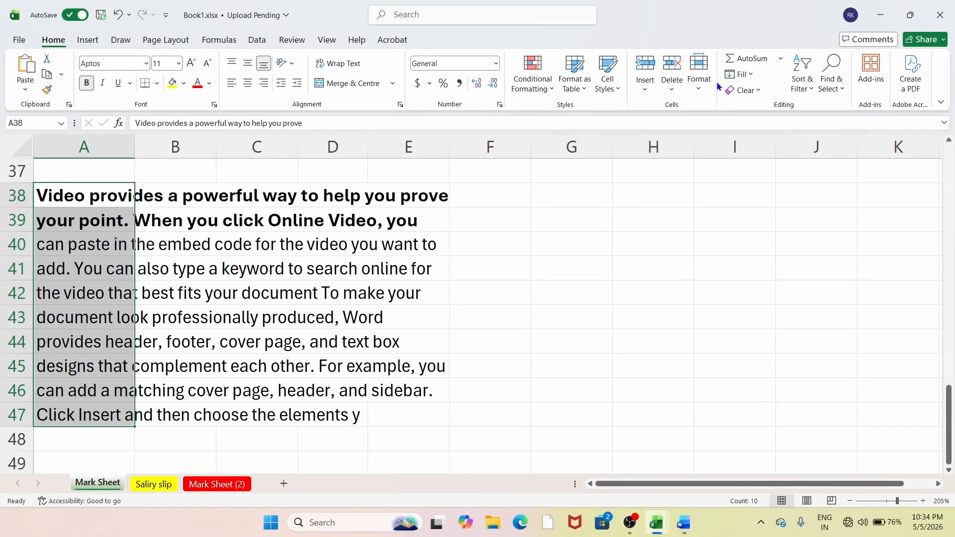
Step: Add a new blank worksheet after the Mark Sheet sheet
left_click(740, 74)
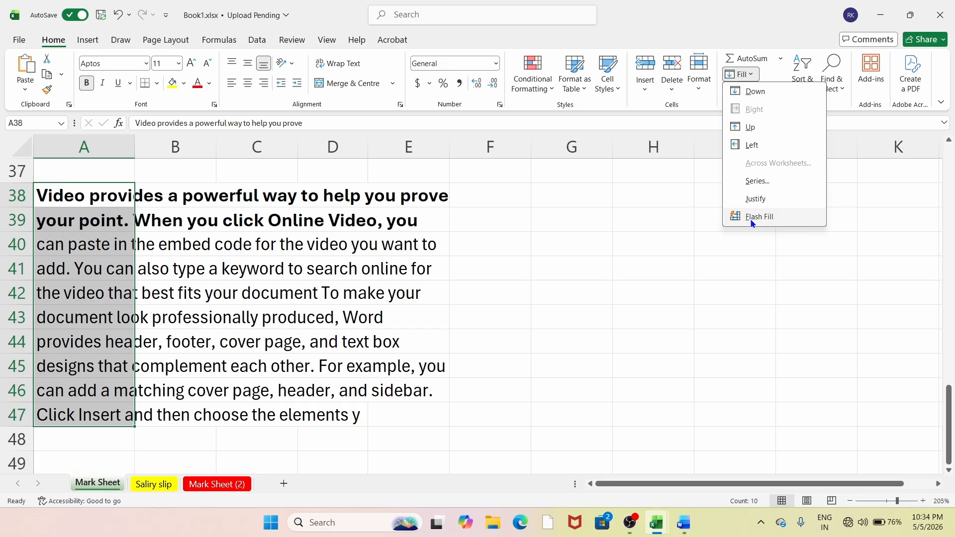
scroll(220, 437, "down", 1)
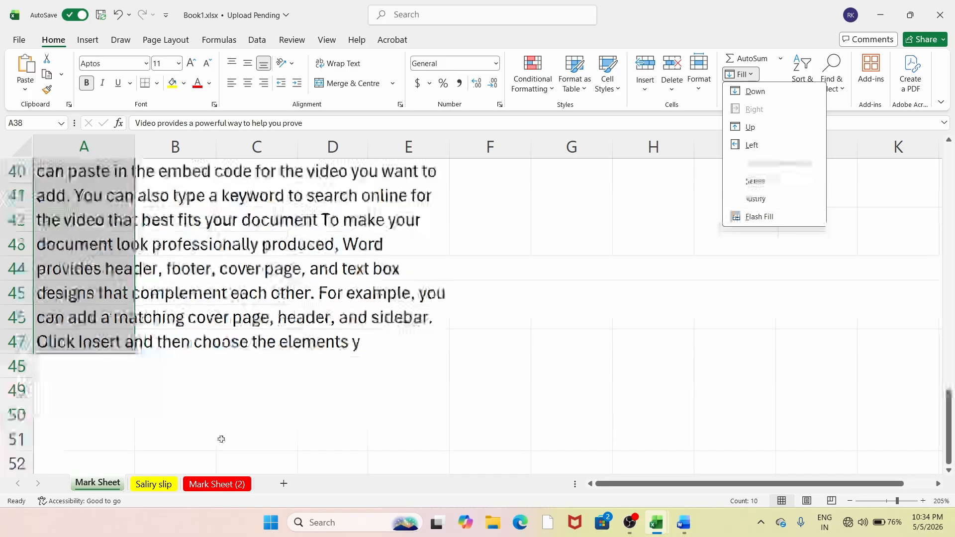
left_click(284, 485)
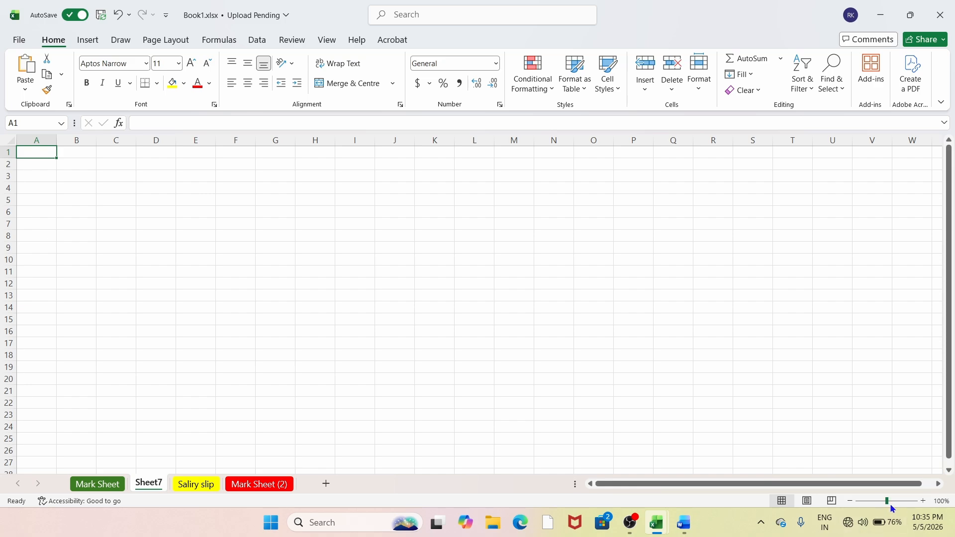
left_click_drag(886, 501, 894, 504)
Step: Enter two people's full names in cells E5 and E6, and widen column E to about 11.44
left_click(293, 233)
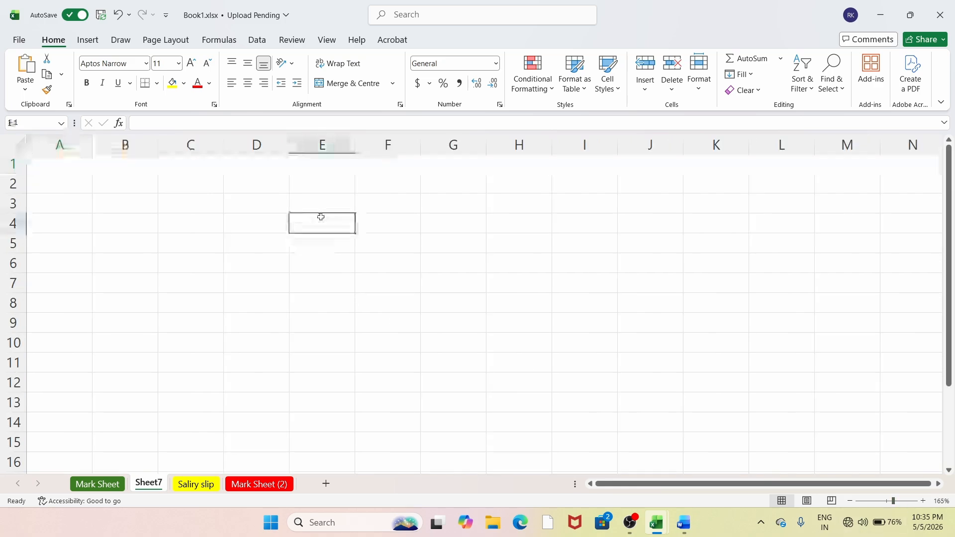
key("Down")
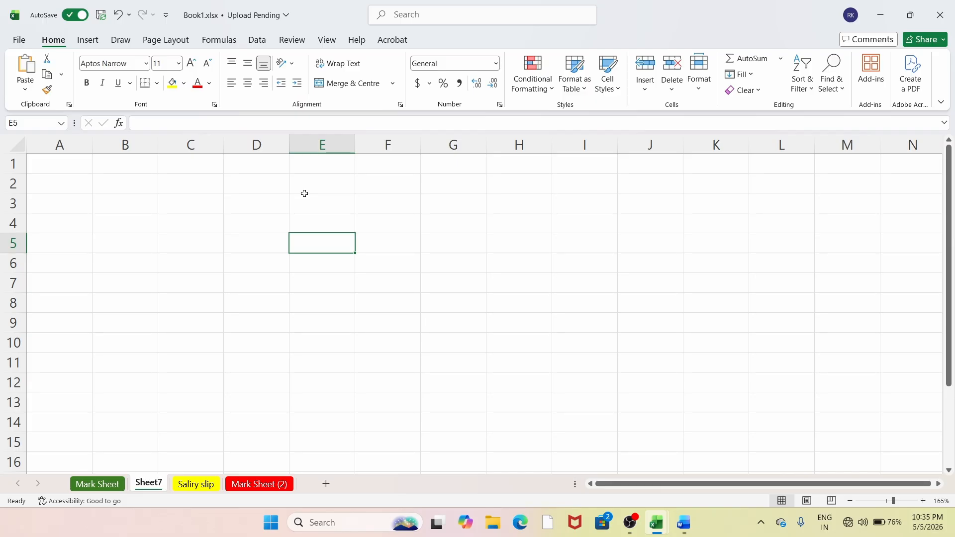
type("rakesh ")
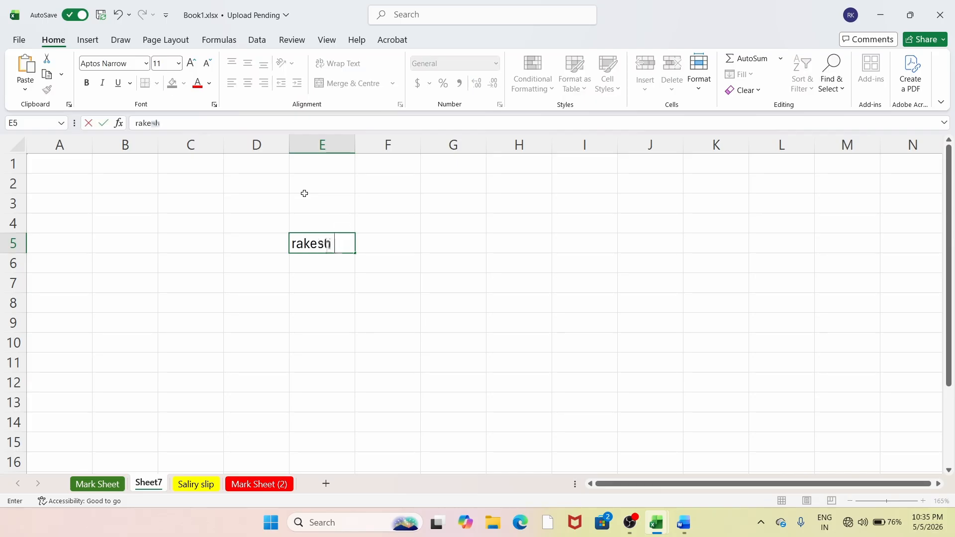
type("kumar")
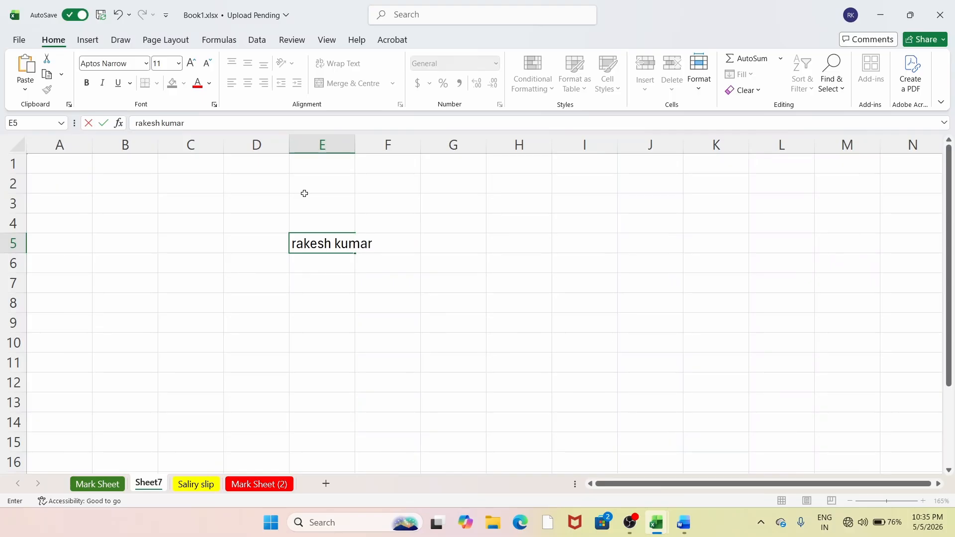
key("Return")
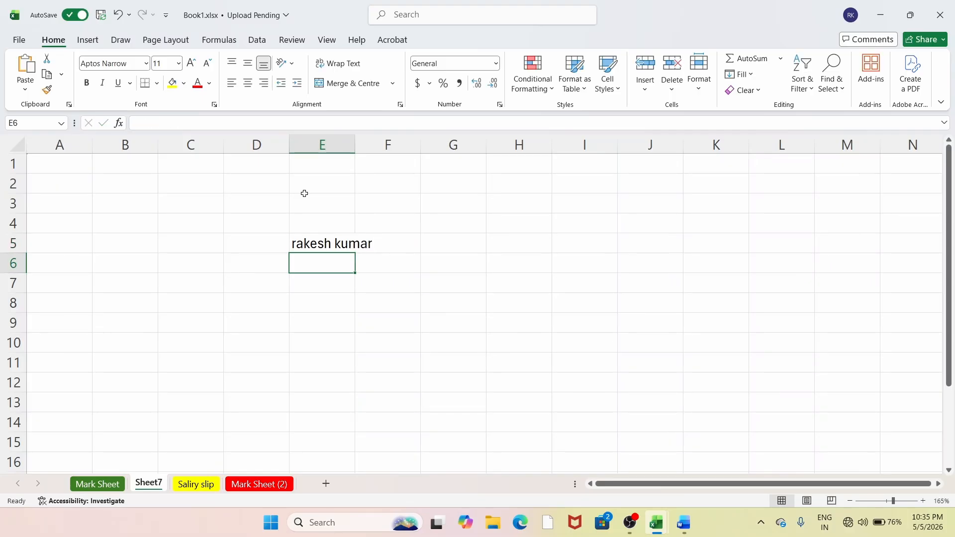
type("mohan")
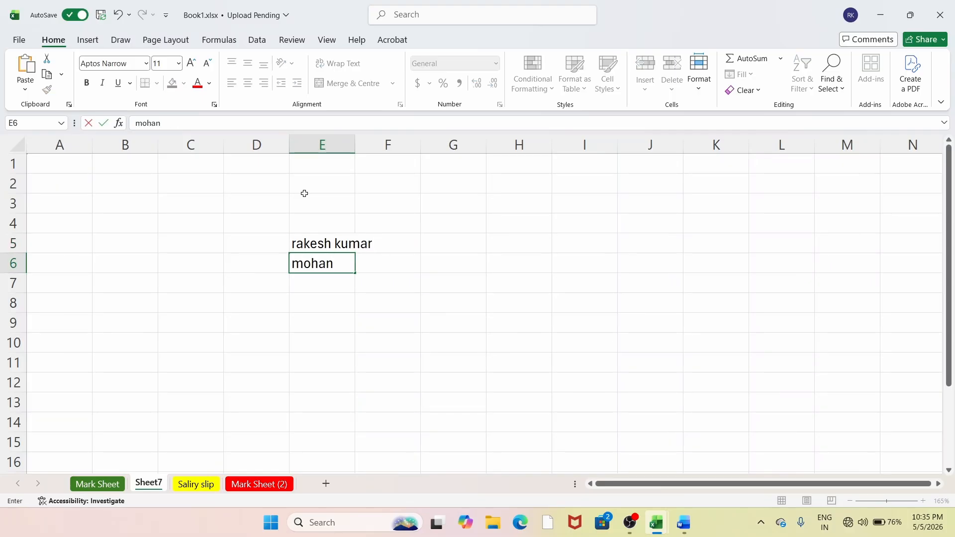
type(" pal")
left_click(355, 148)
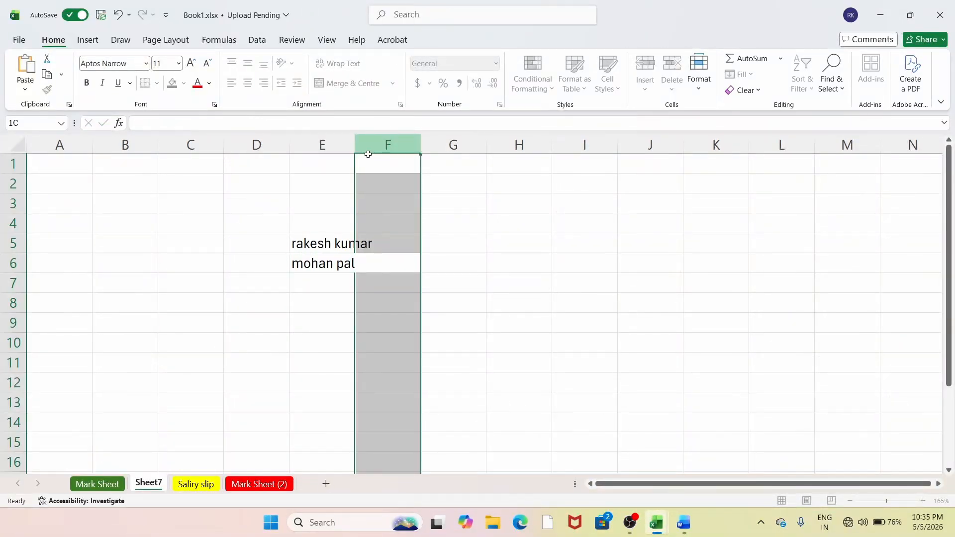
left_click(339, 187)
left_click_drag(413, 143, 379, 144)
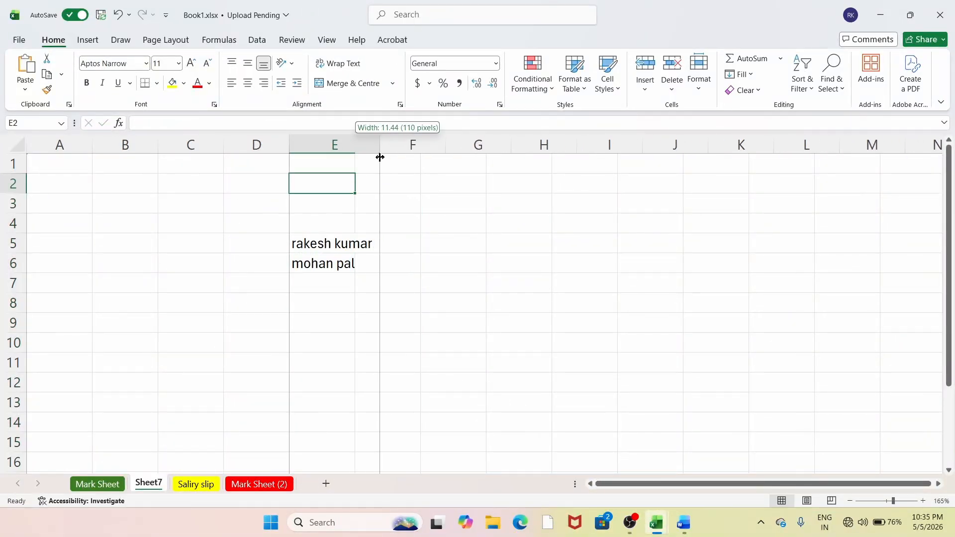
Step: Enter the title "Dr." in cell F4
left_click(419, 227)
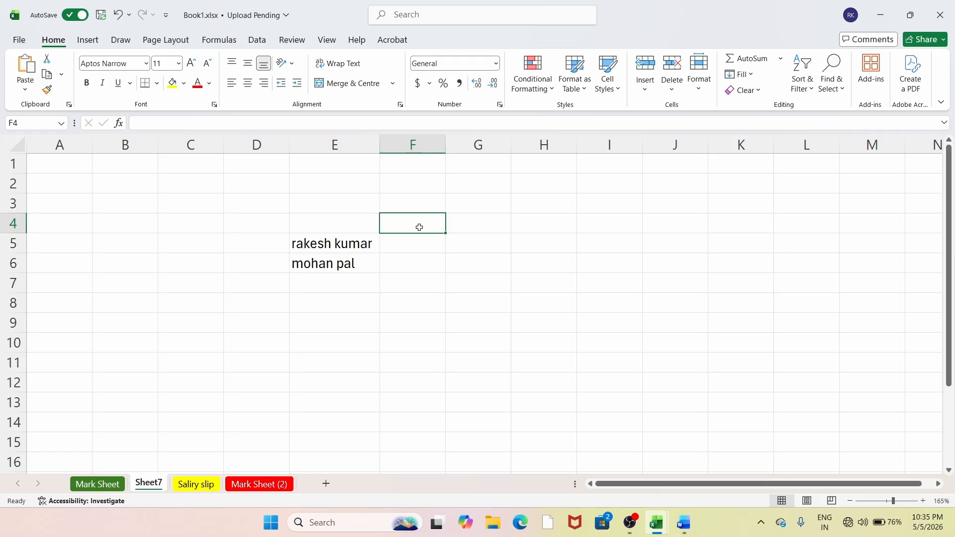
type("Dr")
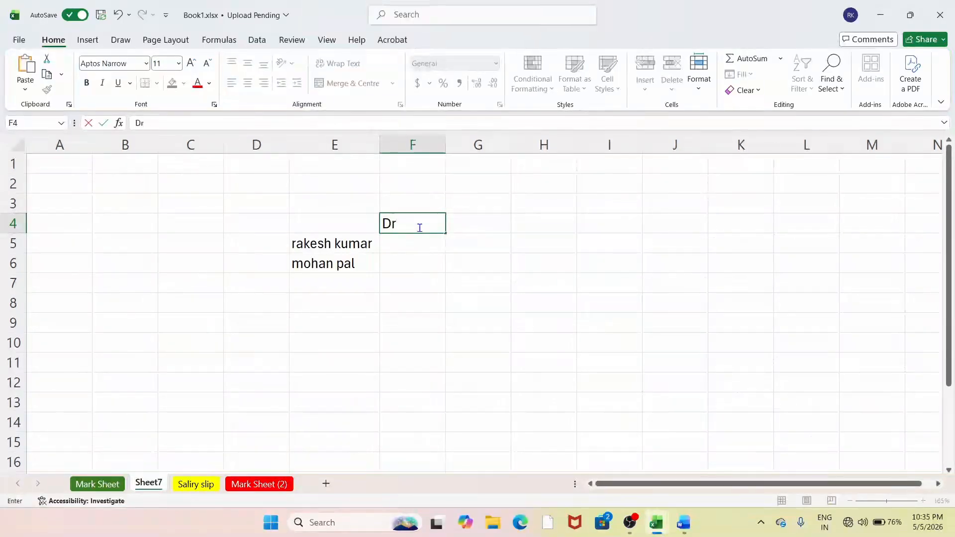
type(".")
key("Return")
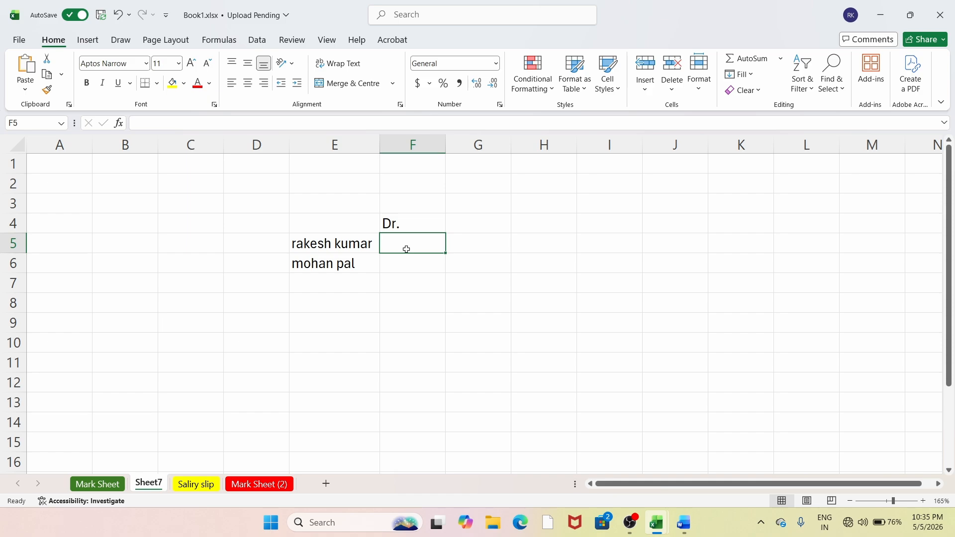
type("rakesh")
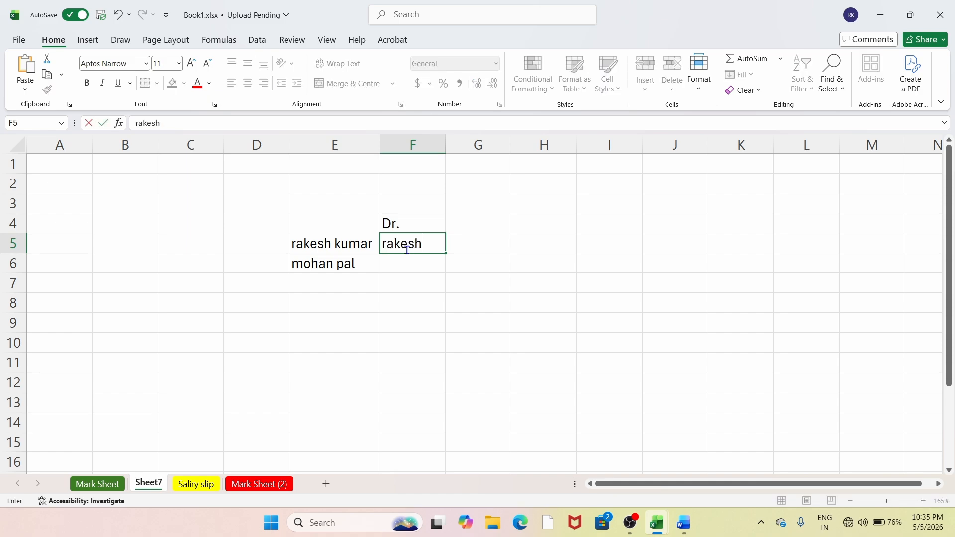
key("BackSpace")
key("BackSpace")
key("BackSpace")
key("BackSpace")
key("BackSpace")
key("BackSpace")
Step: Enter "Dr." followed by the first name from E5 in cell F5, and Flash Fill column F from that pattern
type("Dr")
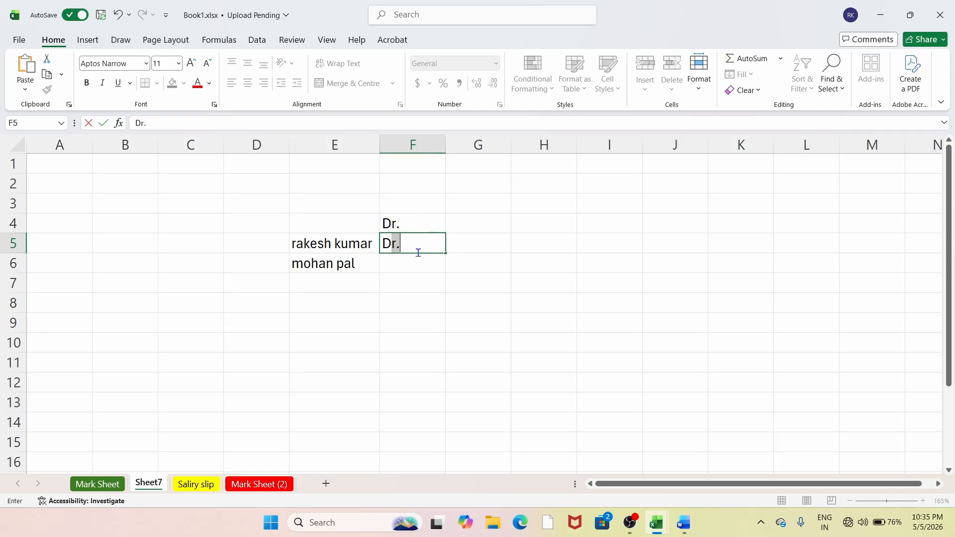
type(". rakesh")
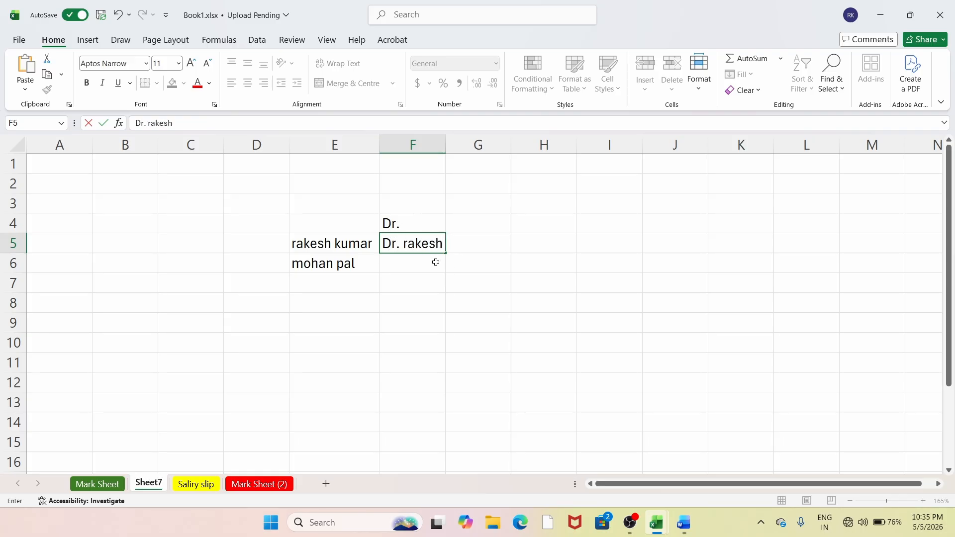
left_click(353, 278)
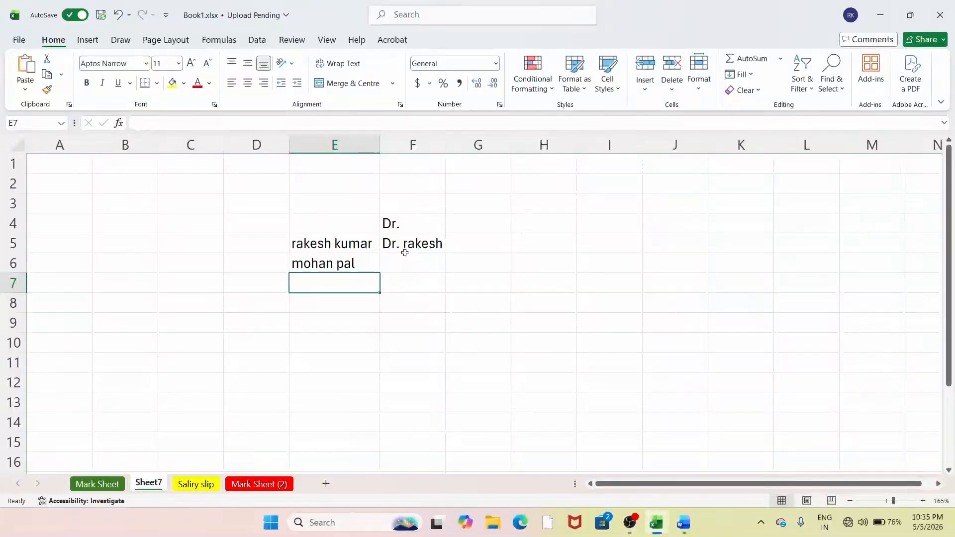
left_click(405, 248)
left_click(745, 77)
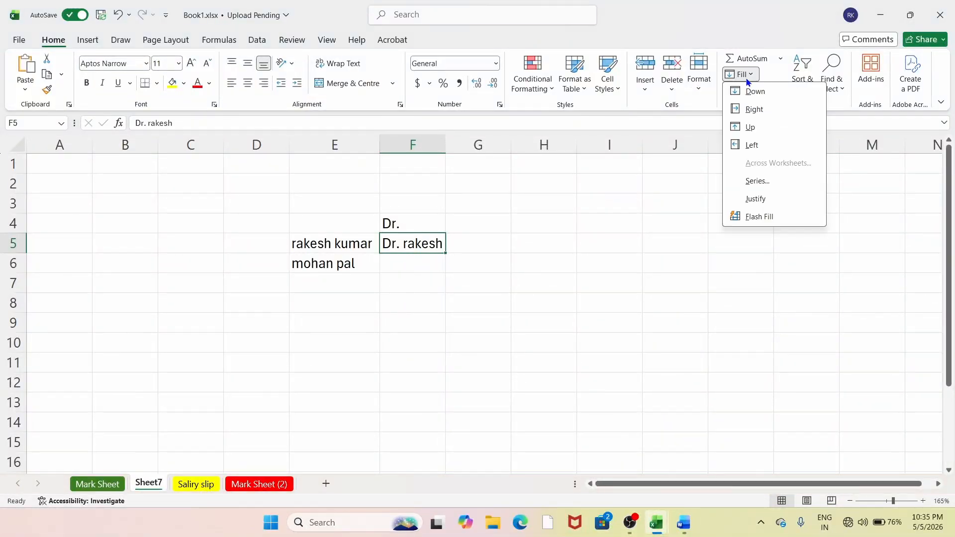
left_click(759, 217)
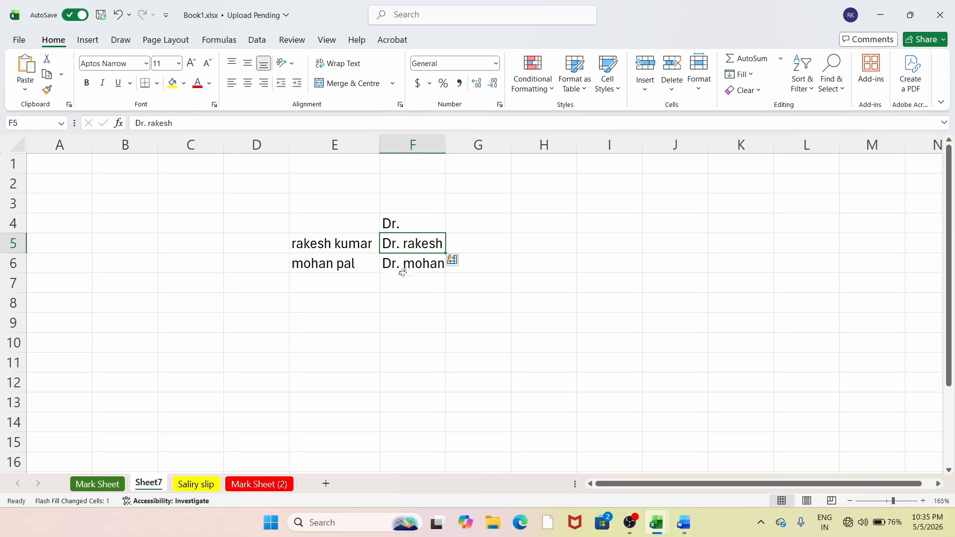
Step: Enter a third person's full name in cell E7 and Flash Fill column F from cell F6
left_click(342, 282)
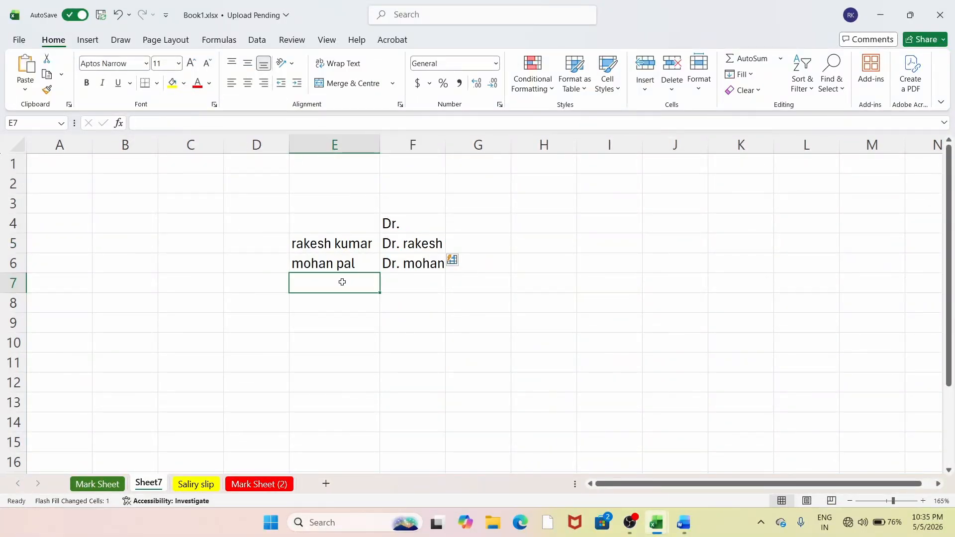
type("mo")
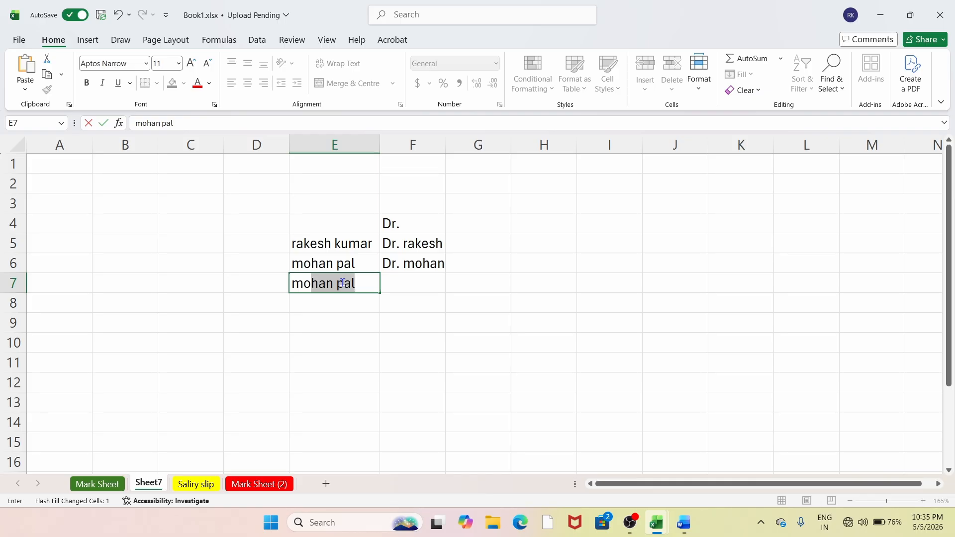
type("anoj pa")
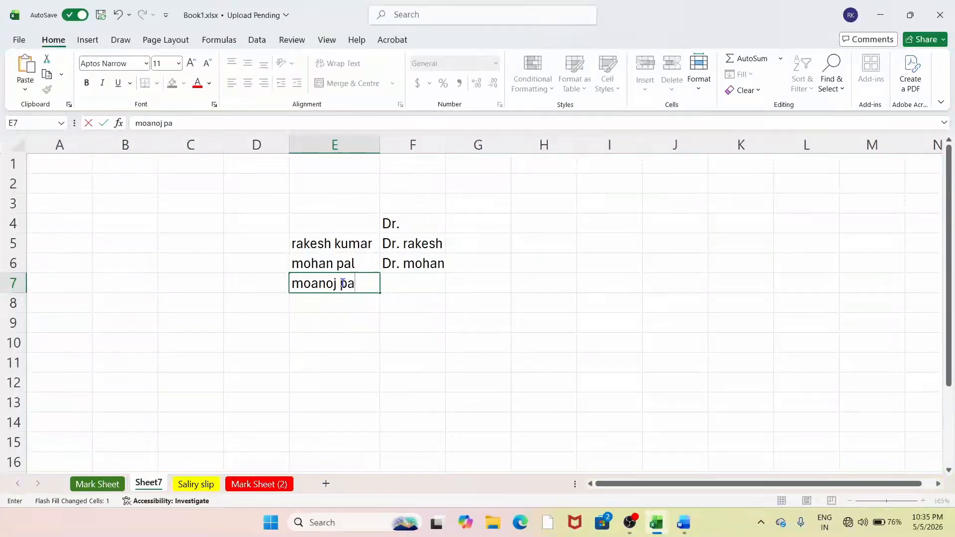
type("ndit")
left_click(435, 260)
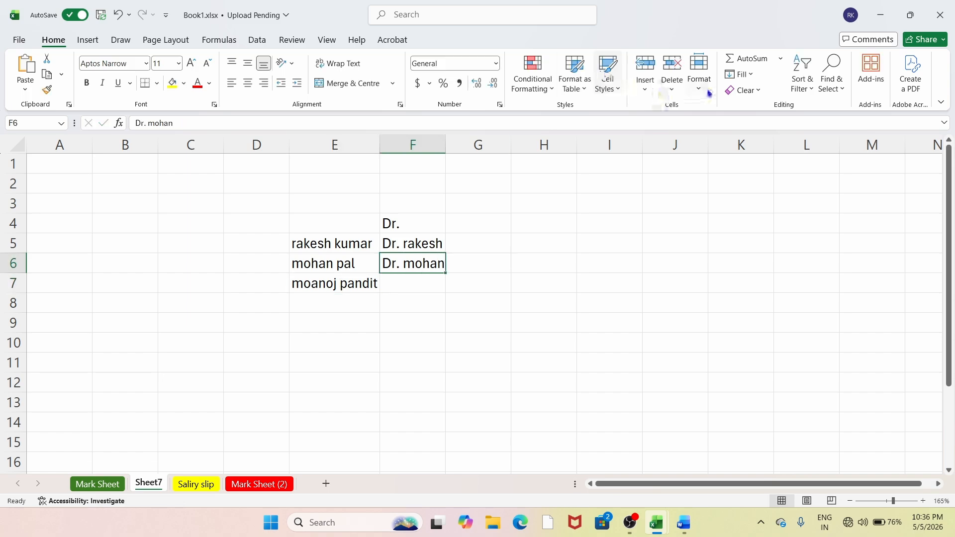
left_click(740, 74)
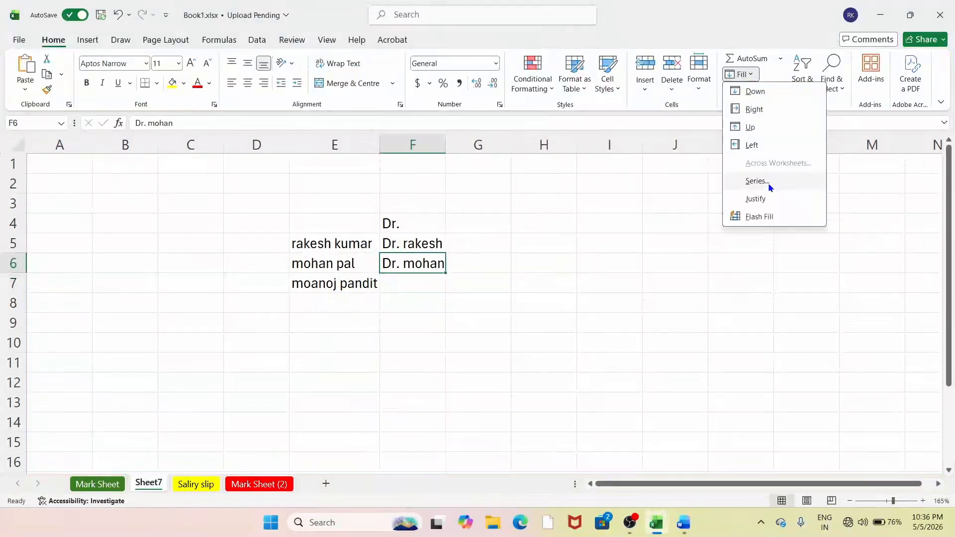
left_click(760, 217)
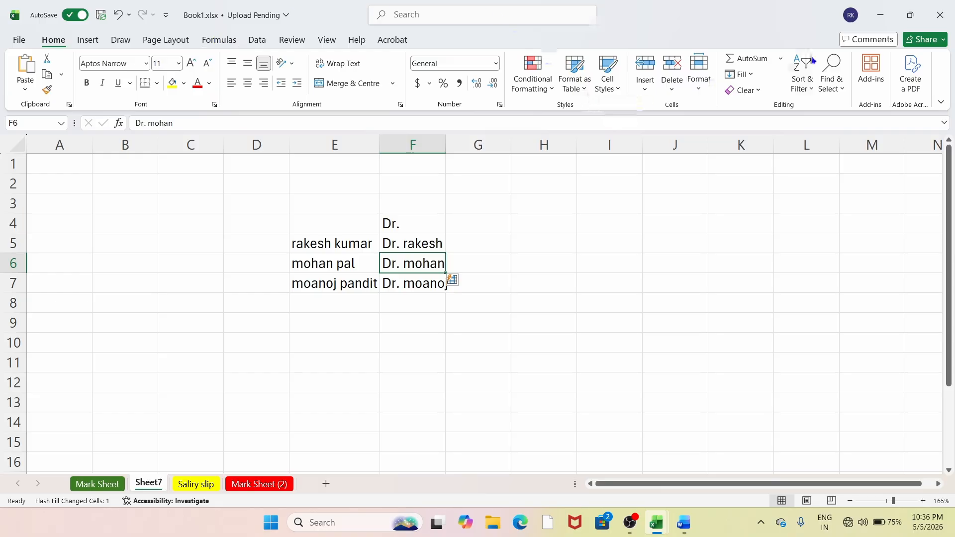
left_click(748, 77)
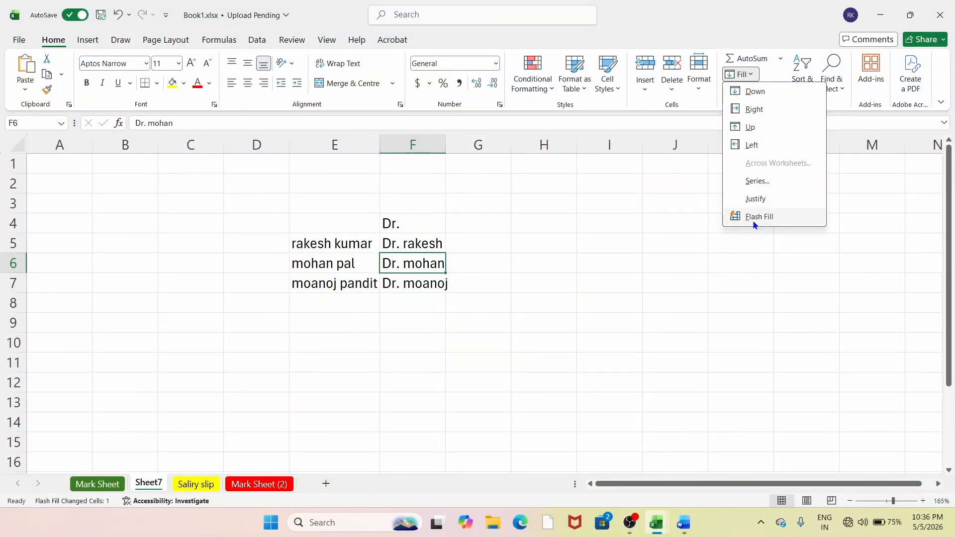
left_click(753, 217)
left_click(761, 94)
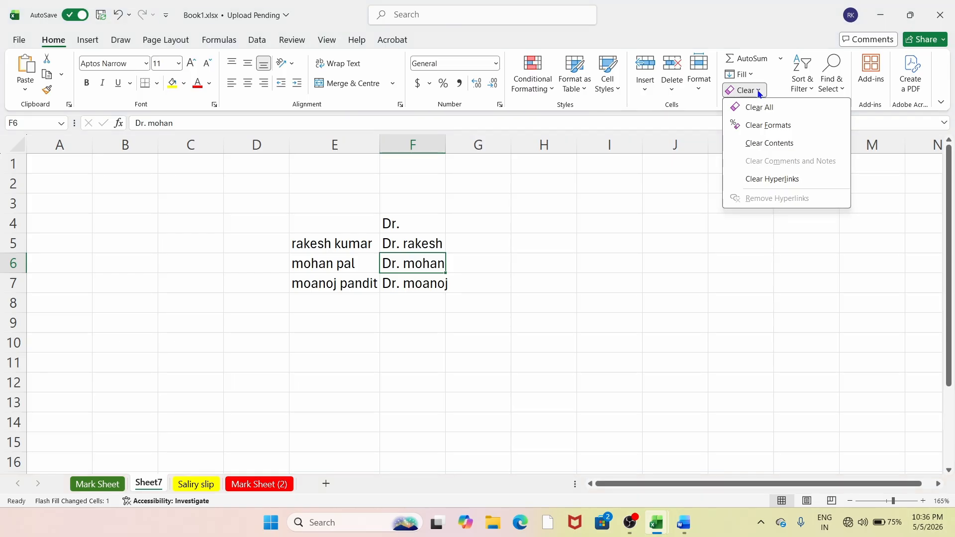
left_click(488, 263)
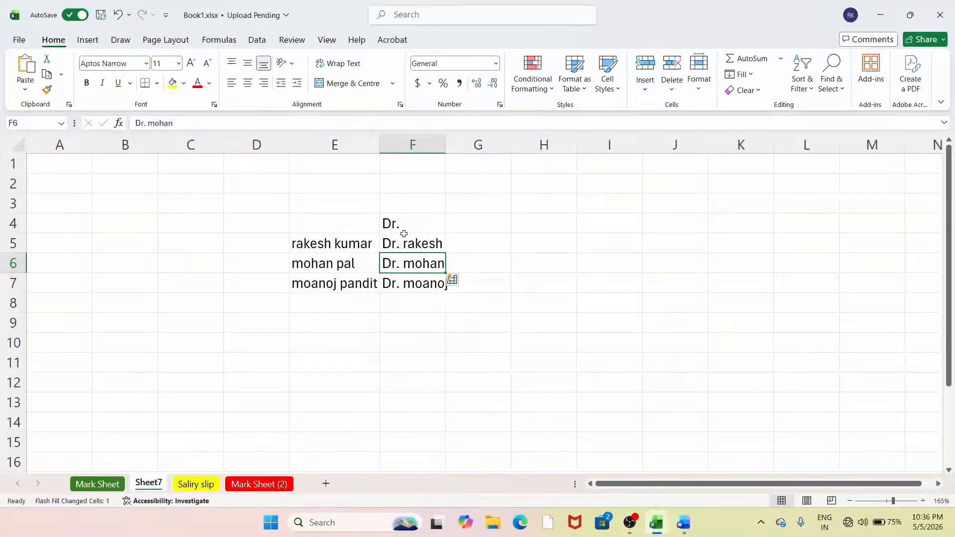
Step: Switch to the Mark Sheet and apply Clear All to the selected text cells starting at A38
left_click(97, 484)
scroll(307, 282, "up", 9)
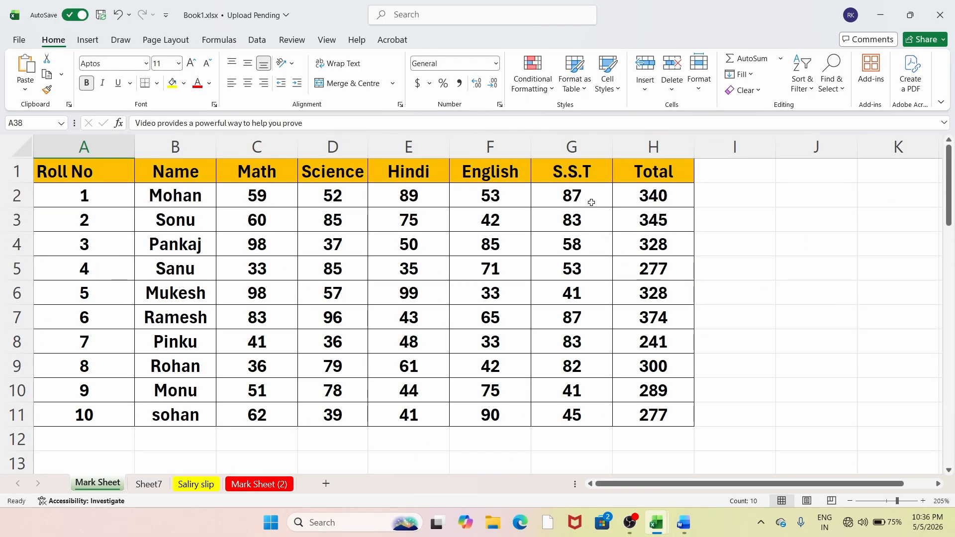
left_click(757, 92)
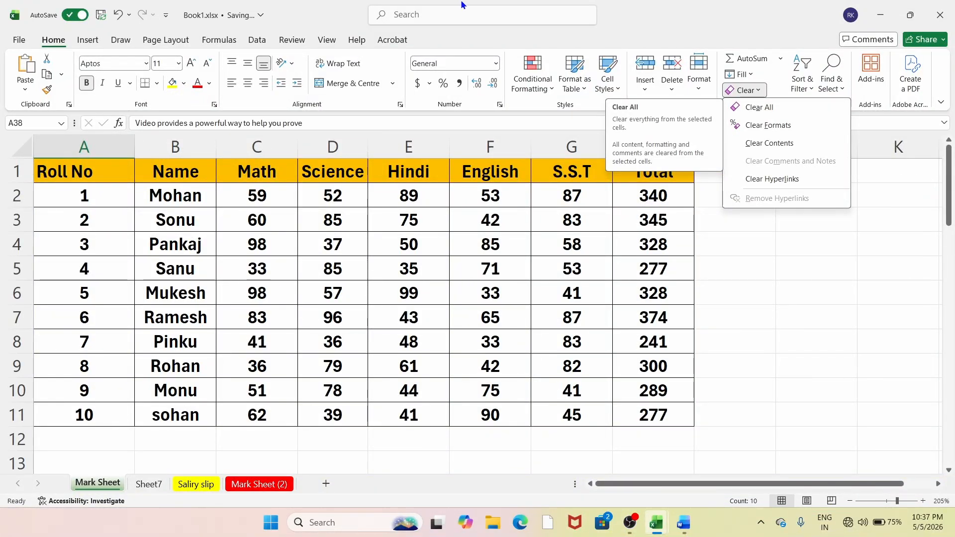
left_click(752, 107)
scroll(217, 228, "up", 10)
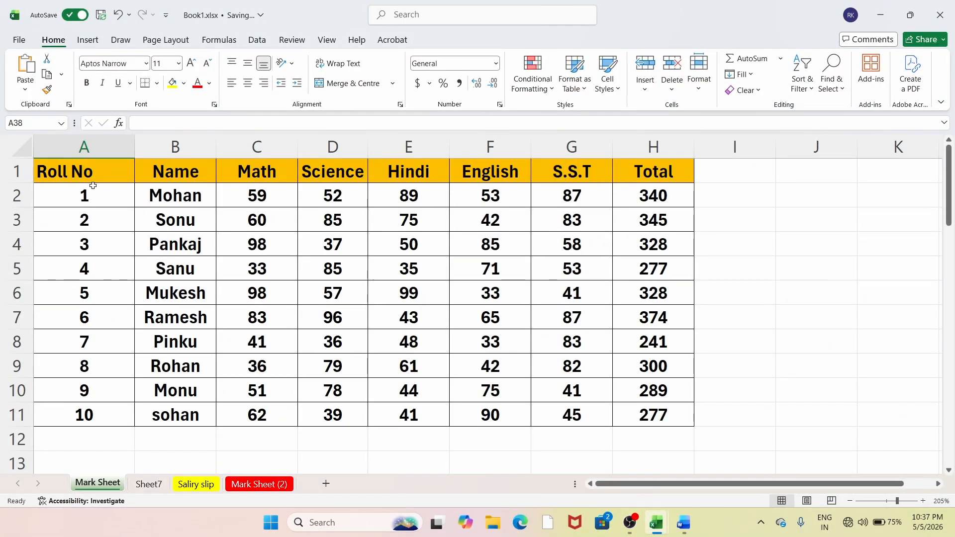
Step: Apply Clear All to the mark table in A1:H11, and undo the clearing
left_click_drag(87, 176, 617, 406)
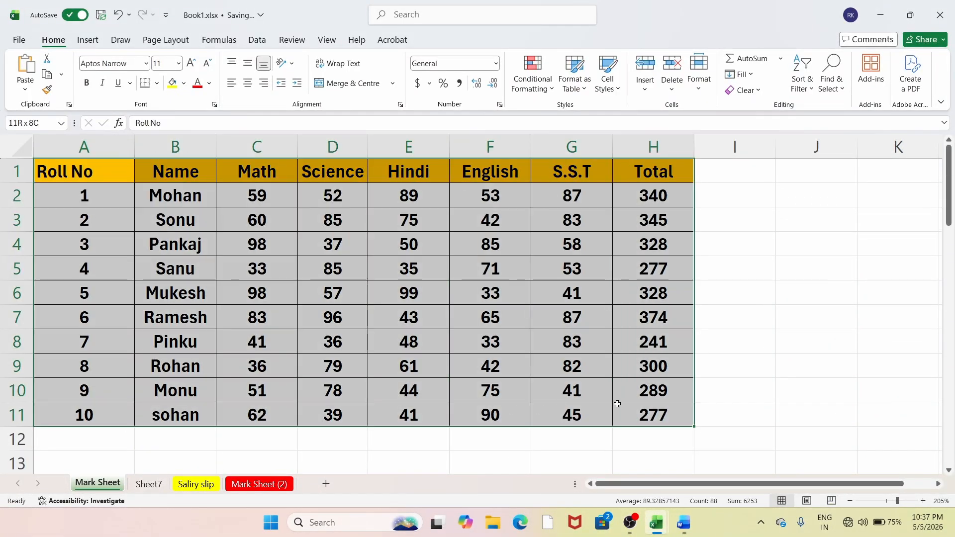
left_click(760, 91)
left_click(754, 108)
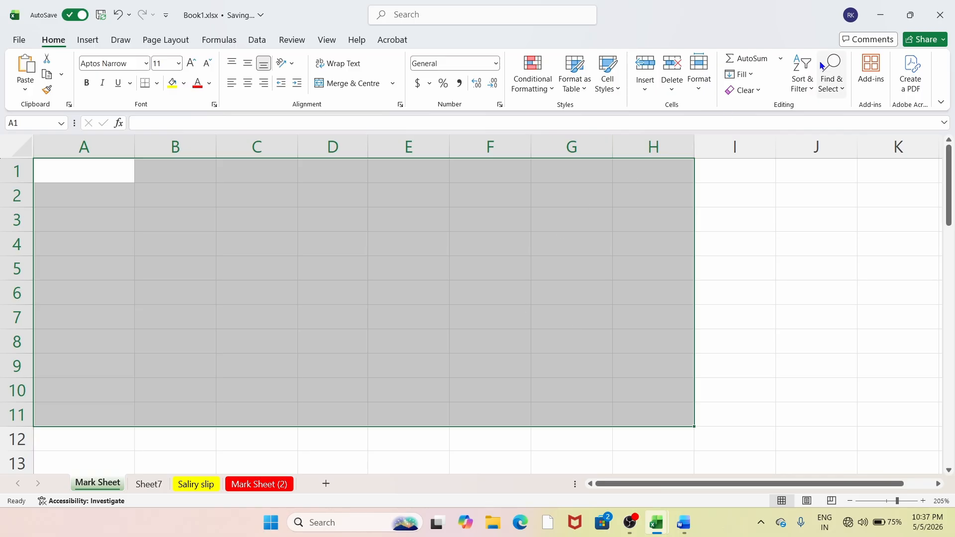
key("ctrl+z")
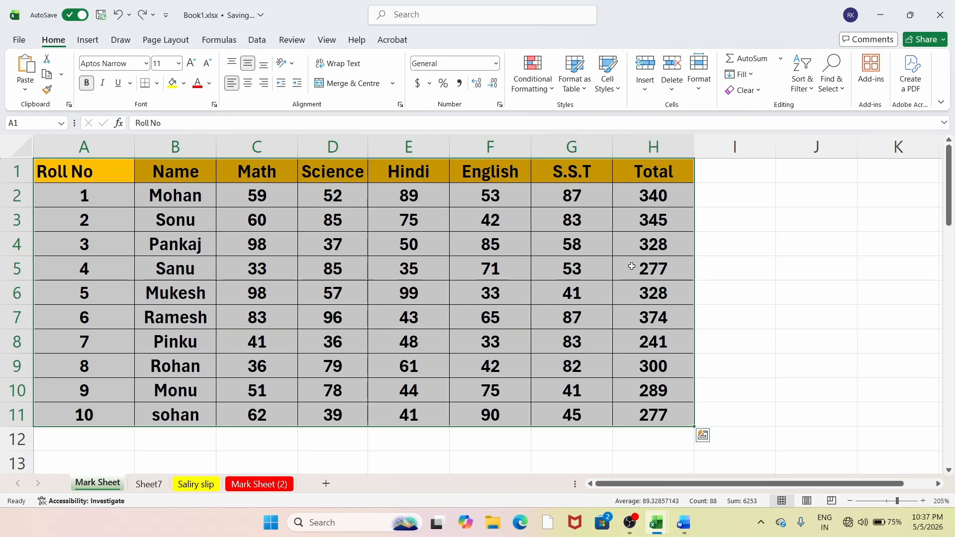
left_click(632, 267)
left_click(74, 177)
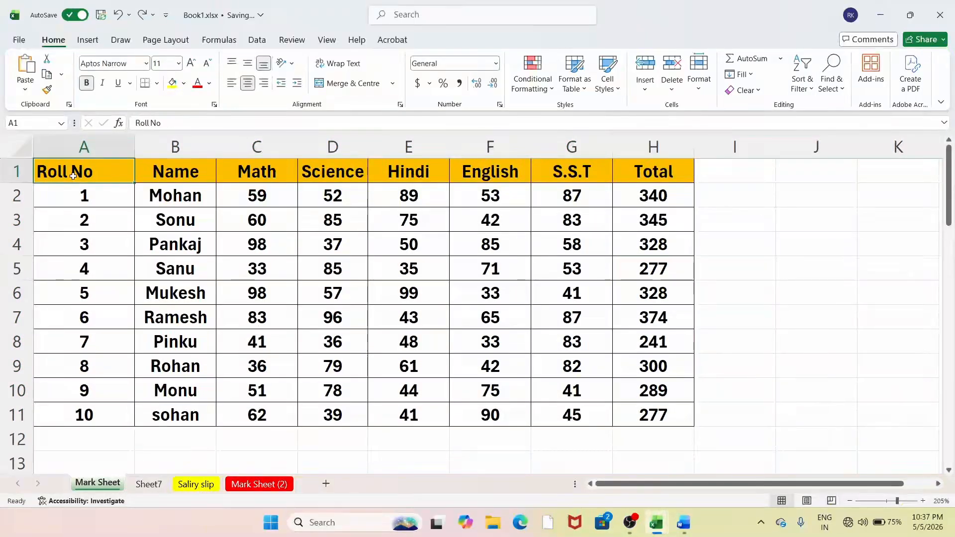
left_click(199, 293)
Step: Apply Clear Formats to the mark table in A1:H11, and undo the format clearing
left_click_drag(79, 174, 649, 412)
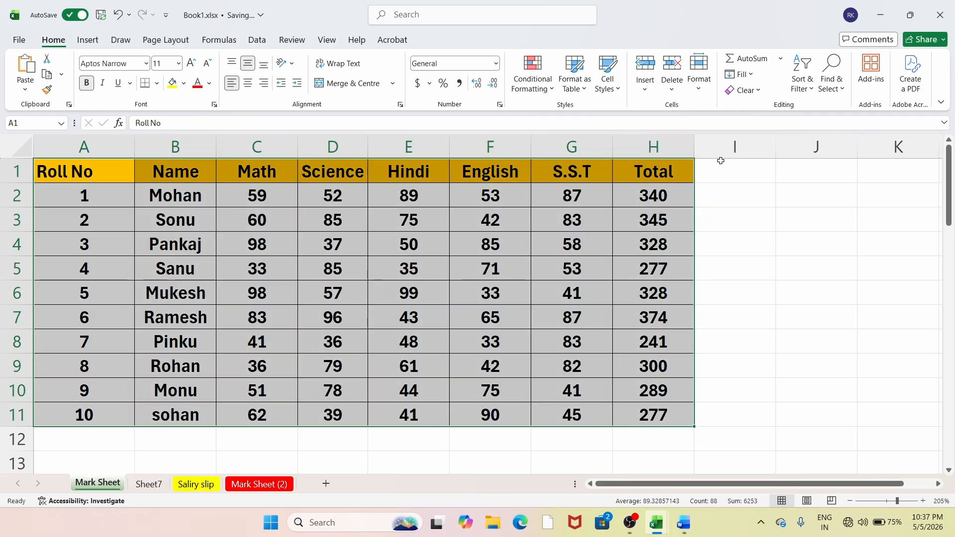
left_click(758, 91)
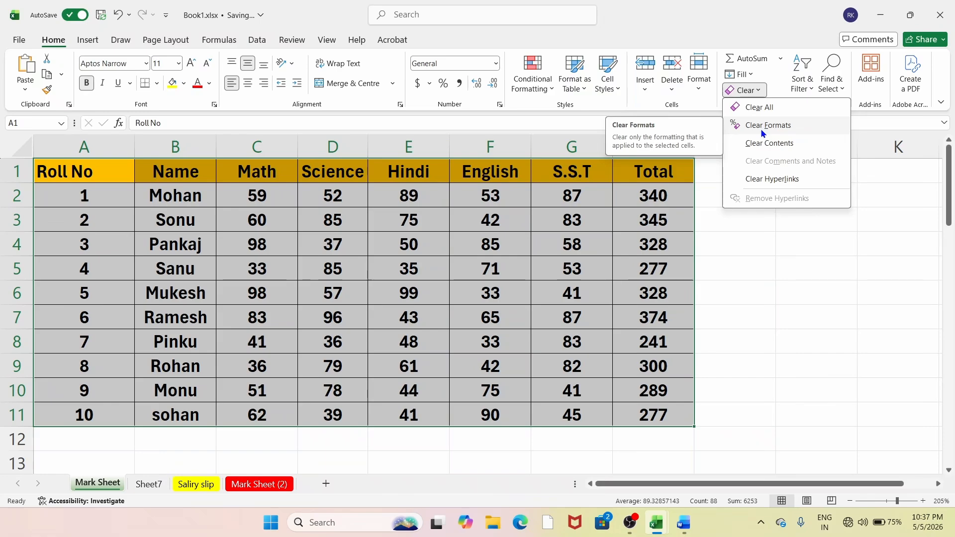
left_click(764, 134)
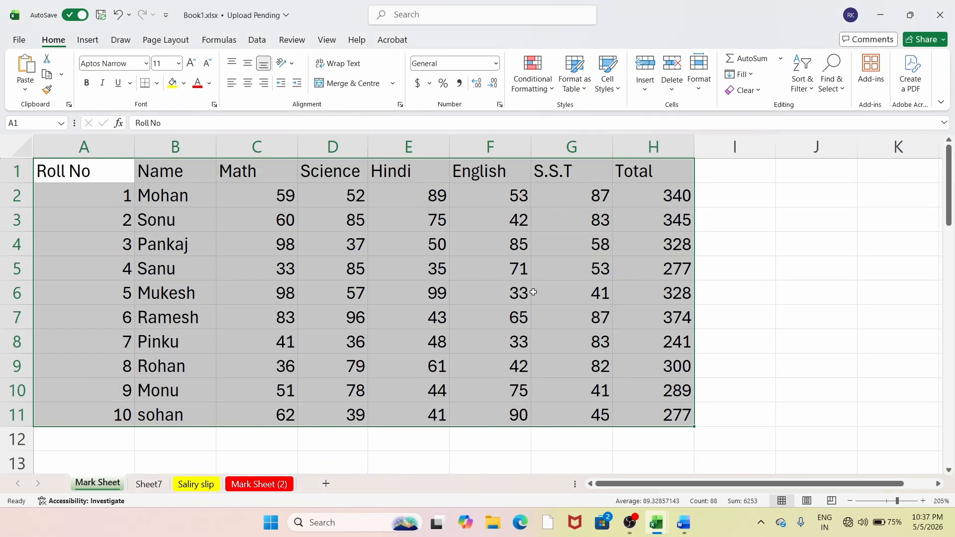
key("ctrl+z")
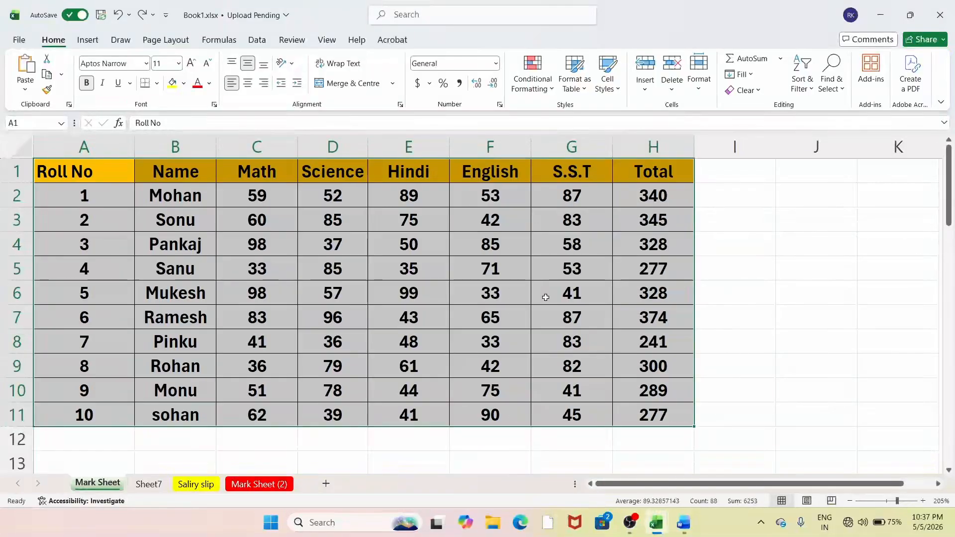
Step: Apply Clear Contents to the mark table in A1:H11, review the remaining Clear options, and undo the content clearing
left_click(744, 89)
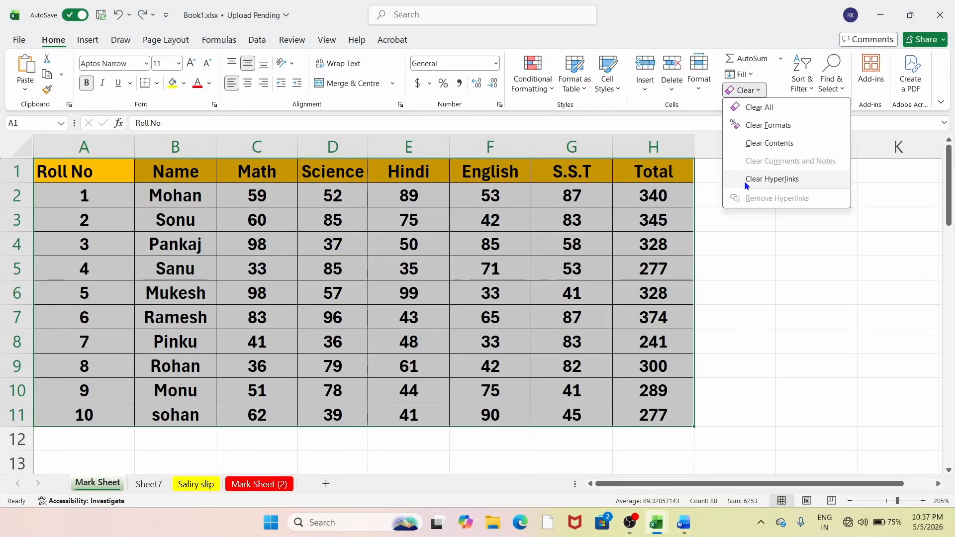
left_click(763, 144)
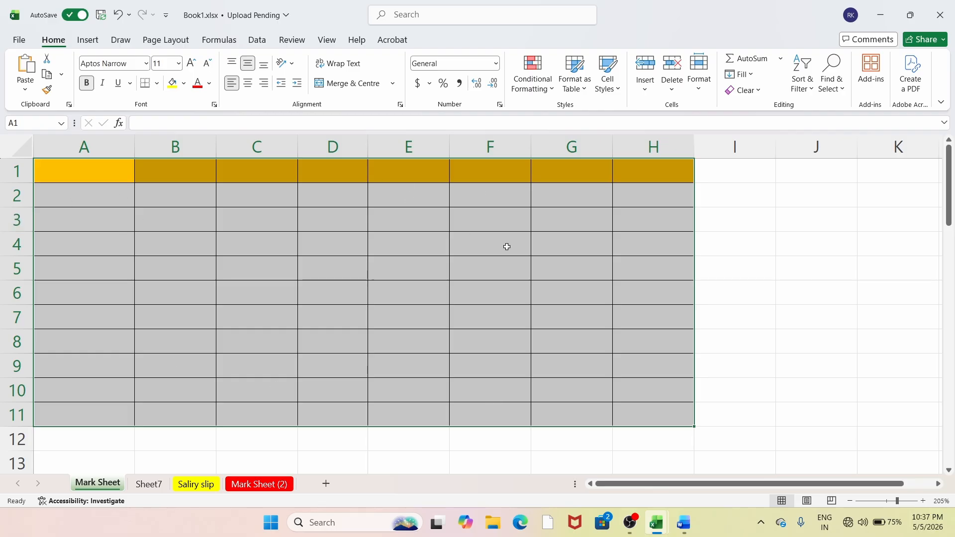
left_click(746, 75)
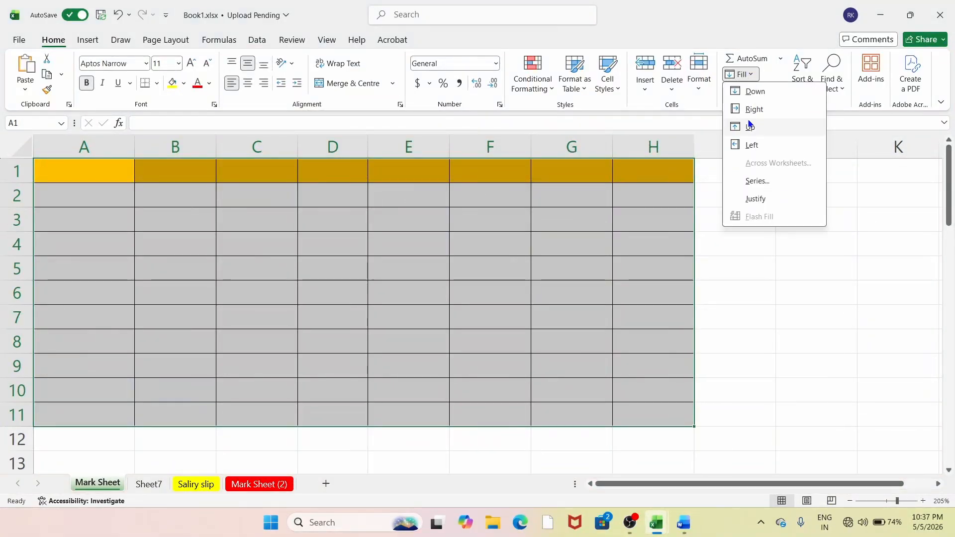
left_click(705, 138)
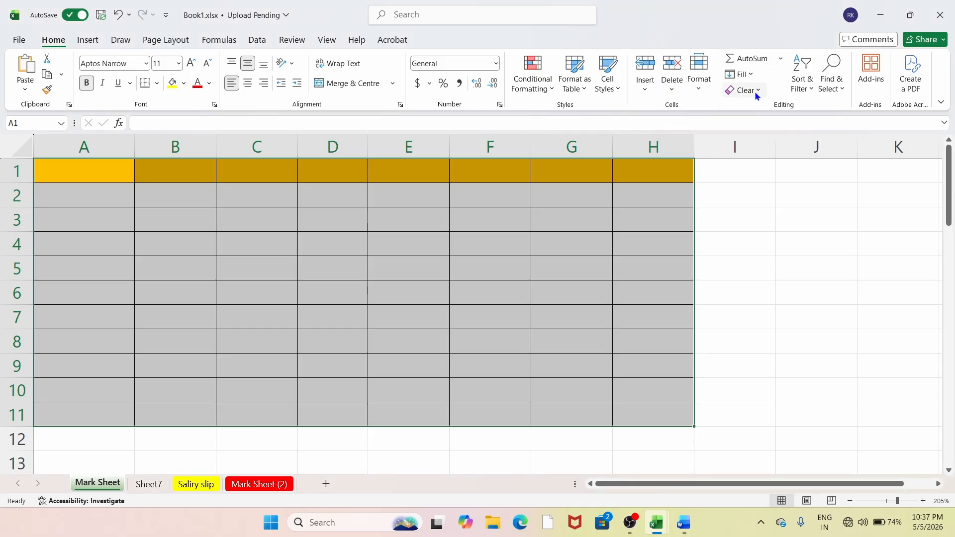
left_click(755, 91)
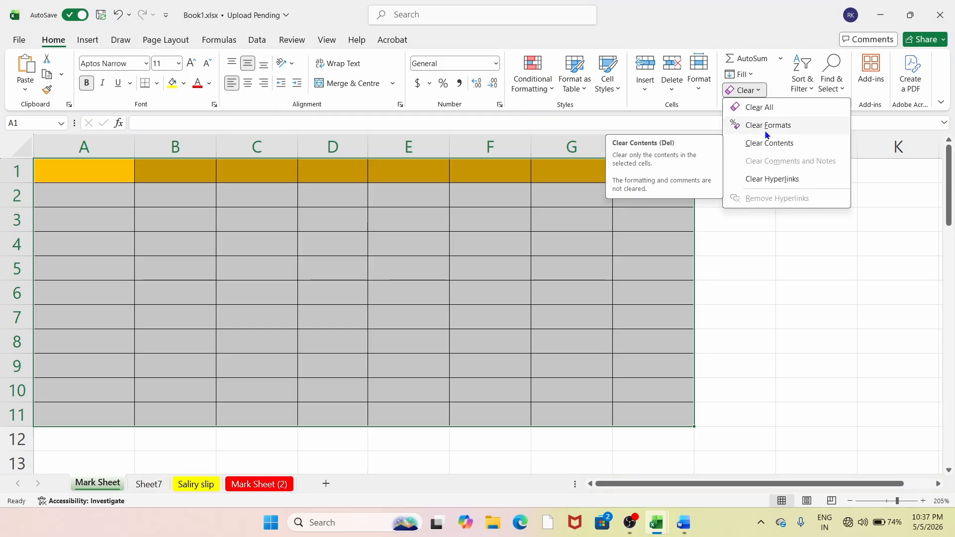
left_click(766, 144)
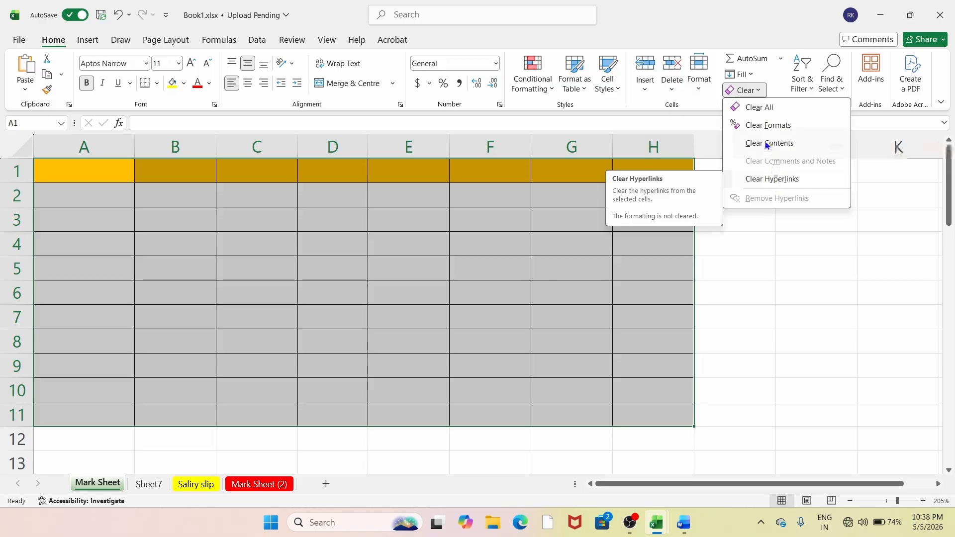
left_click(462, 352)
key("ctrl+z")
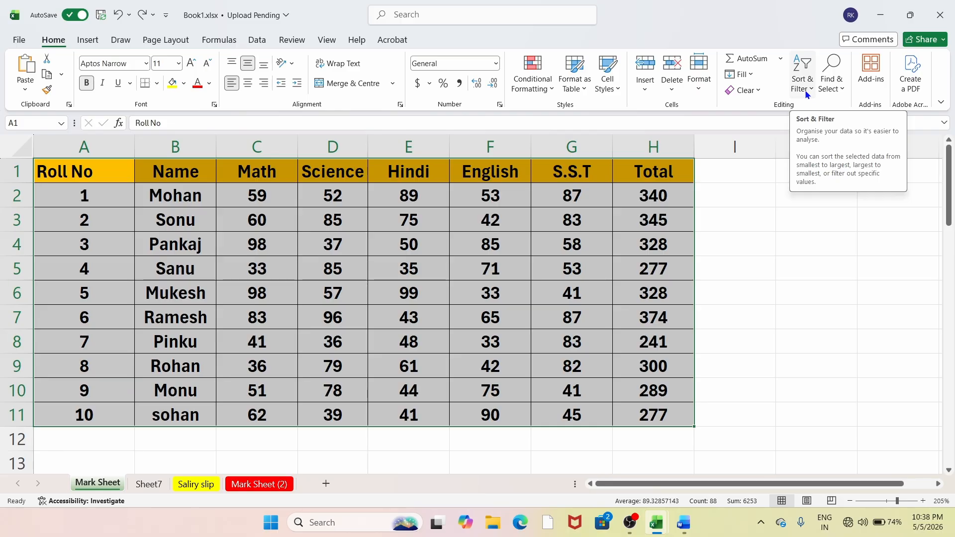
left_click(807, 94)
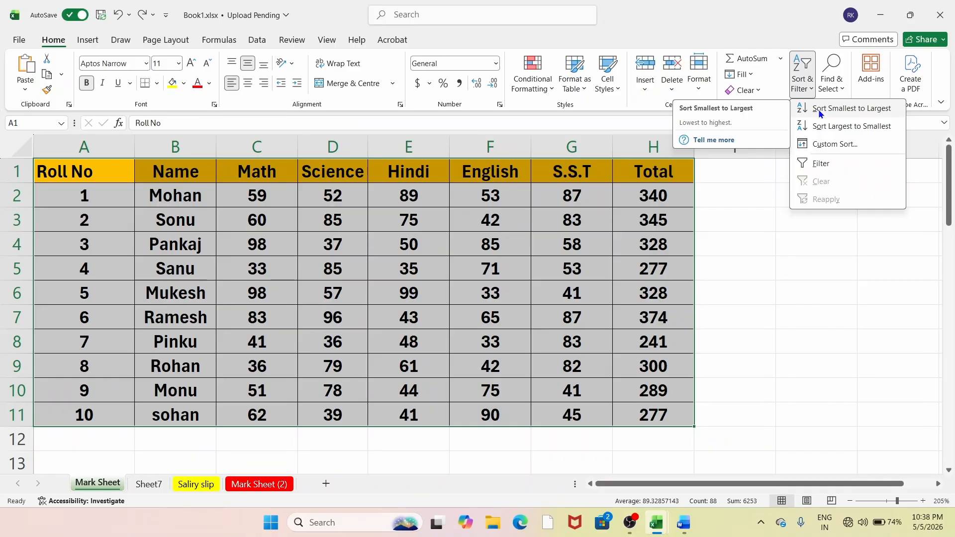
key("Escape")
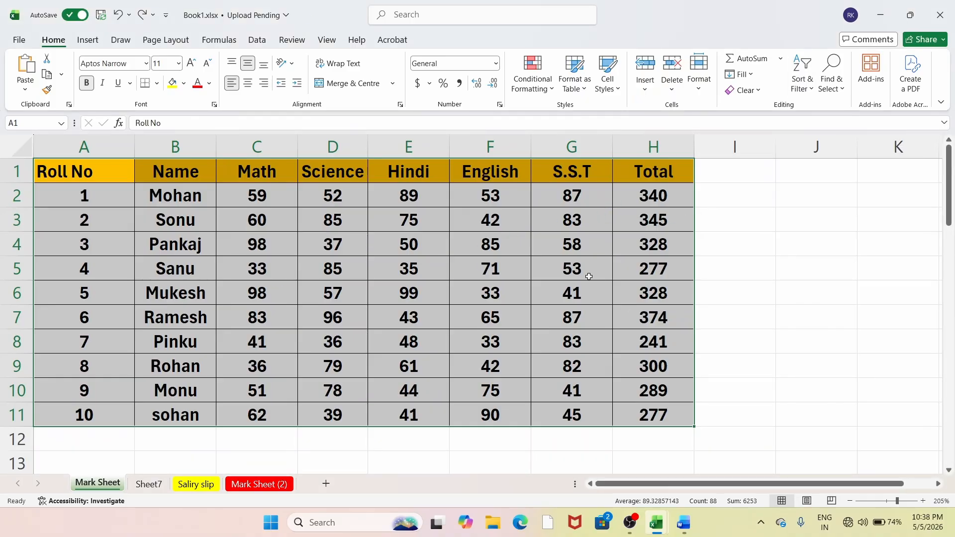
left_click(649, 249)
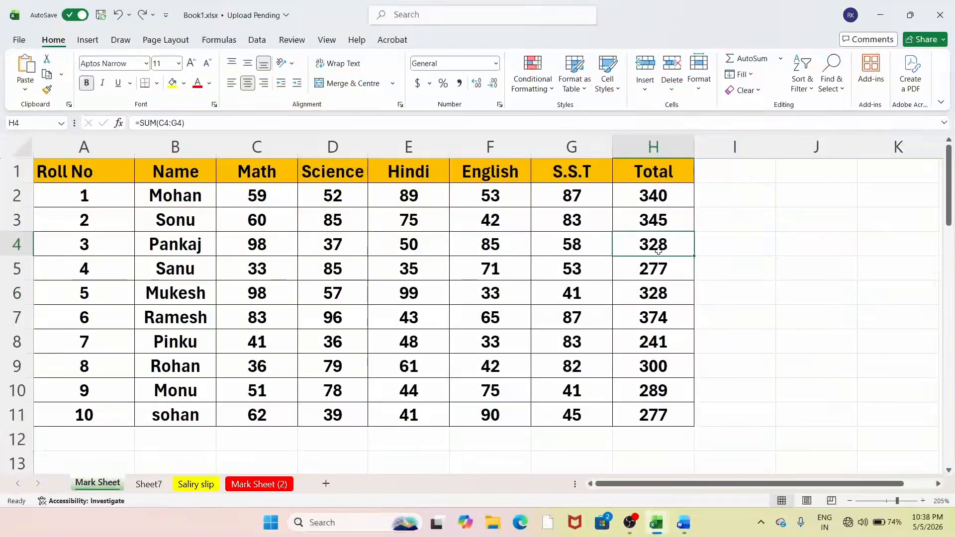
left_click(673, 271)
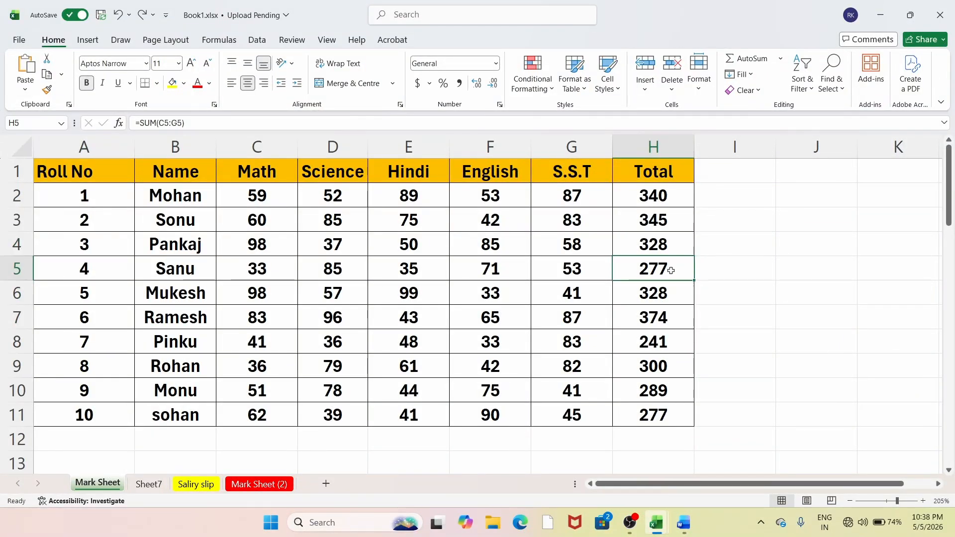
left_click(803, 80)
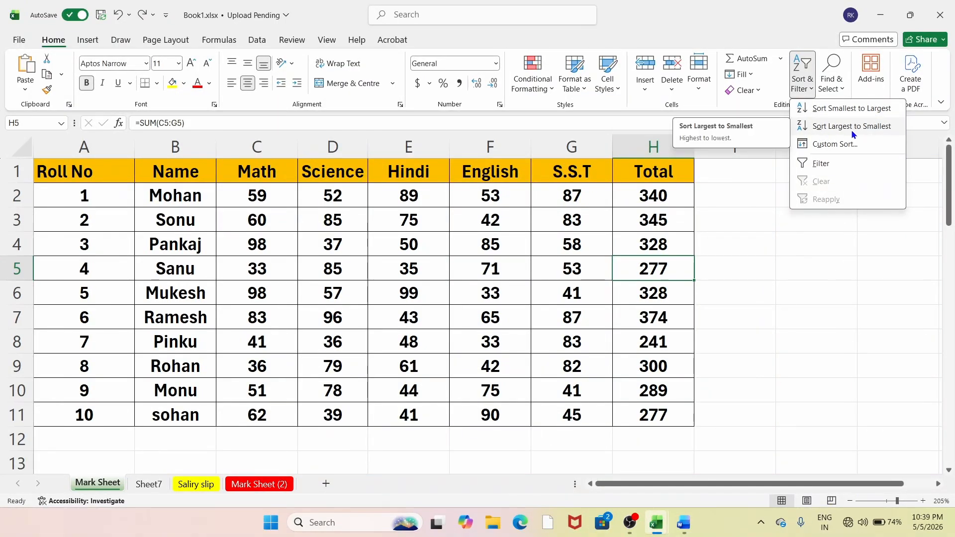
left_click(654, 277)
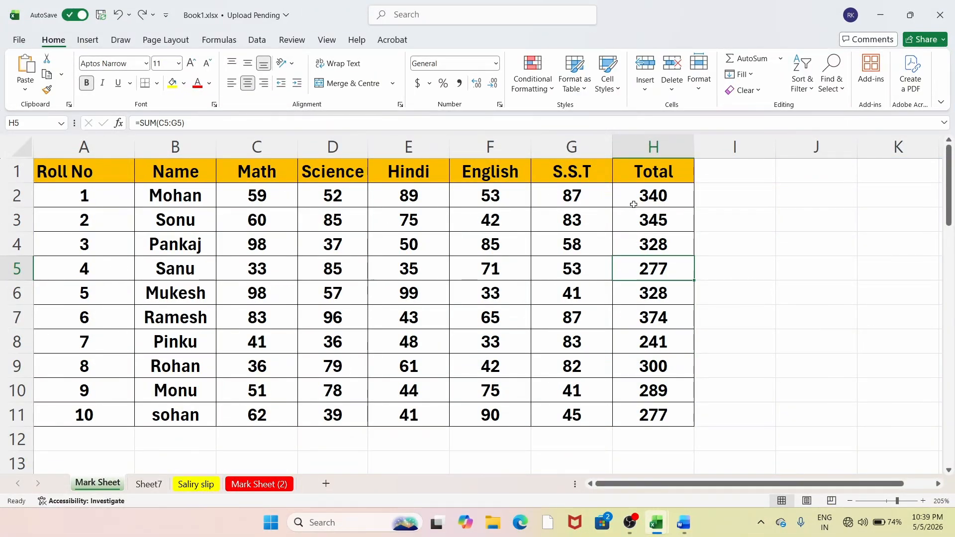
left_click(659, 227)
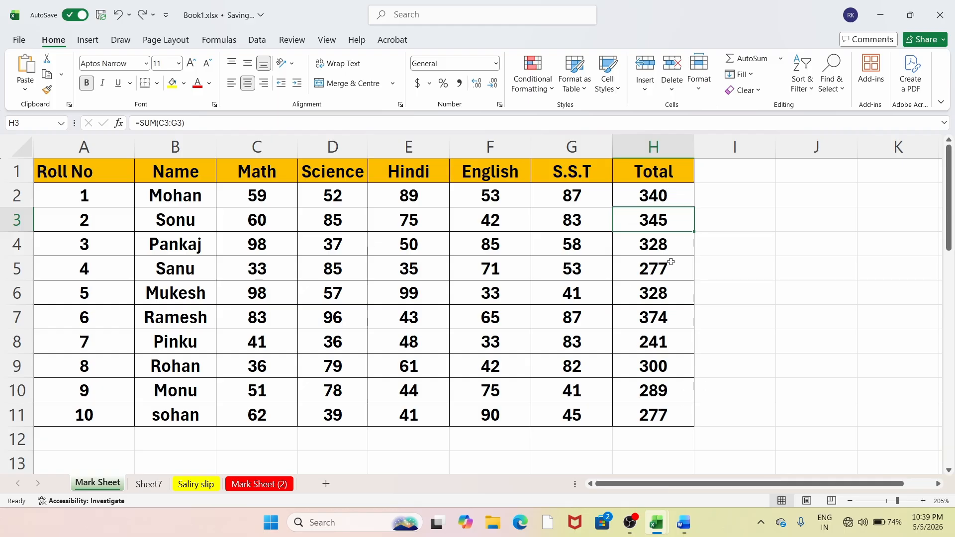
key("Down")
key("Down")
key("Down")
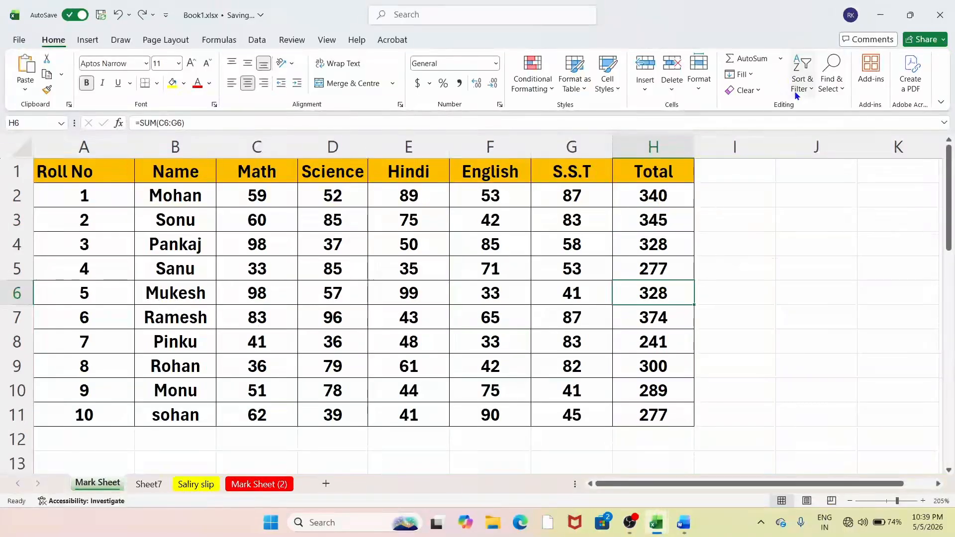
Step: Sort the mark table by the Total column from smallest to largest
left_click(673, 263)
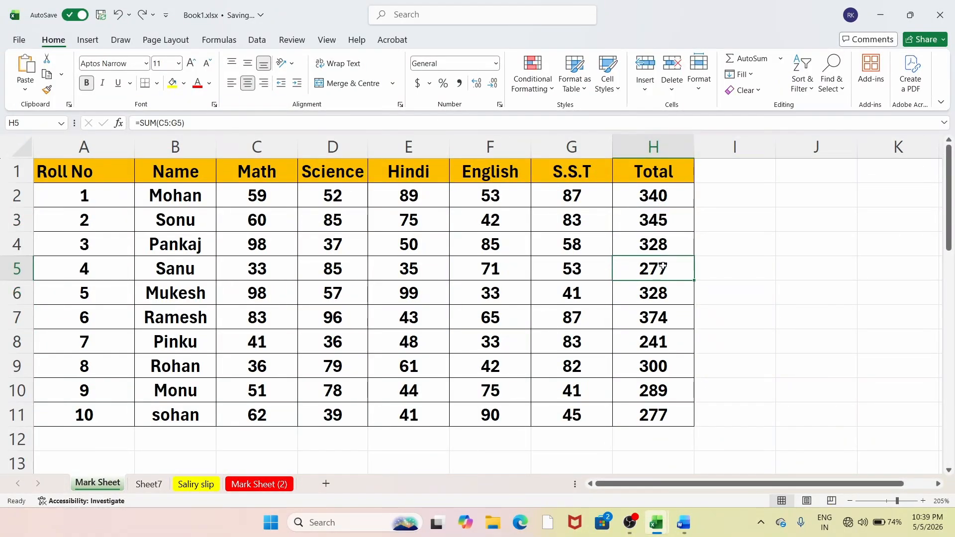
left_click(805, 85)
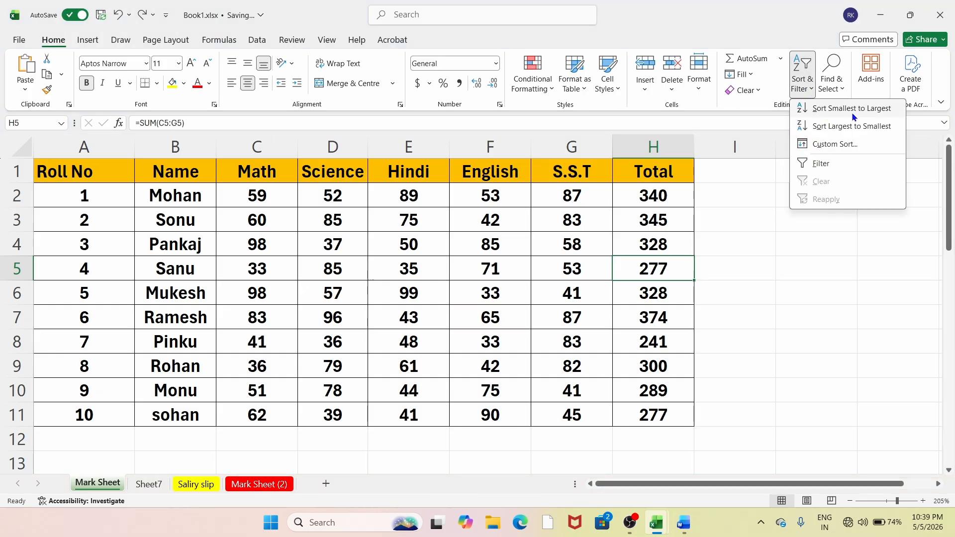
left_click(869, 115)
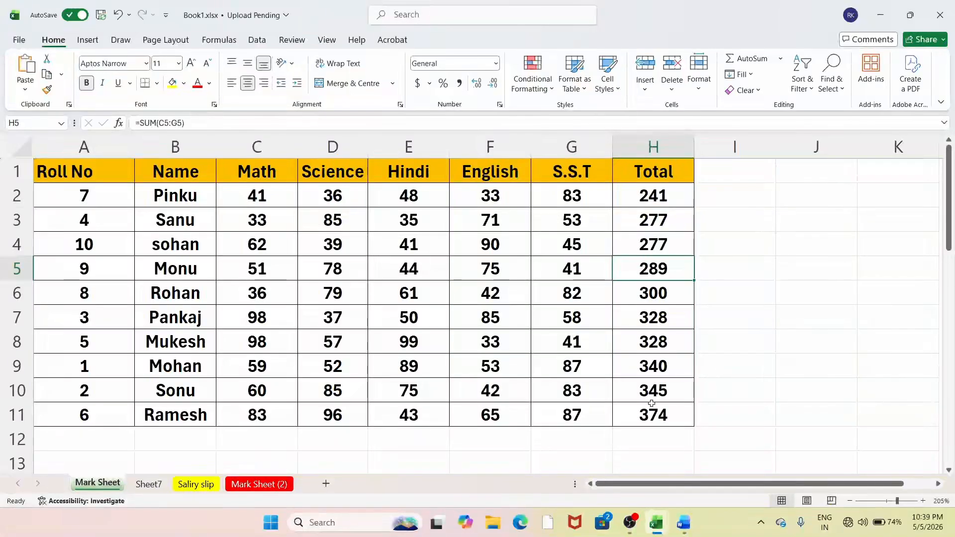
Step: Sort the mark table by the Total column from largest to smallest
left_click(653, 293)
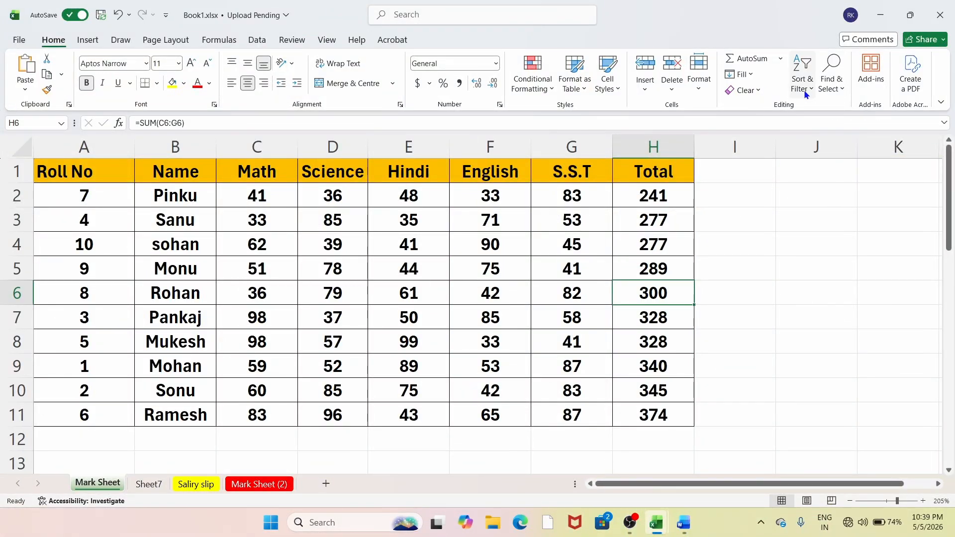
left_click(802, 75)
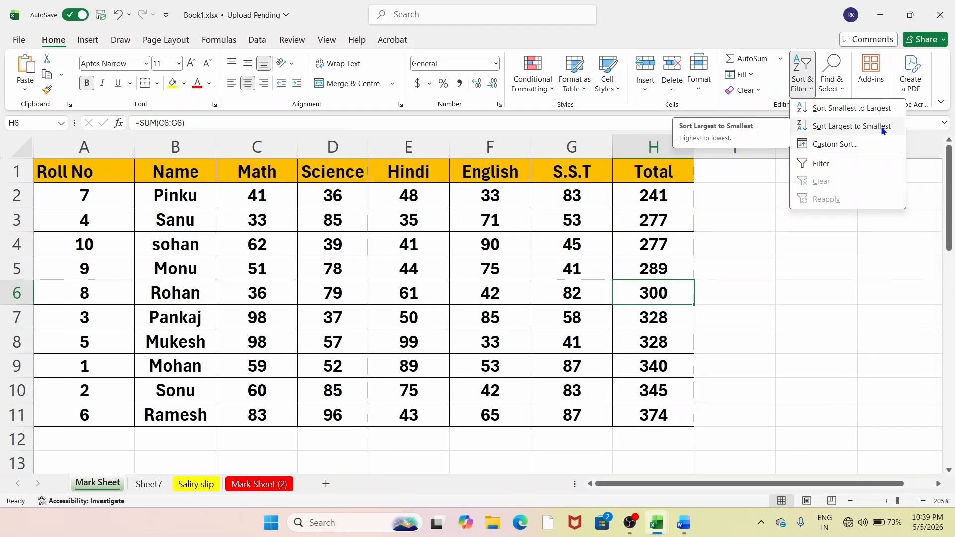
left_click(844, 130)
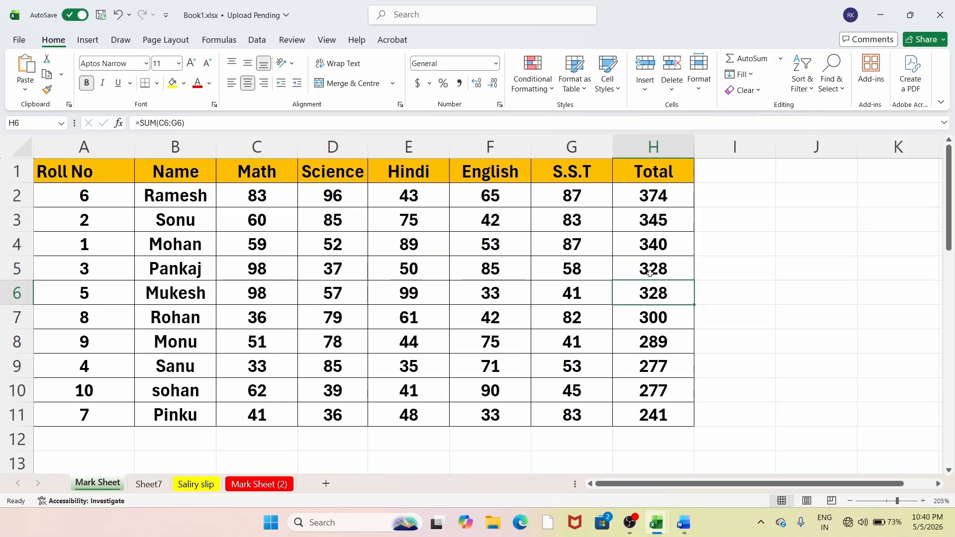
Step: Try to sort only the Total column, H1:H11, from smallest to largest, continuing with the current selection
left_click_drag(652, 171, 656, 419)
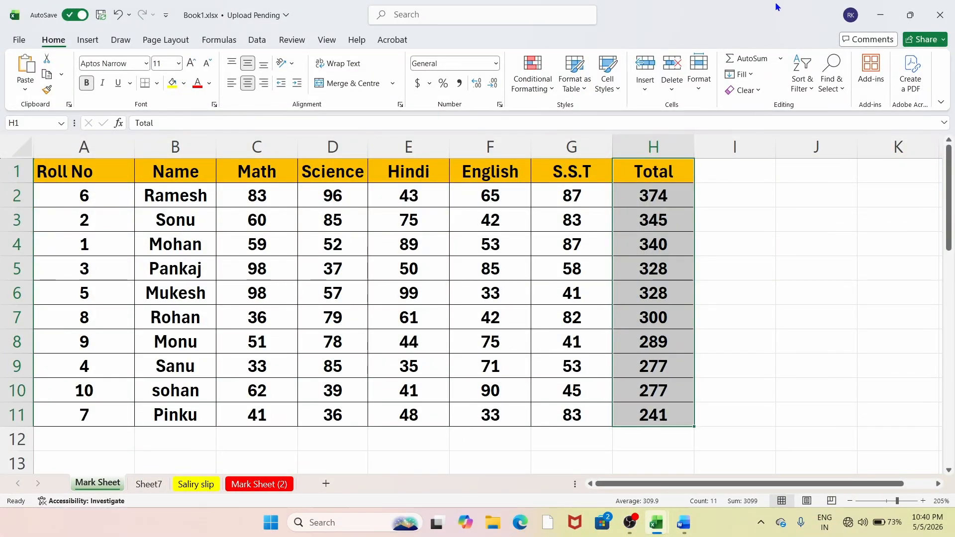
left_click(802, 80)
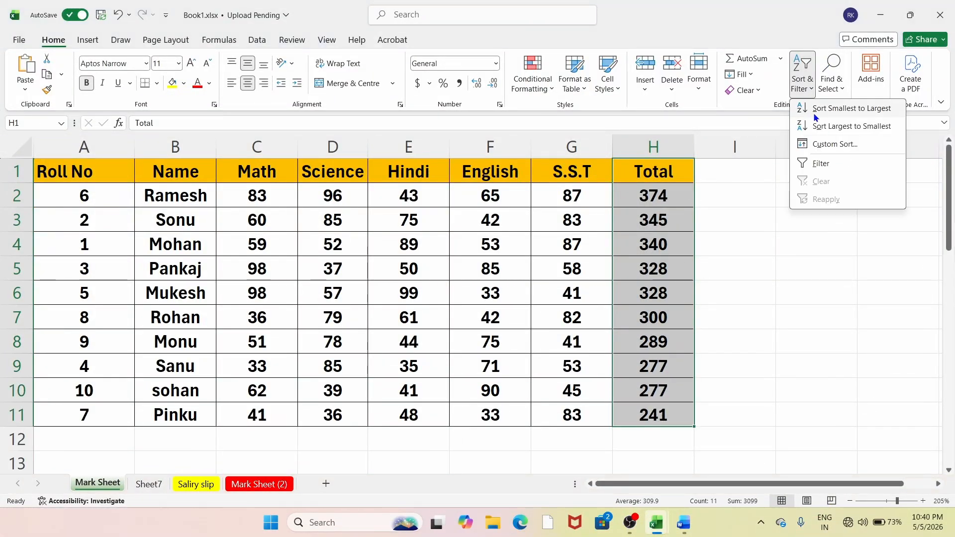
left_click(816, 110)
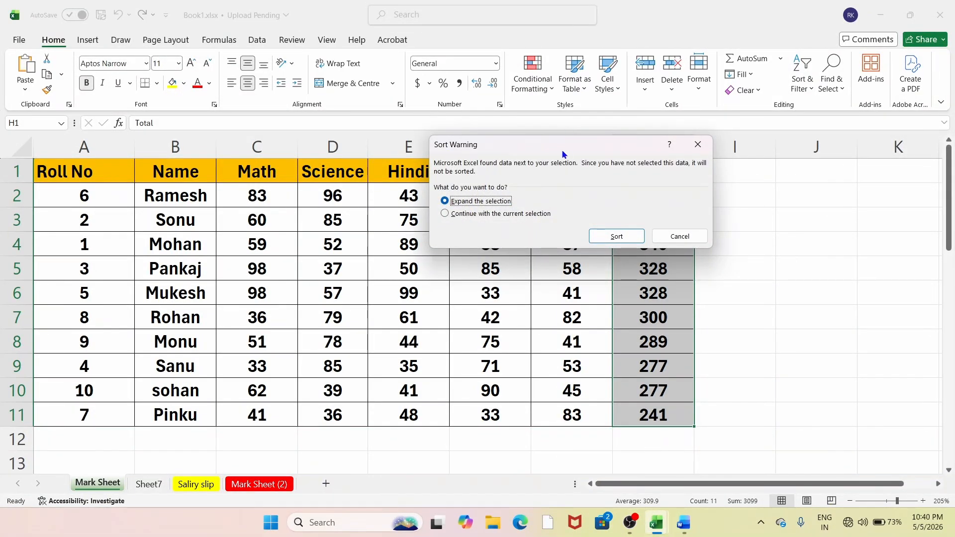
left_click_drag(564, 153, 569, 170)
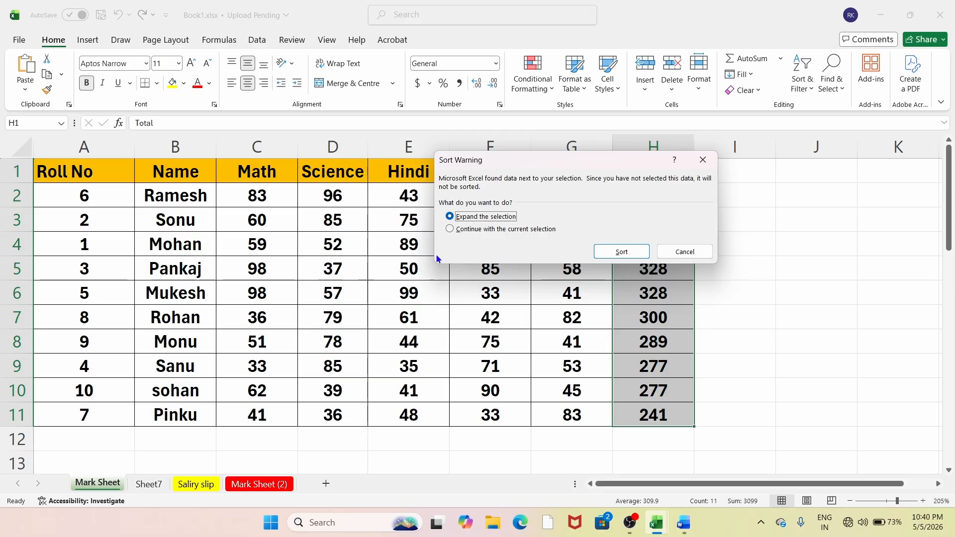
left_click(449, 230)
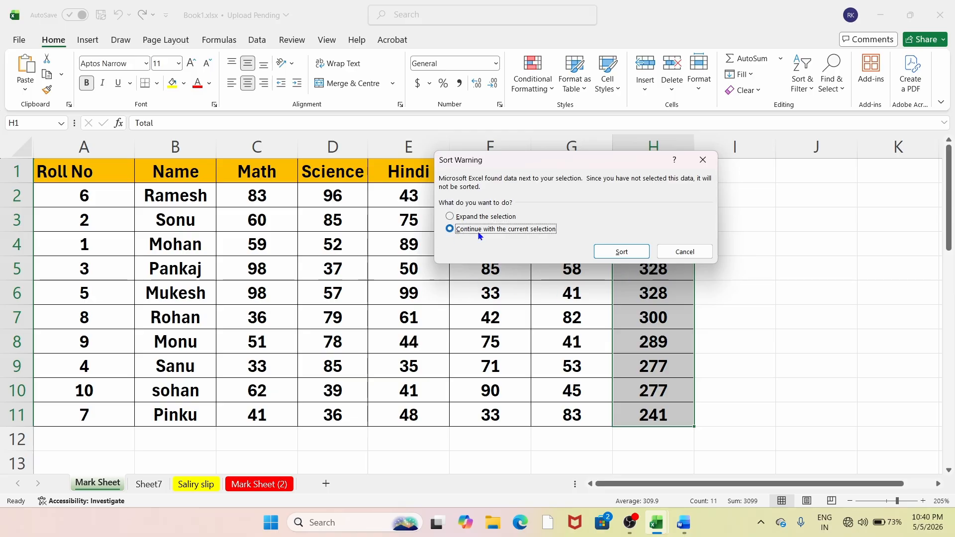
left_click(621, 251)
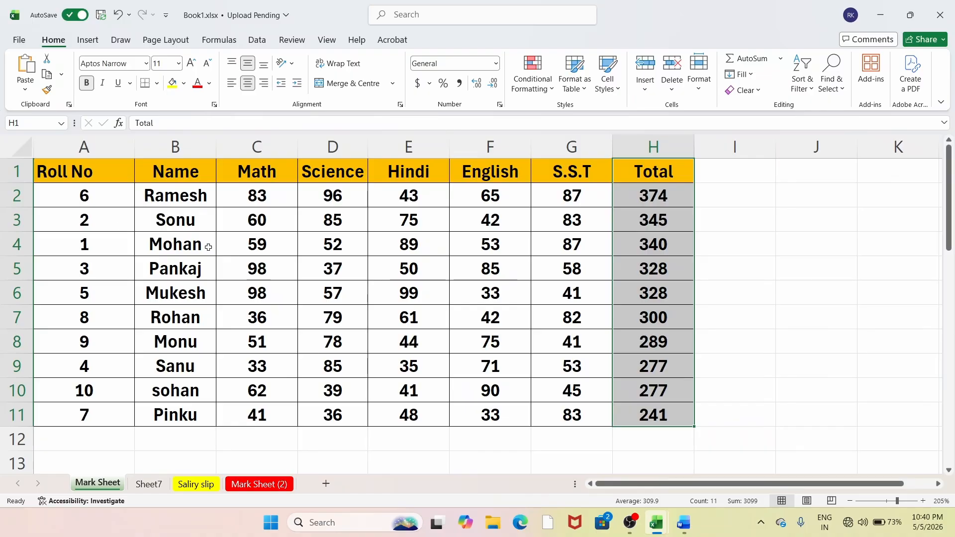
Step: Undo the last two sorts of the mark table
key("ctrl+z")
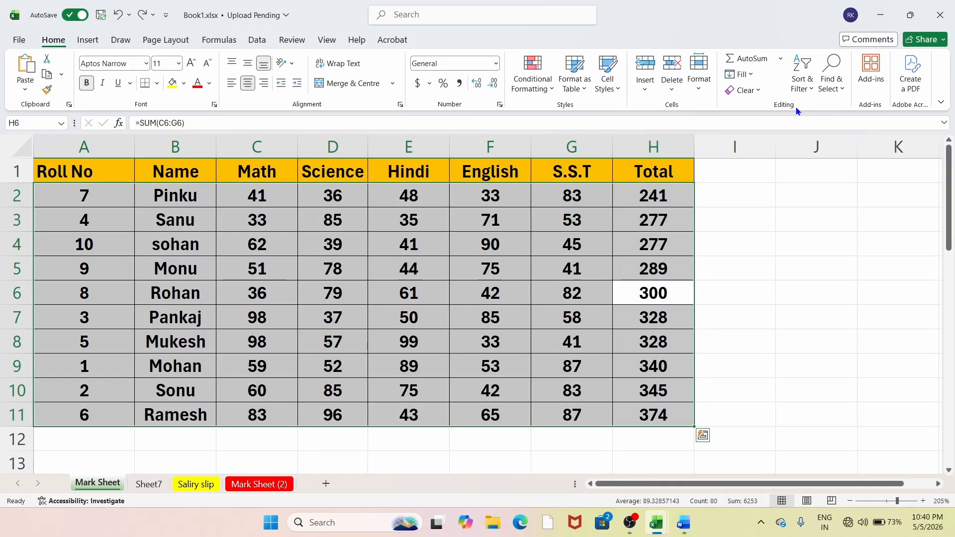
key("ctrl+z")
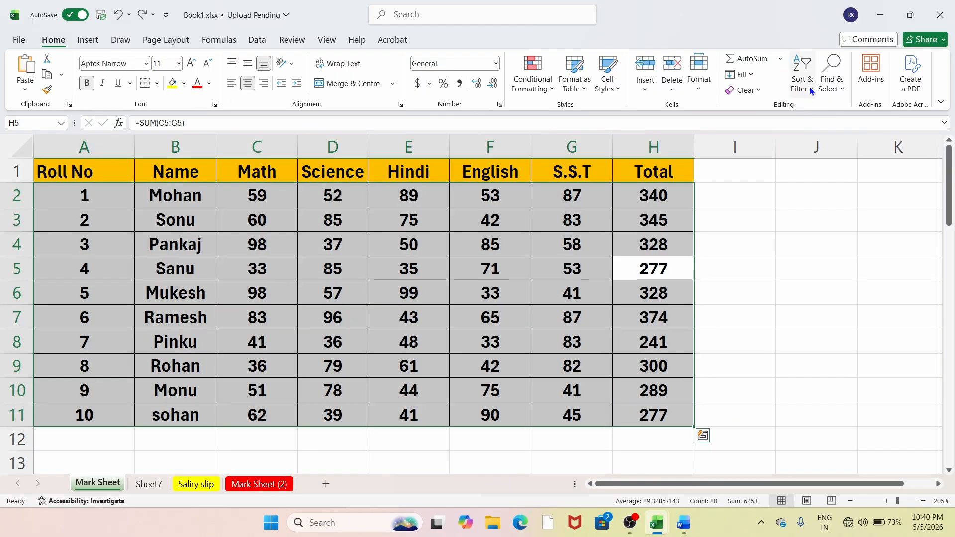
left_click(810, 88)
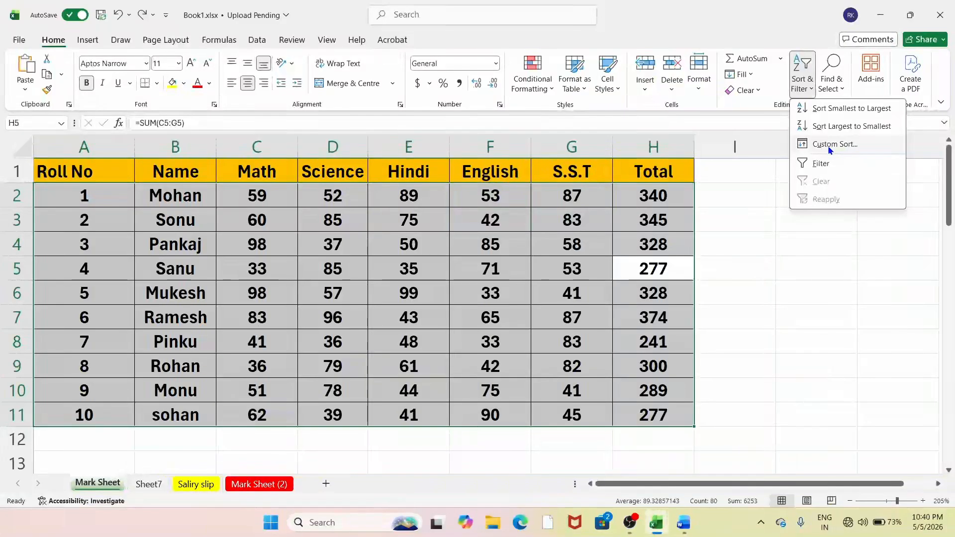
key("Escape")
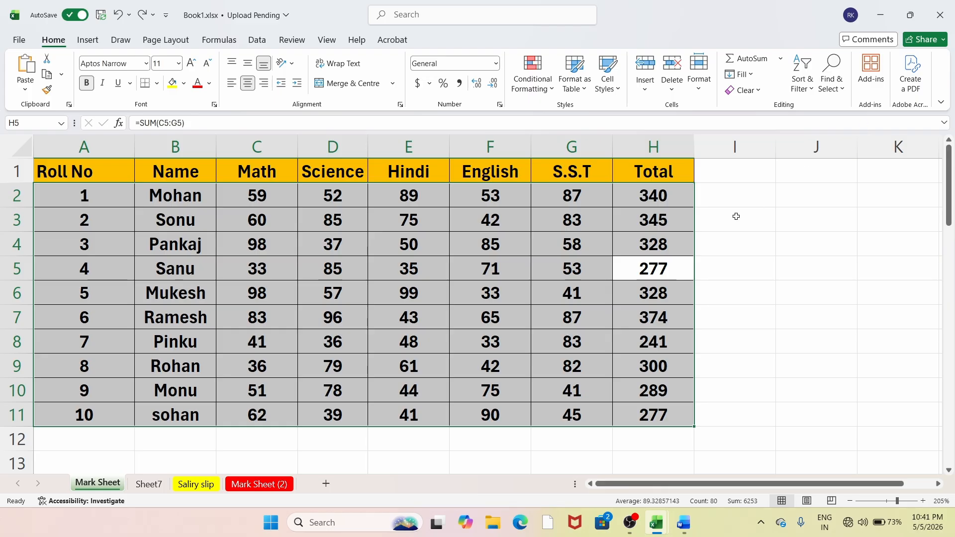
left_click_drag(796, 484, 729, 482)
mouse_move(824, 485)
left_mouse_down()
mouse_move(853, 490)
mouse_move(824, 487)
left_mouse_up()
Step: Custom sort the mark table by Total on cell values, ordered largest to smallest
left_click(814, 91)
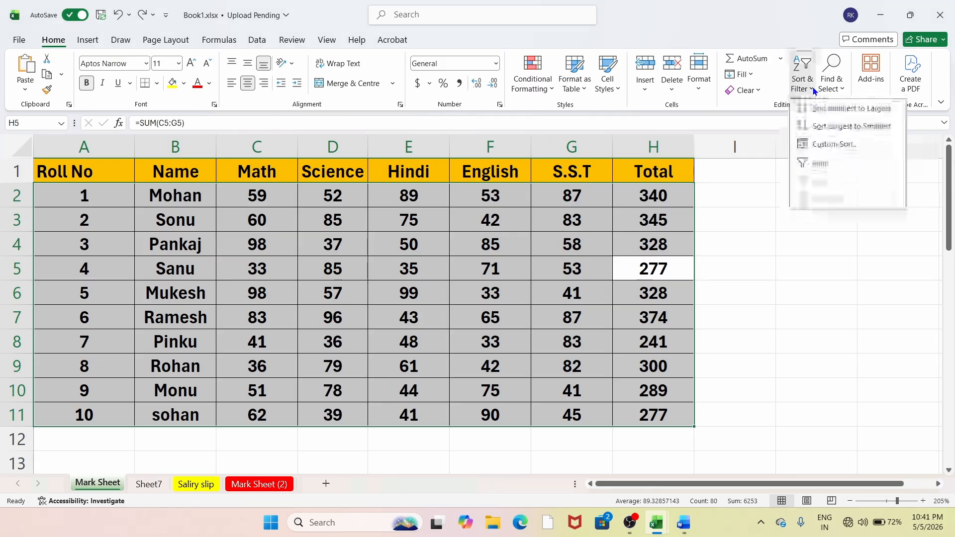
left_click(817, 146)
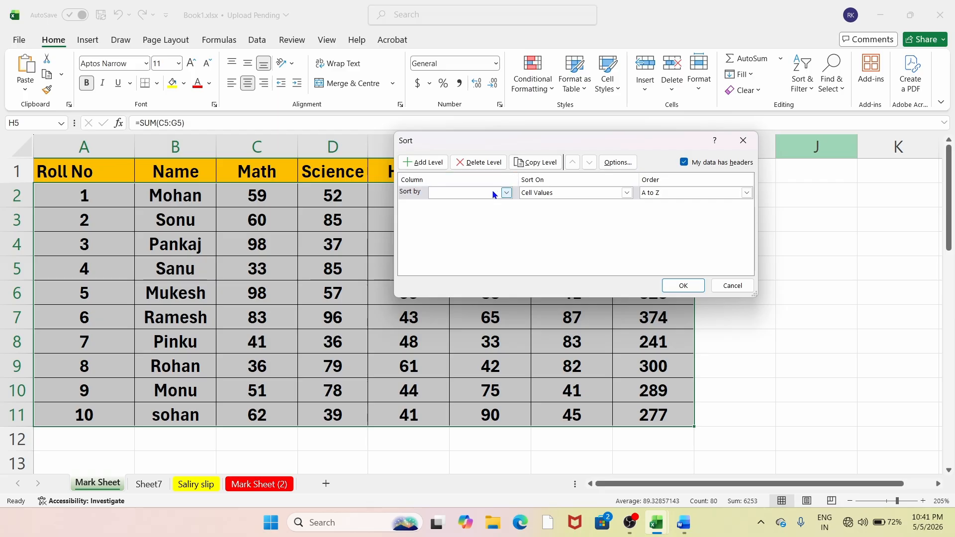
left_click(506, 192)
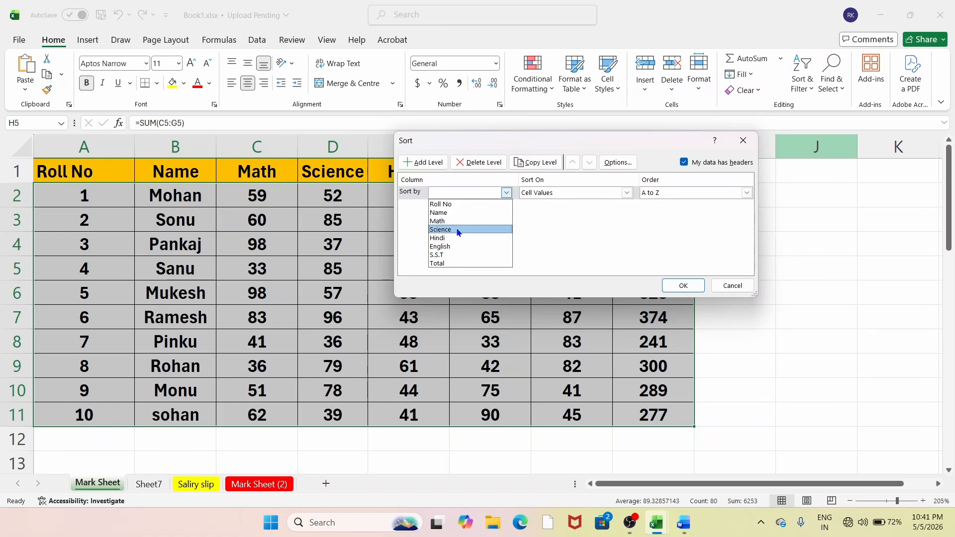
left_click(471, 264)
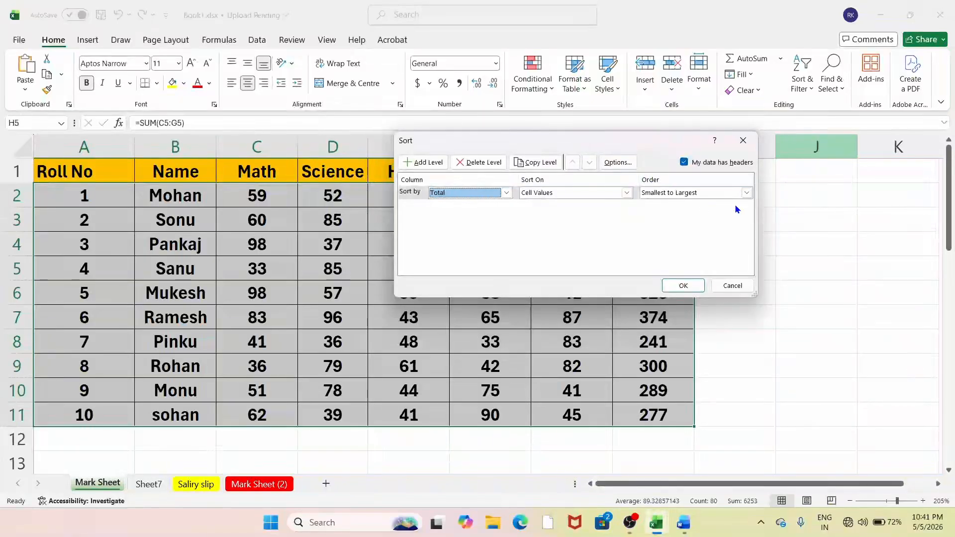
left_click(745, 193)
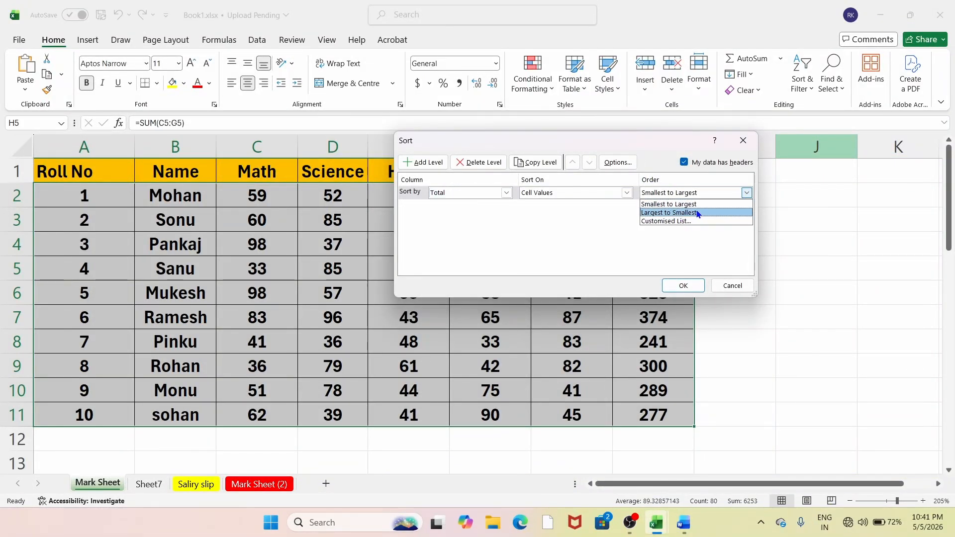
left_click(696, 212)
left_click(685, 286)
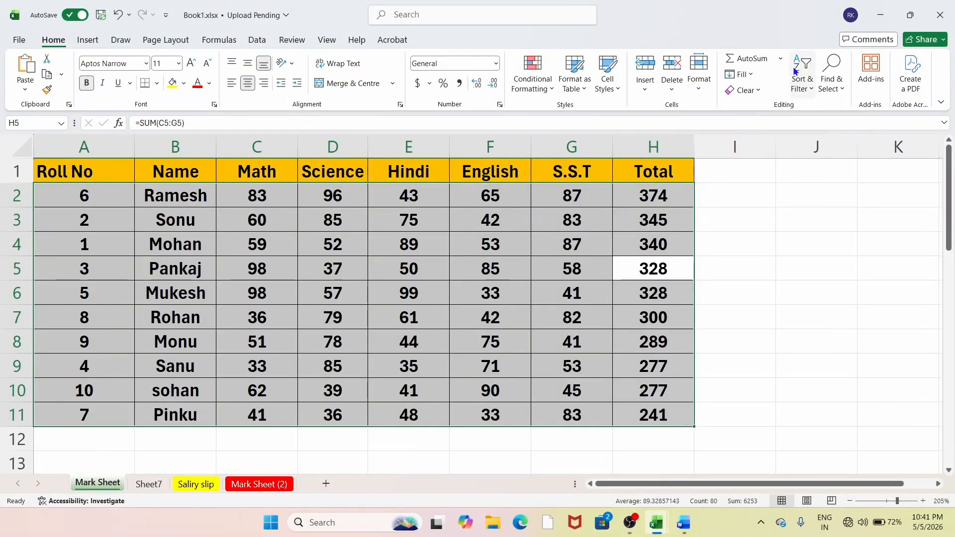
Step: Examine the Sort by column choices in Custom Sort and the commands offered under Sort & Filter and Find & Select
left_click(809, 86)
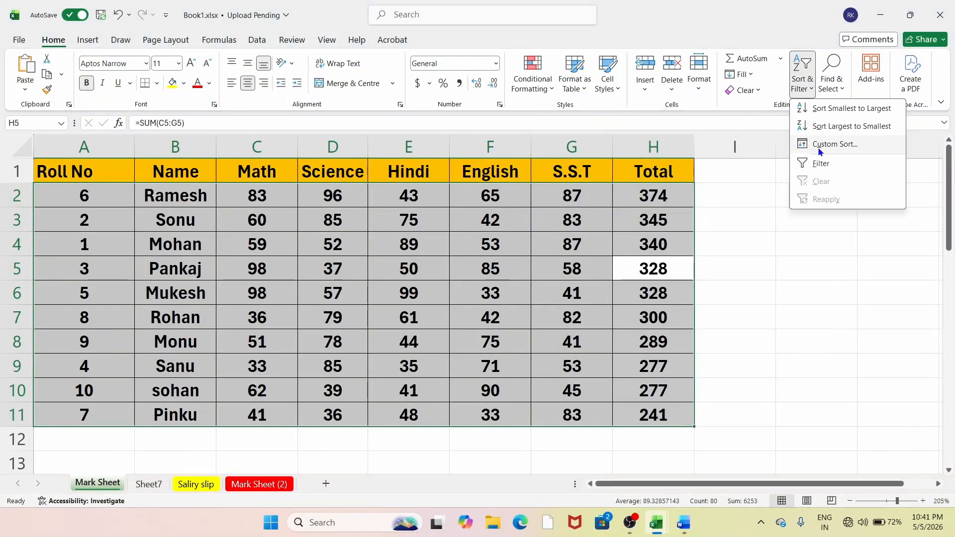
left_click(835, 144)
left_click(506, 193)
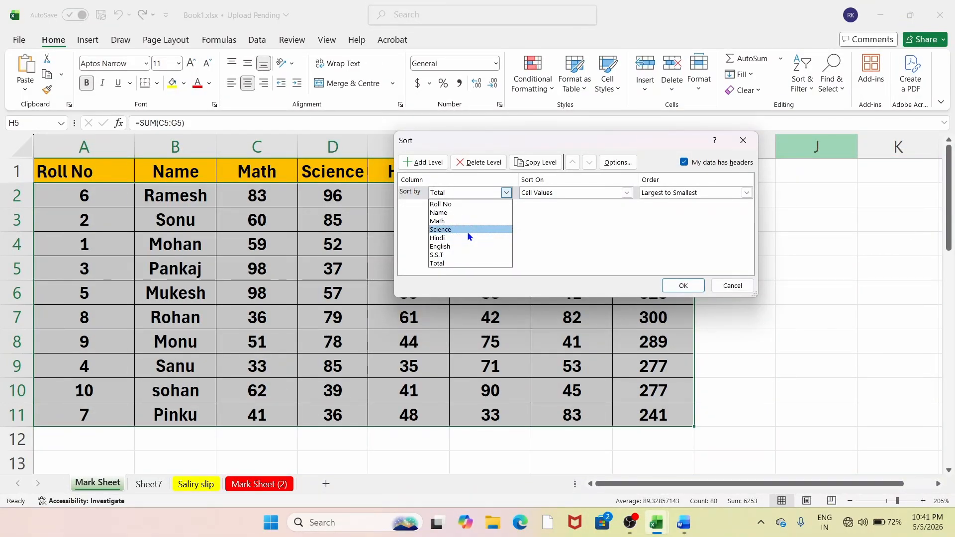
left_click(694, 196)
left_click(729, 286)
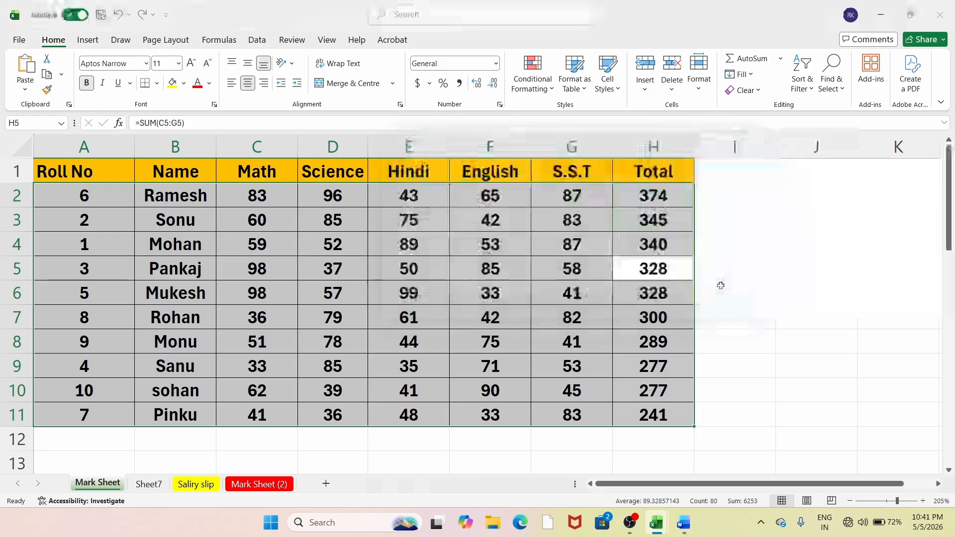
left_click(814, 91)
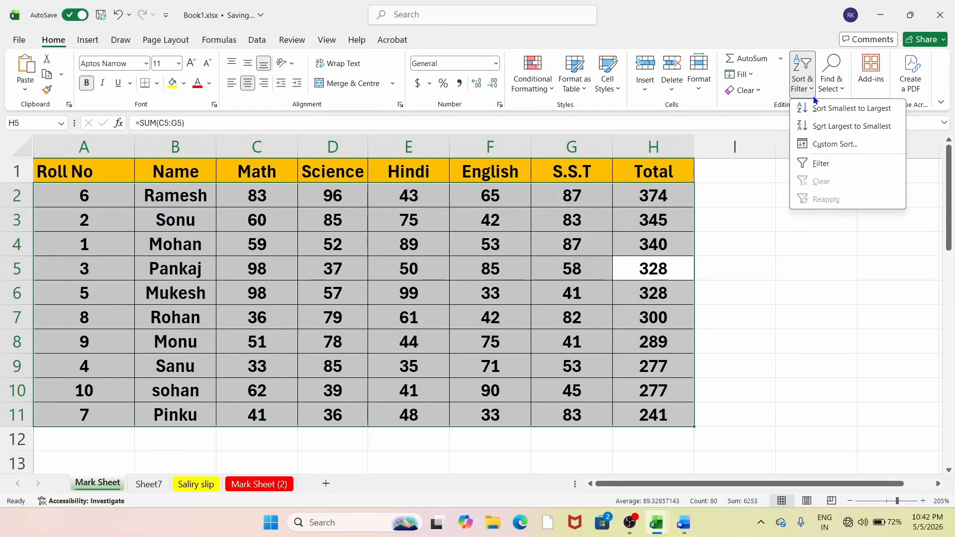
left_click(826, 91)
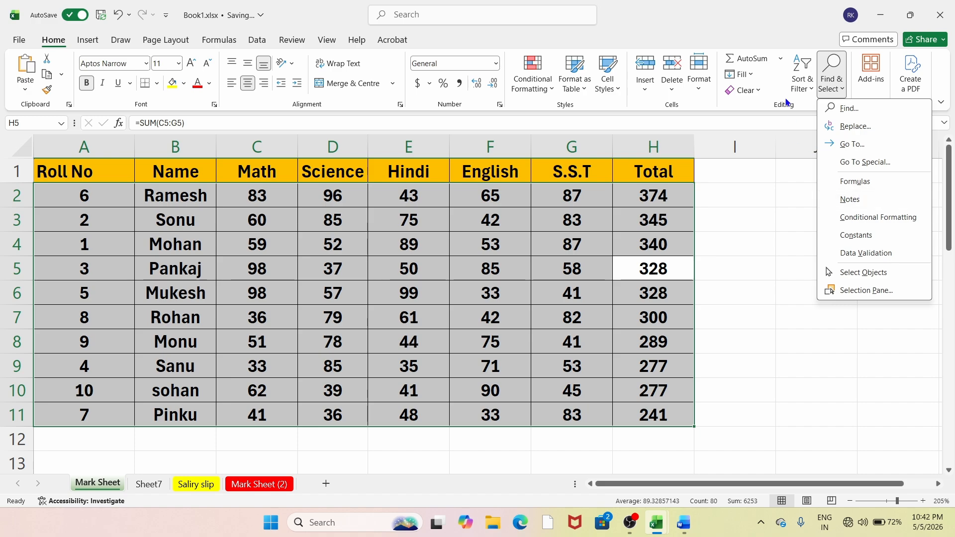
left_click(802, 92)
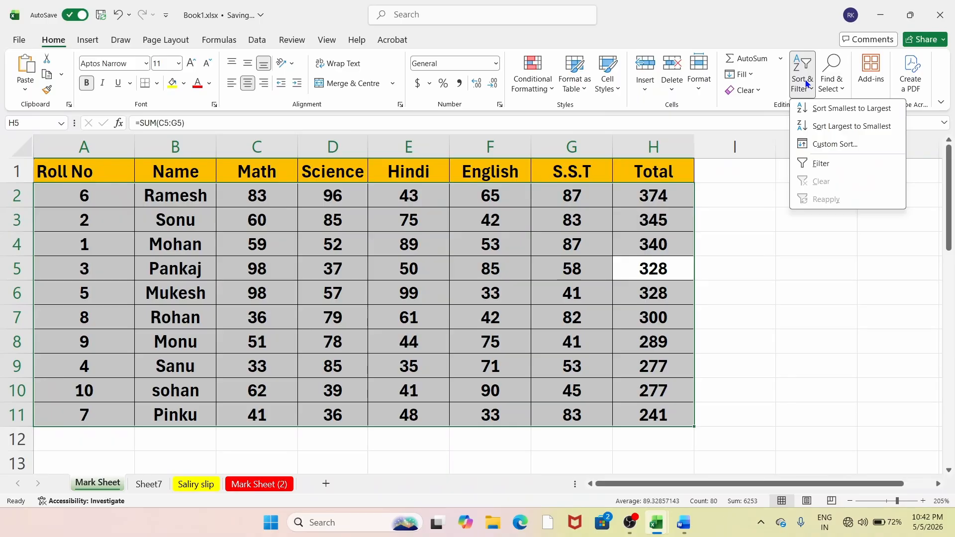
left_click(811, 261)
Step: Turn on filtering for the mark table's header row, starting from cell H5
left_click(689, 272)
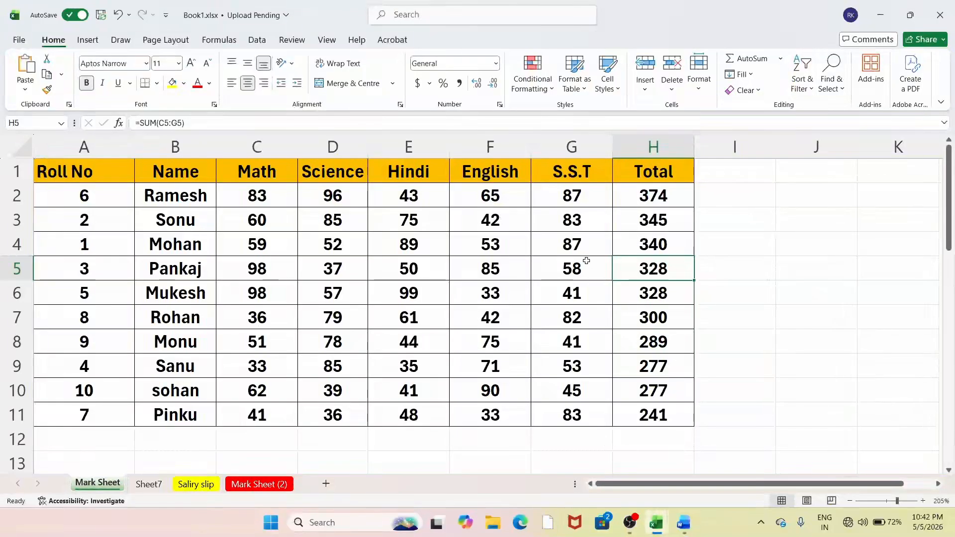
left_click(802, 82)
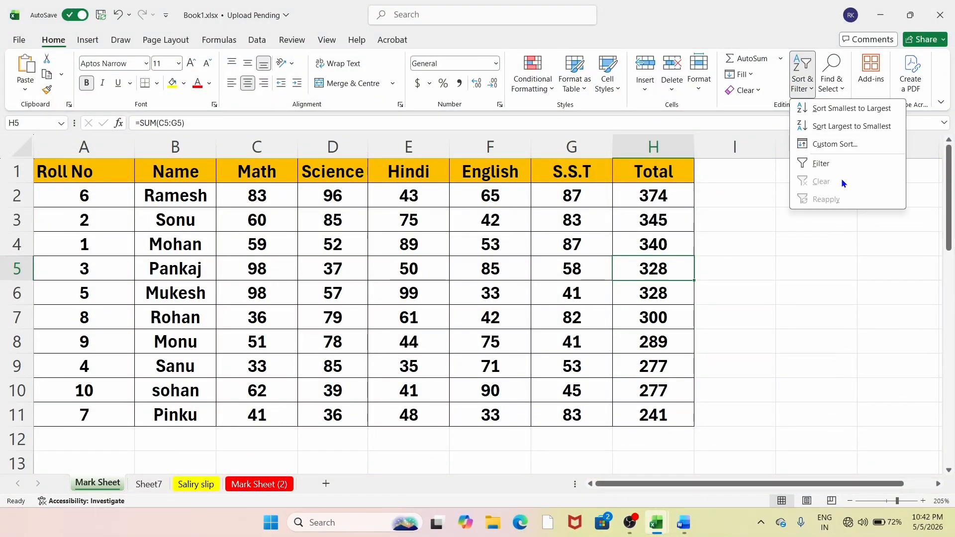
left_click(819, 164)
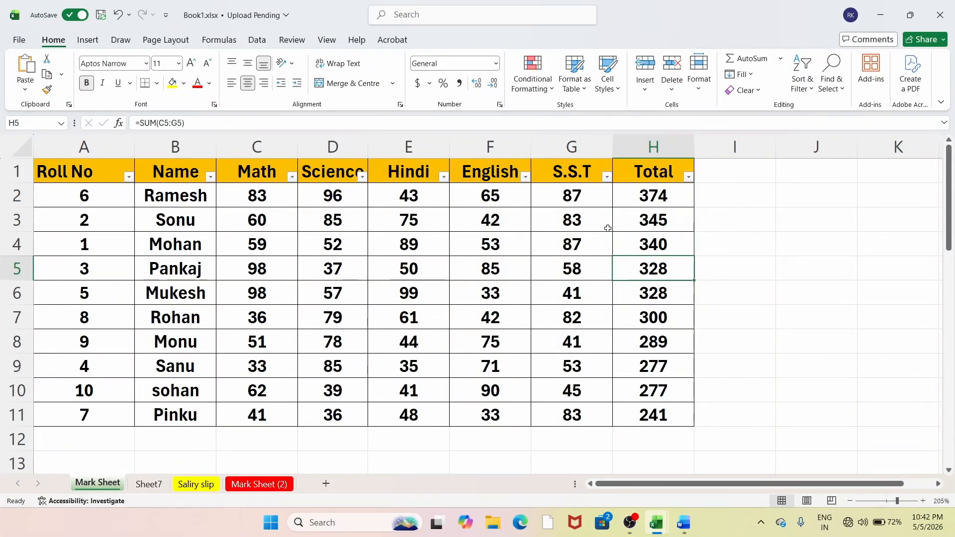
Step: Filter the Roll No column to hide roll numbers 1, 2 and 3
left_click(131, 178)
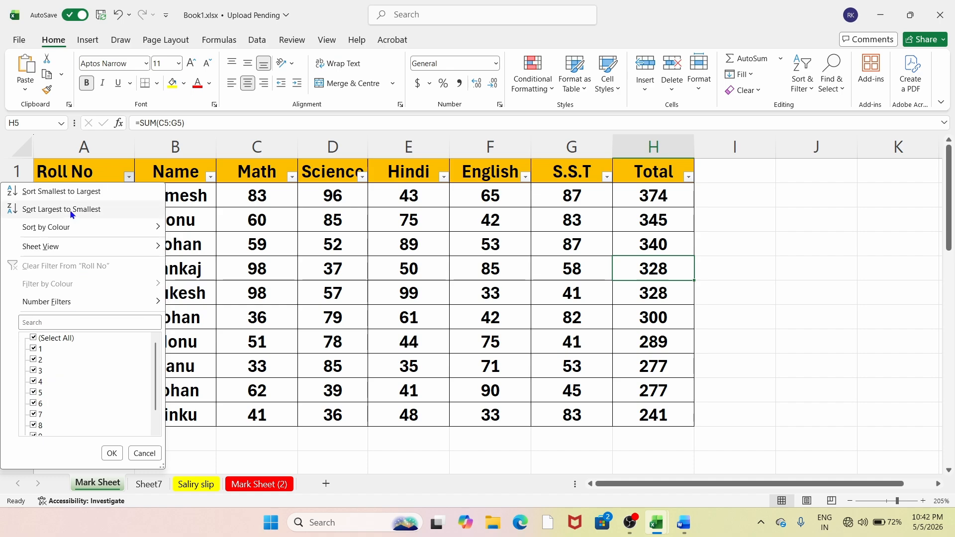
mouse_move(79, 228)
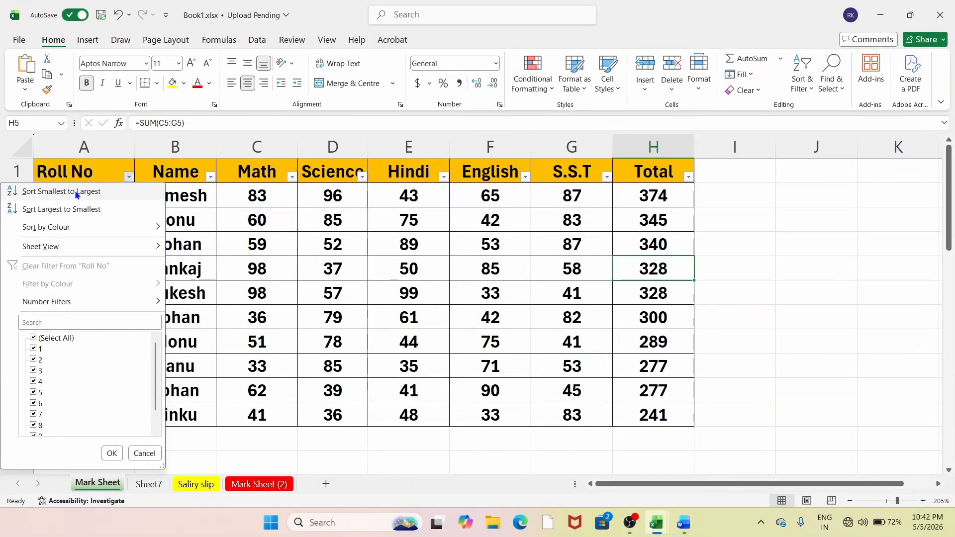
left_click(33, 349)
left_click(35, 359)
left_click(35, 370)
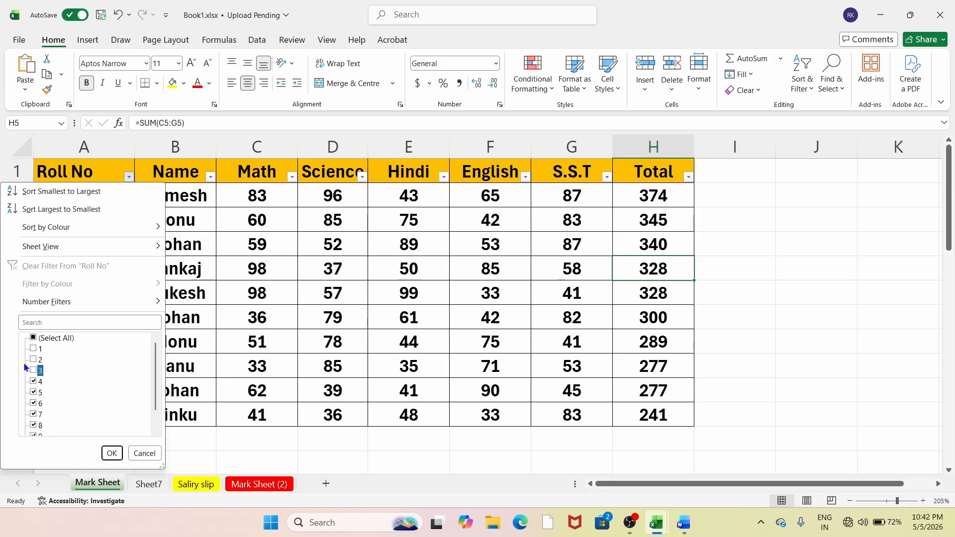
left_click(110, 453)
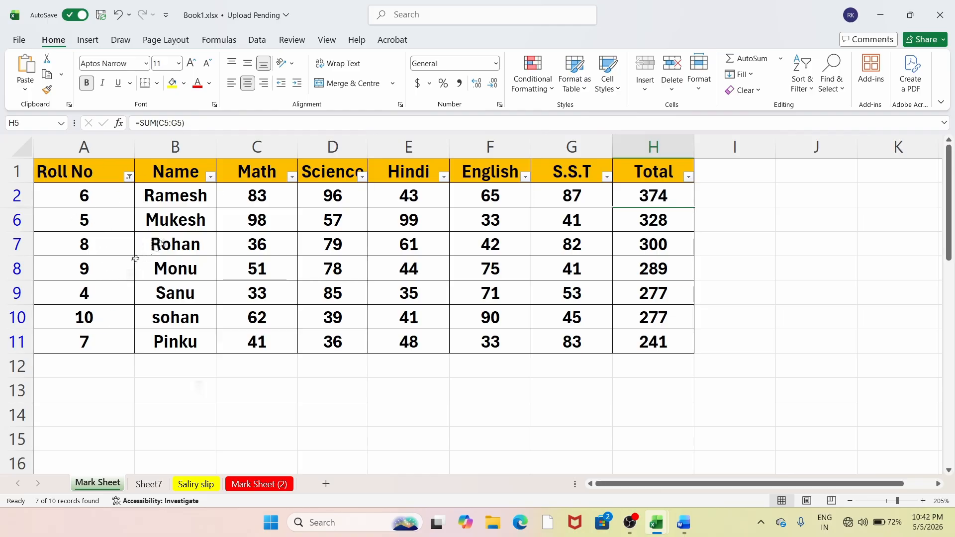
Step: Reset the Roll No filter to include all roll numbers
left_click(129, 178)
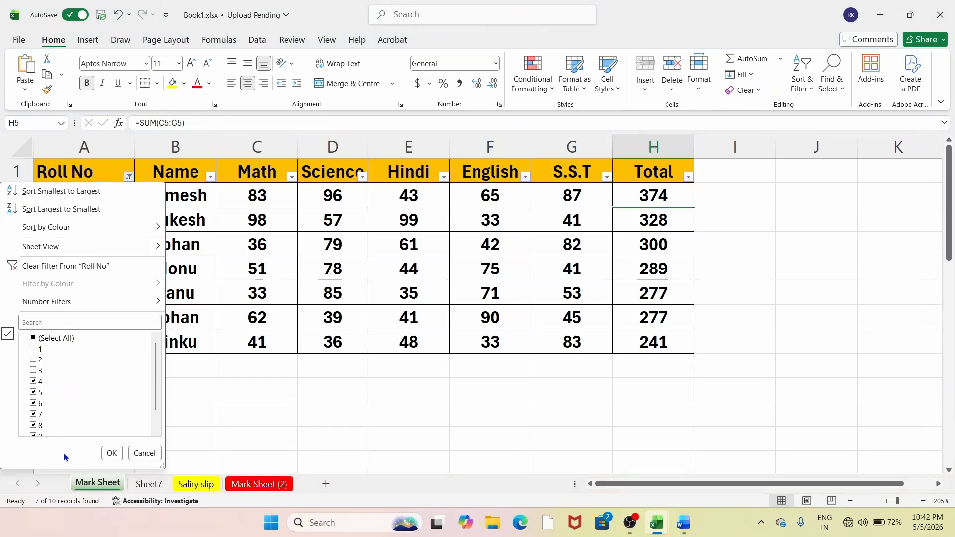
left_click(36, 342)
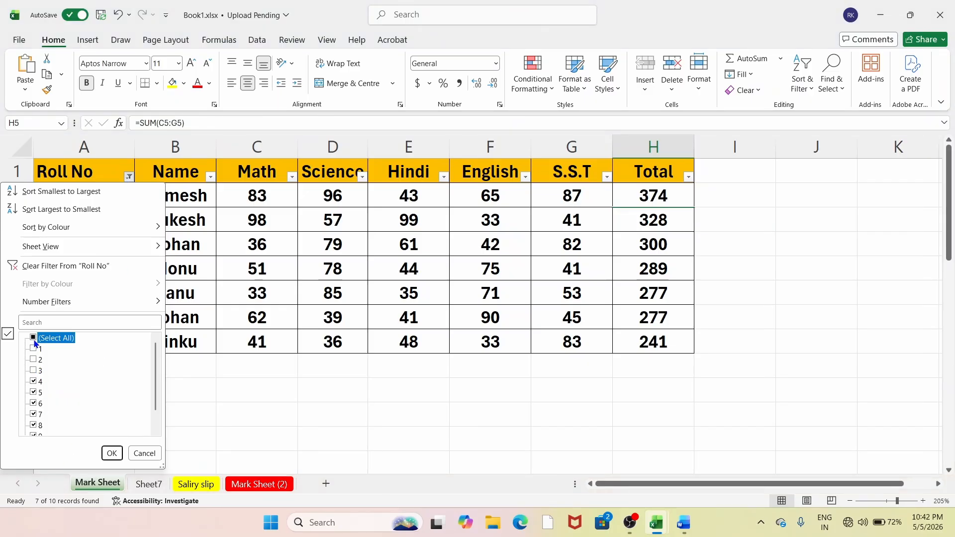
left_click(111, 454)
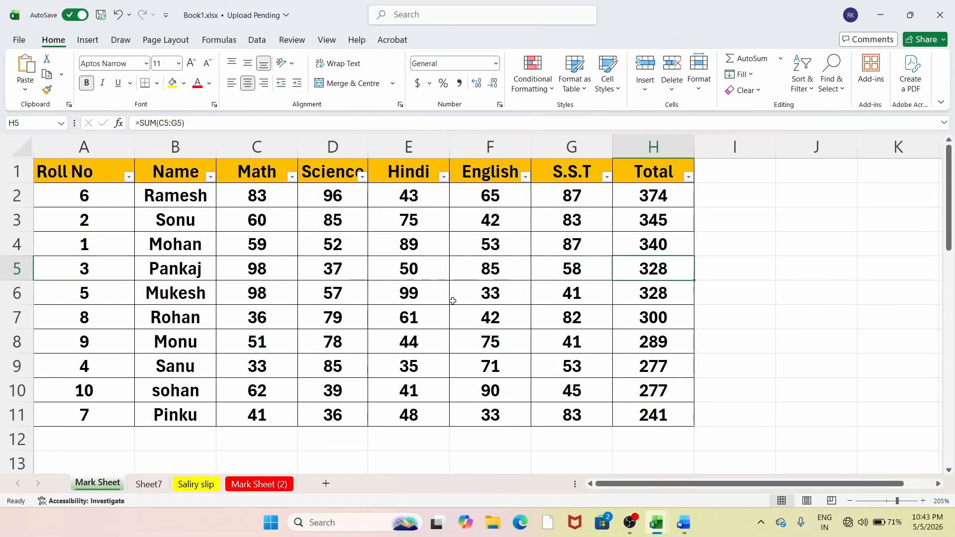
Step: Undo the last change to the Roll No filter
left_click(826, 93)
left_click(802, 89)
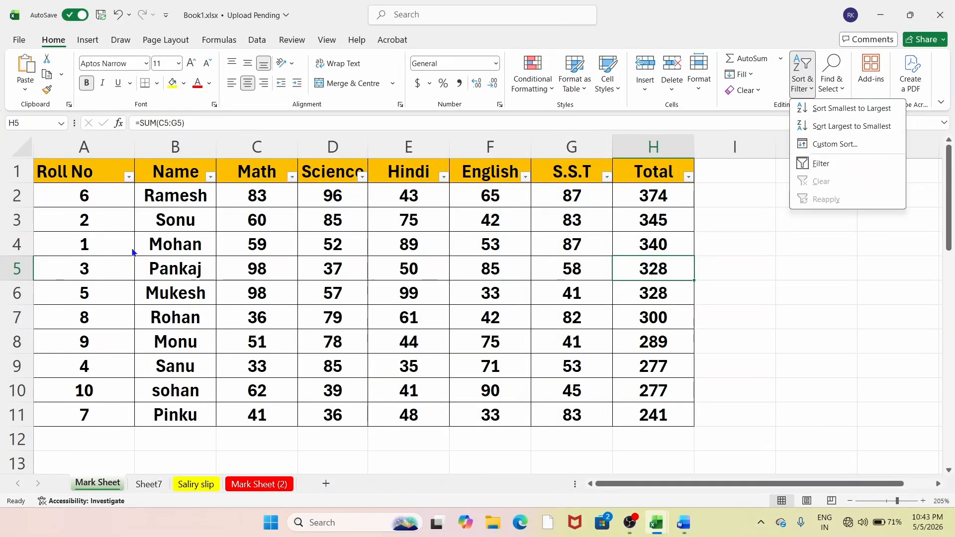
left_click(335, 243)
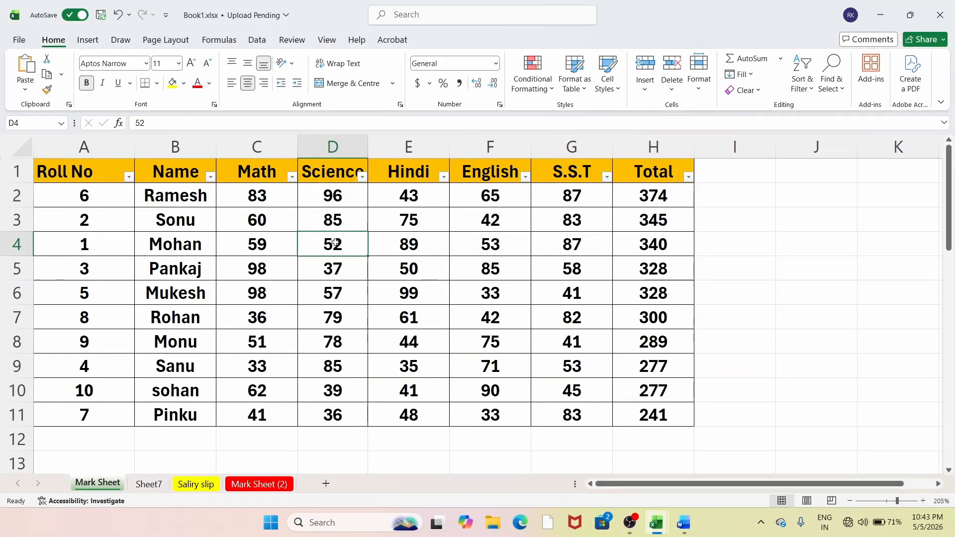
key("ctrl+z")
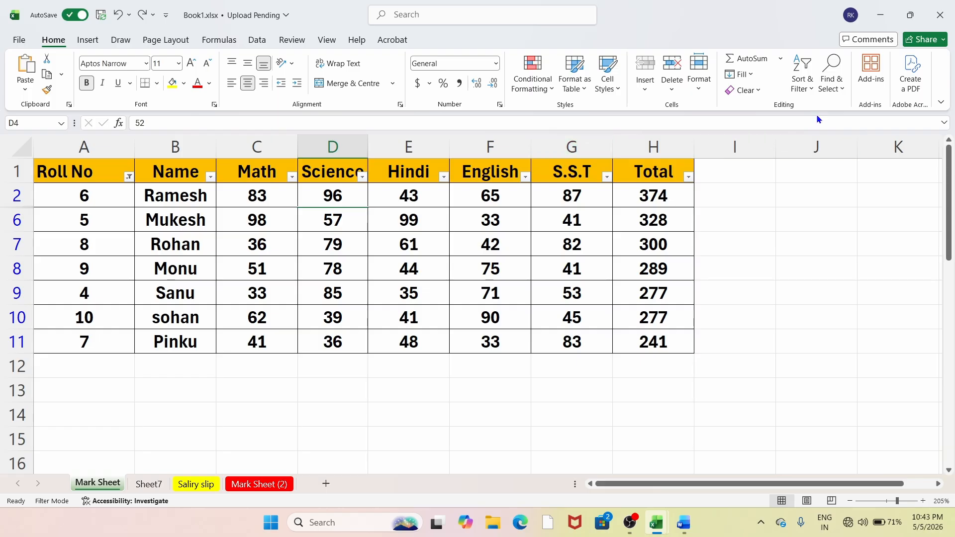
Step: Clear the Roll No filter and turn off filtering for the mark table
left_click(807, 93)
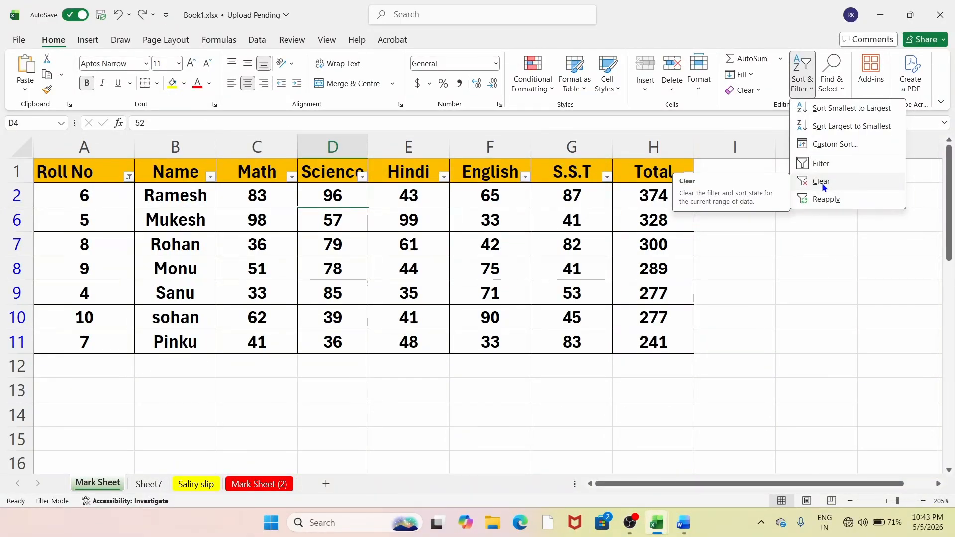
left_click(822, 183)
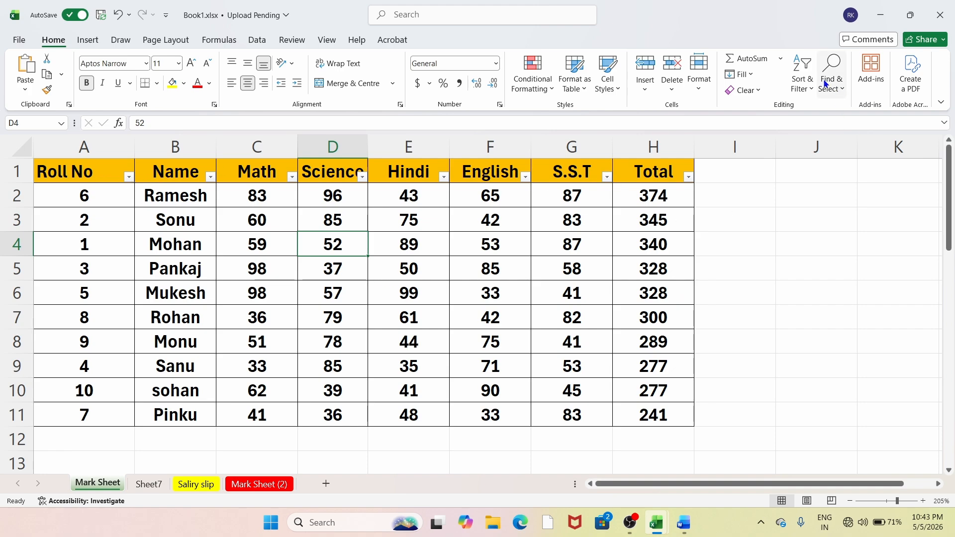
left_click(802, 72)
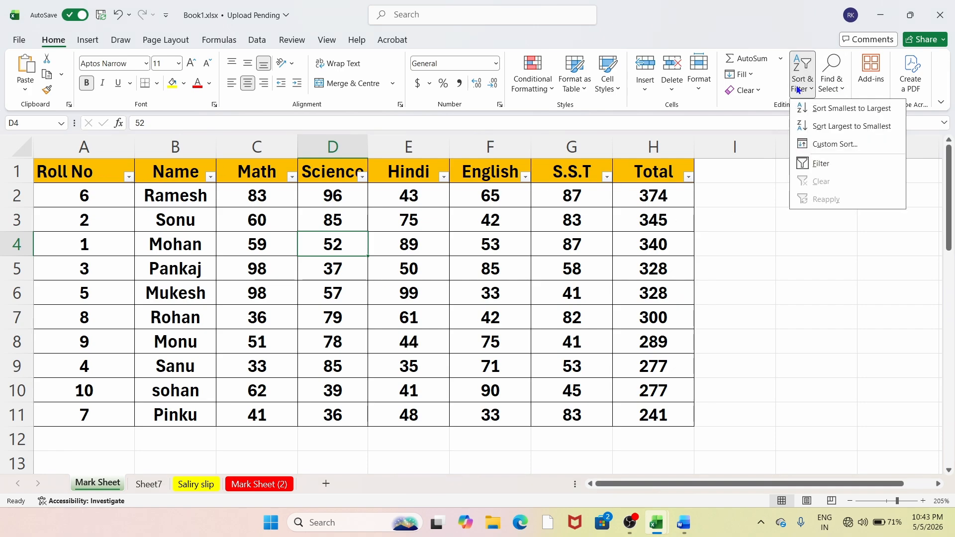
left_click(820, 166)
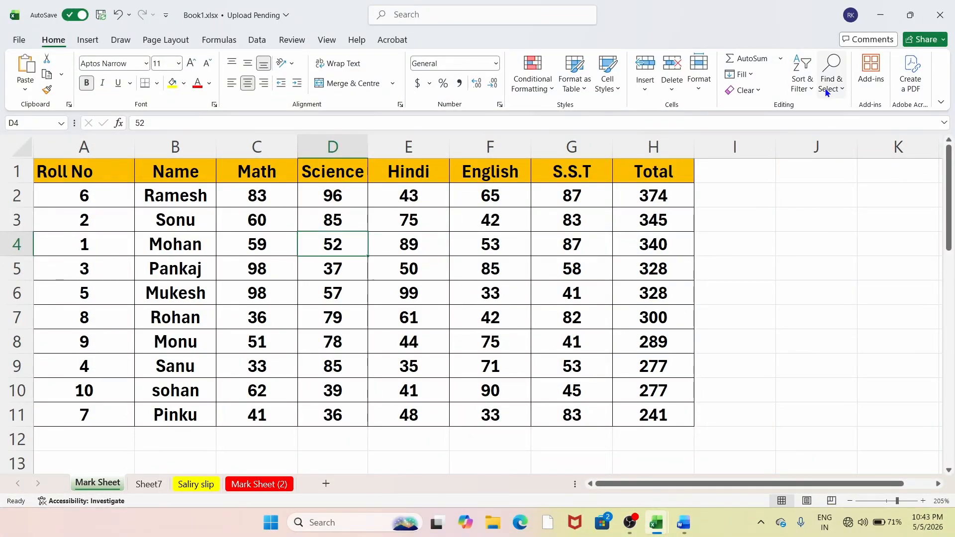
Step: Search the mark sheet for the student's name in B6, using both the next-match and all-matches searches
left_click(831, 75)
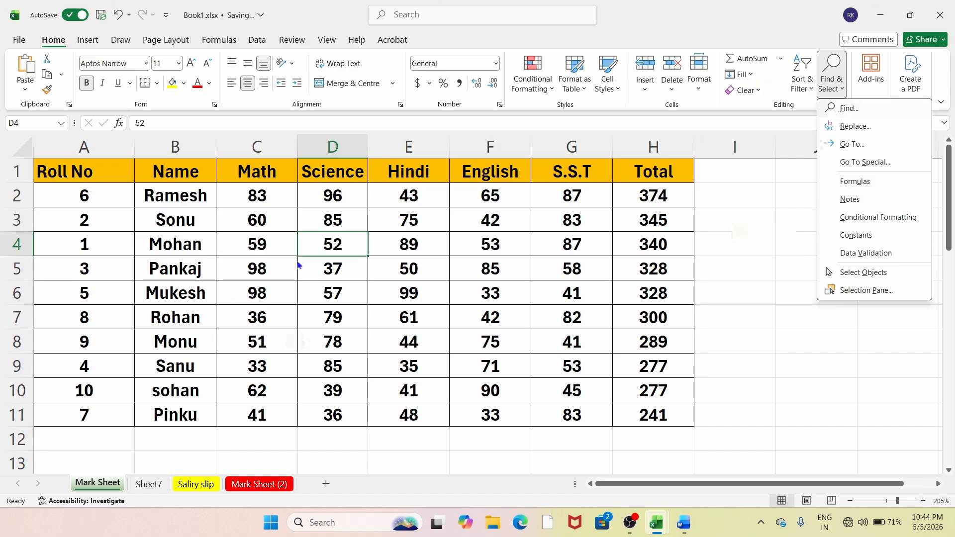
left_click(845, 112)
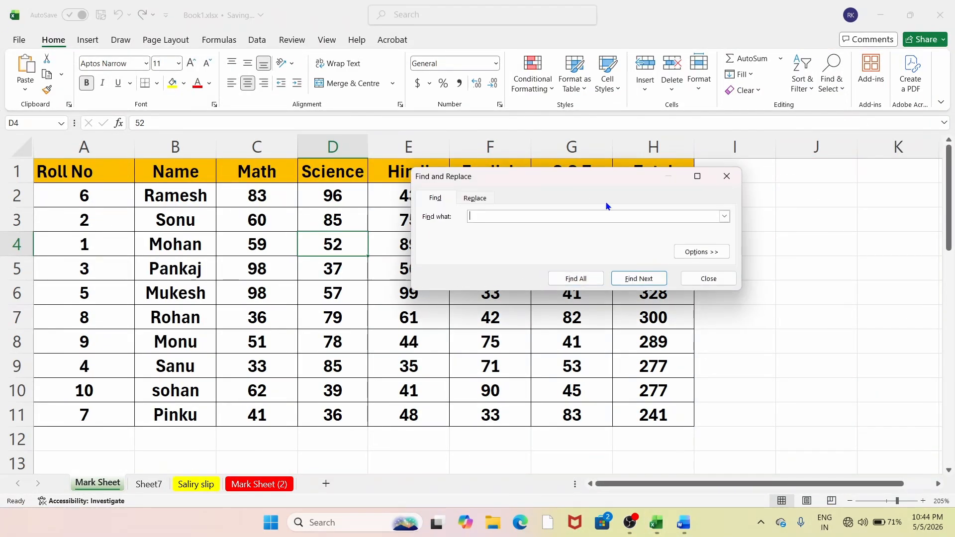
type("mukesh")
left_click(631, 280)
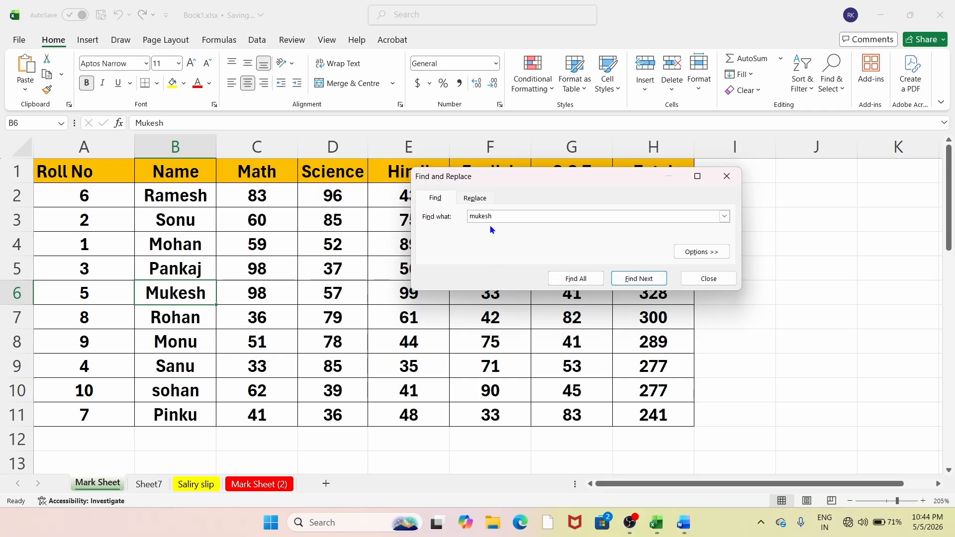
left_click(589, 283)
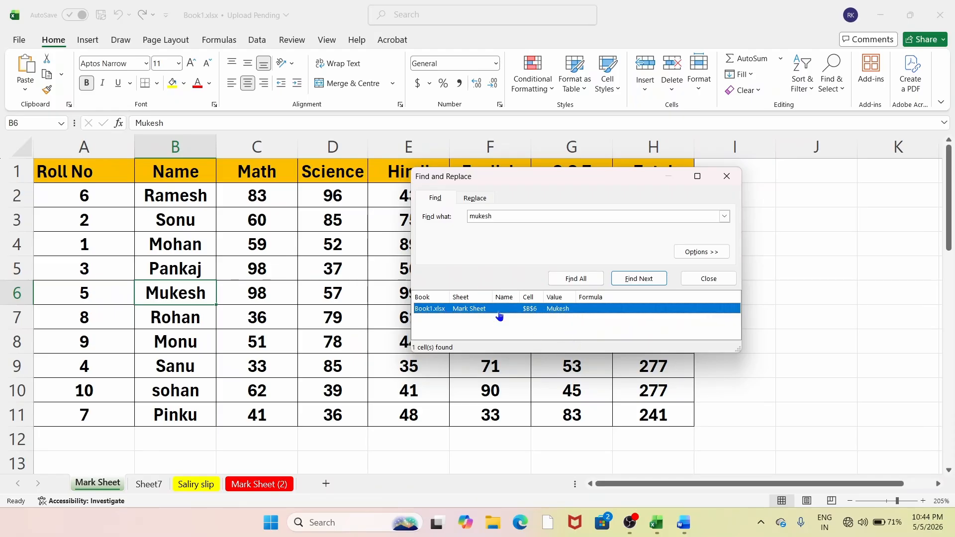
left_click(709, 279)
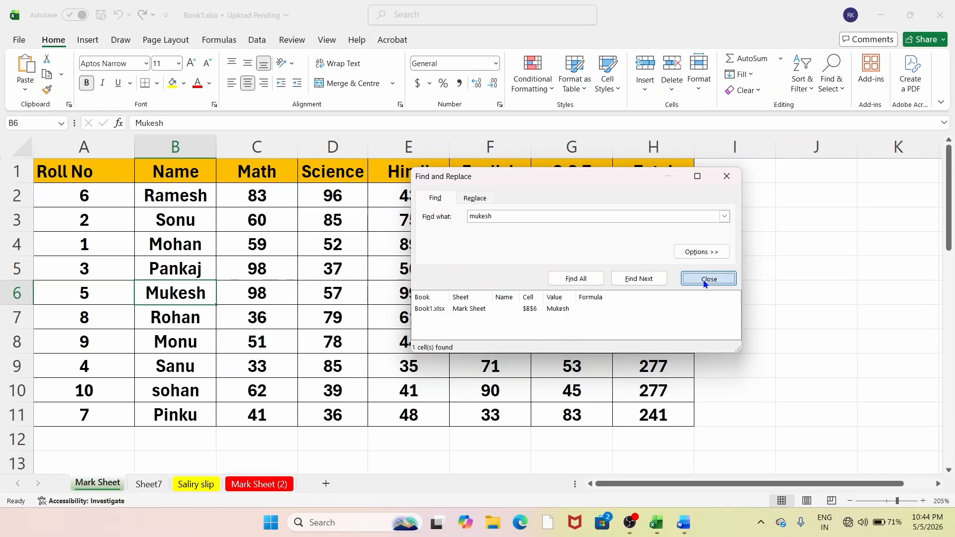
scroll(341, 350, "down", 3)
scroll(341, 349, "up", 3)
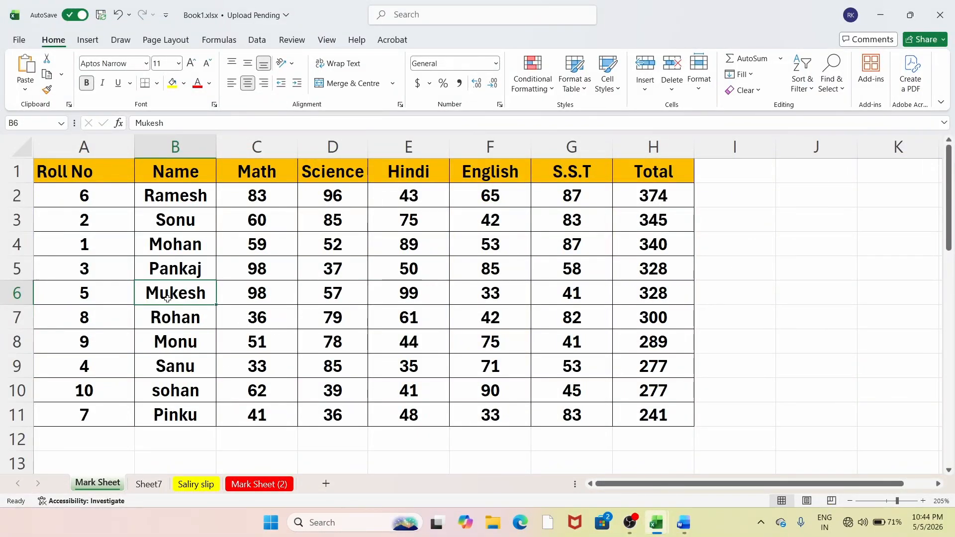
left_click(175, 197)
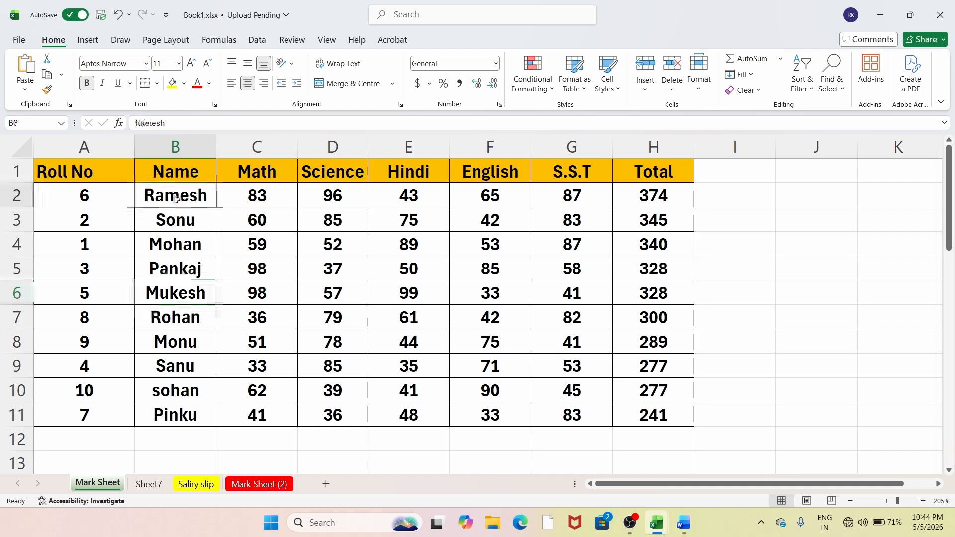
left_click(830, 82)
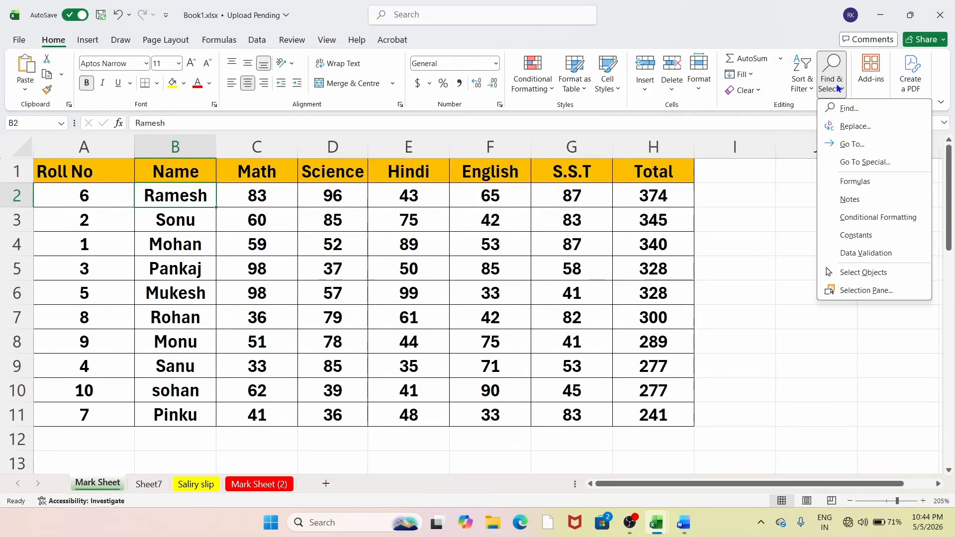
left_click(846, 125)
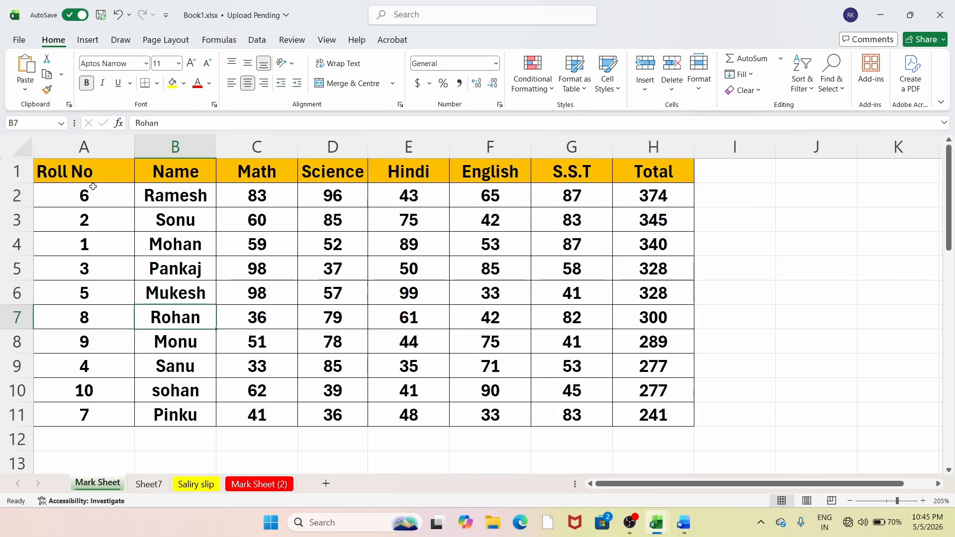
Step: Select the mark table A1:H11 and try to replace the student's name in B6 with a different first name
left_click_drag(90, 173, 662, 416)
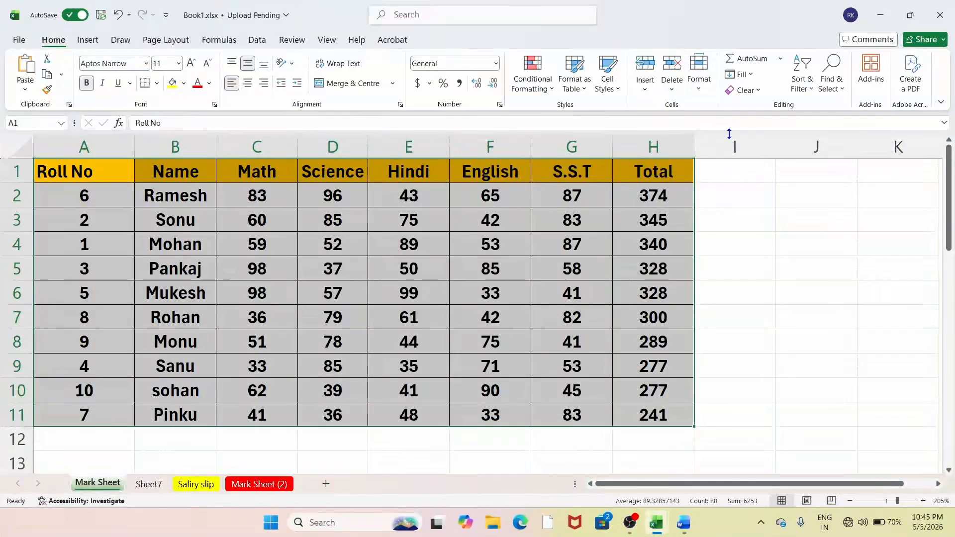
left_click(826, 85)
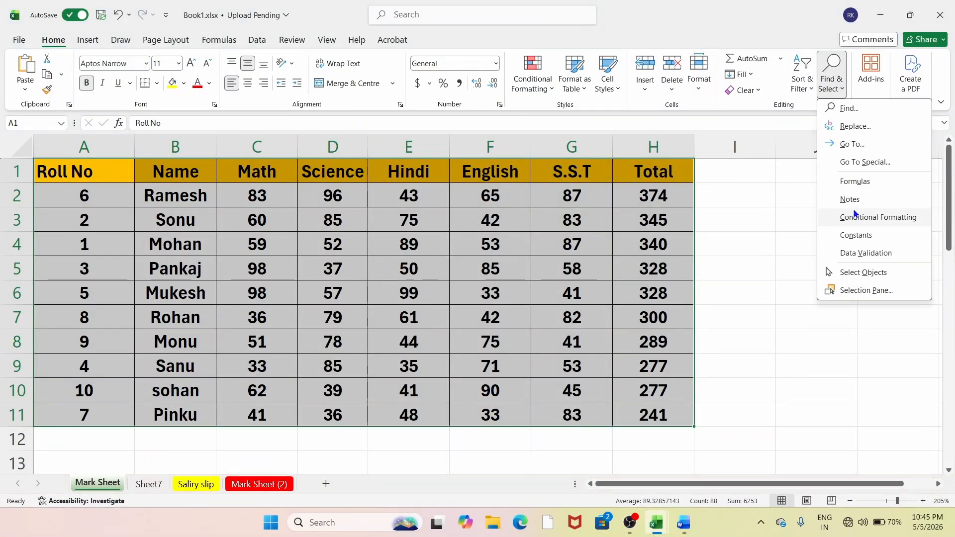
left_click(851, 126)
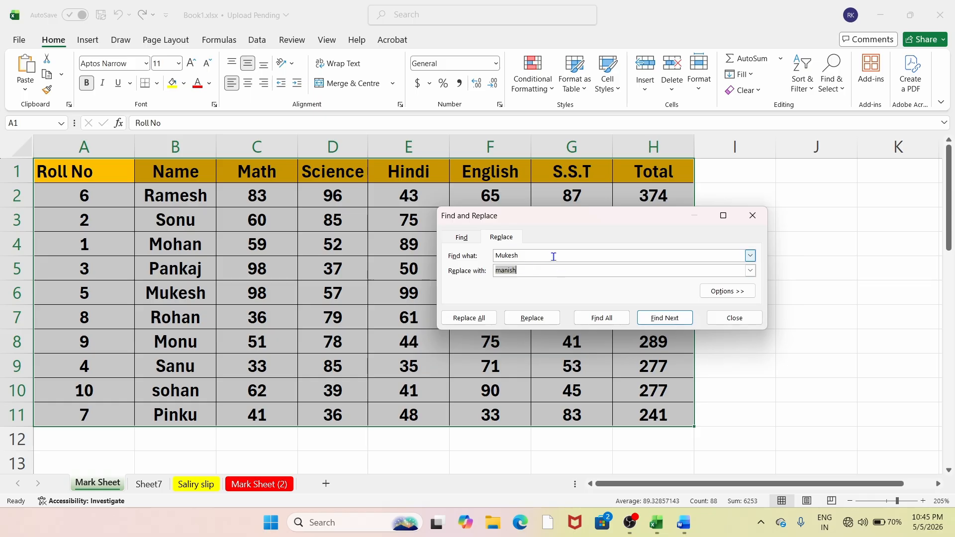
left_click(554, 256)
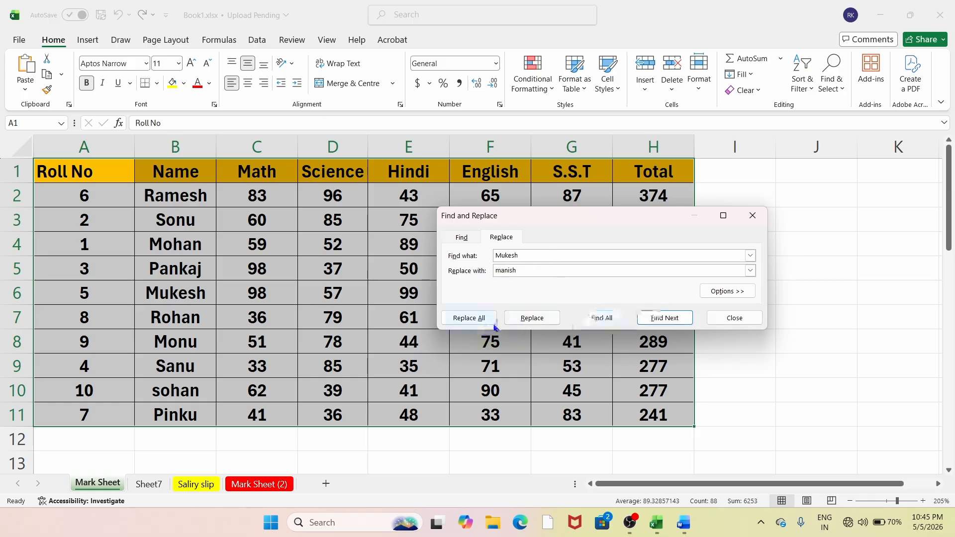
left_click(532, 318)
key("Return")
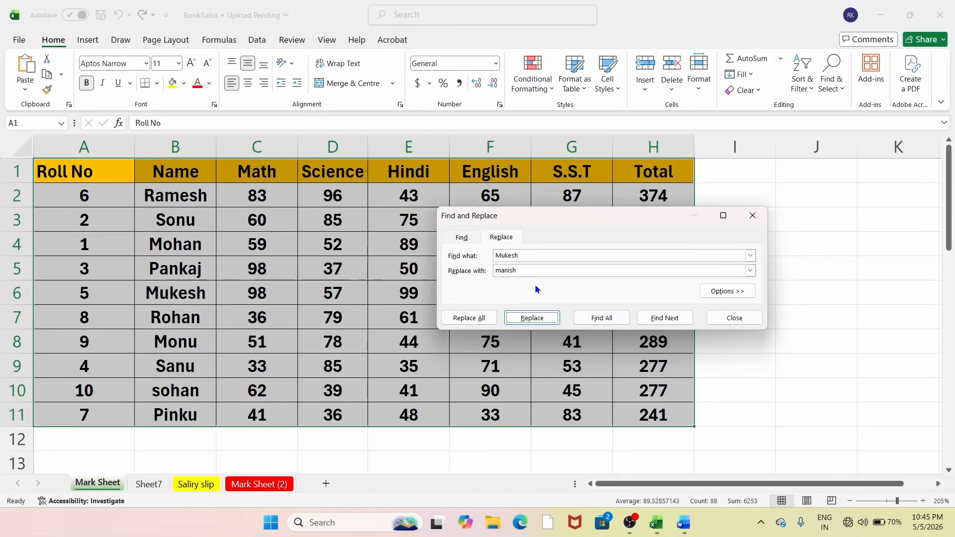
Step: Re-enter the student's name to find and the replacement name in Find and Replace
left_click(538, 256)
key("BackSpace")
key("BackSpace")
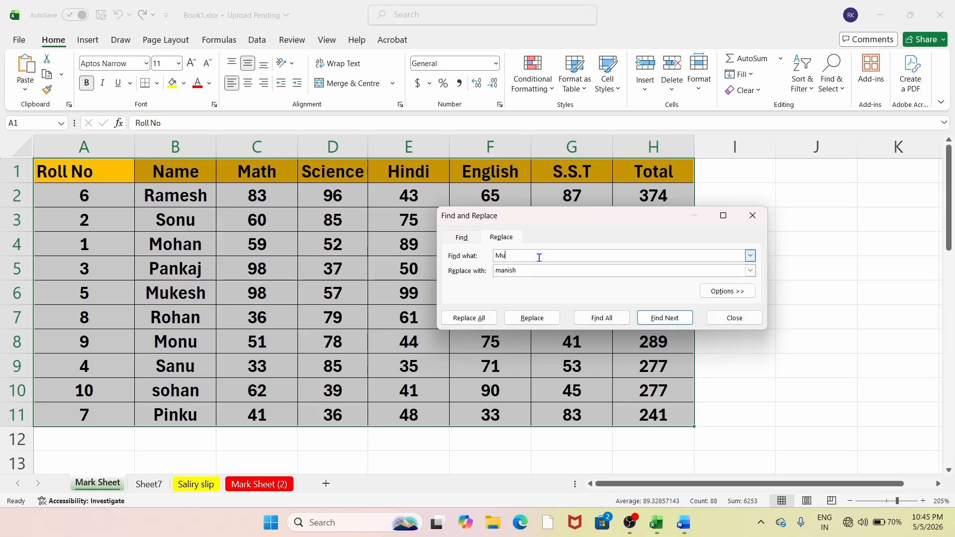
left_click(539, 271)
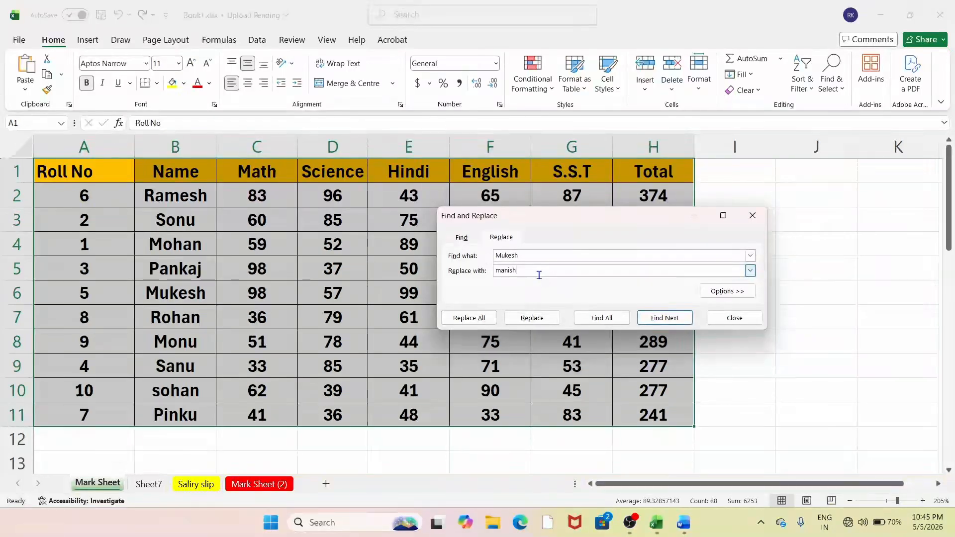
key("BackSpace")
key("BackSpace")
key("BackSpace")
key("BackSpace")
key("BackSpace")
key("BackSpace")
type("ma")
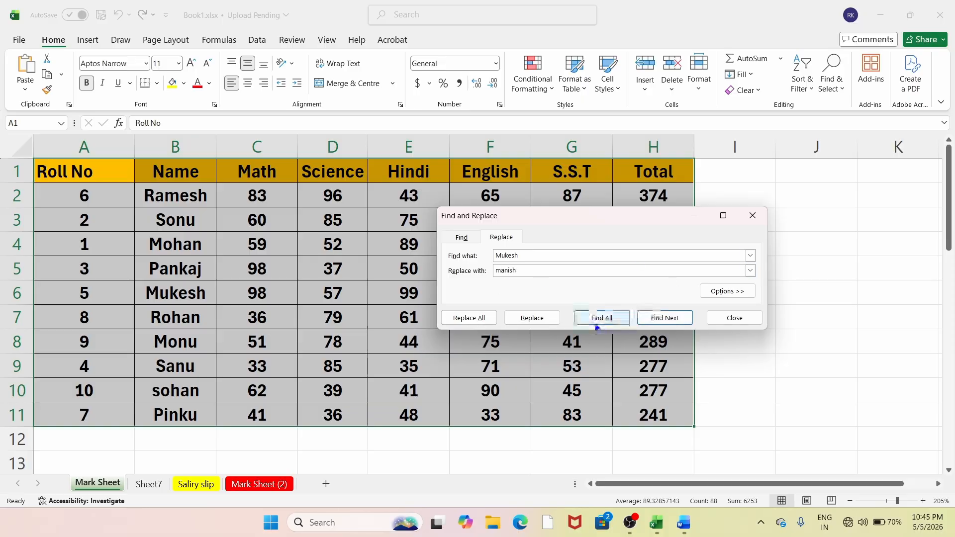
Step: Find the matching student's name in B6, replace it with the new name, and close Find and Replace
left_click(653, 317)
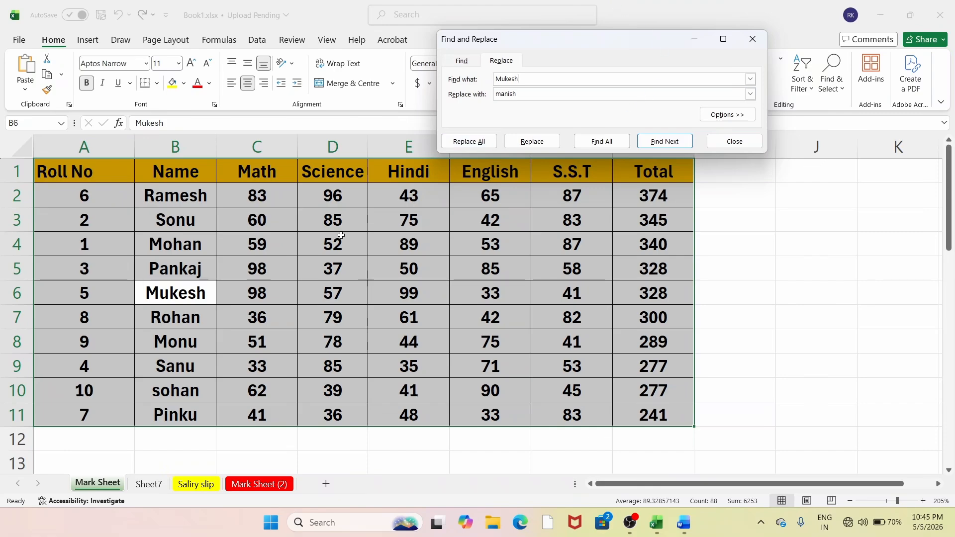
left_click(532, 141)
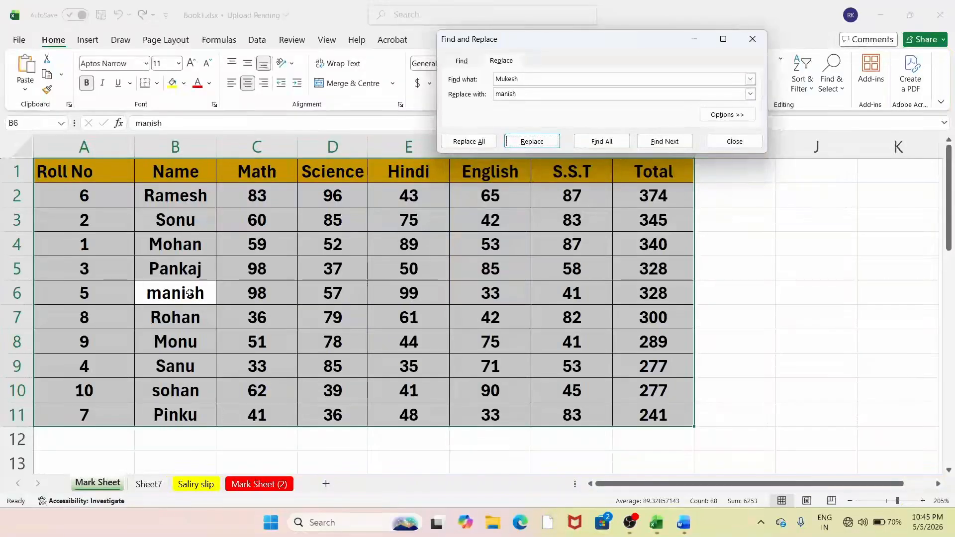
left_click(753, 39)
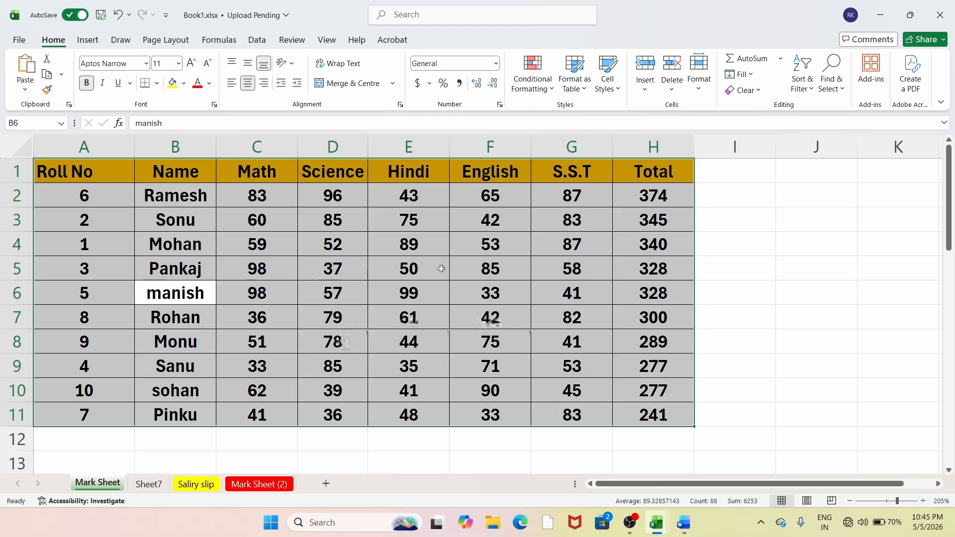
Step: Select all cells containing formulas with Go To Special, keeping numbers, text, logicals and errors included
left_click(681, 275)
left_click(831, 80)
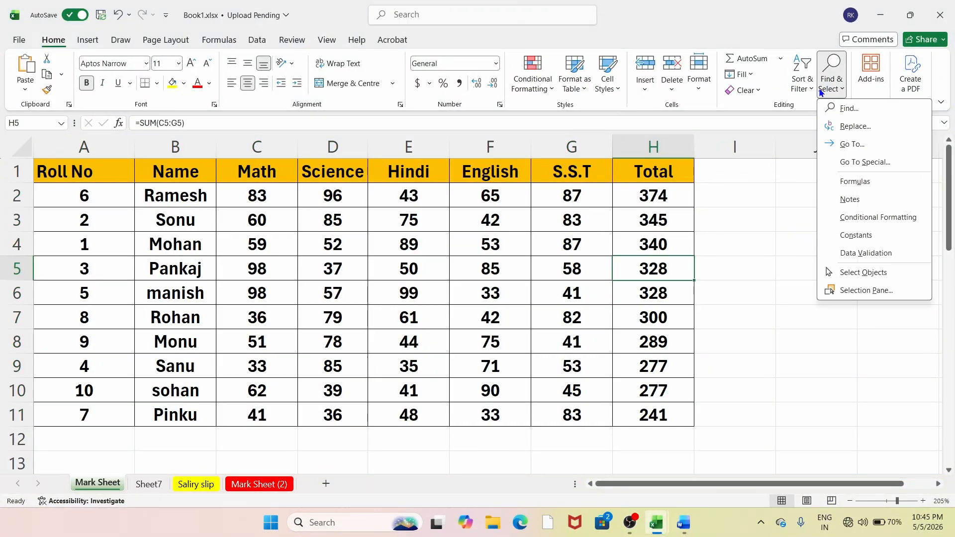
left_click(851, 145)
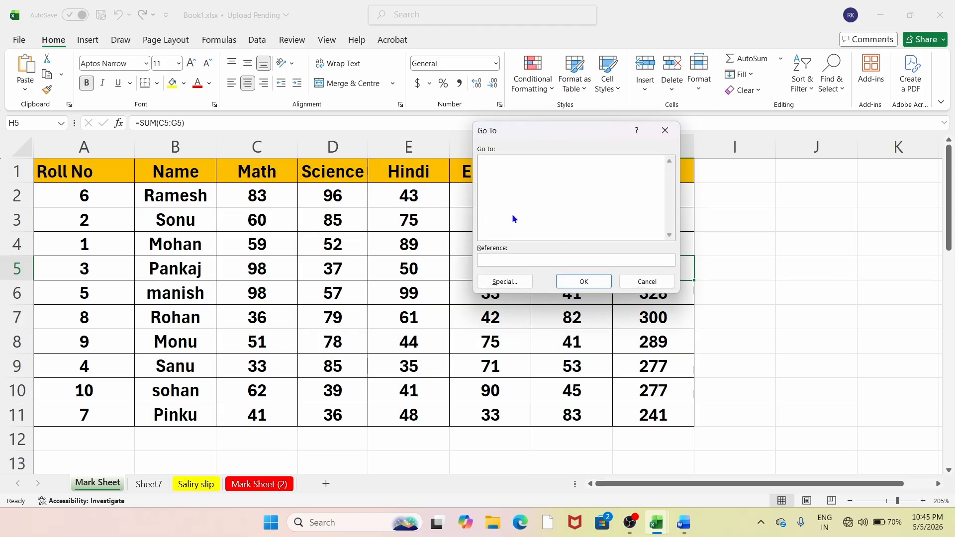
left_click(506, 281)
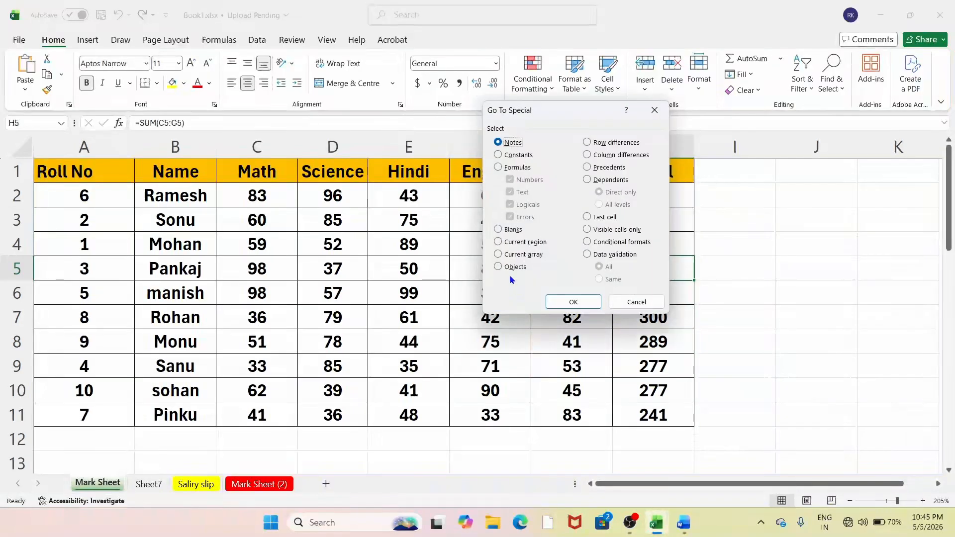
left_click(499, 168)
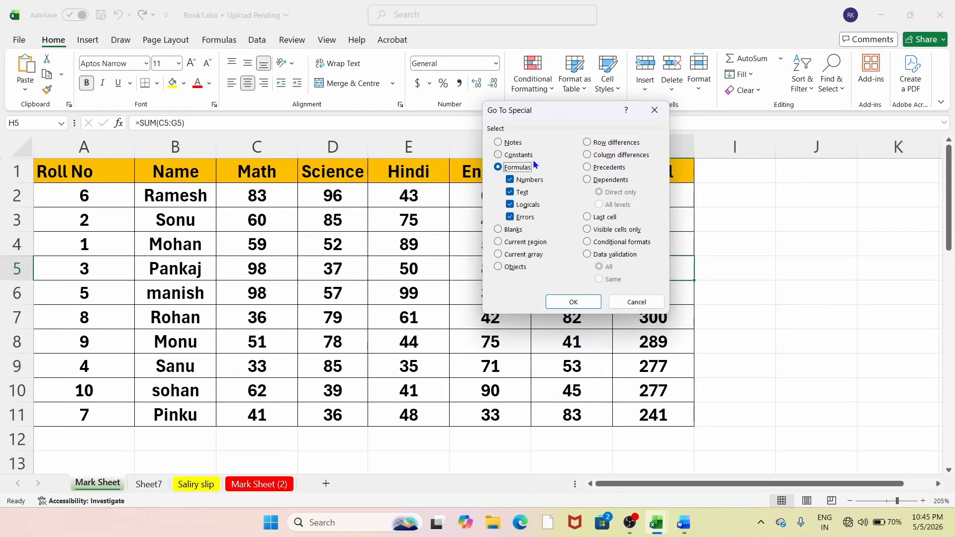
left_click_drag(573, 118, 422, 155)
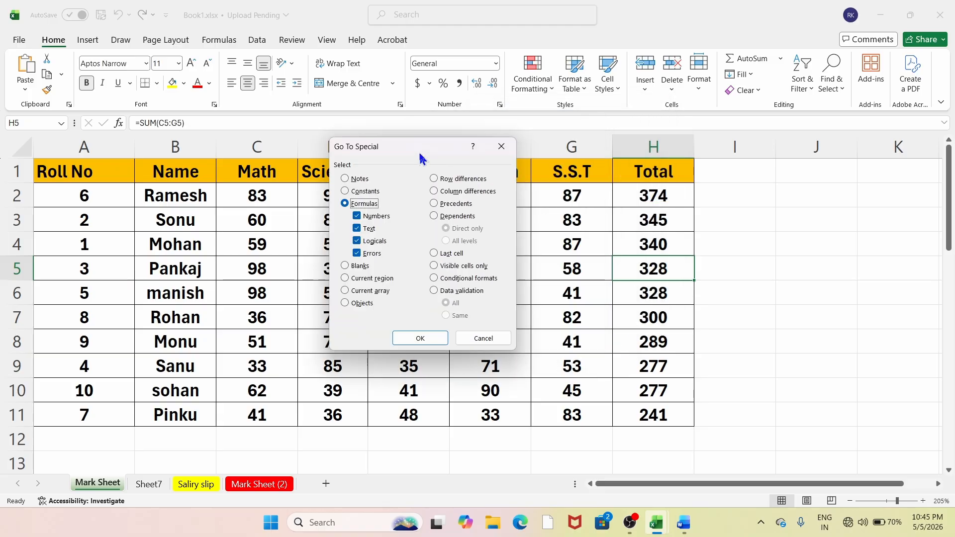
left_click(417, 339)
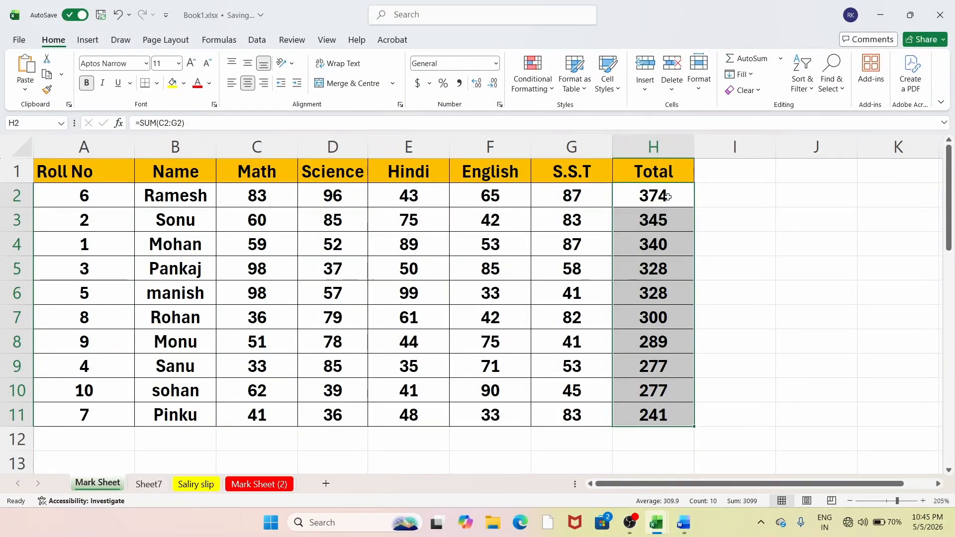
left_click(805, 84)
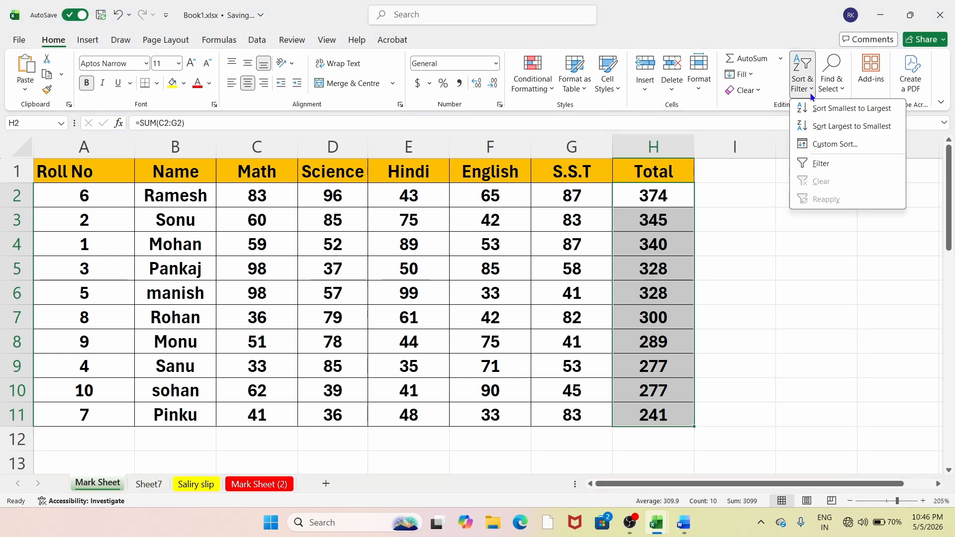
left_click(830, 84)
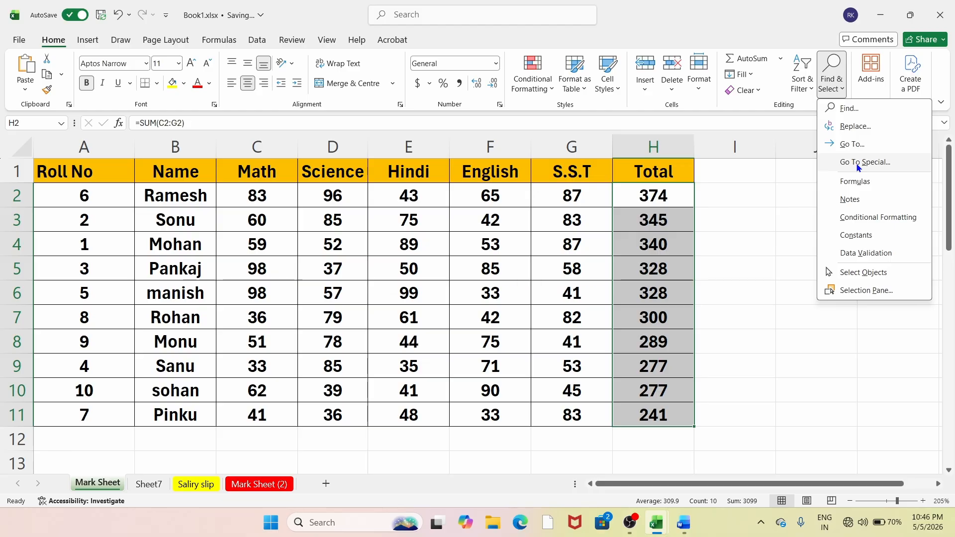
left_click(862, 149)
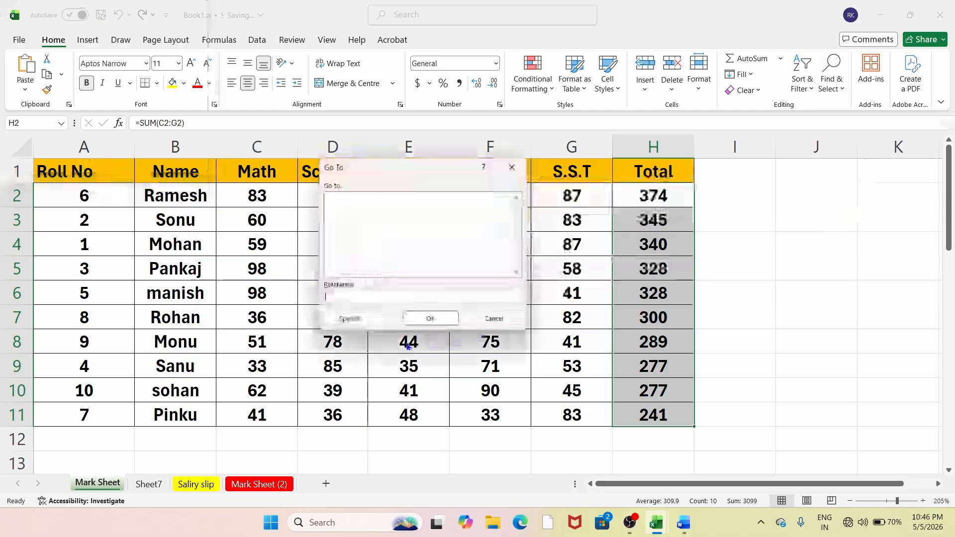
left_click(351, 319)
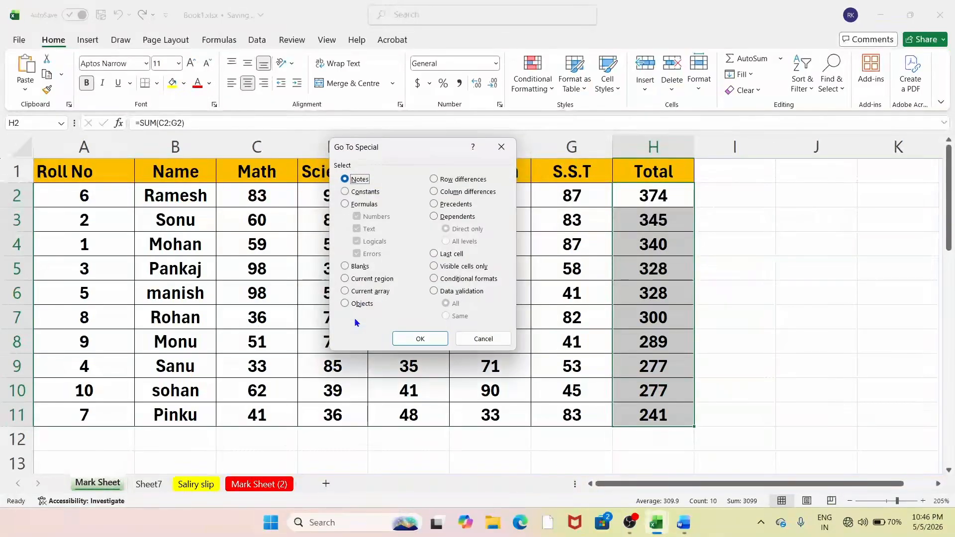
left_click(354, 194)
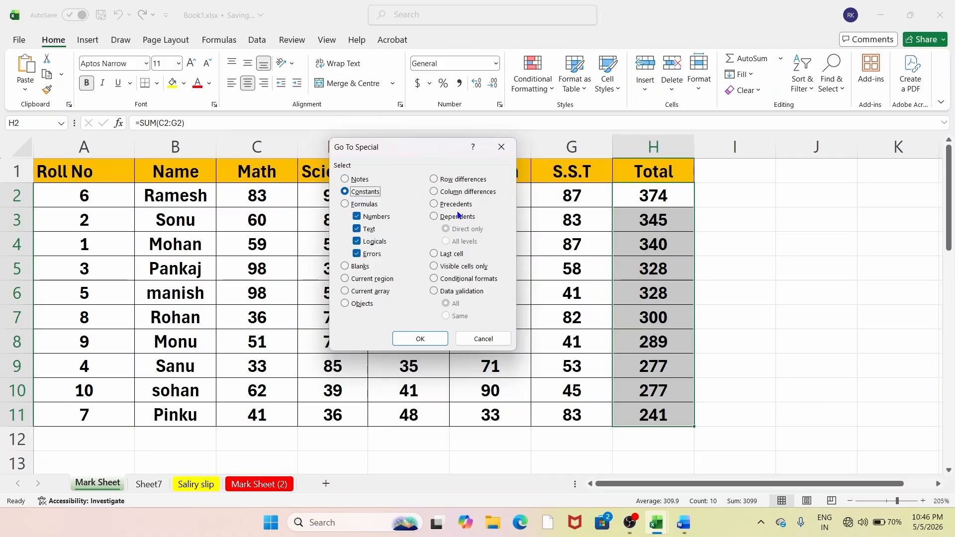
left_click(347, 292)
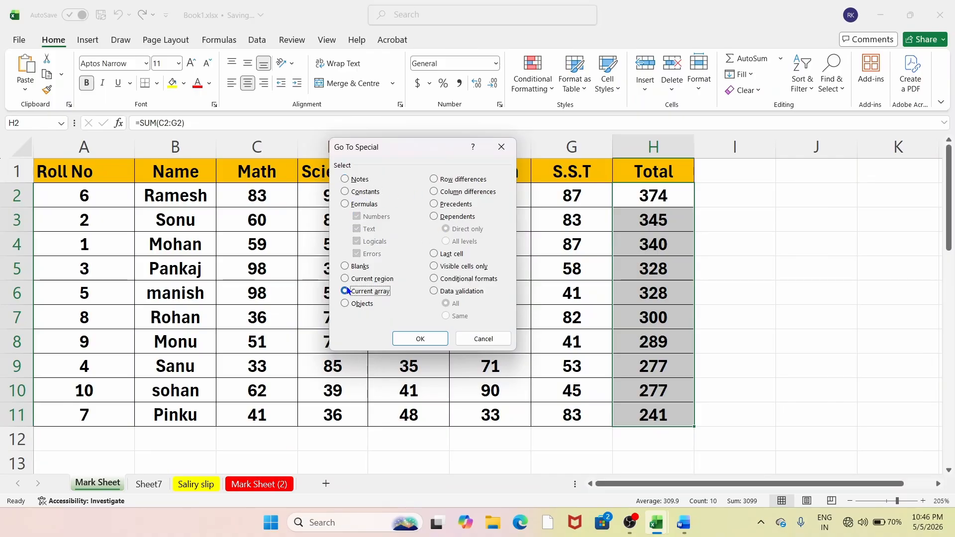
left_click(363, 205)
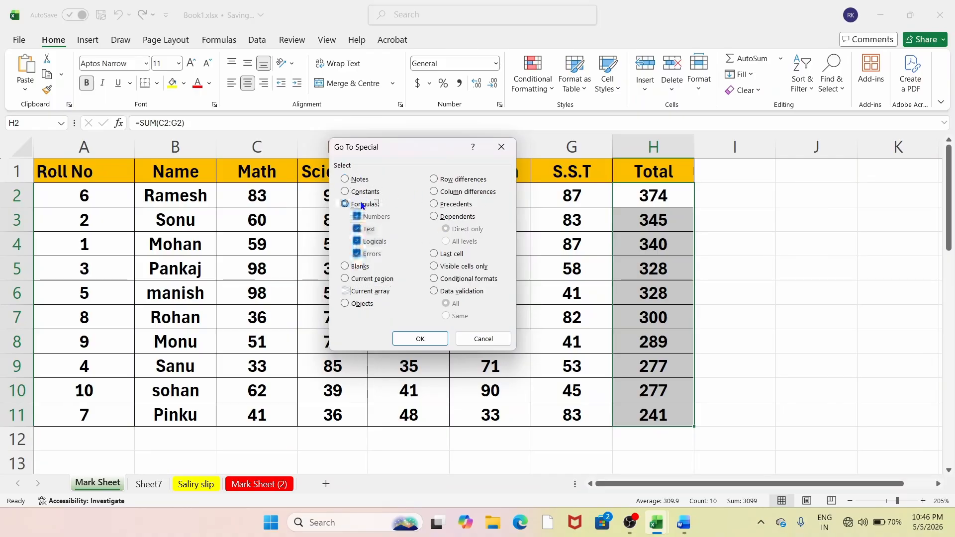
left_click(484, 339)
Step: Try to select all cells containing notes with Go To Special, and dismiss the resulting message
left_click(810, 91)
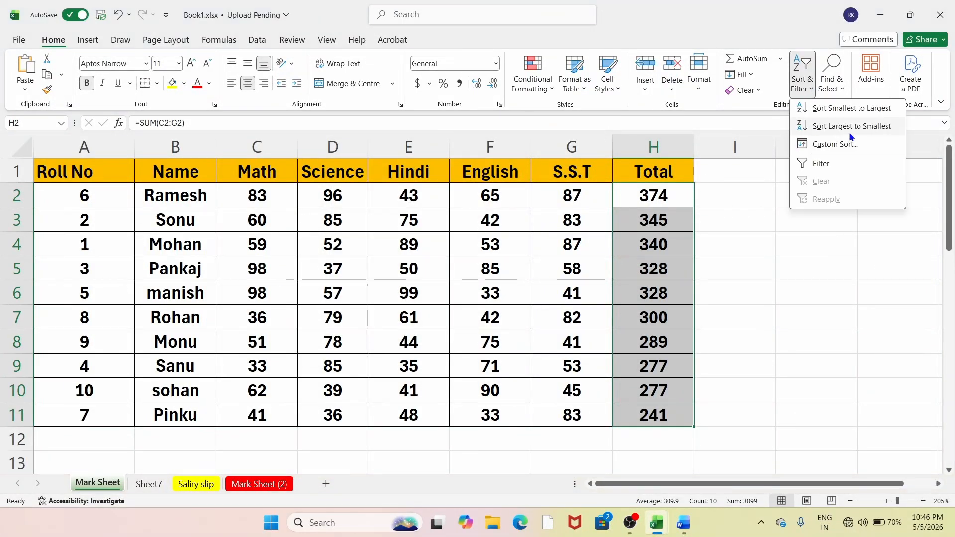
left_click(831, 79)
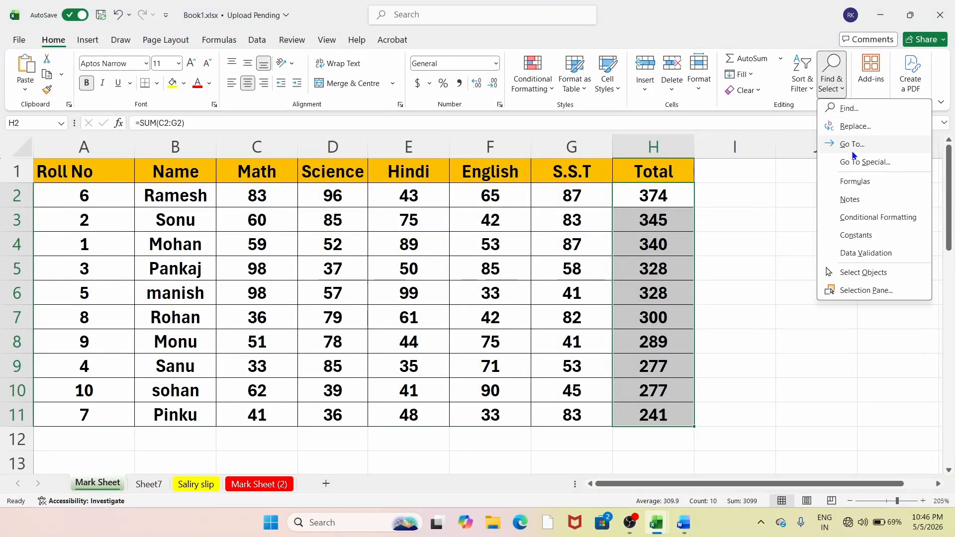
left_click(850, 167)
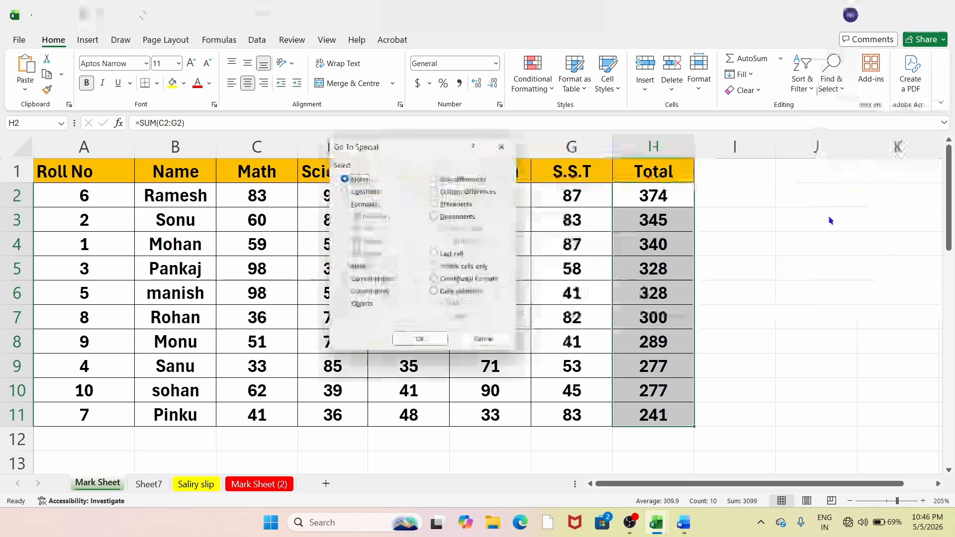
left_click_drag(404, 145, 481, 214)
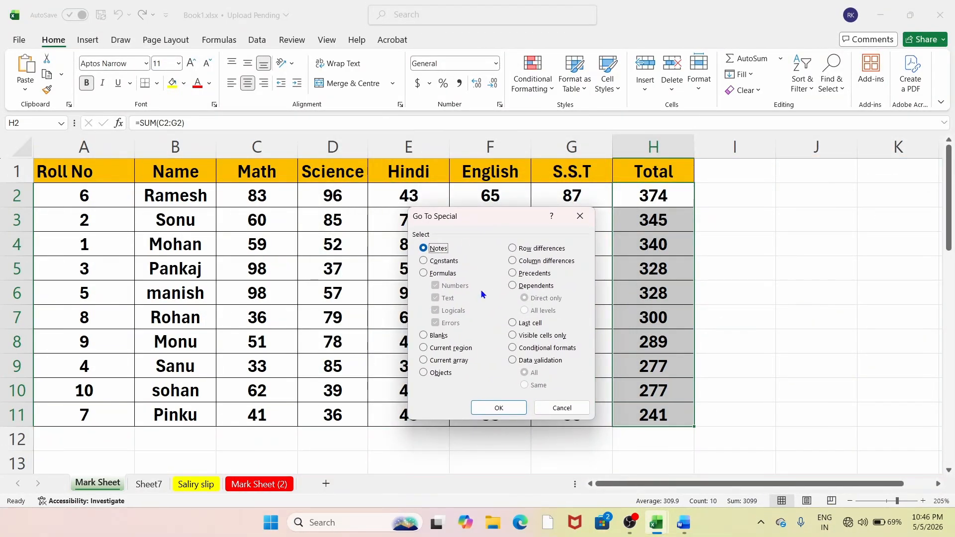
left_click(507, 410)
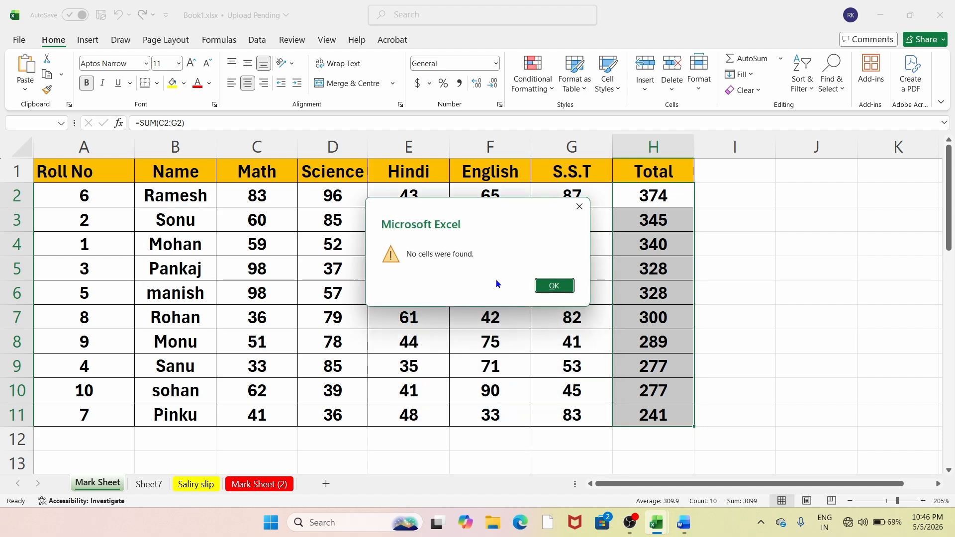
left_click(580, 207)
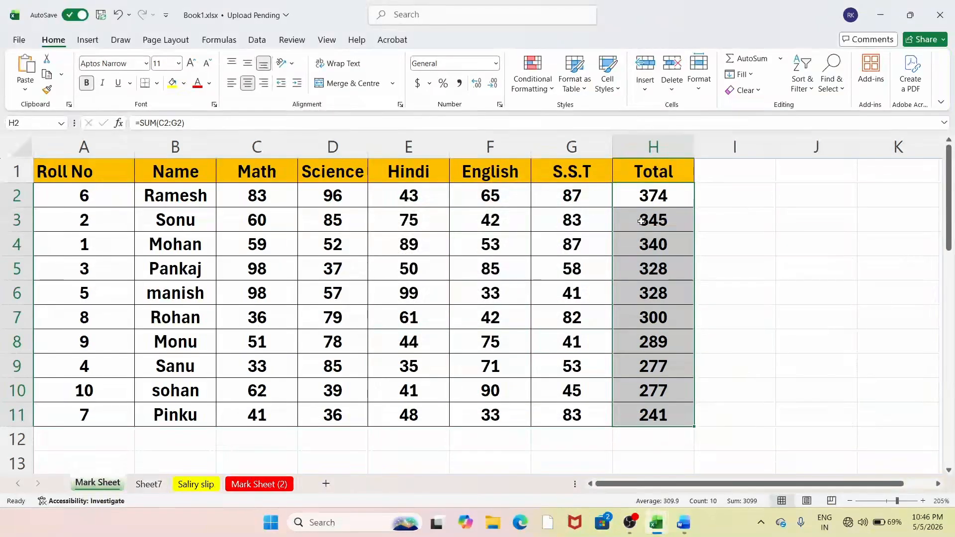
Step: Deselect the Total values by selecting F4, and use Find & Select to select all cells containing formulas
left_click(512, 235)
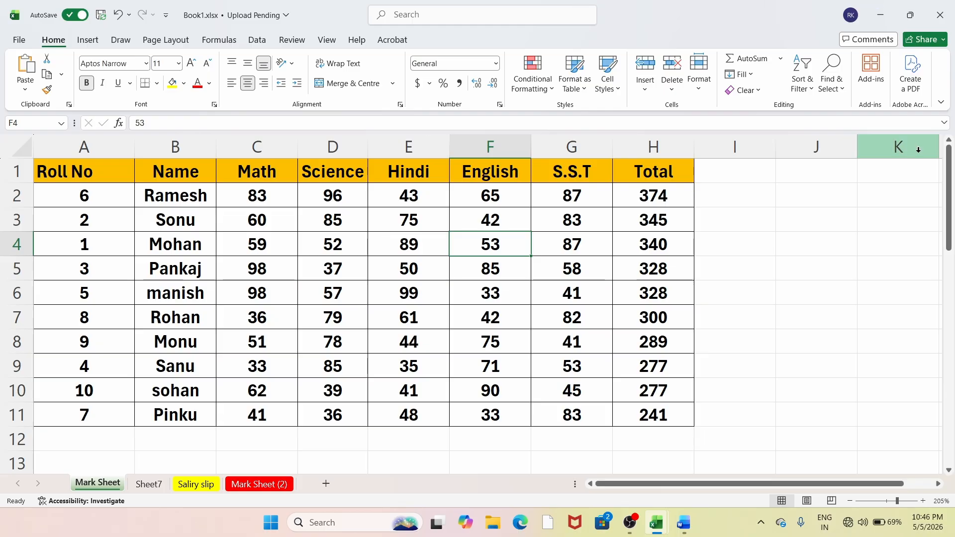
left_click(826, 93)
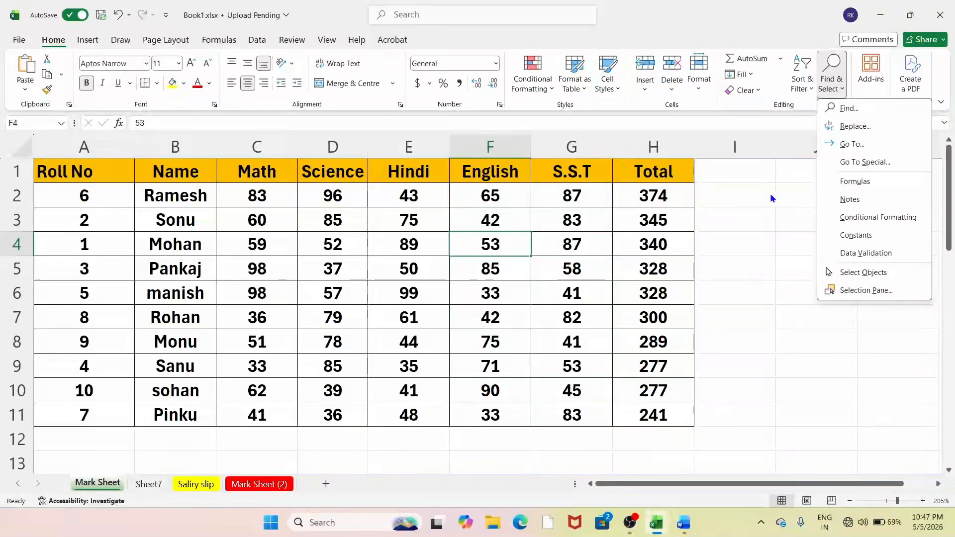
left_click(862, 185)
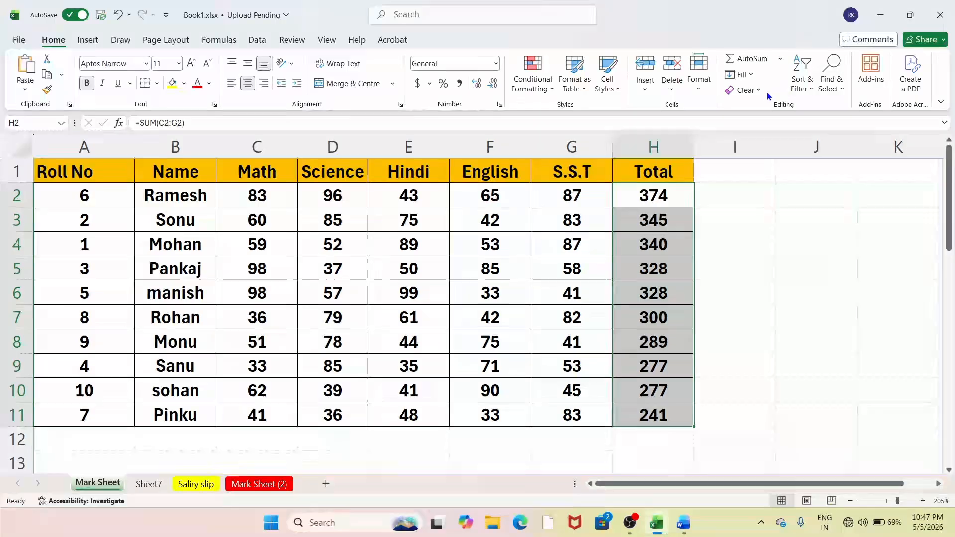
Step: Try to select the cells with conditional formatting and the cells holding constants through Find & Select
left_click(832, 79)
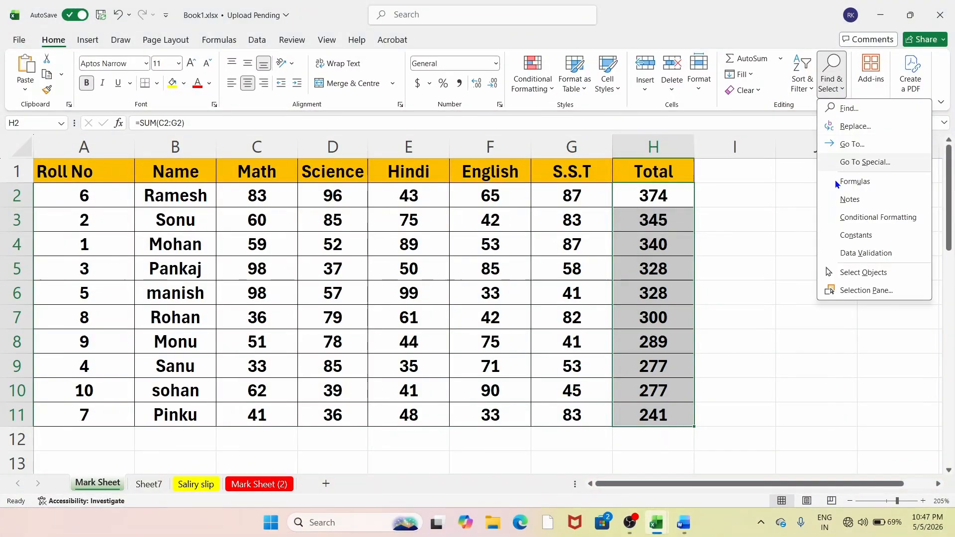
left_click(849, 222)
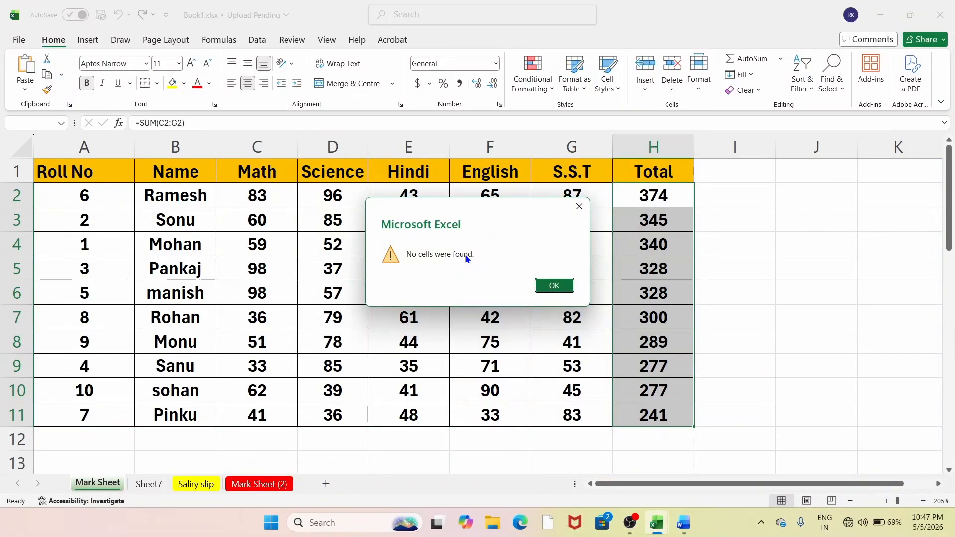
left_click(545, 287)
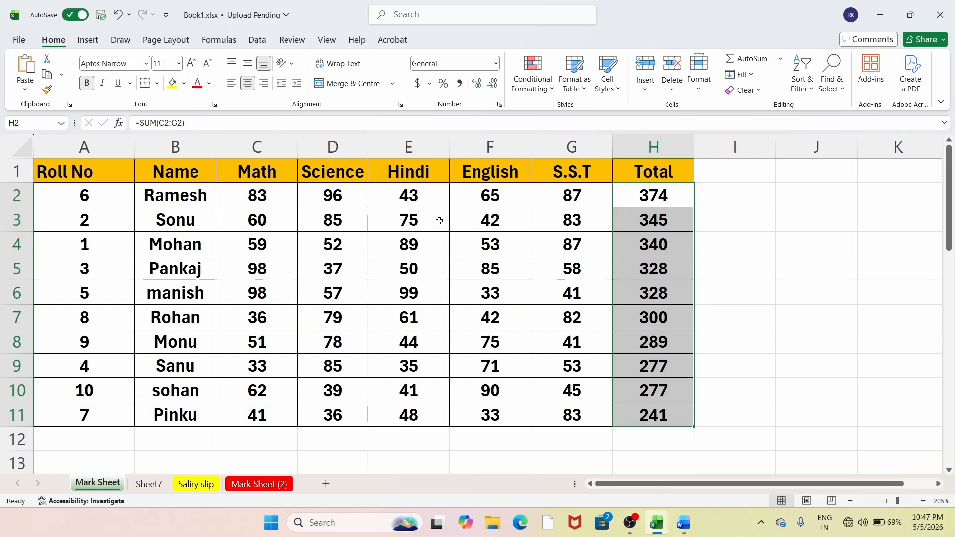
left_click(832, 79)
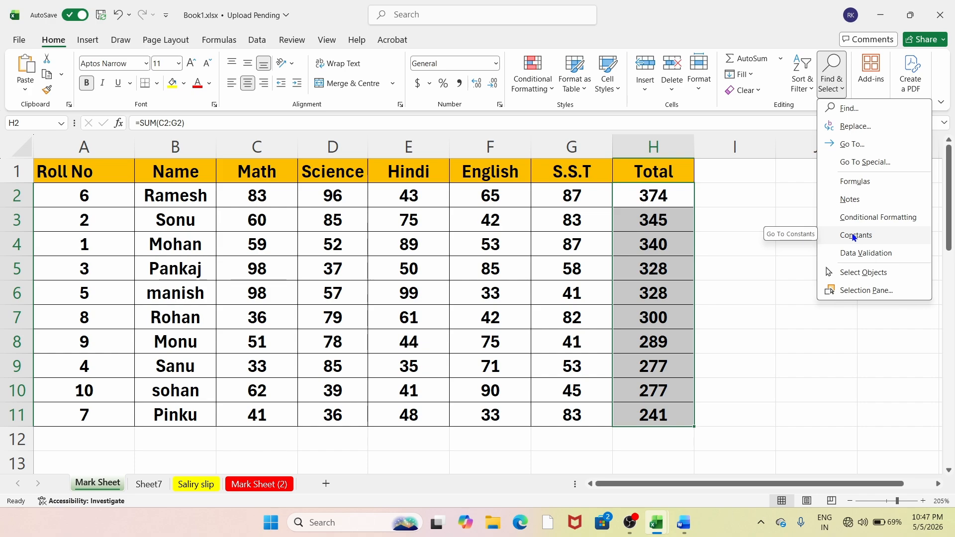
left_click(855, 236)
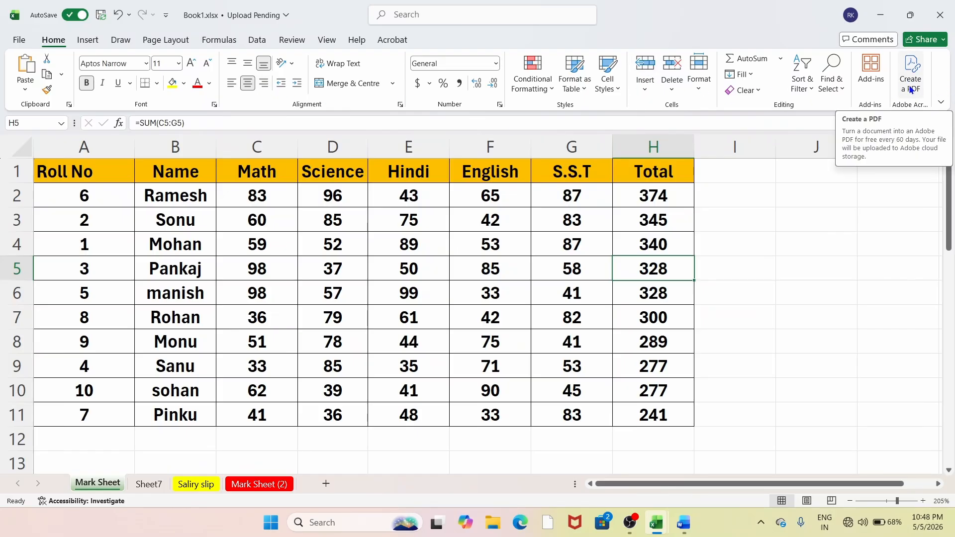
Step: Try to convert Book1.xlsx to PDF with Adobe Acrobat, retry the connection, and close Acrobat
left_click(912, 80)
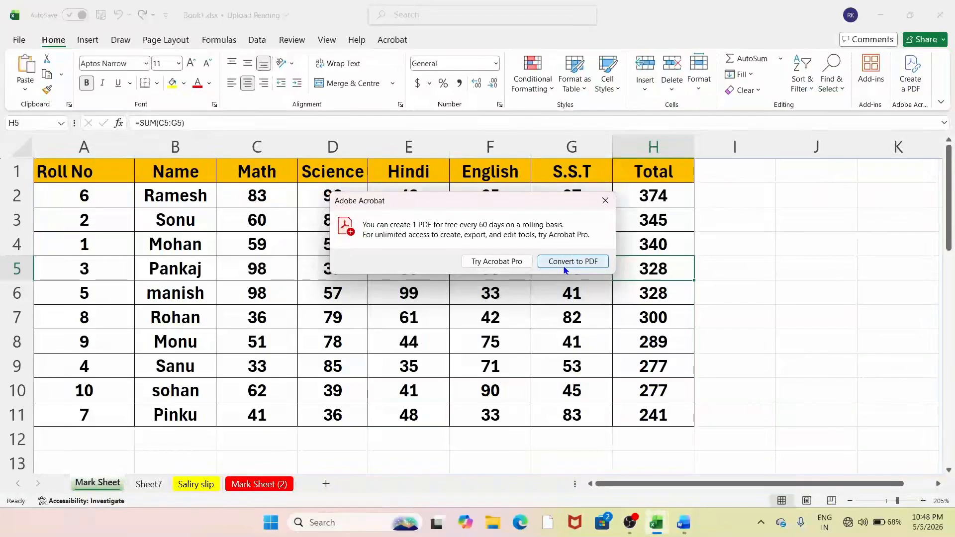
left_click(573, 262)
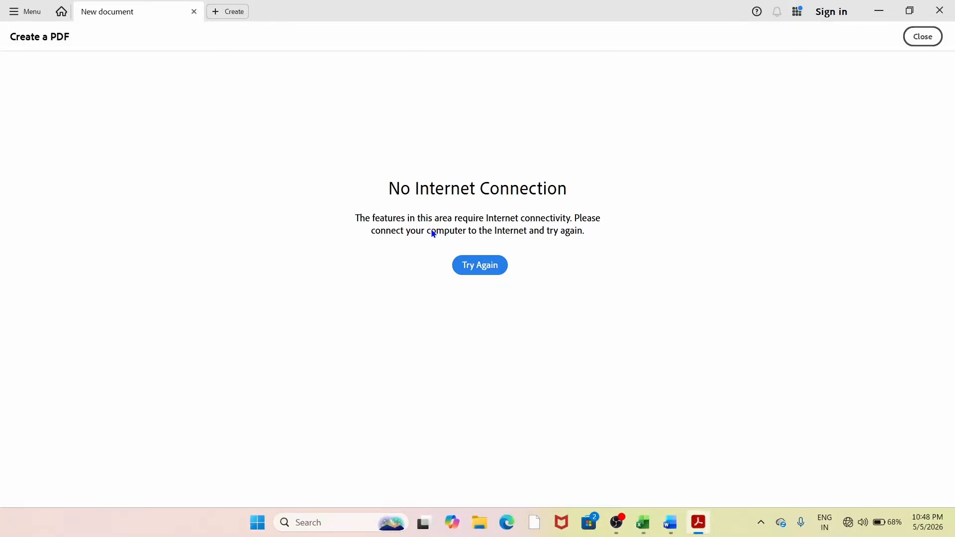
left_click(858, 523)
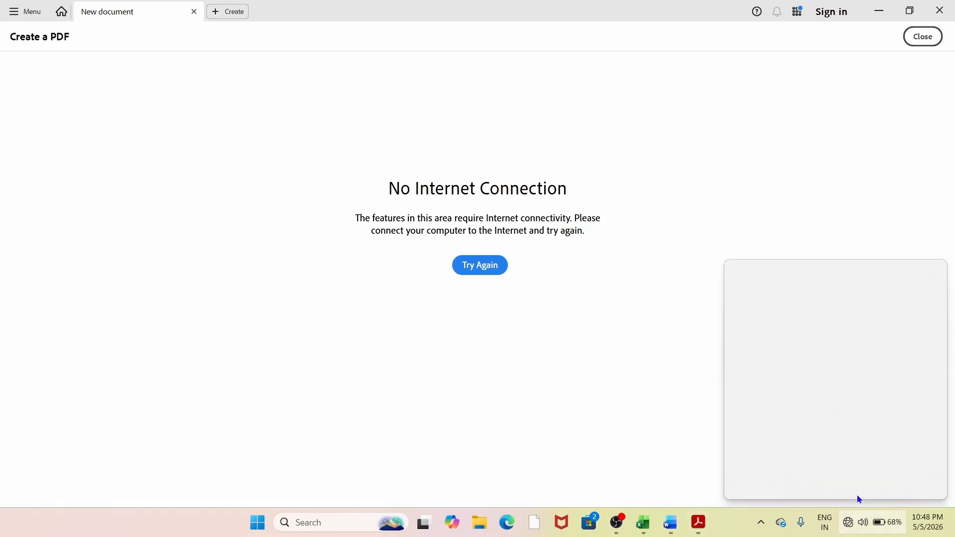
left_click(487, 264)
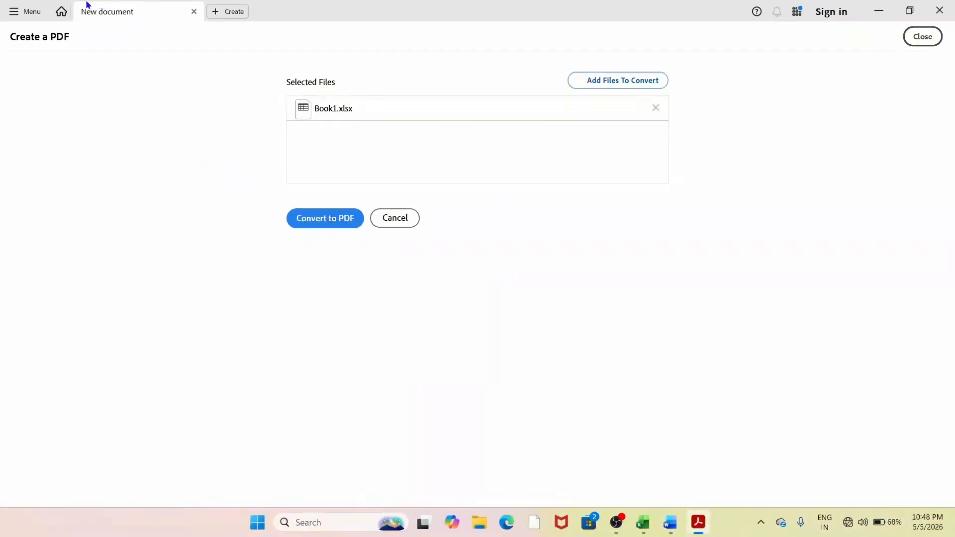
left_click(939, 10)
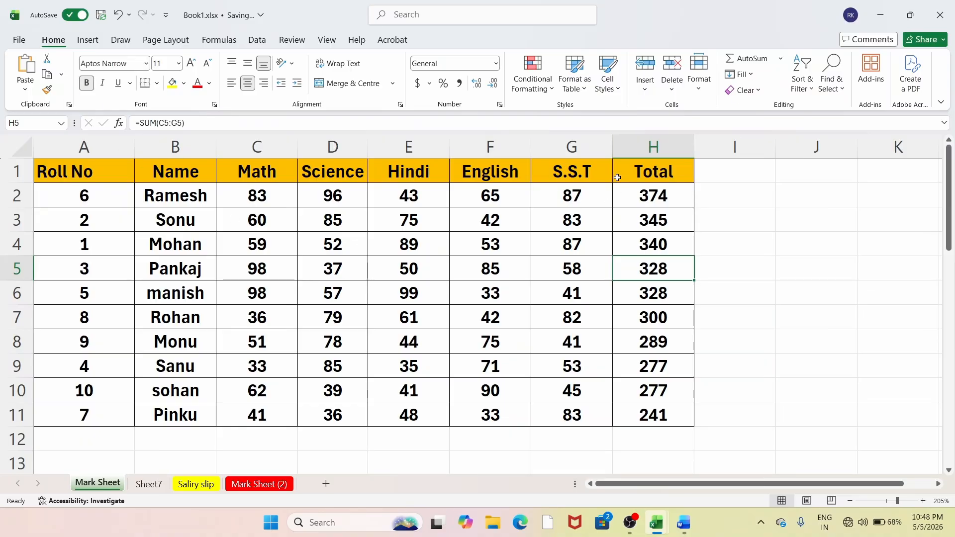
left_click(88, 40)
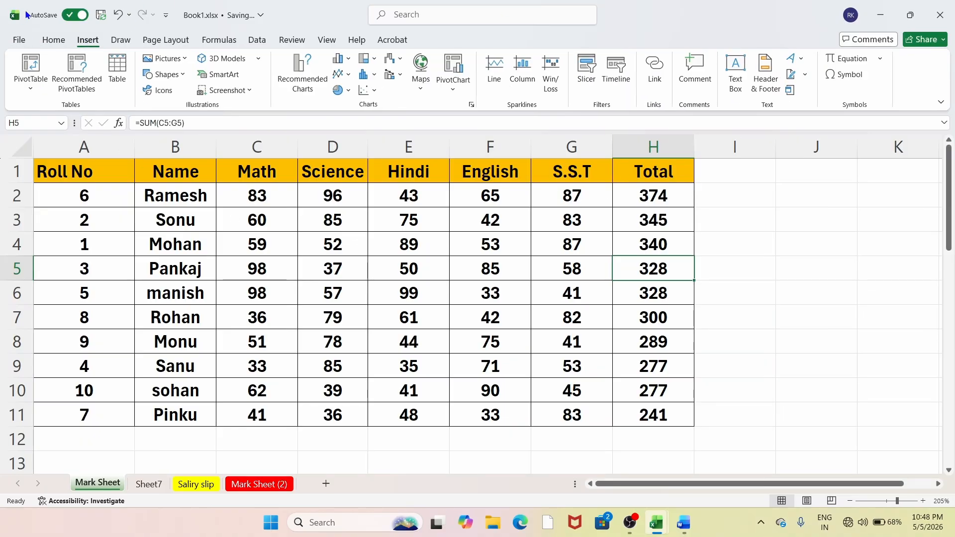
left_click(54, 40)
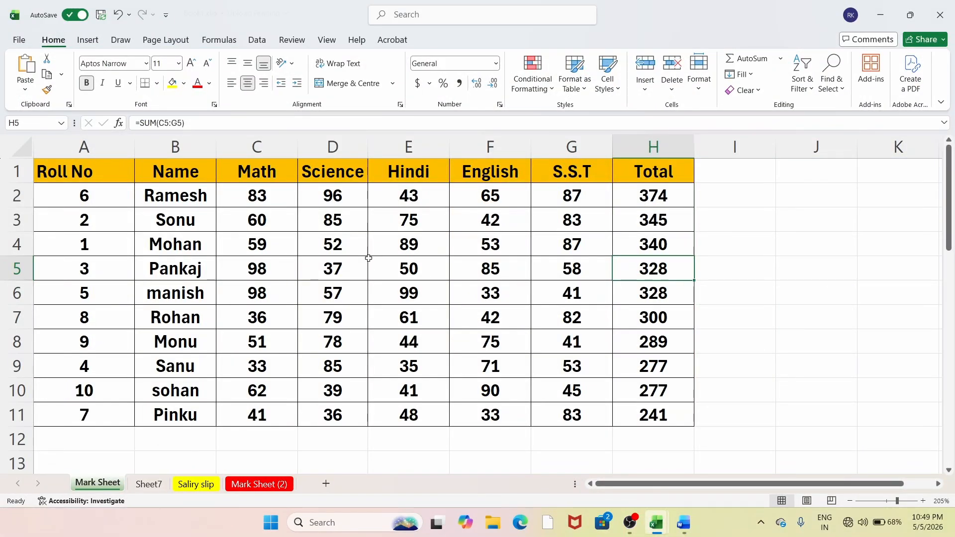
left_click(86, 40)
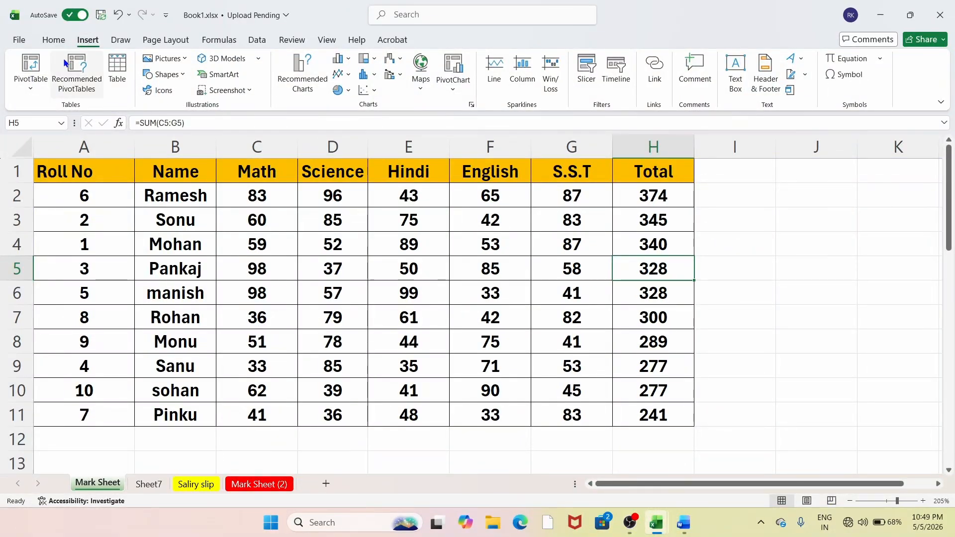
left_click(53, 41)
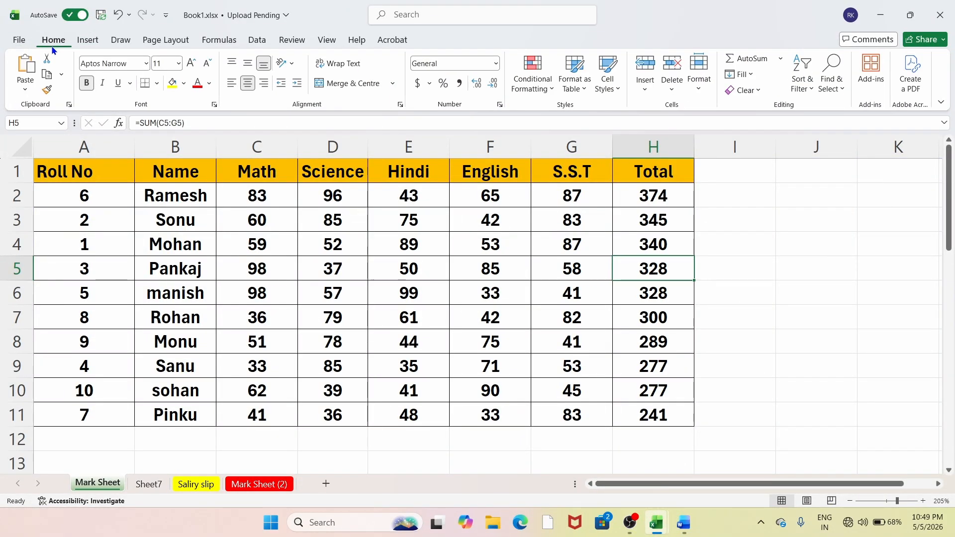